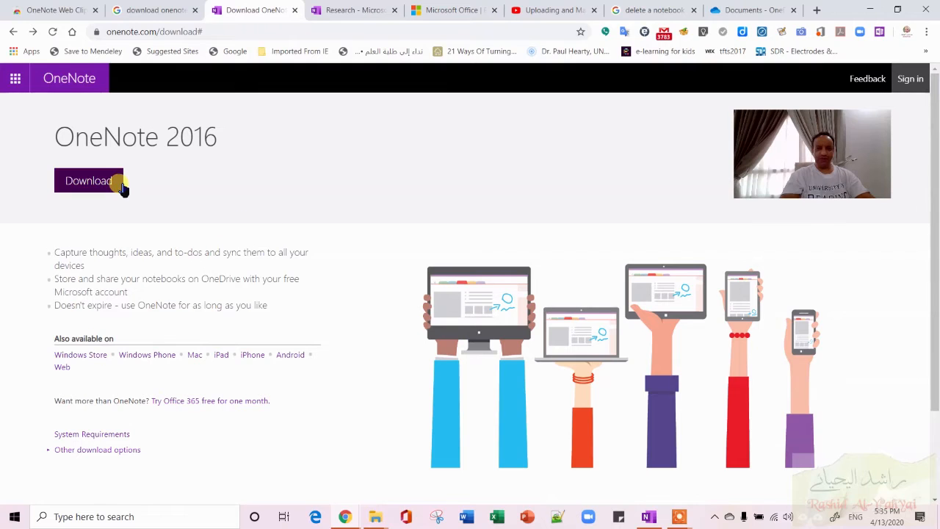
click(15, 79)
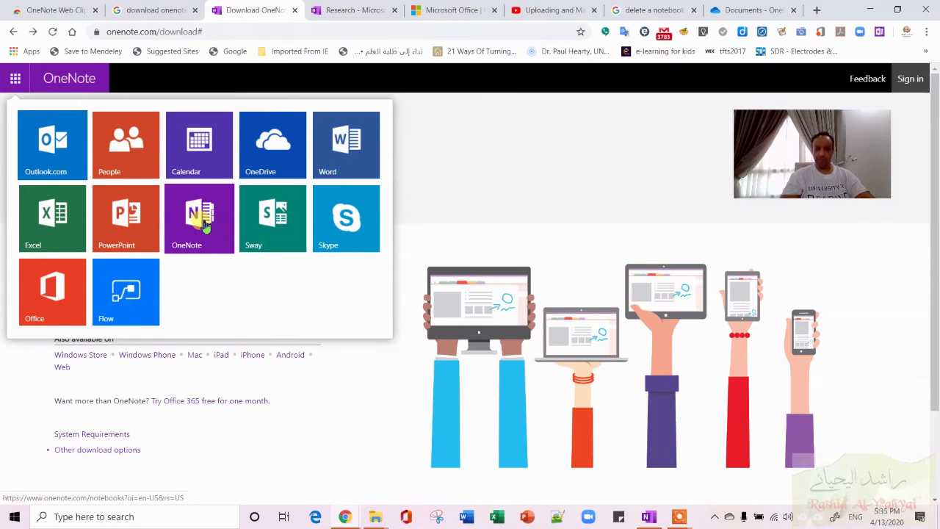
click(287, 379)
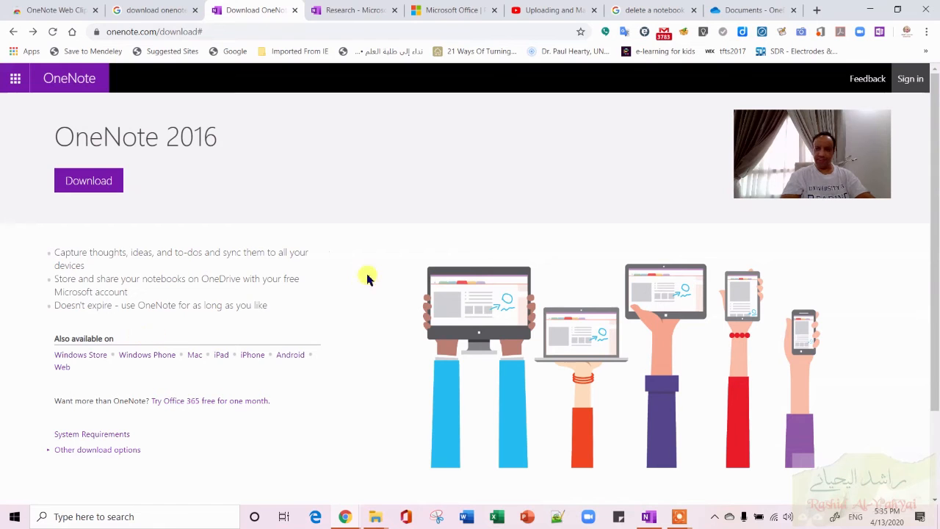
mouse_move(677, 519)
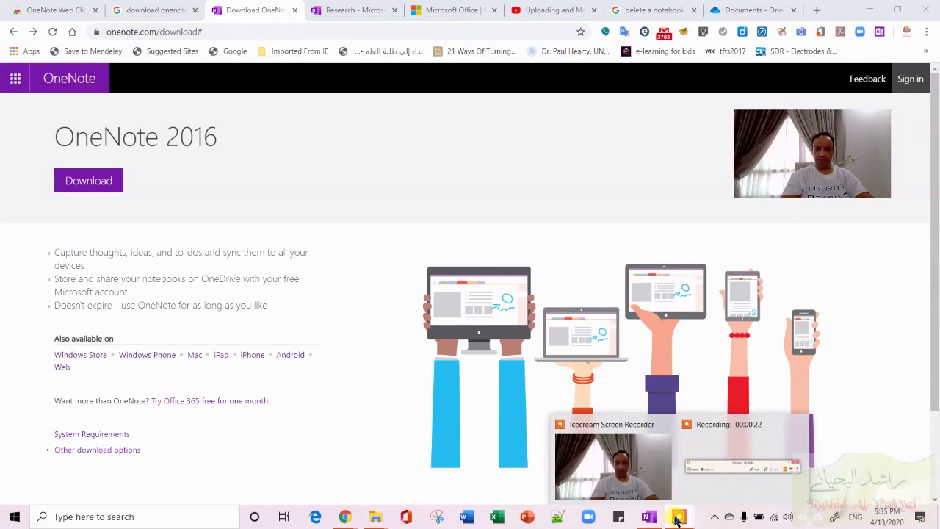
click(734, 484)
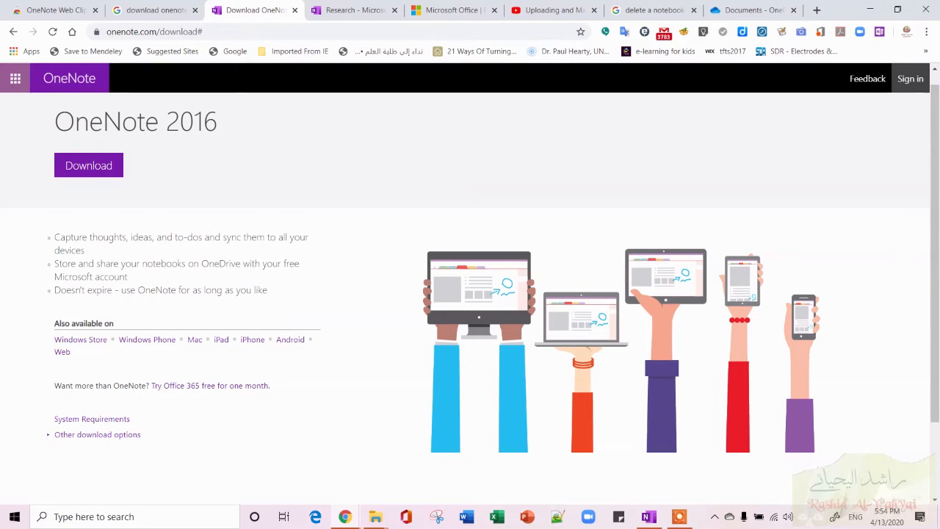
click(15, 78)
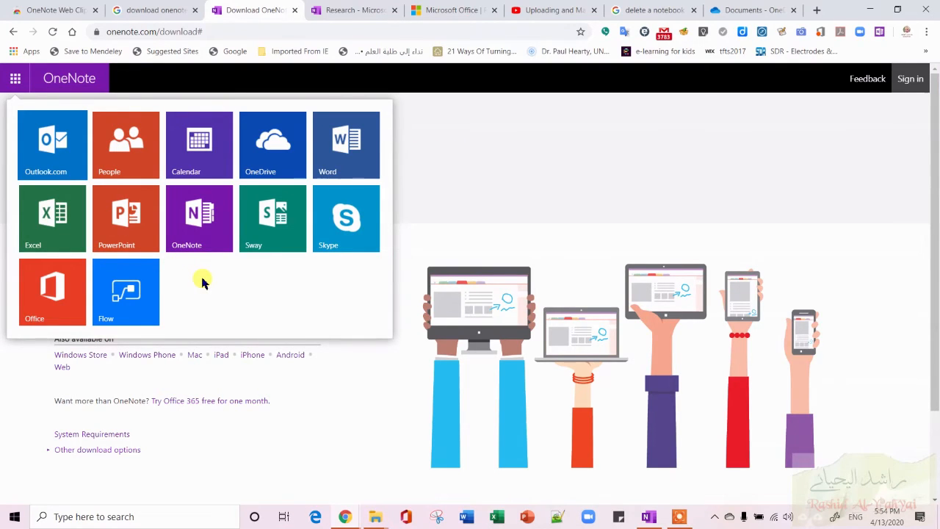
click(351, 367)
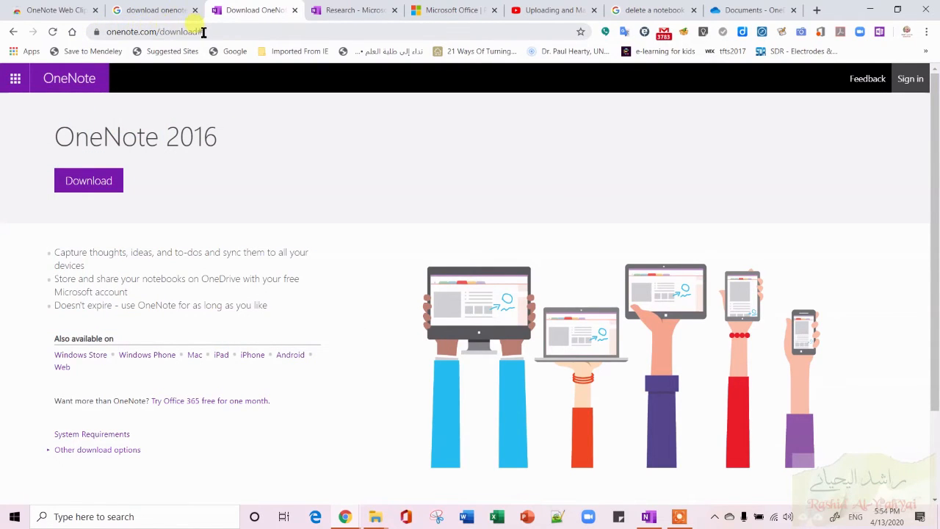
Open the web version of OneNote to view the list of notebooks.
click(79, 188)
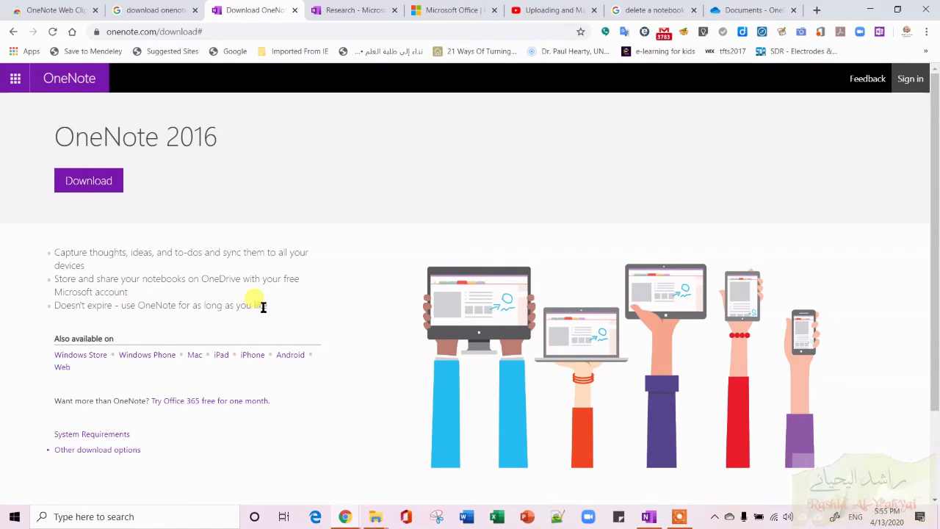
click(62, 370)
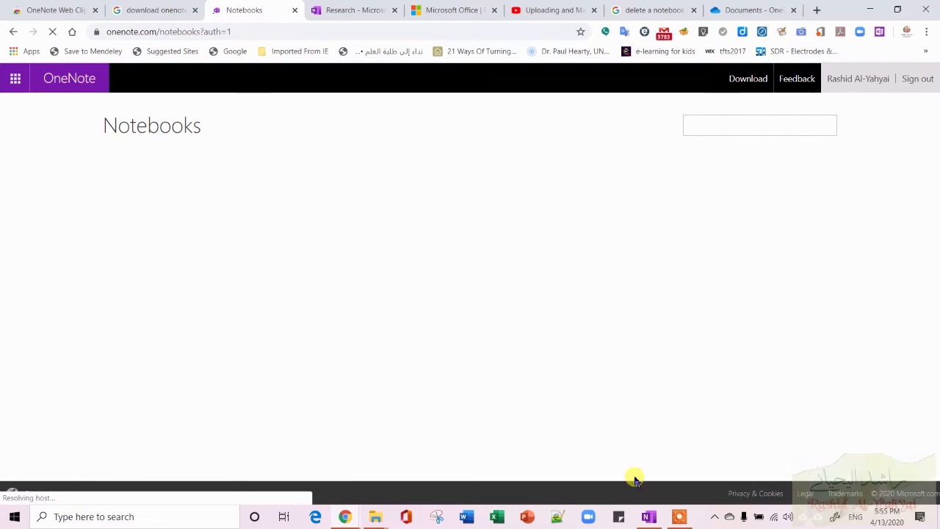
Switch to the OneNote for Windows app and toggle the navigation pane closed and open again.
mouse_move(654, 519)
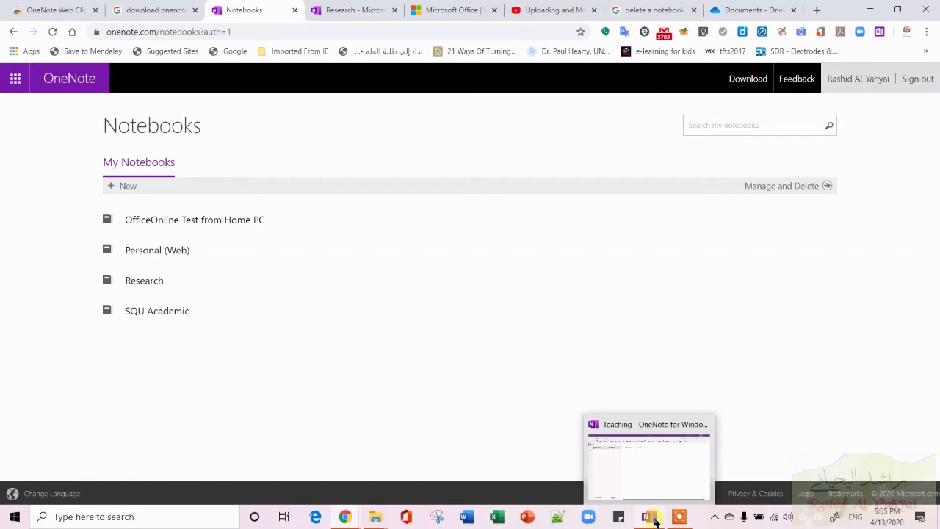
click(668, 487)
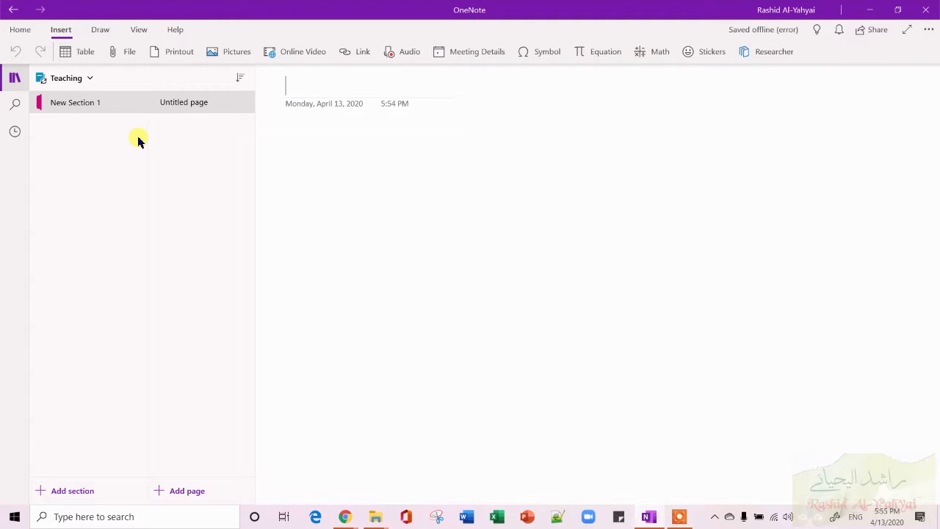
click(13, 80)
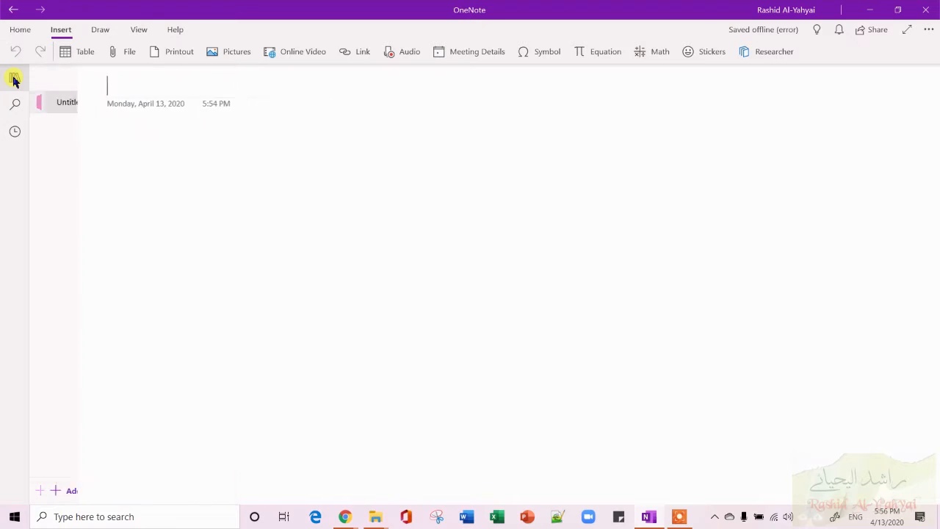
click(13, 79)
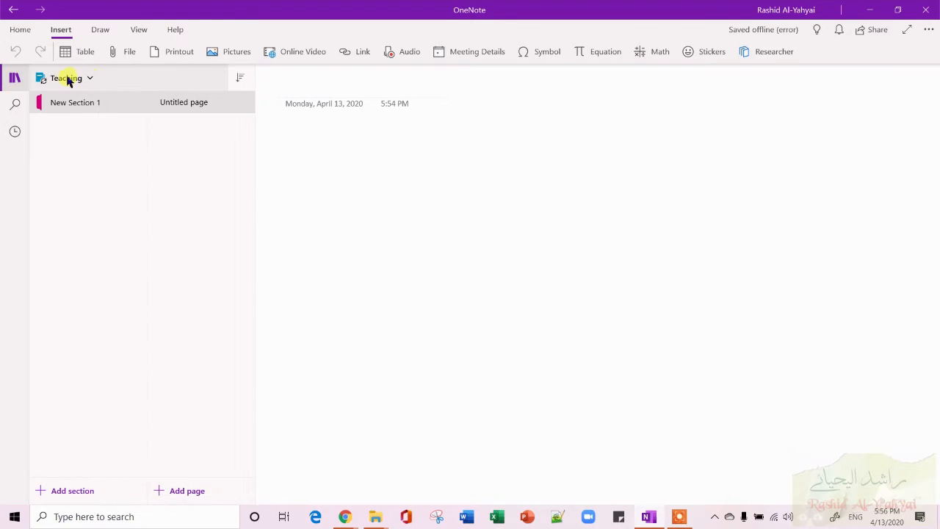
Select the Teaching notebook and delete its New Section 1 section.
click(82, 79)
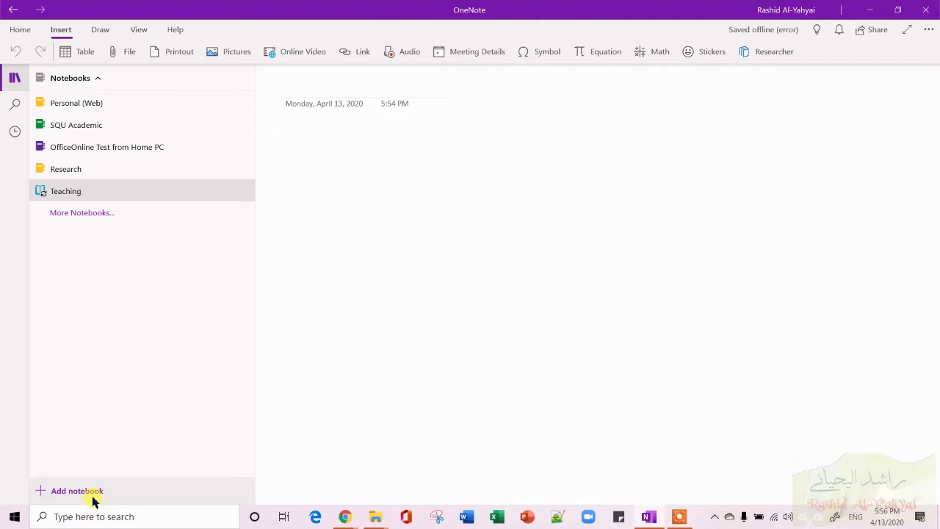
click(73, 193)
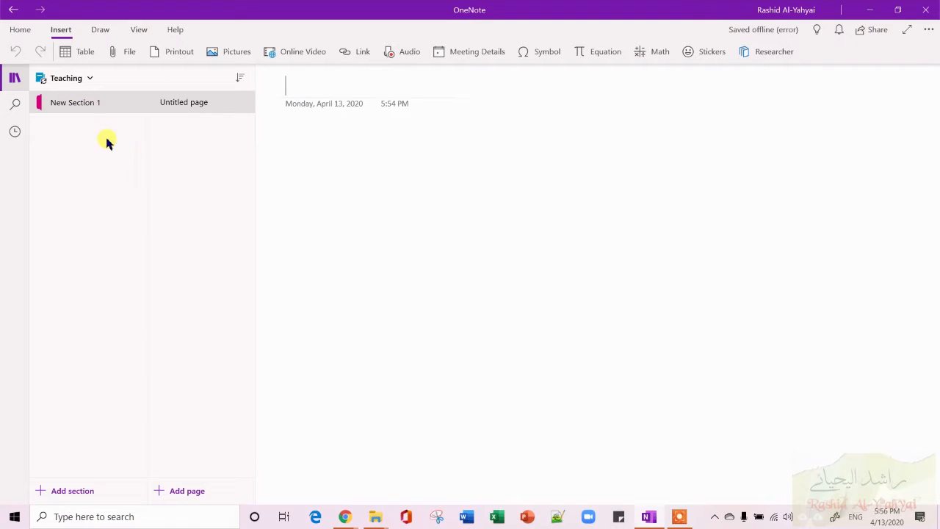
right_click(92, 106)
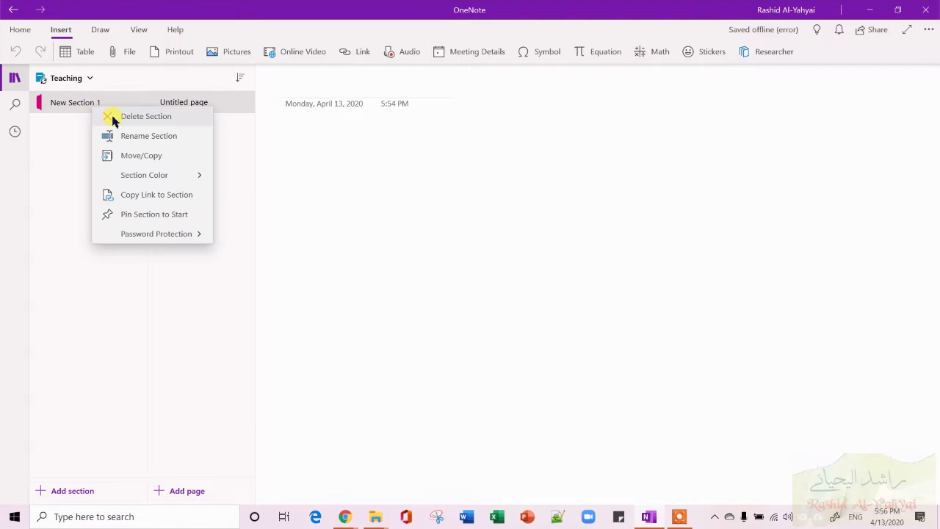
click(112, 116)
click(426, 269)
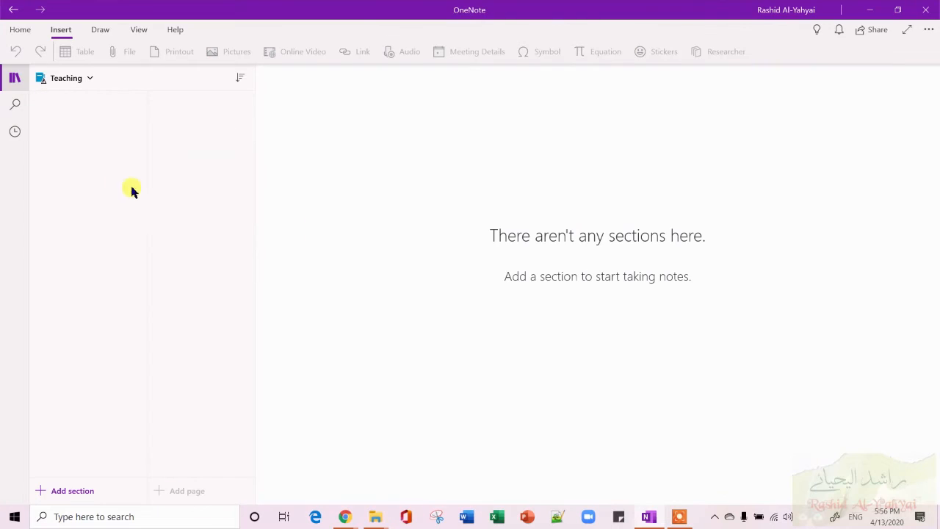
Switch to the Research notebook from the notebook list.
click(89, 78)
click(80, 171)
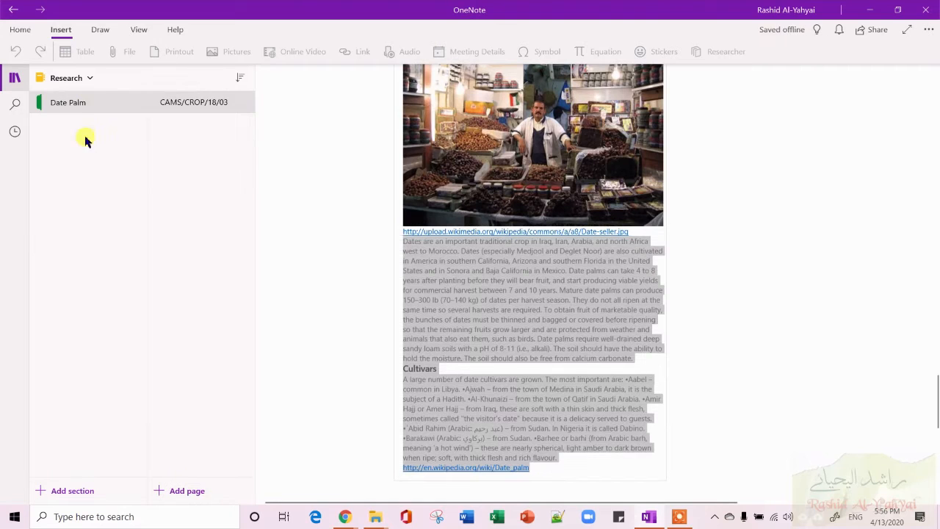
Create a new notebook named Advising.
click(85, 79)
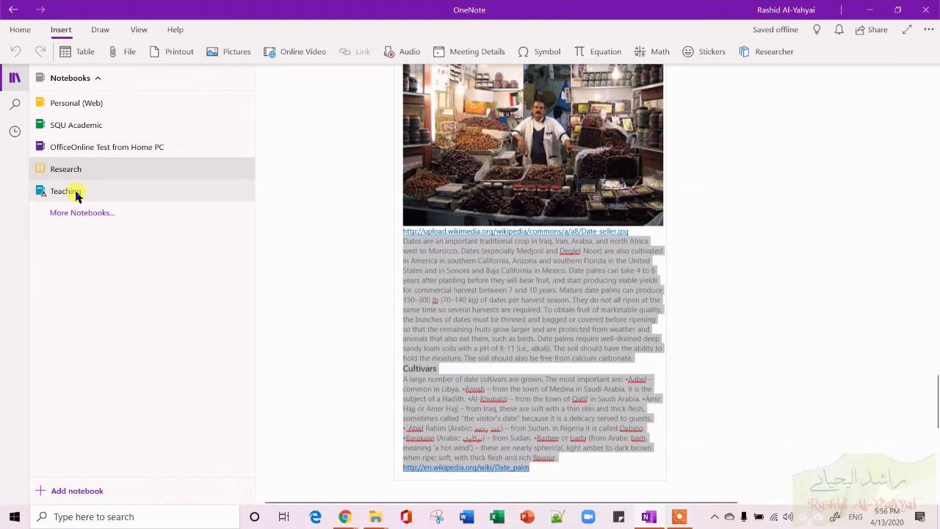
click(77, 490)
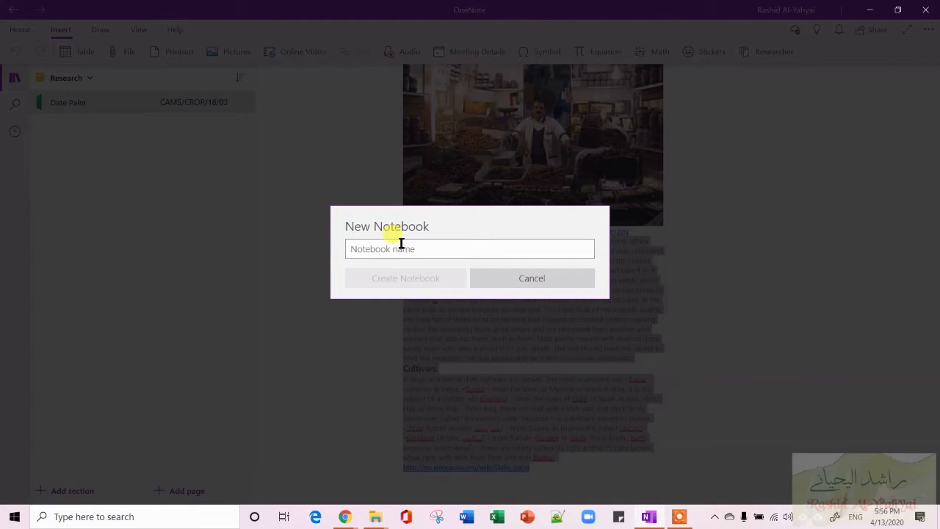
text(Teaching)
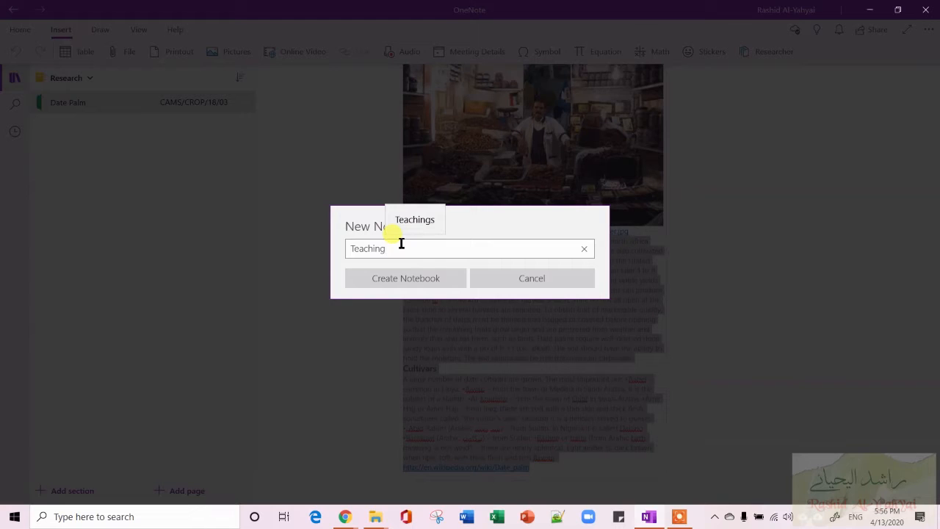
key(BackSpace)
key(BackSpace)
key(BackSpace)
key(BackSpace)
key(BackSpace)
key(BackSpace)
key(BackSpace)
key(BackSpace)
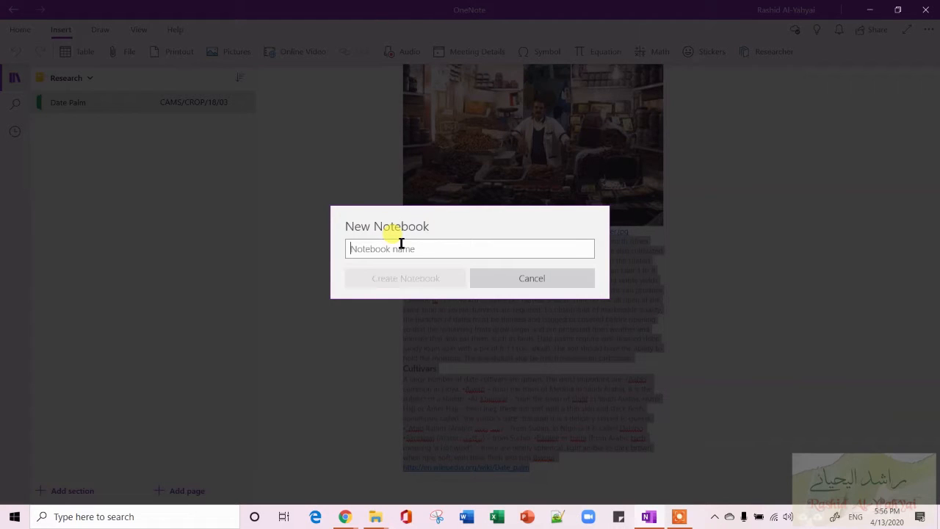
text(Advising)
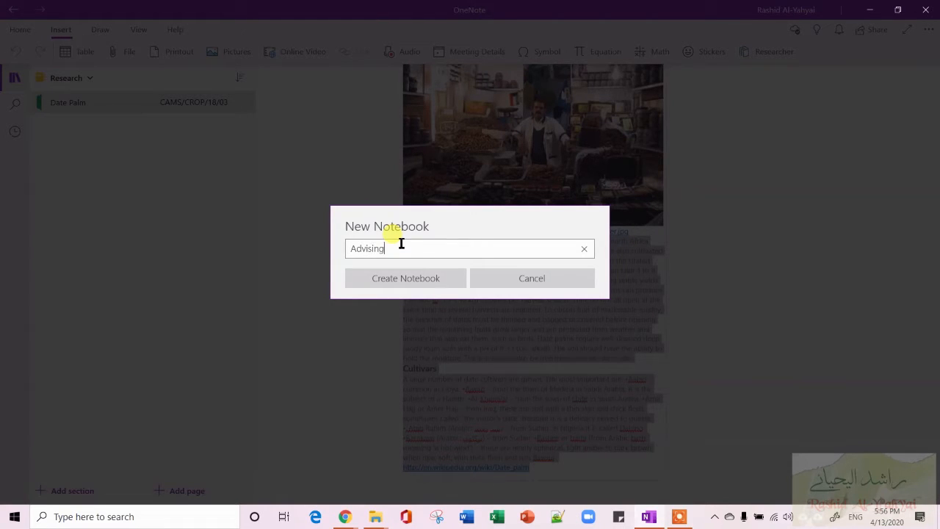
click(423, 282)
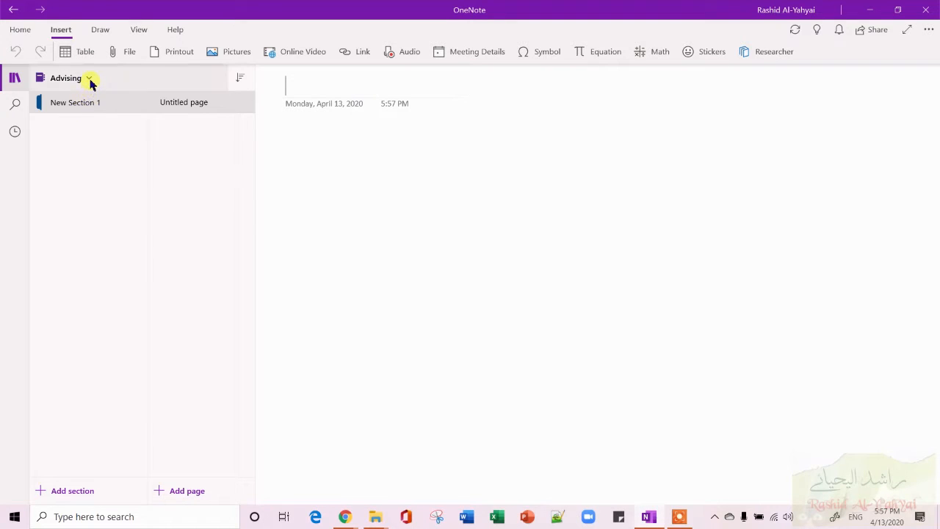
Switch back to the Teaching notebook from the notebook list.
click(88, 79)
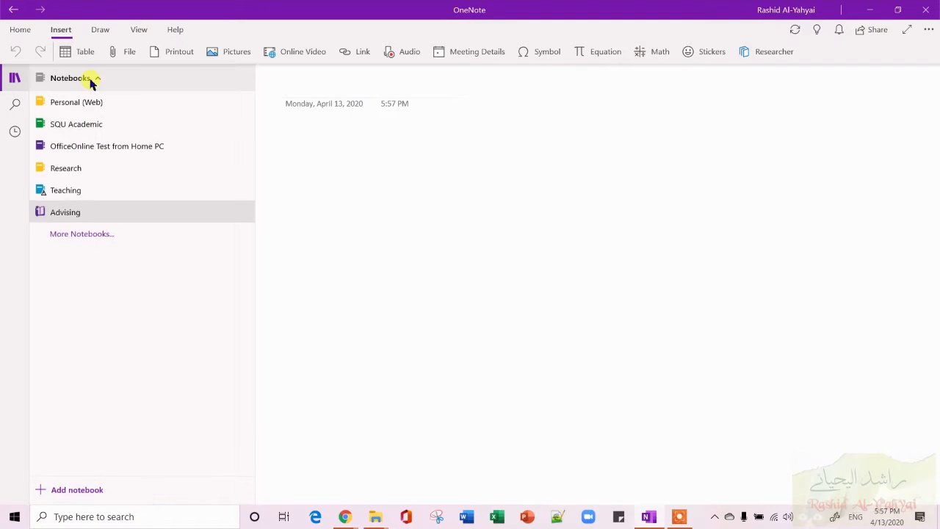
click(79, 191)
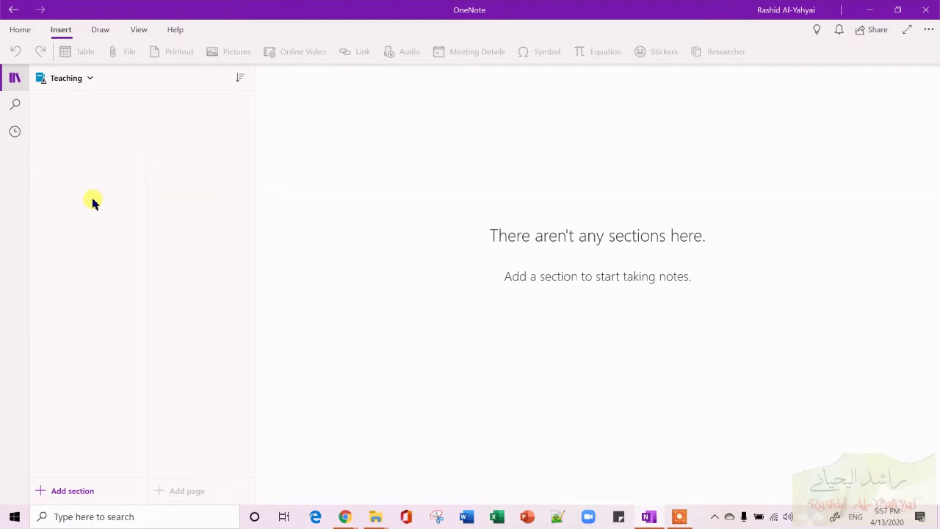
Add a section named Fruit Production to the Teaching notebook.
click(67, 490)
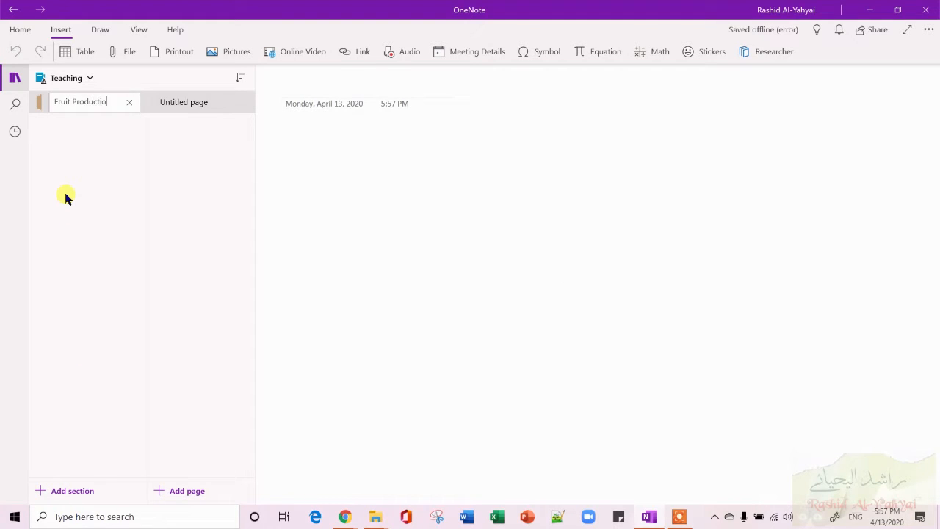
key(Return)
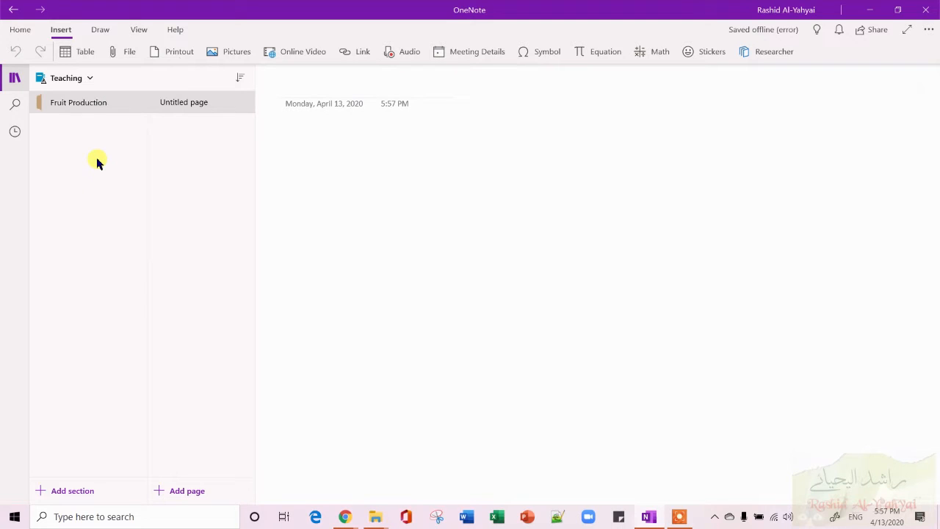
Add a second section named Tree Physiology to the Teaching notebook.
click(77, 492)
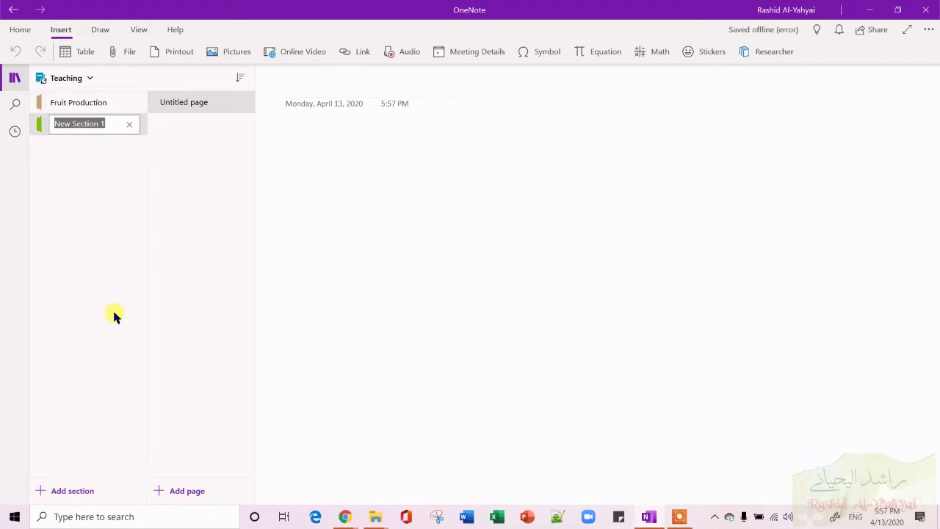
text(Tree )
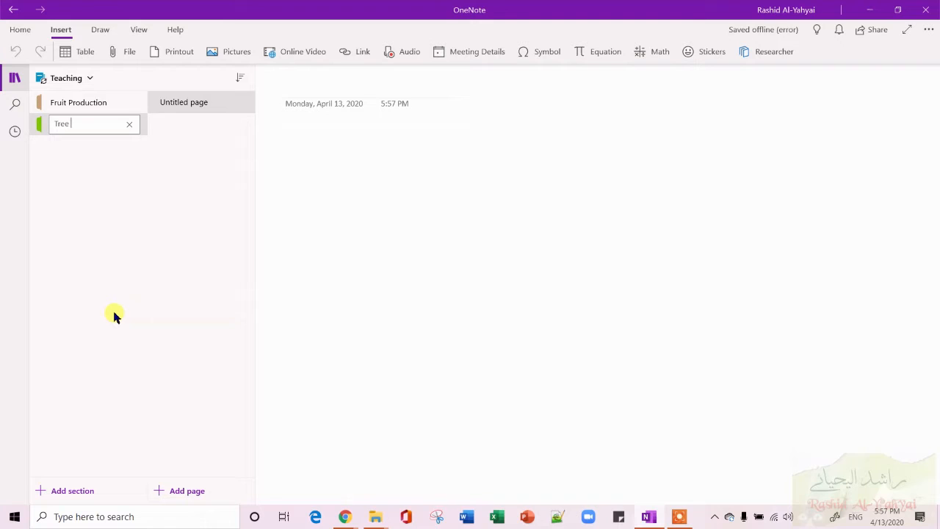
text(Physiology)
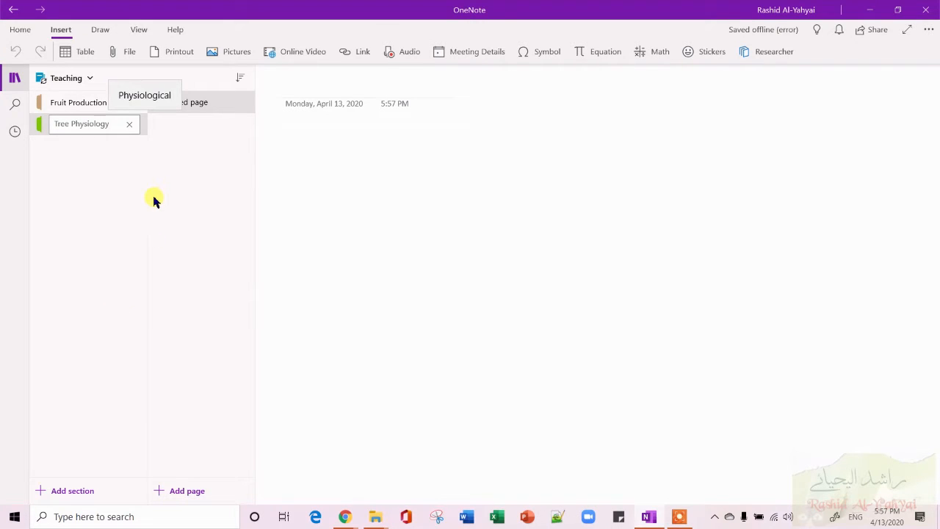
key(Return)
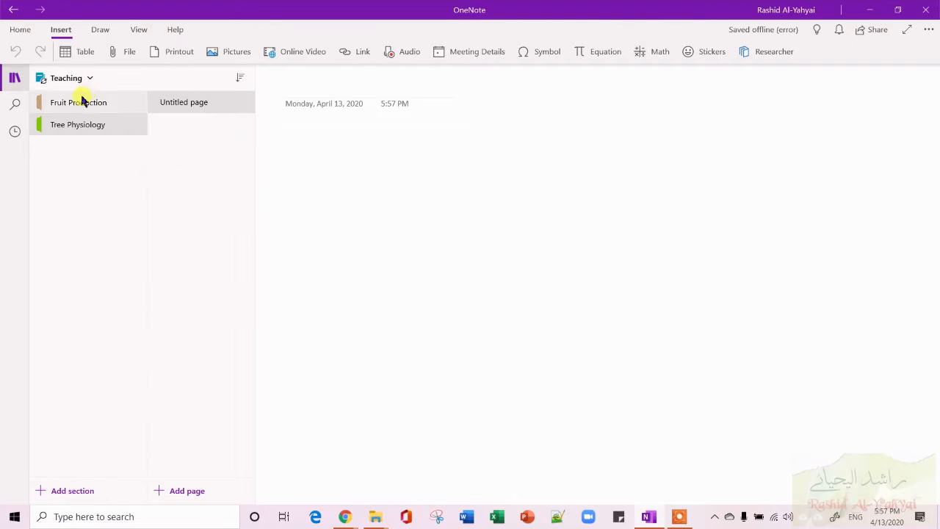
Change the Tree Physiology section's colour to red.
click(76, 124)
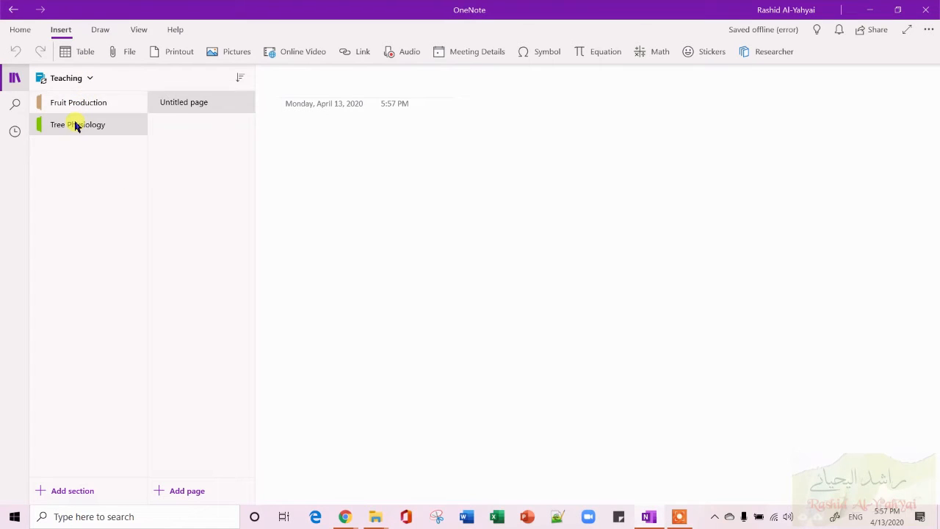
right_click(76, 125)
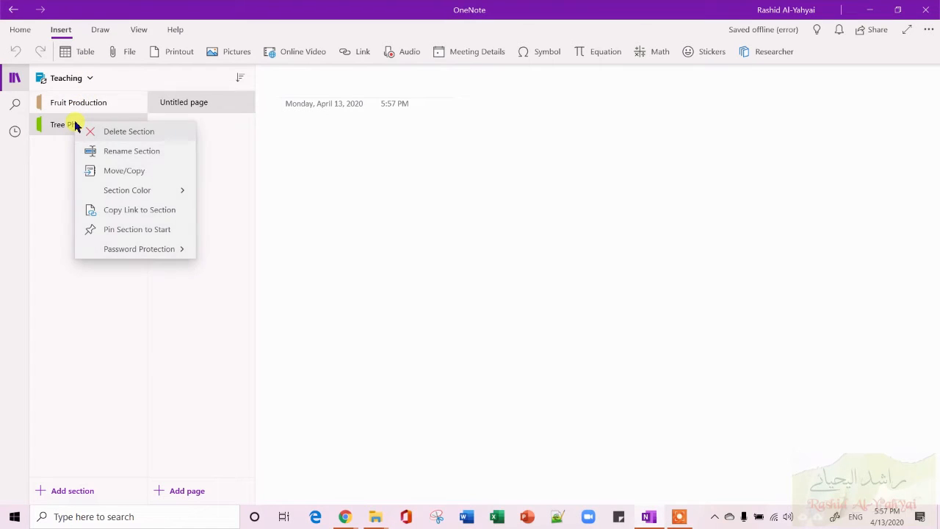
click(162, 190)
click(94, 165)
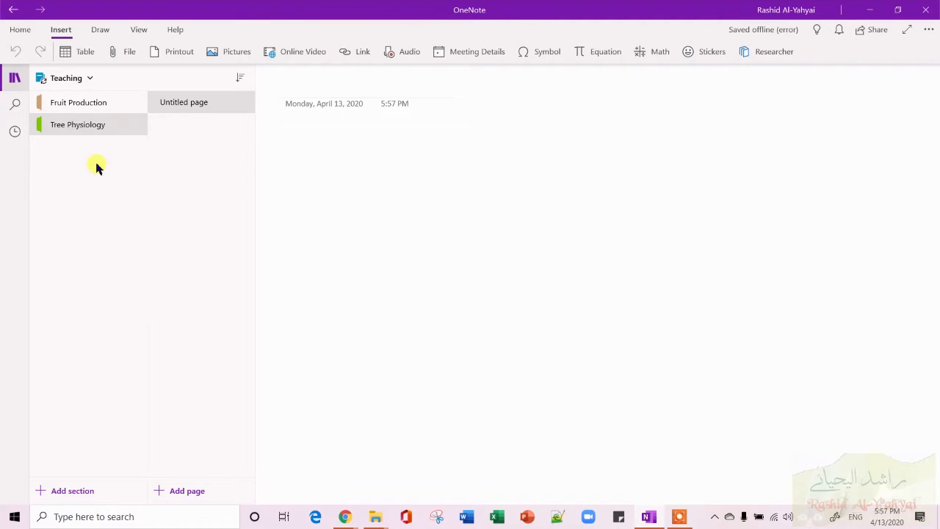
Browse the Tree Physiology section's options, including its password protection choices, without changing anything.
right_click(114, 126)
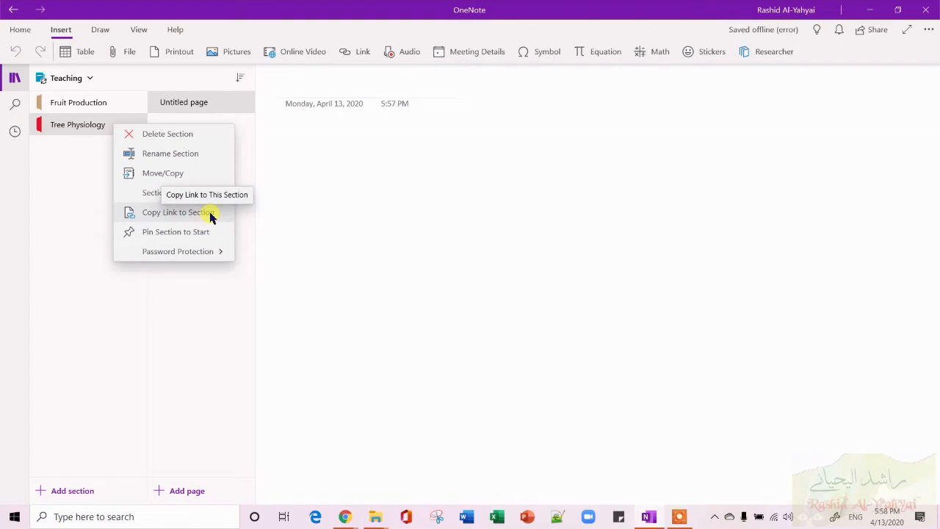
click(188, 254)
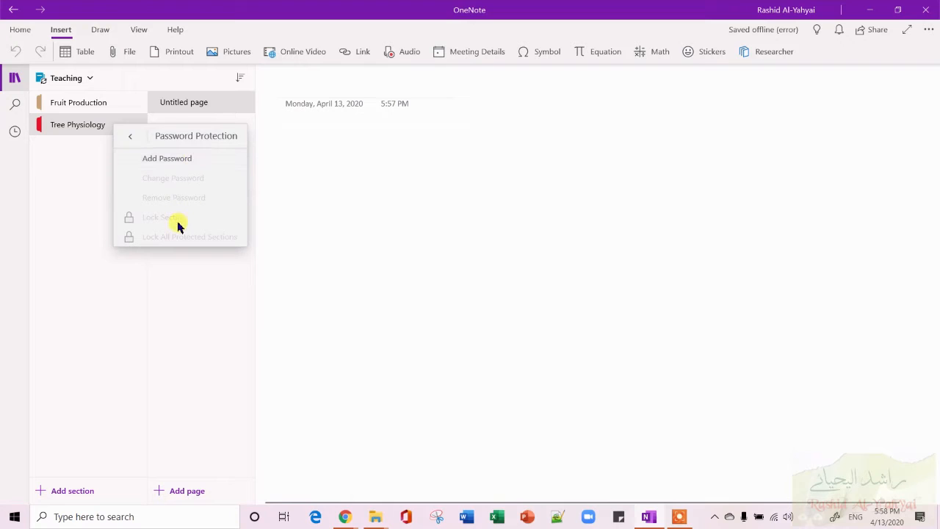
click(88, 192)
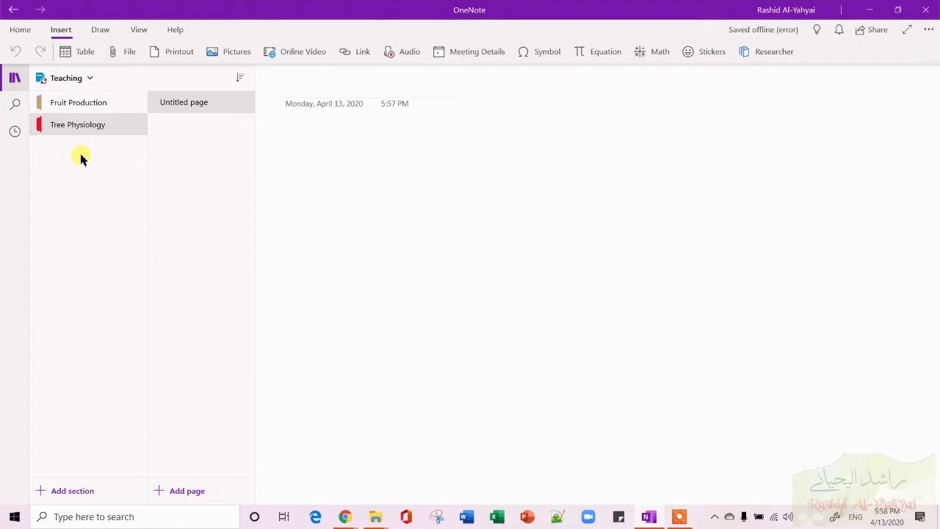
click(93, 107)
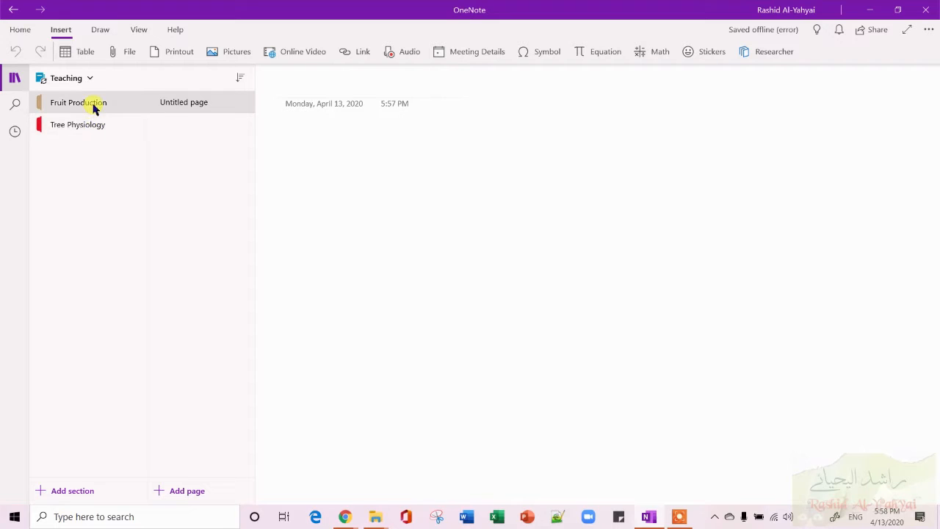
click(90, 126)
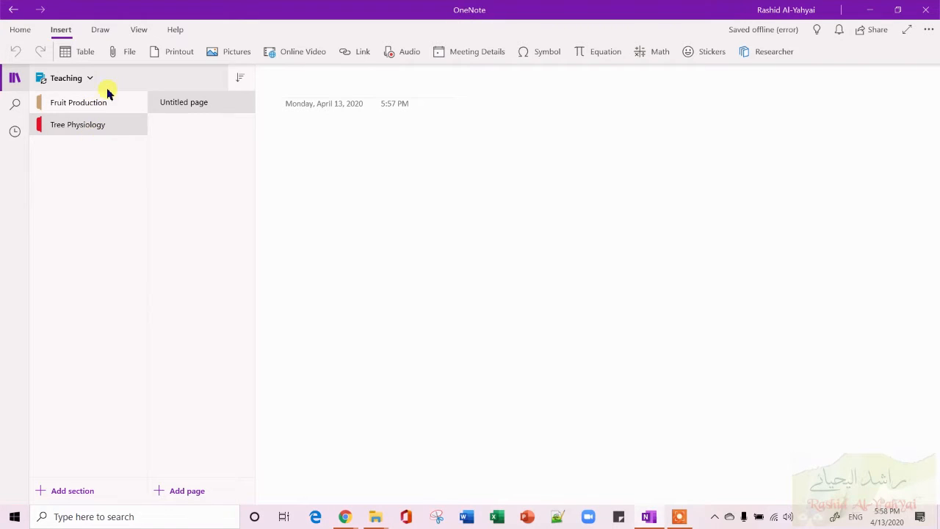
click(101, 109)
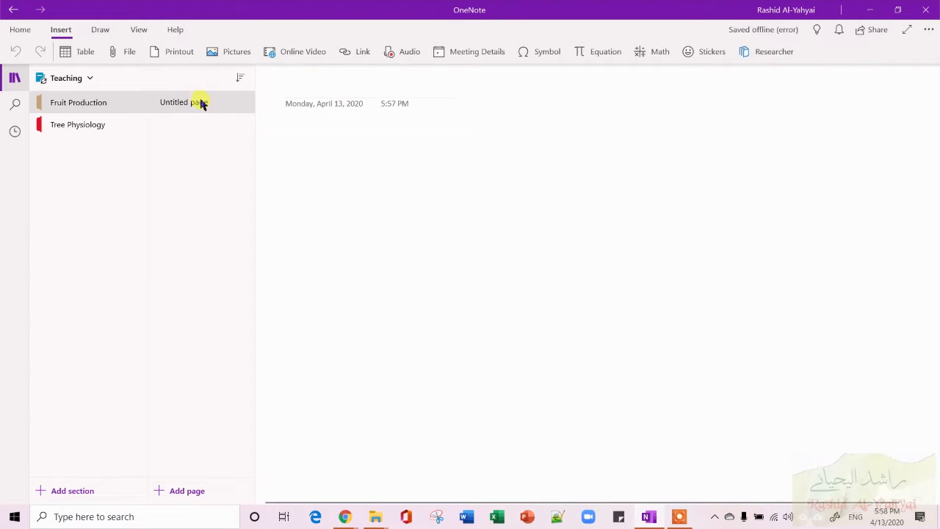
click(87, 79)
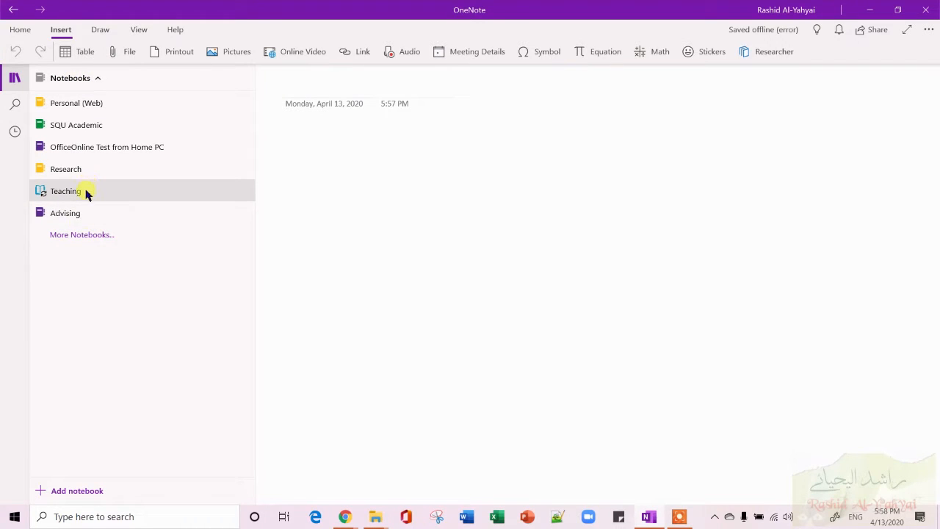
click(87, 193)
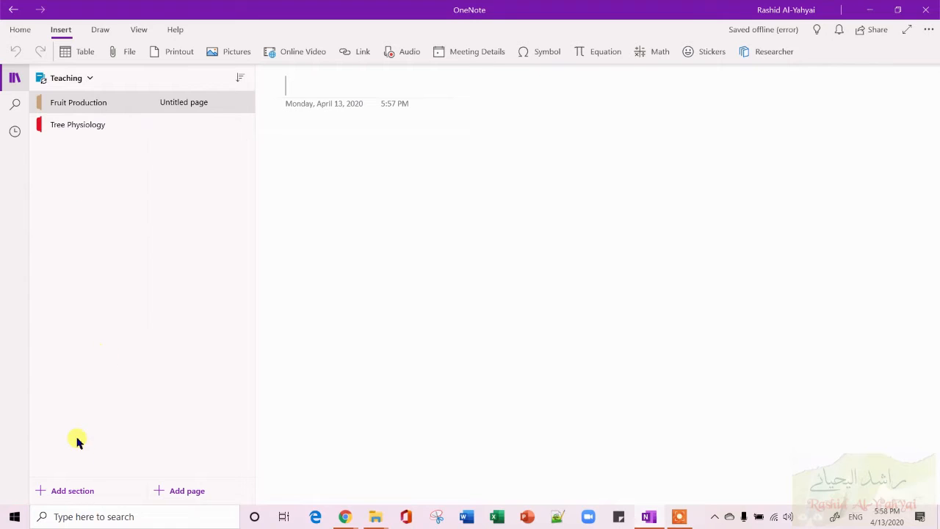
click(110, 124)
Title the Fruit Production section's untitled page as Lecture 1.
click(111, 110)
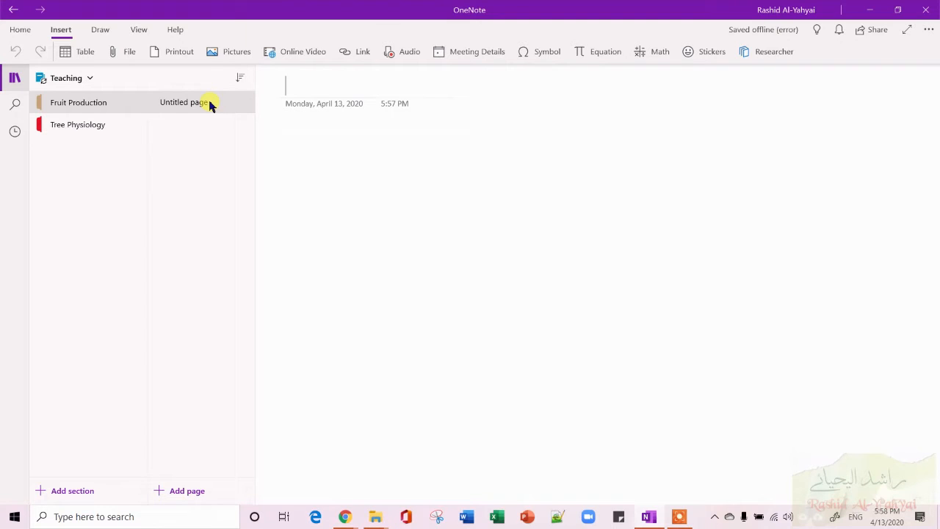
text(Lect)
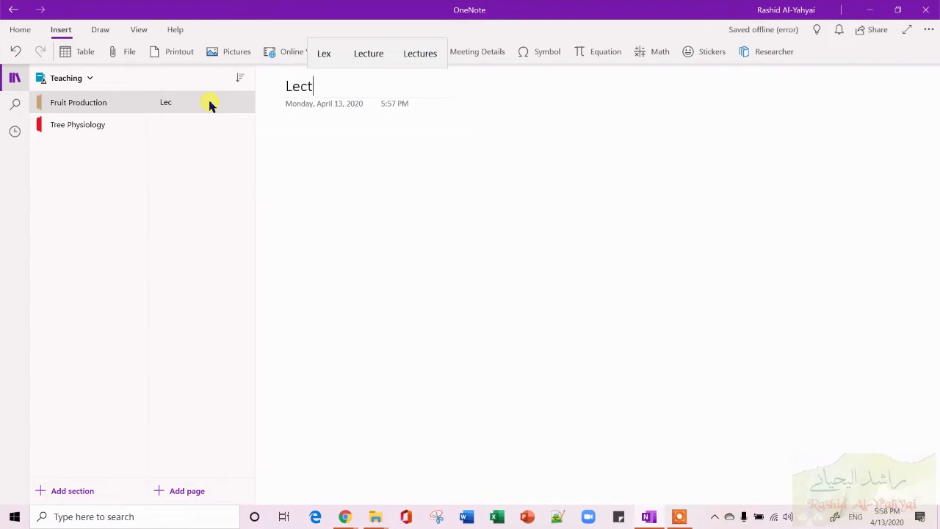
text(ure 1)
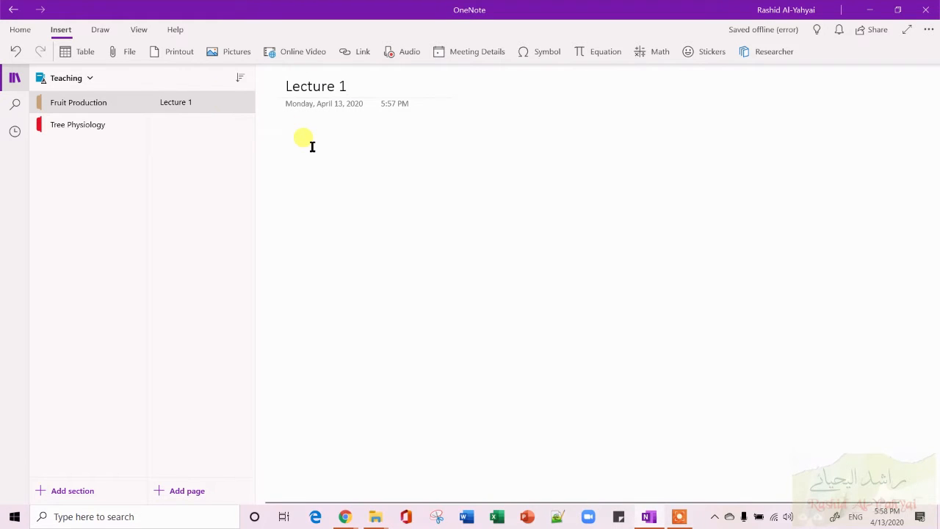
key(Return)
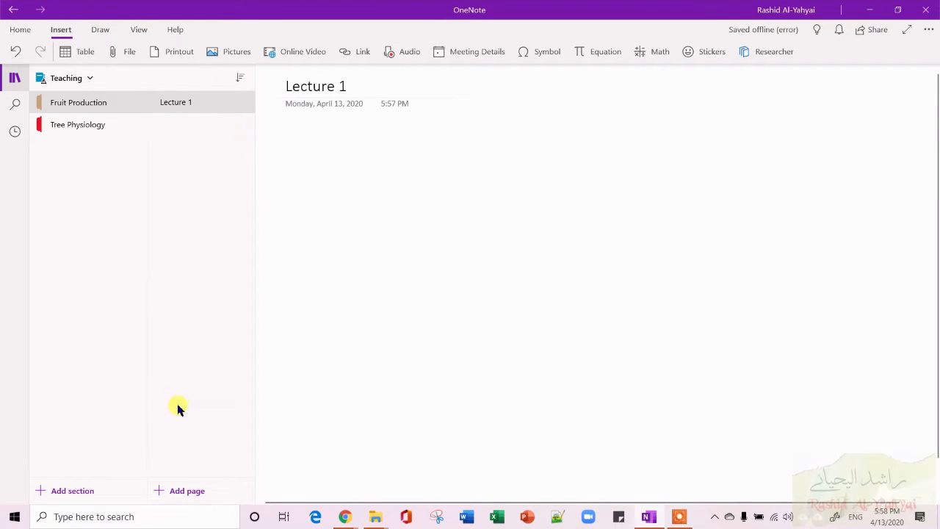
Add a new page to Fruit Production titled Lecture 2.
click(191, 492)
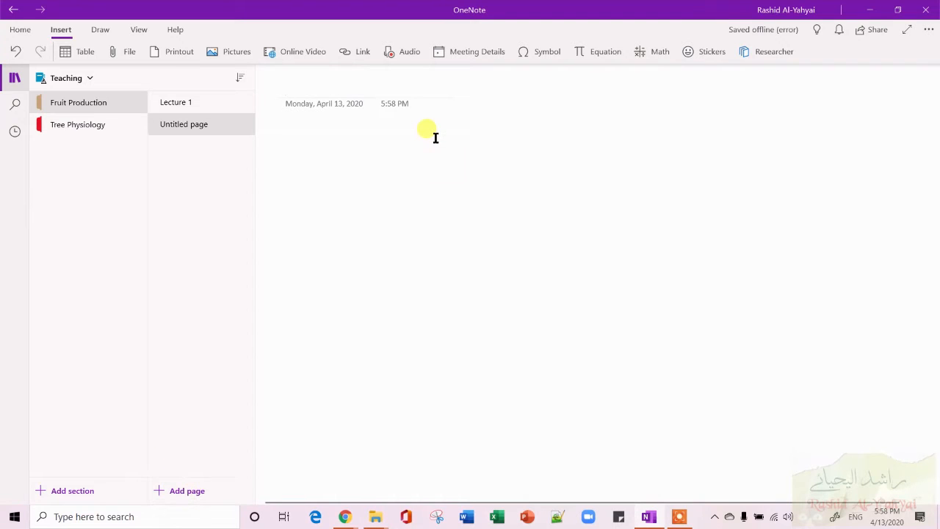
text(Lecture 2)
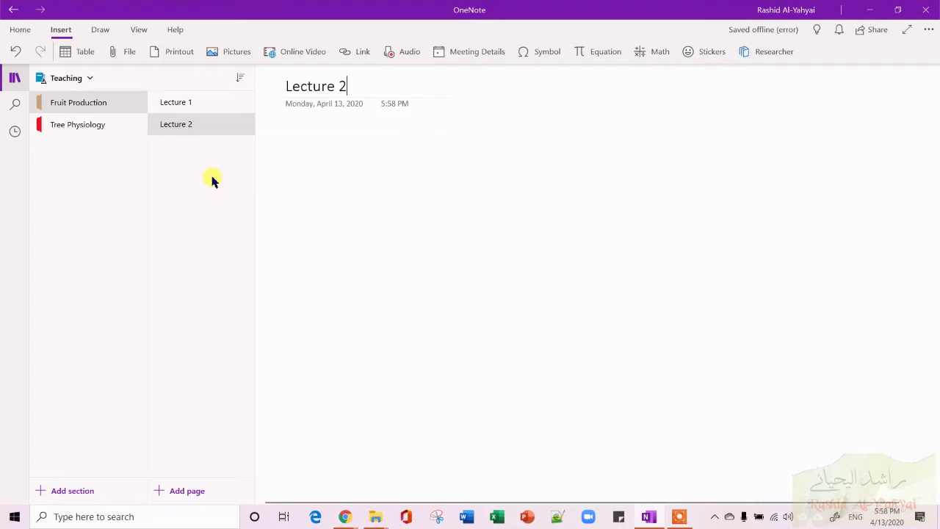
Review the available page options and the page sorting choices without applying any.
right_click(220, 126)
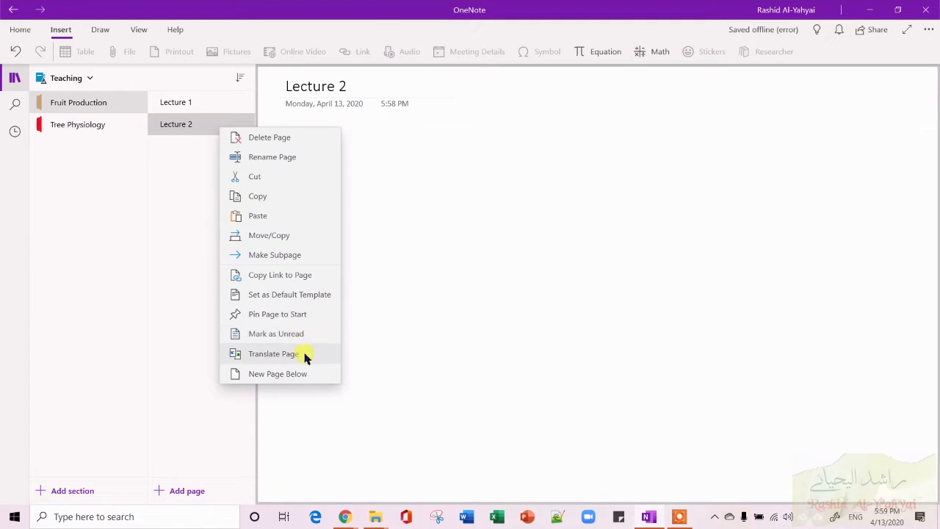
click(440, 293)
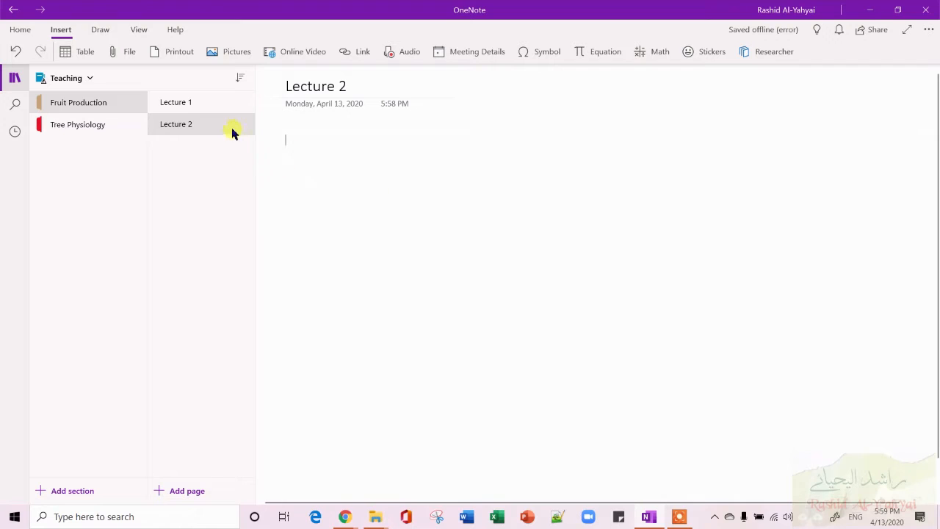
click(242, 79)
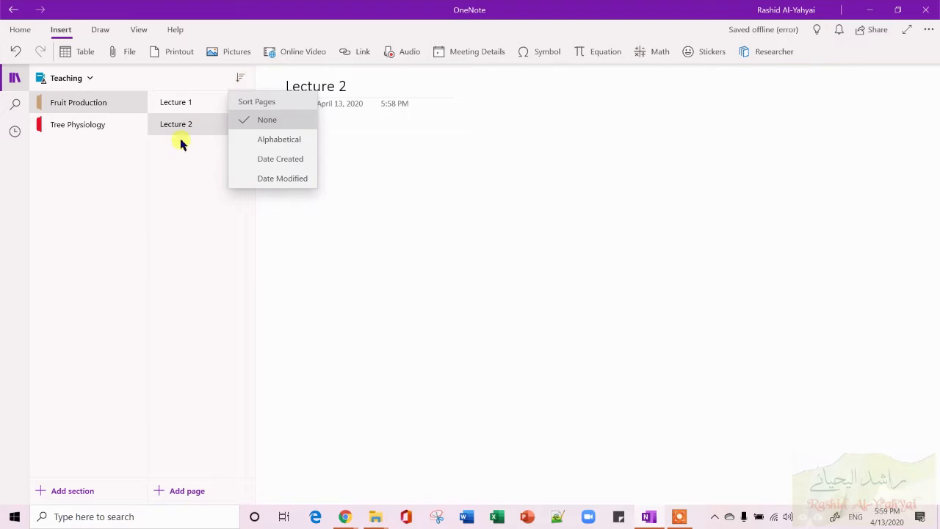
click(169, 175)
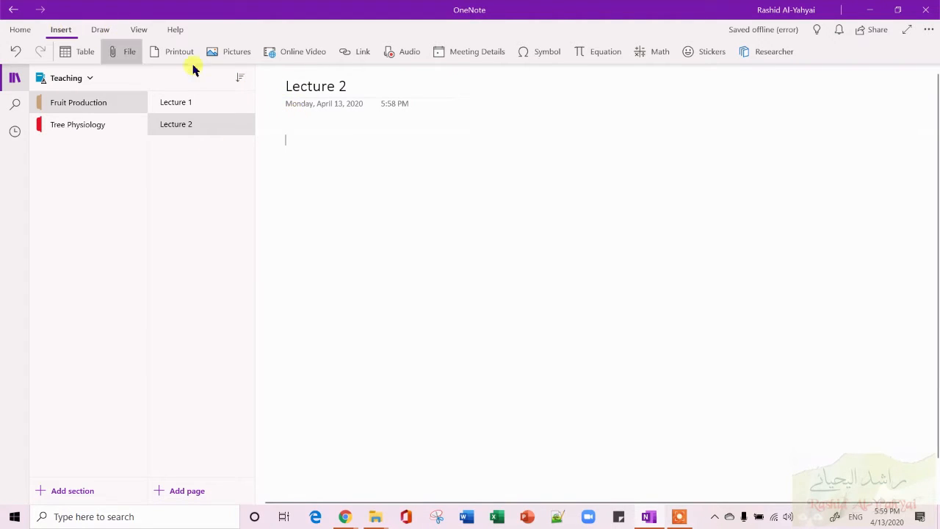
Browse the View, Home, Insert and Draw ribbon commands.
click(141, 33)
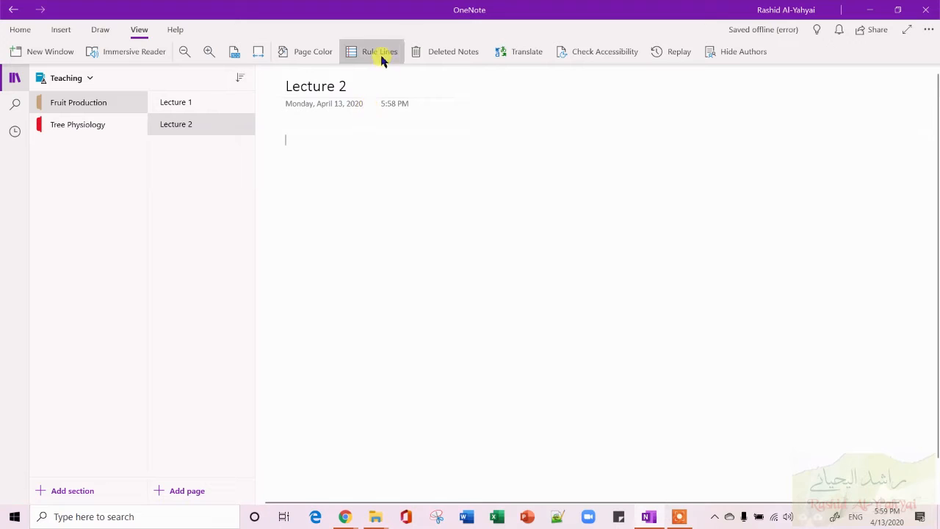
click(29, 29)
click(57, 30)
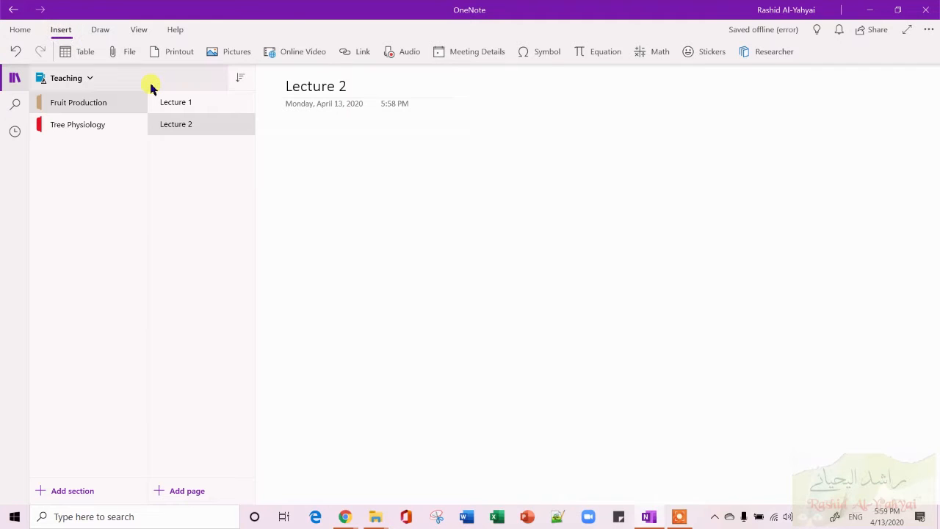
click(105, 30)
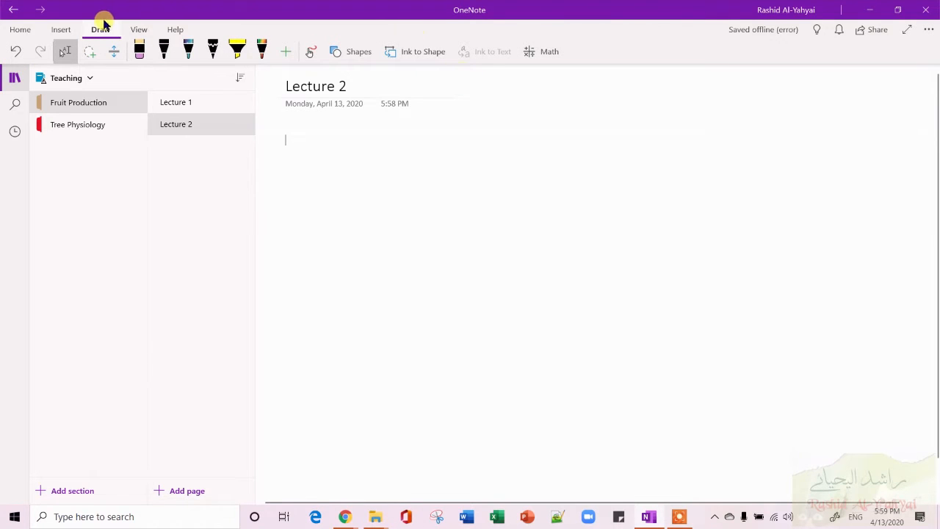
click(139, 30)
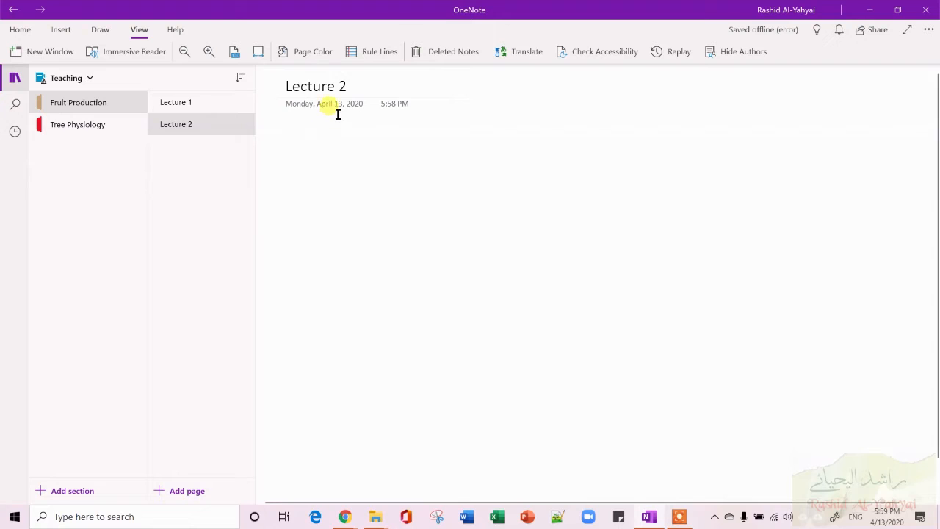
Apply narrow rule lines and a pink page colour to the Lecture 1 page.
click(227, 102)
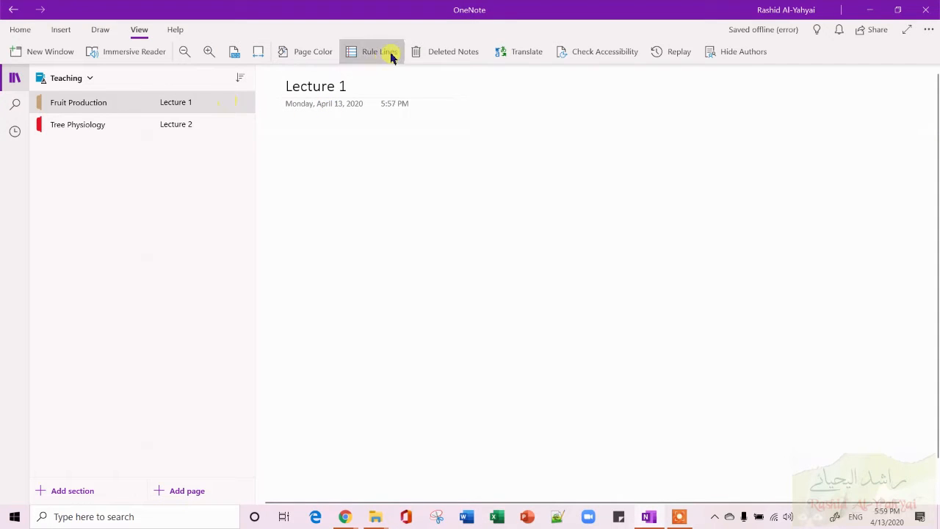
click(397, 53)
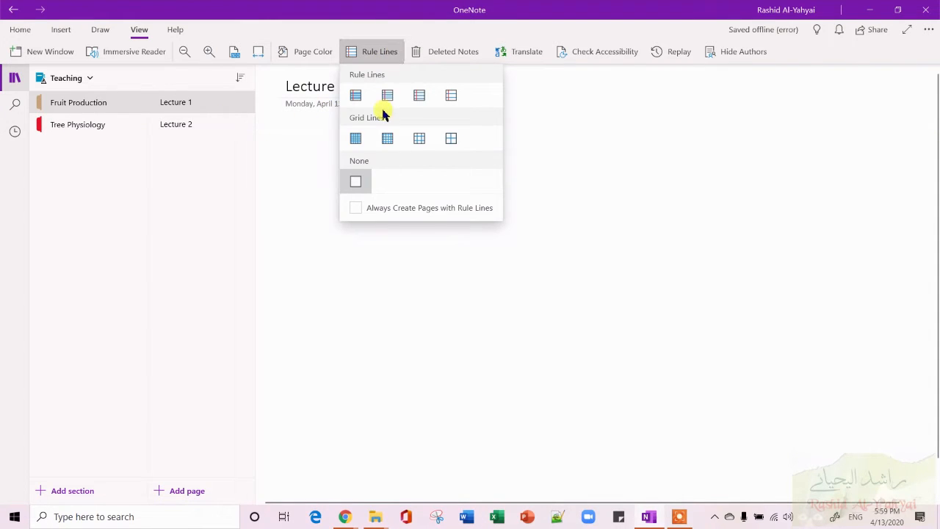
click(448, 97)
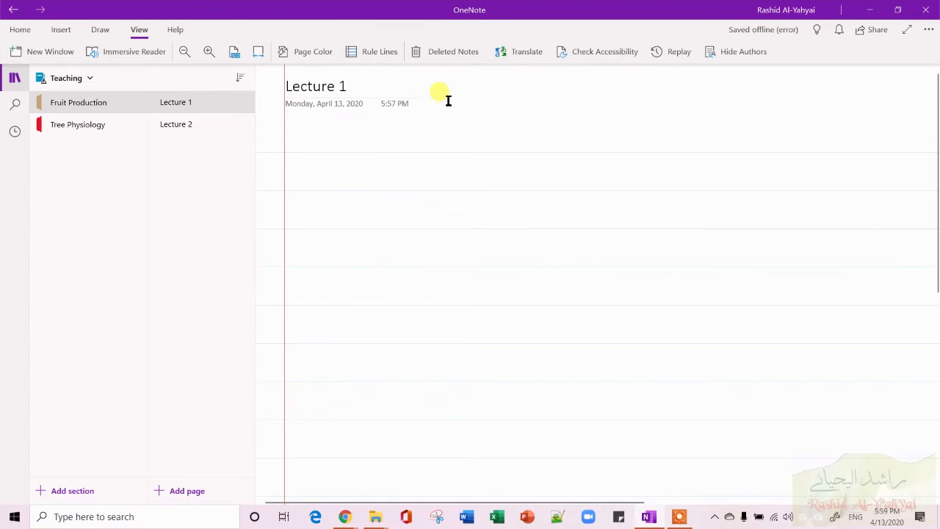
click(373, 63)
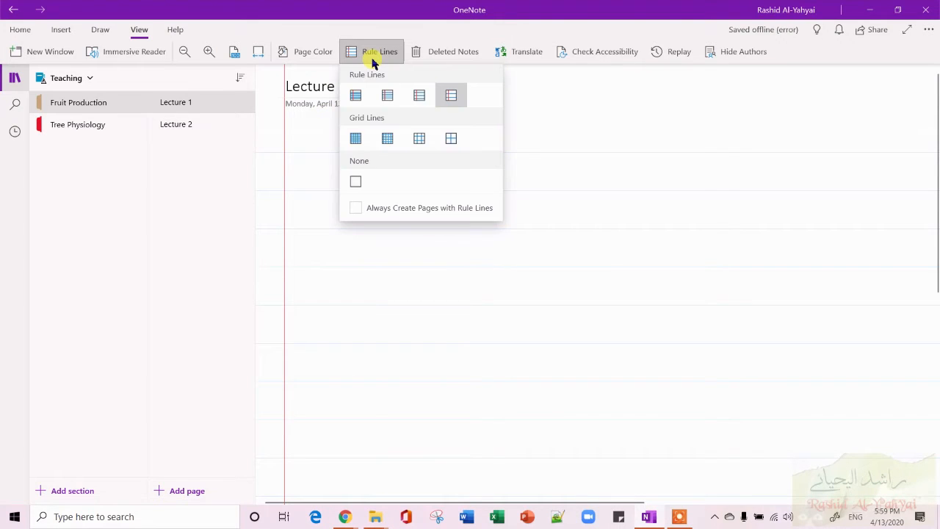
click(387, 96)
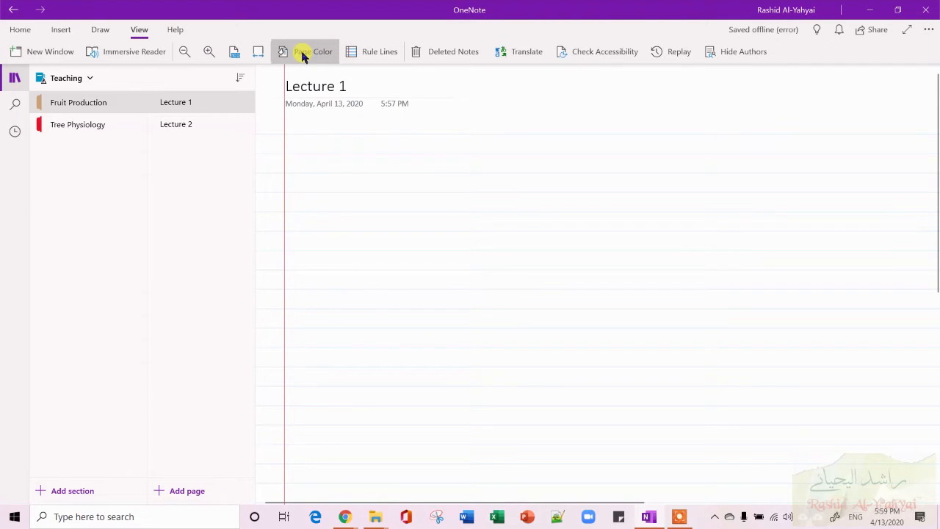
click(327, 48)
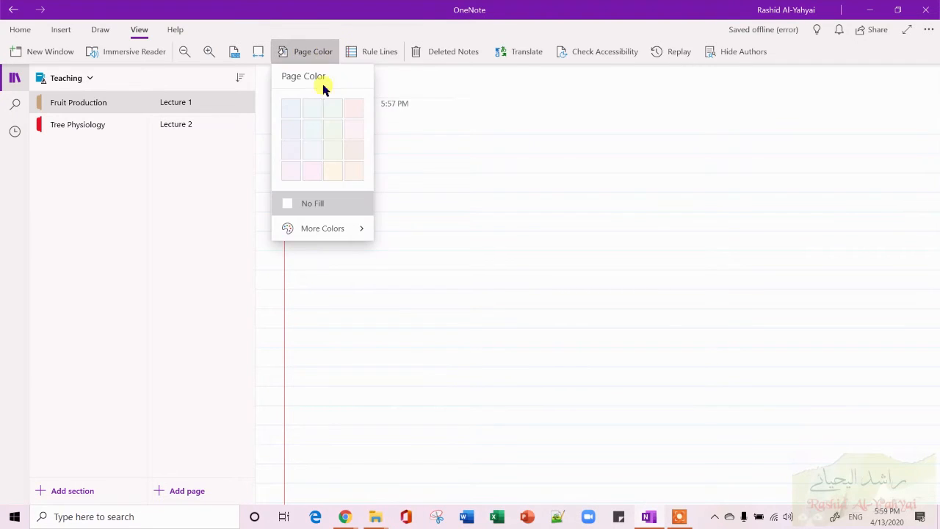
click(311, 172)
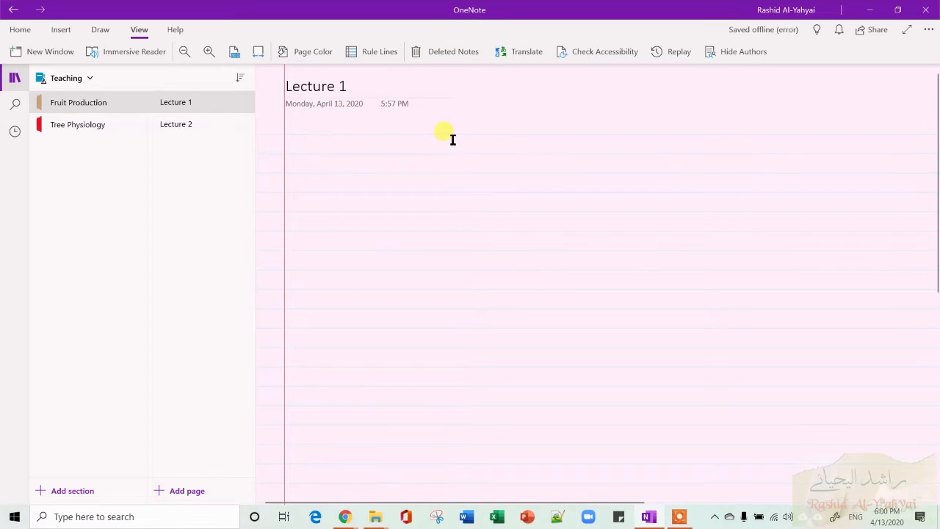
Add wide rule lines to the Lecture 2 page.
click(235, 125)
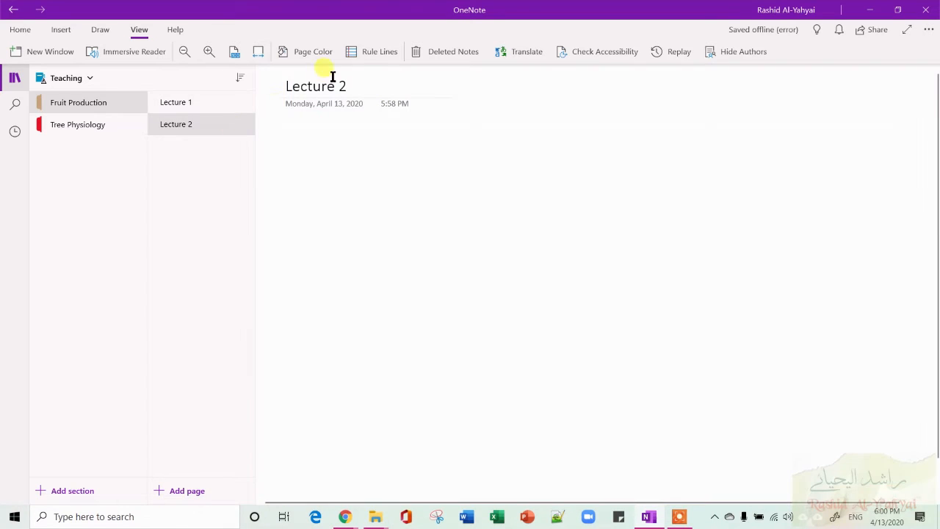
click(390, 52)
click(451, 96)
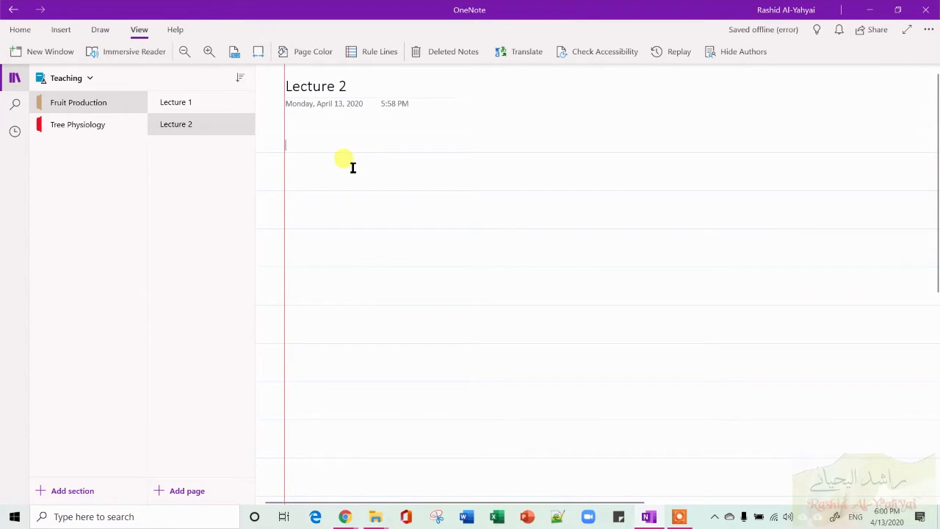
Open the Lecture 1 page and type the line 'This is just like a word document' in a new note.
click(222, 103)
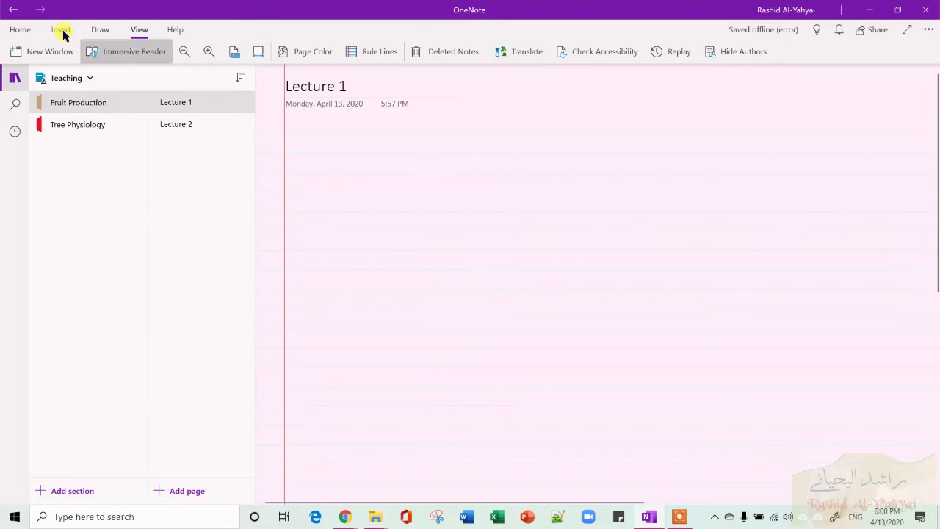
click(20, 29)
click(60, 30)
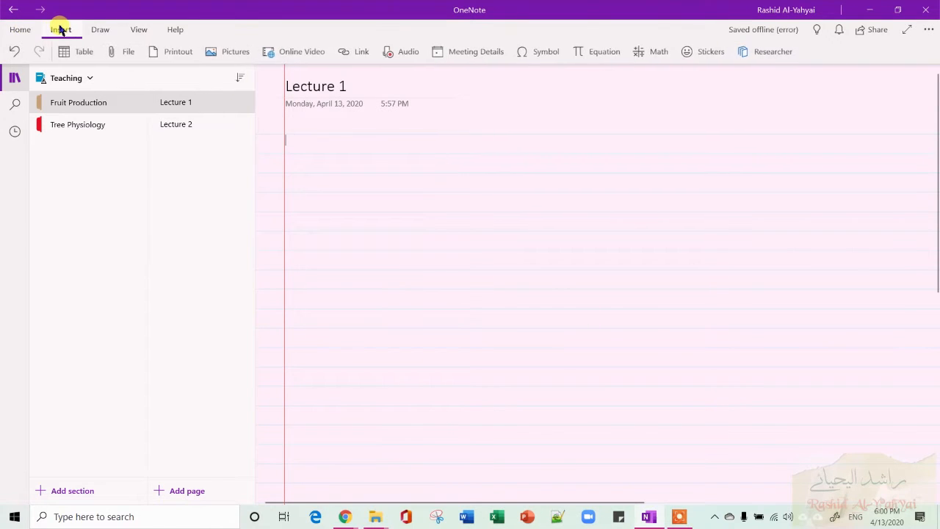
click(21, 33)
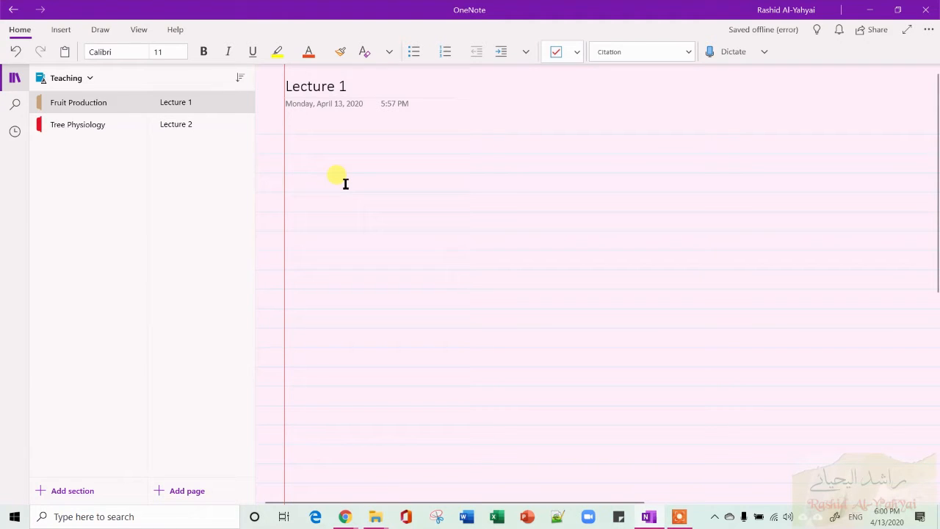
text(This is j)
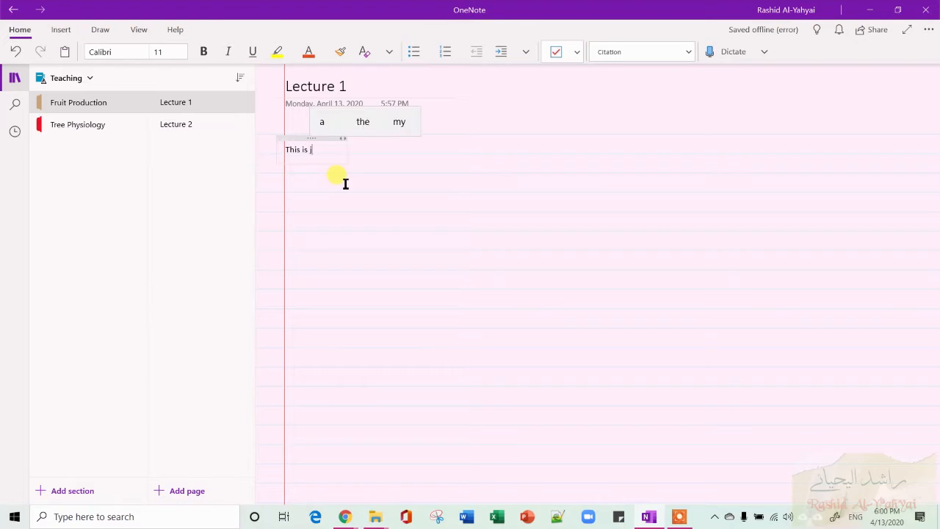
text(ust like a w)
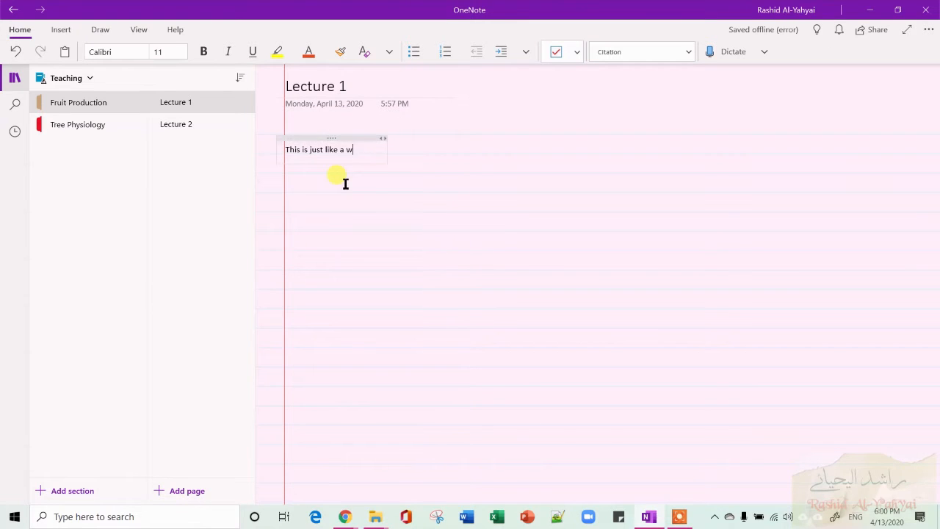
text(indo)
text(rd document)
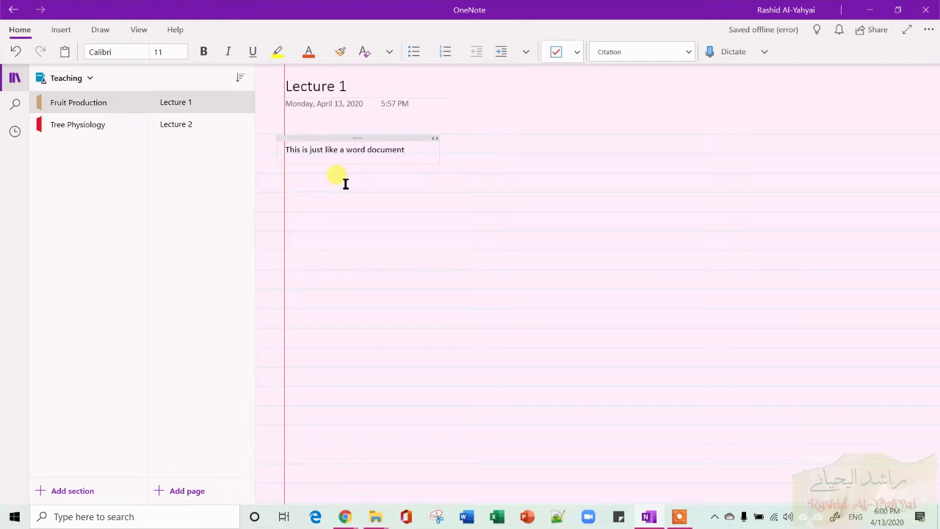
Add the lines 'Change the font', 'Headers and sub headers' and 'Variety of text formats and etc.', correcting the spelling to 'sub headers'.
key(Return)
text(Change the font)
key(Return)
text(Headers and sub)
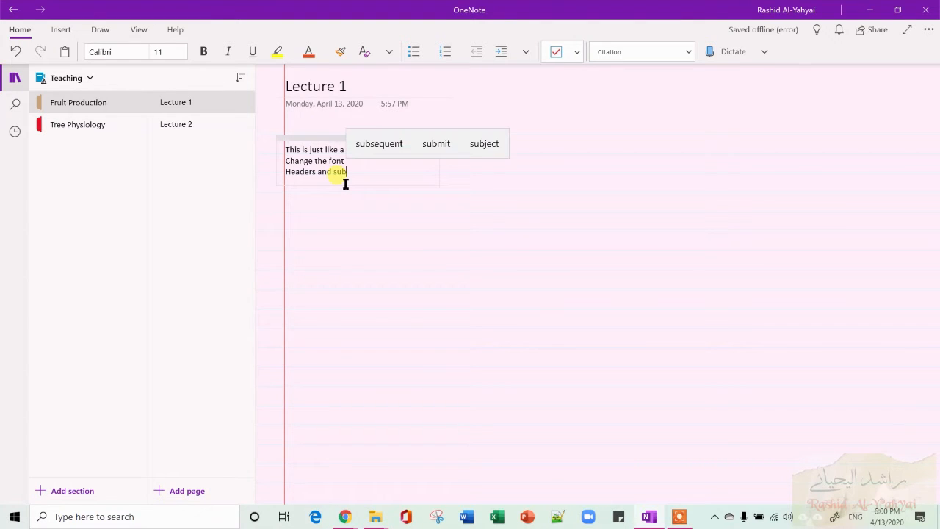
text(headers)
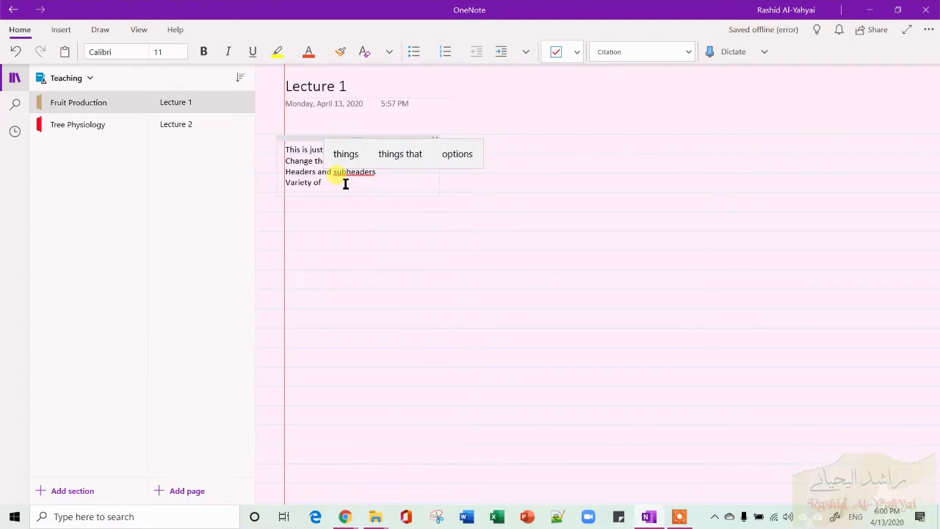
text(text formats and etc.)
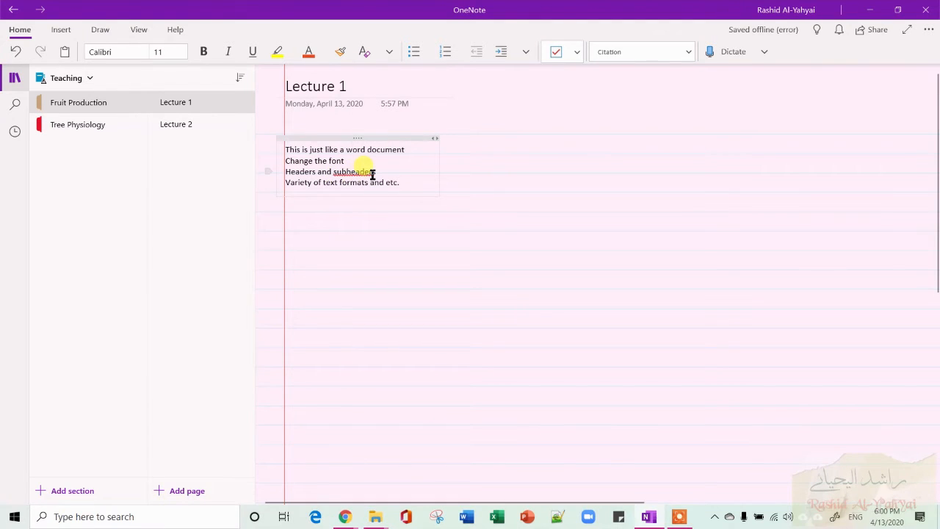
right_click(371, 175)
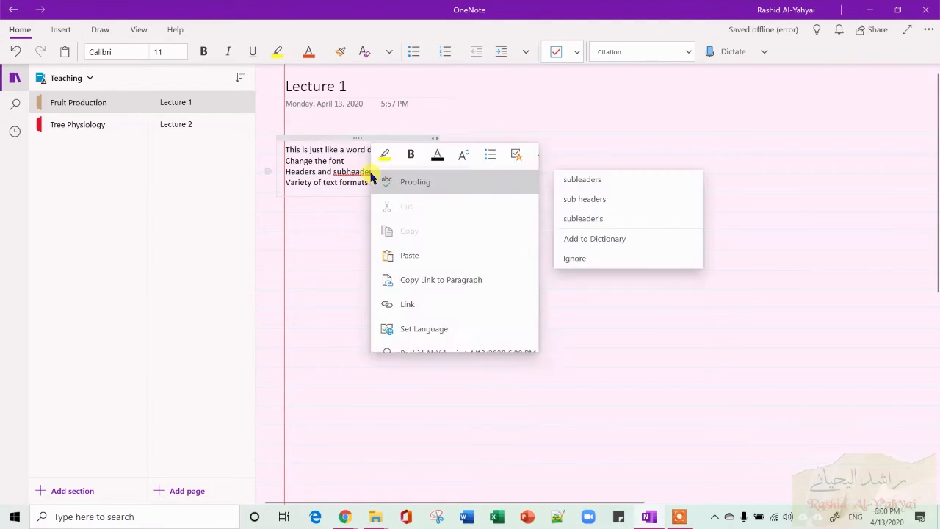
click(628, 200)
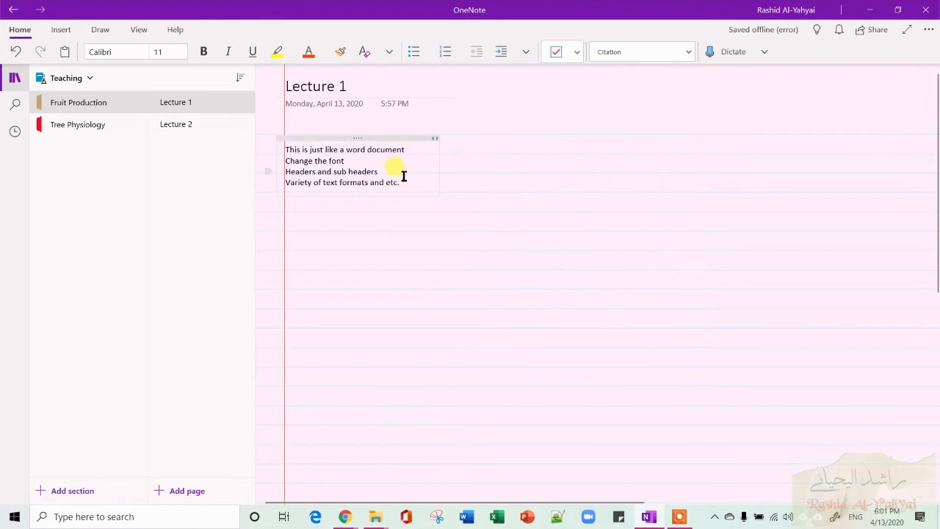
Apply the Heading 1 style to the line 'This is just like a word document'.
drag(414, 150, 266, 151)
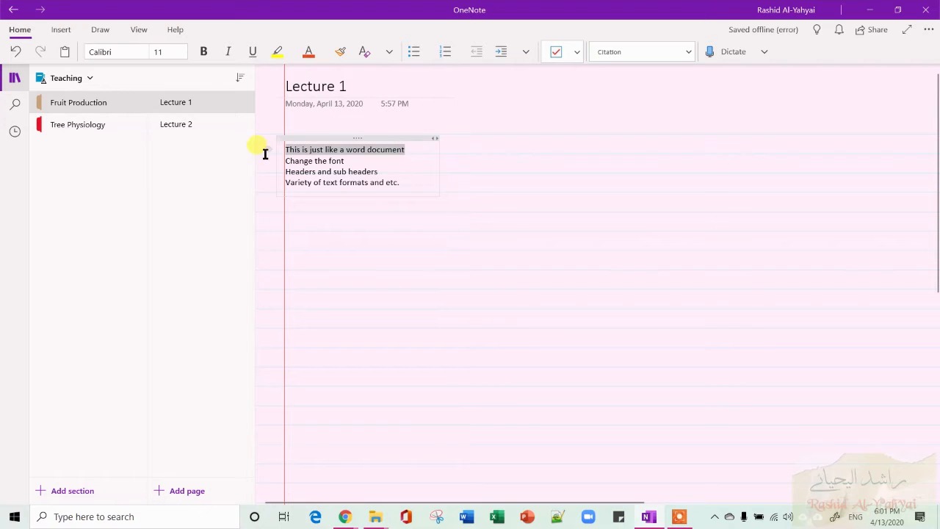
click(689, 53)
click(589, 105)
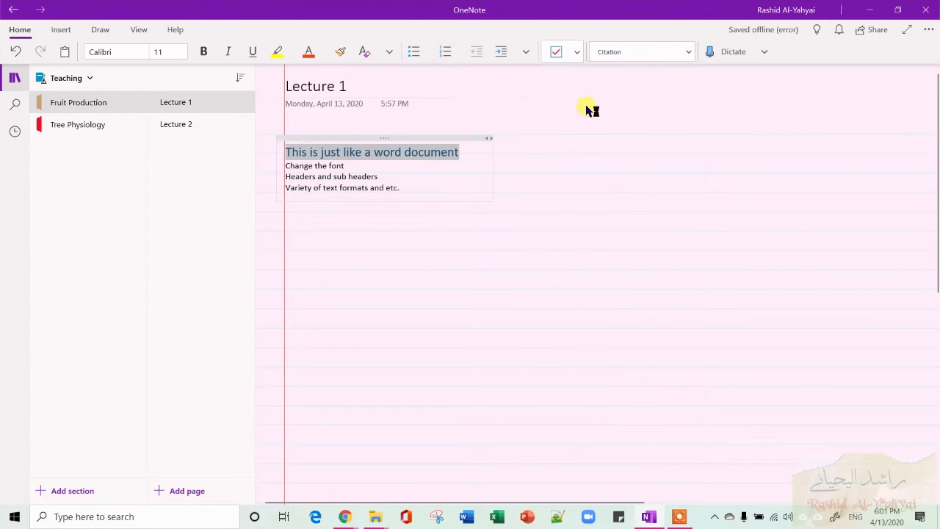
Apply the Heading 3 style to the line 'Change the font'.
click(368, 166)
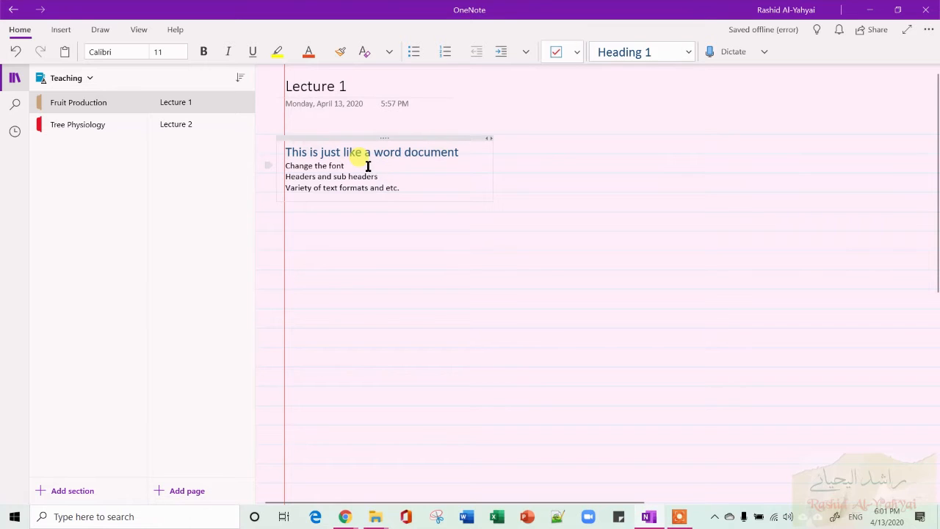
click(269, 166)
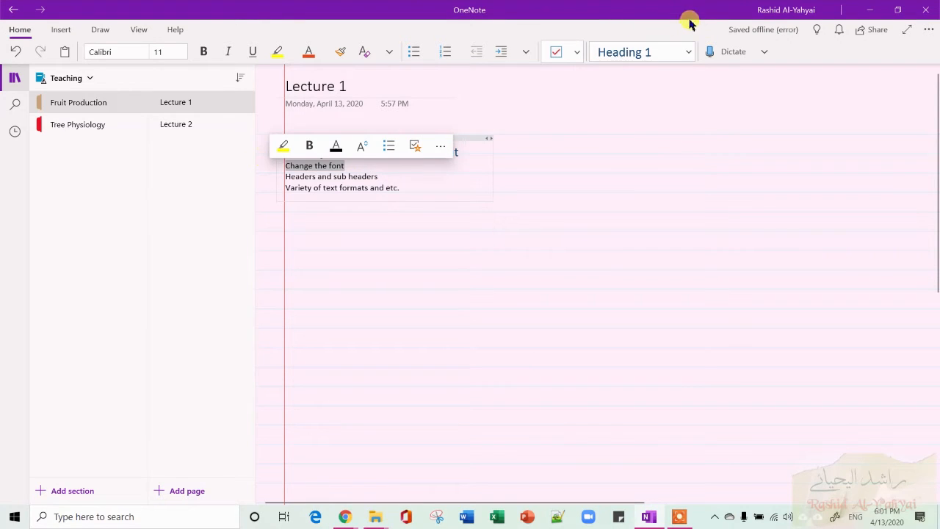
click(688, 52)
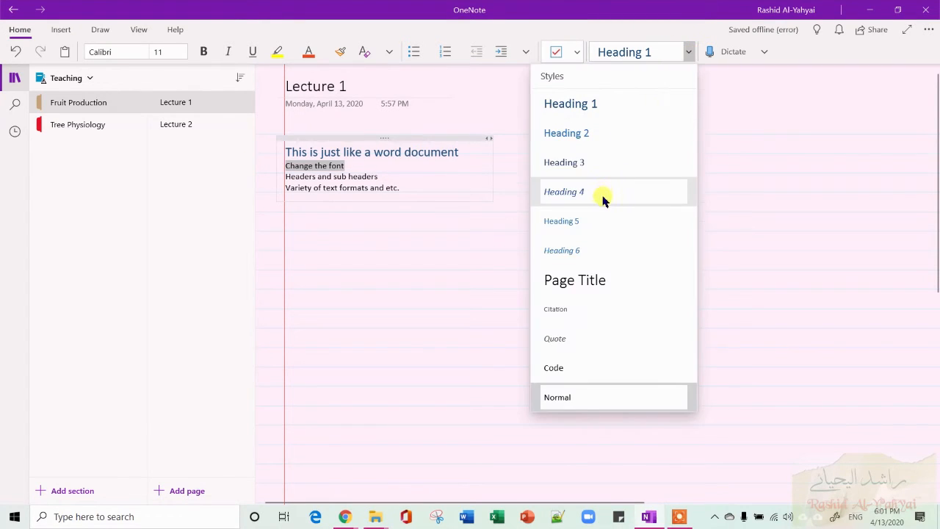
click(619, 168)
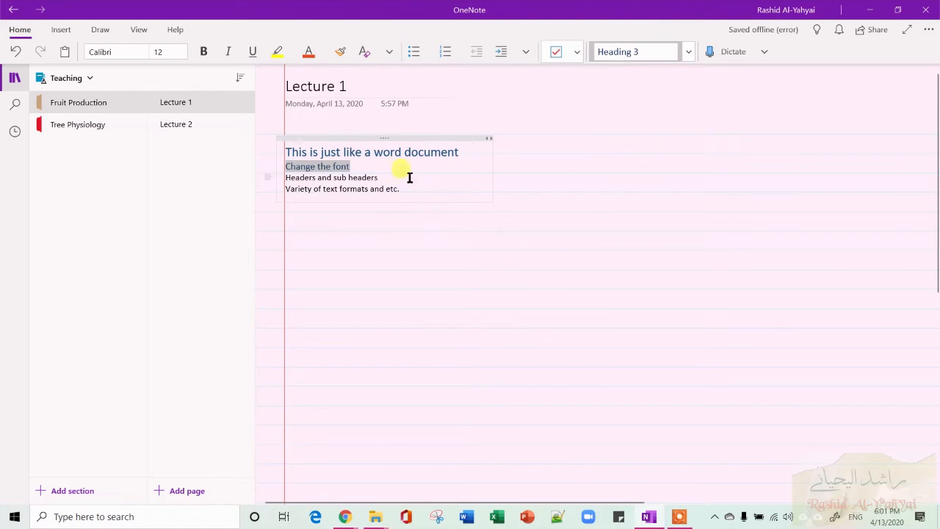
Highlight the last two lines of the note in yellow.
click(411, 190)
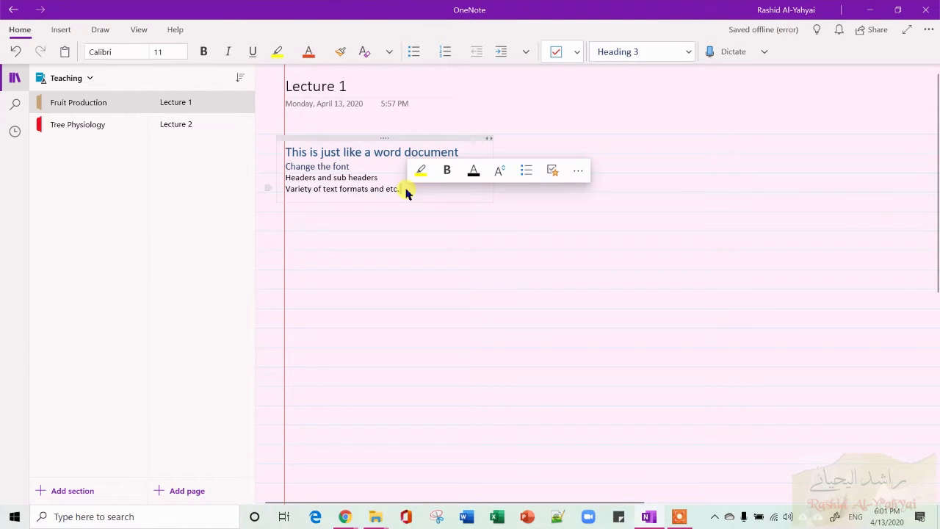
mouse_move(406, 190)
mouse_down()
mouse_move(338, 195)
mouse_move(279, 179)
mouse_up()
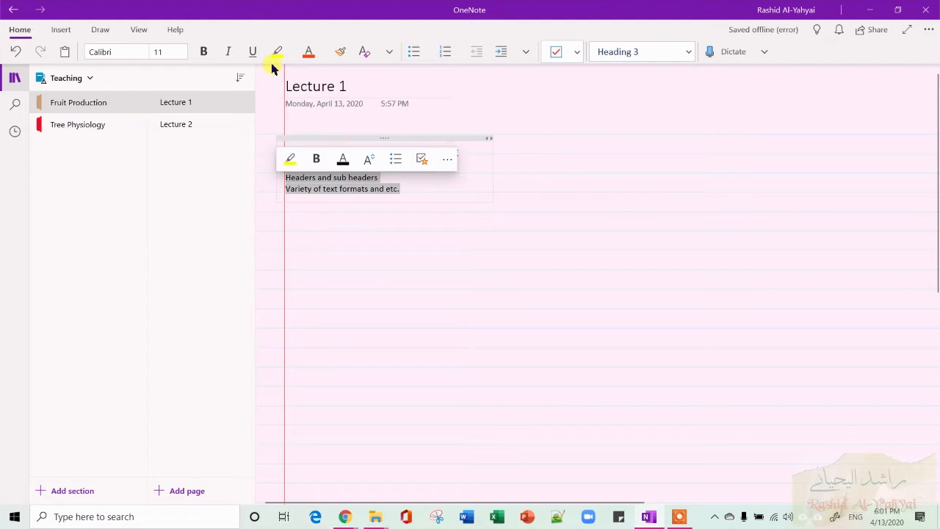
click(277, 50)
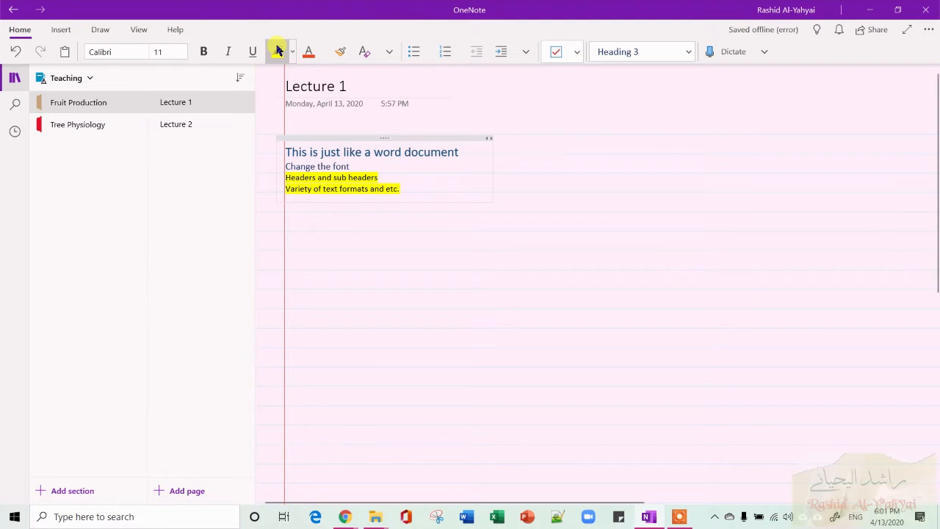
Set the font size of the two highlighted lines to 12.
click(323, 51)
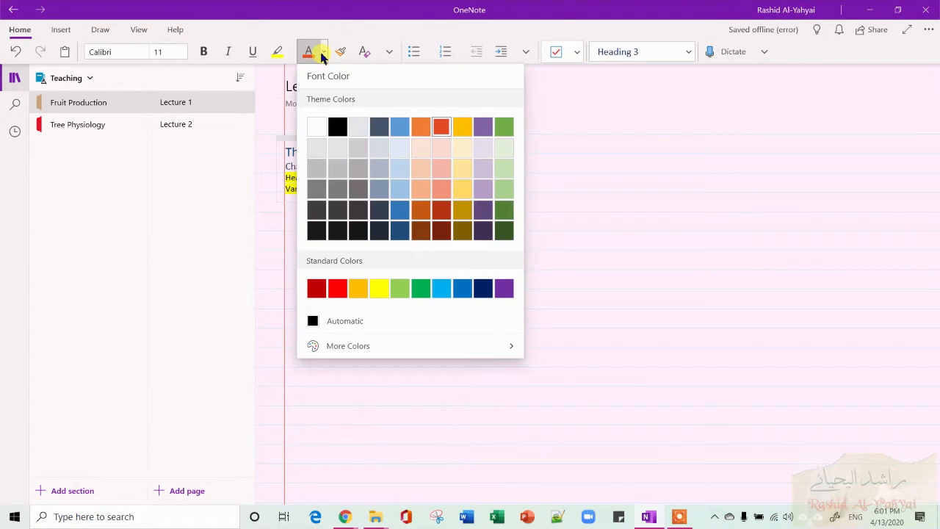
click(182, 51)
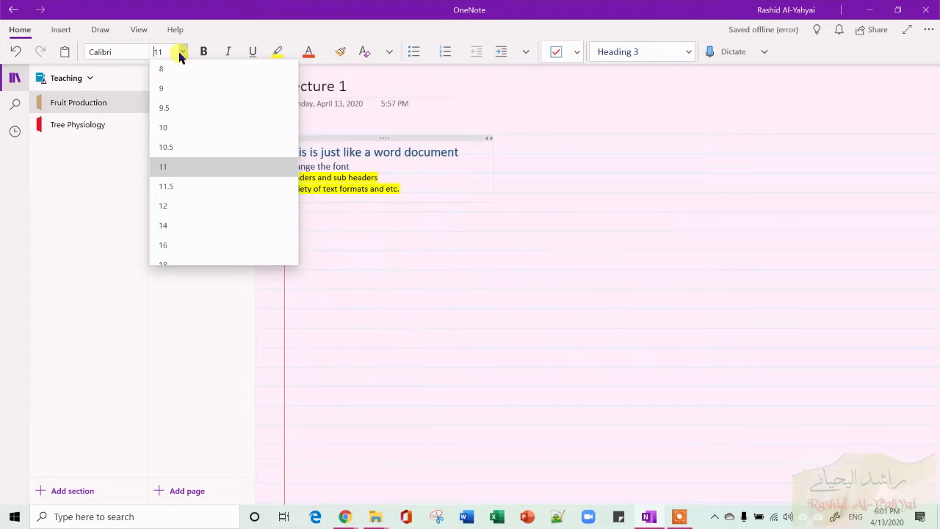
click(185, 207)
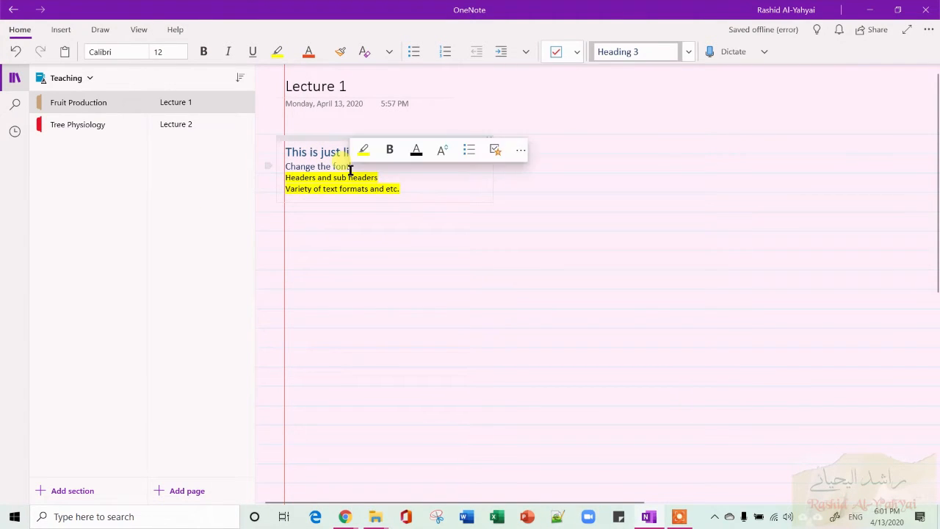
Move the whole note container to the right side of the page.
drag(350, 169, 275, 142)
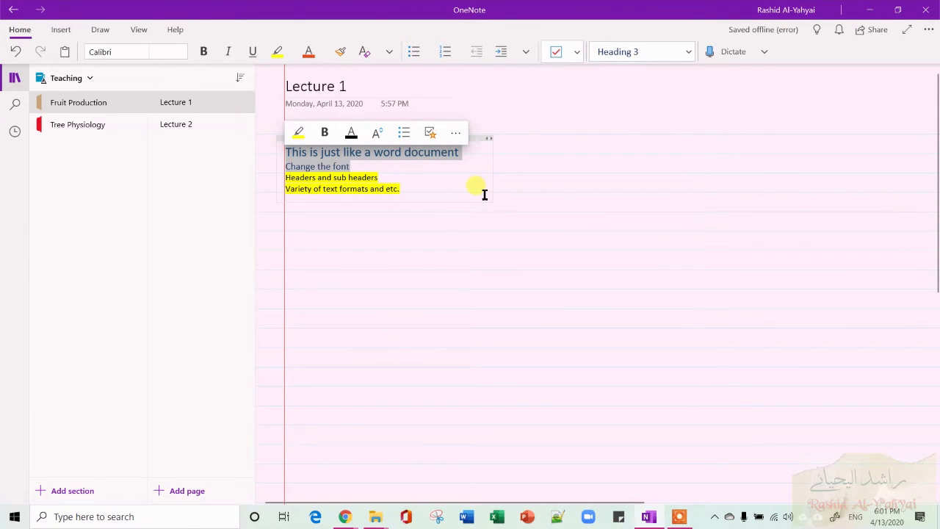
click(558, 175)
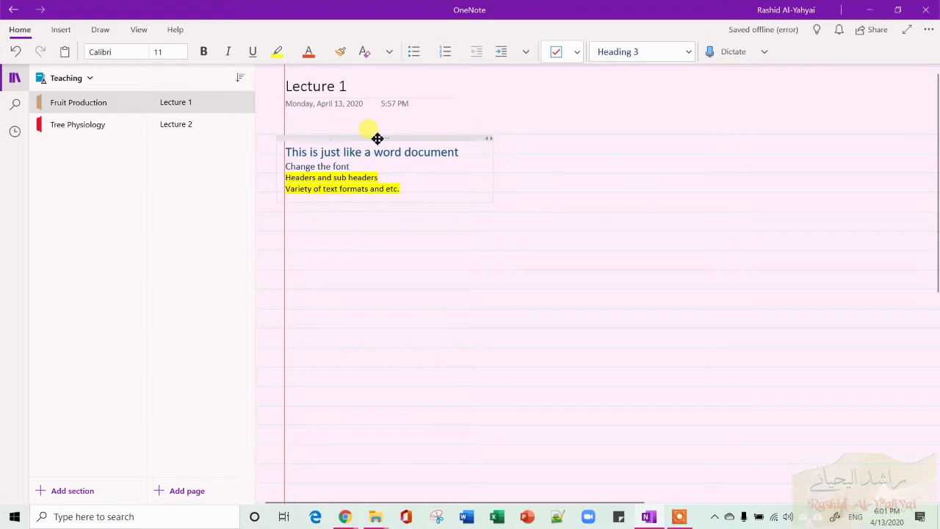
drag(473, 115, 633, 130)
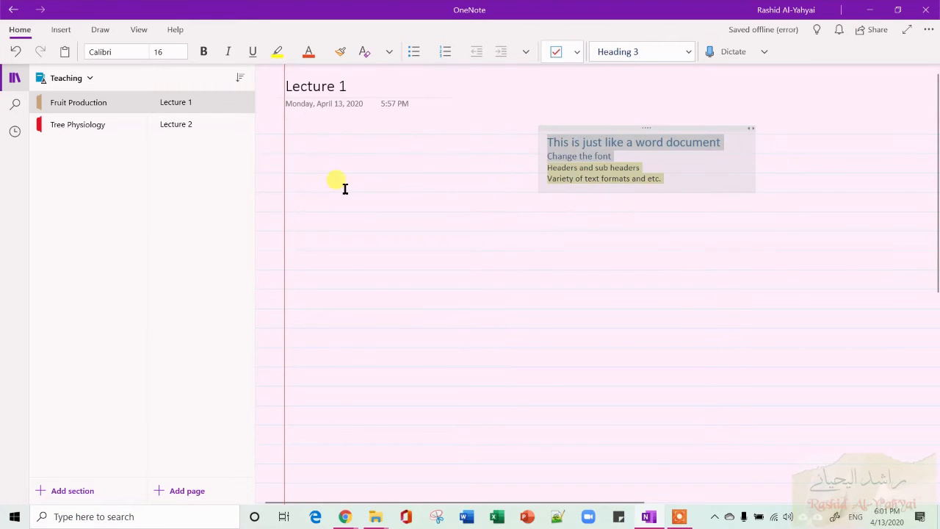
Create a separate note reading 'Start new note here' lower on the page and reposition it slightly up and left.
click(345, 263)
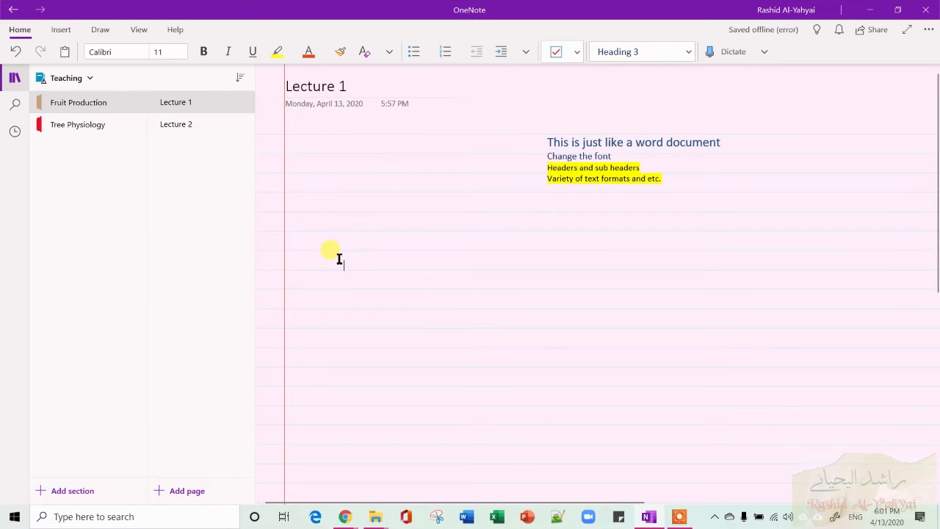
text(Start new note here)
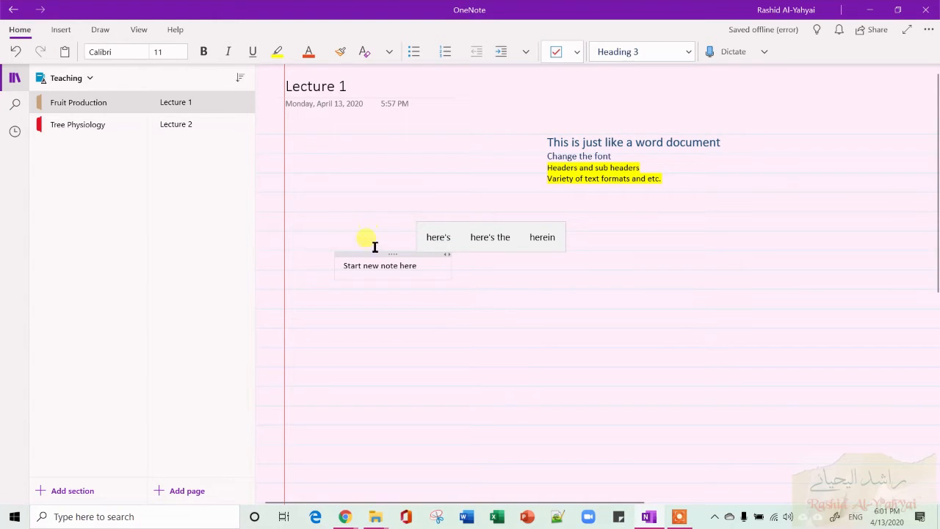
drag(379, 254, 361, 235)
click(402, 285)
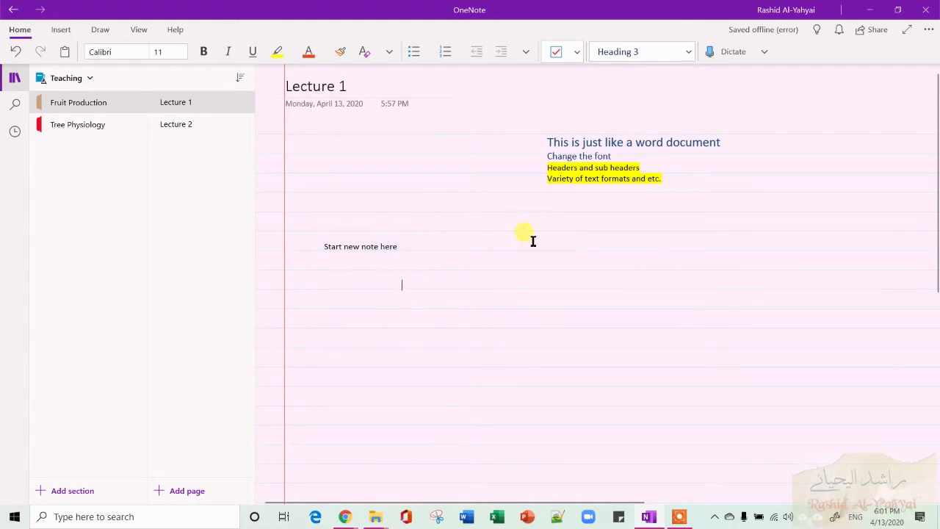
Start Dictate beside the new note, dictate a short paragraph about OneNote dictation, and stop dictating.
click(517, 251)
click(734, 55)
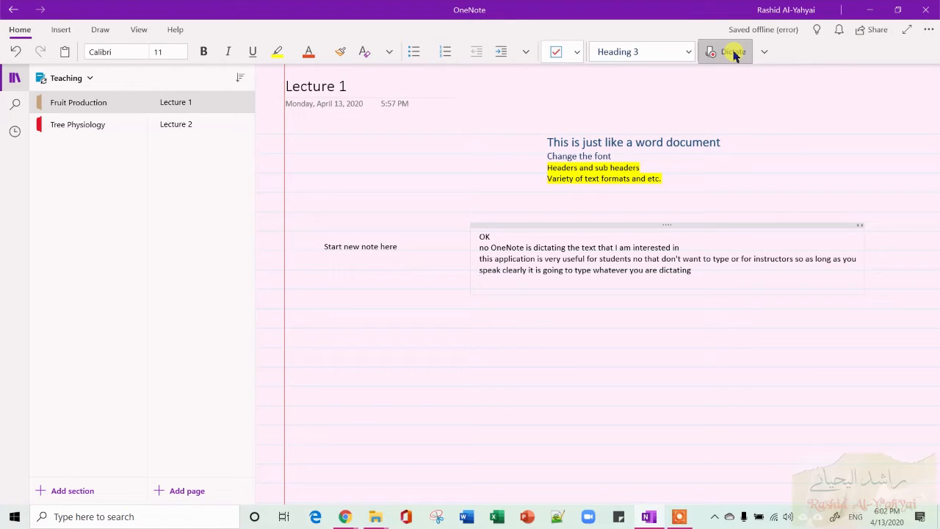
click(733, 55)
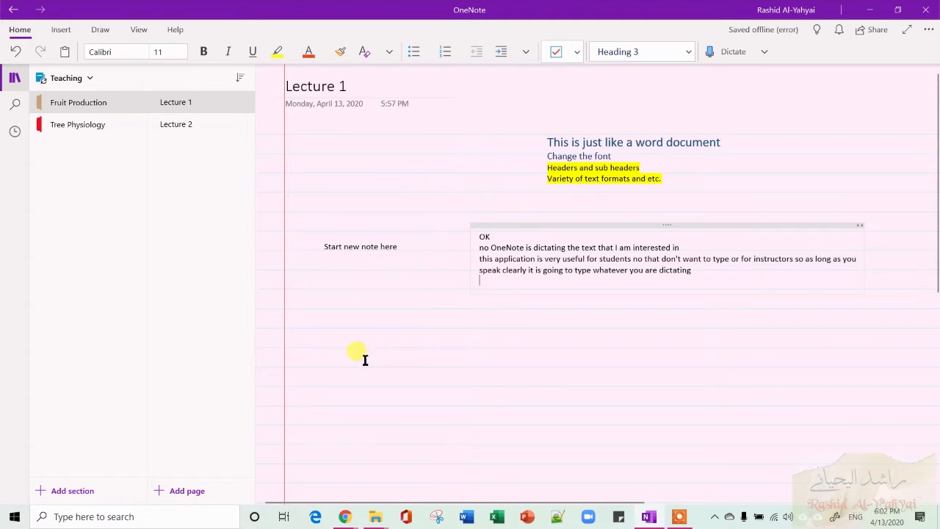
Tag 'Start new note here' as a To Do item and tick its checkbox.
click(337, 340)
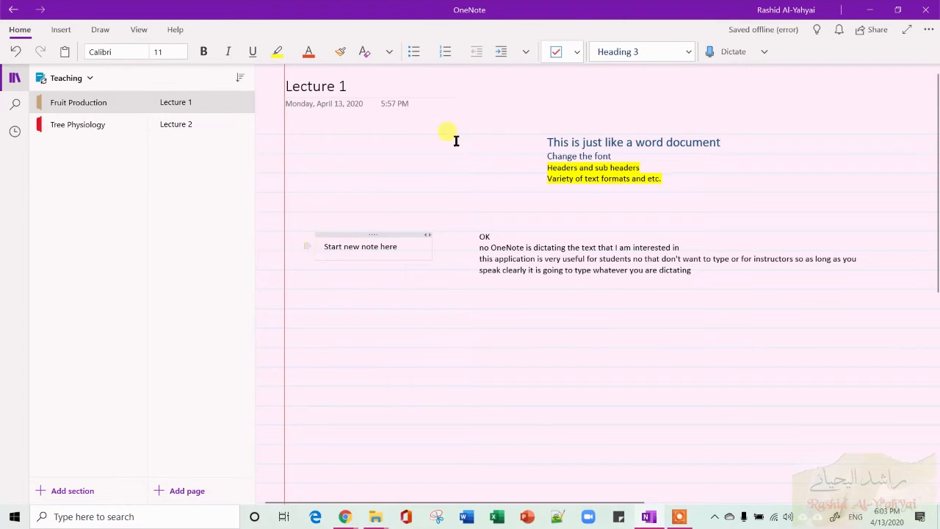
click(553, 54)
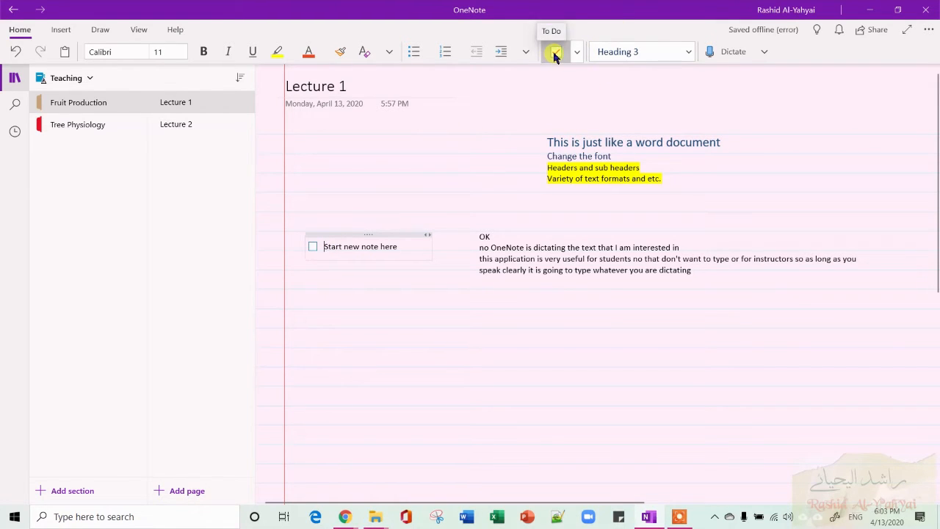
click(554, 53)
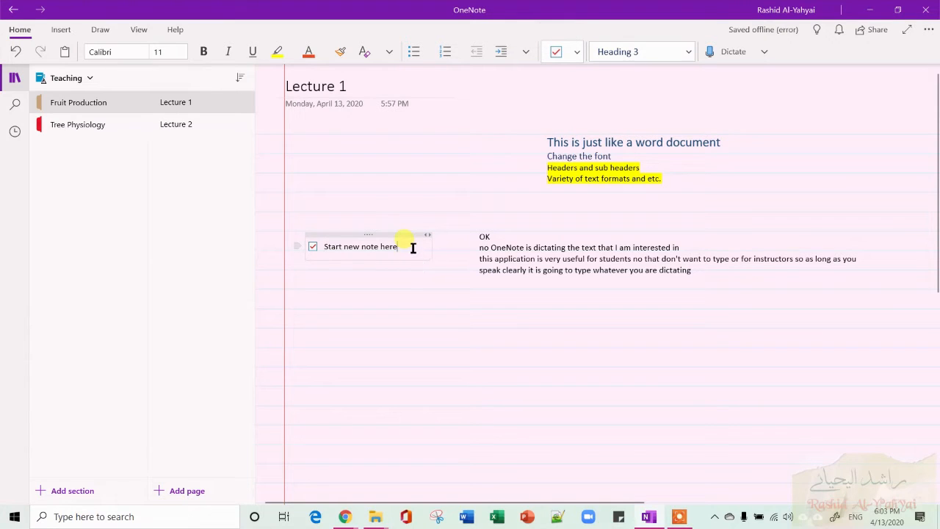
Replace the ticked To Do item's text with 'Exam1' and start a new To Do line below it.
key(BackSpace)
key(BackSpace)
key(BackSpace)
key(BackSpace)
key(BackSpace)
key(BackSpace)
key(BackSpace)
key(BackSpace)
key(BackSpace)
key(BackSpace)
key(BackSpace)
key(BackSpace)
key(BackSpace)
key(BackSpace)
key(BackSpace)
key(BackSpace)
key(BackSpace)
key(BackSpace)
text(sh)
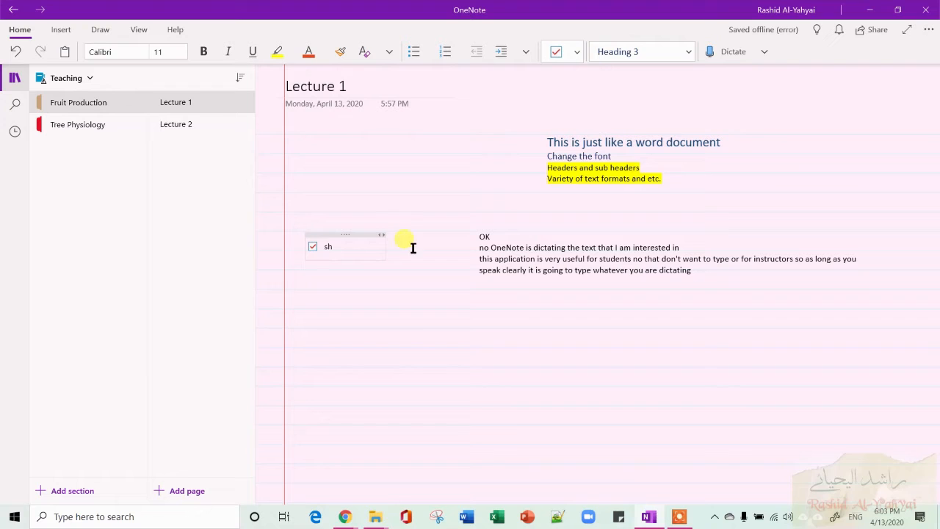
text(op)
key(Return)
key(BackSpace)
key(BackSpace)
key(BackSpace)
key(BackSpace)
text(exam)
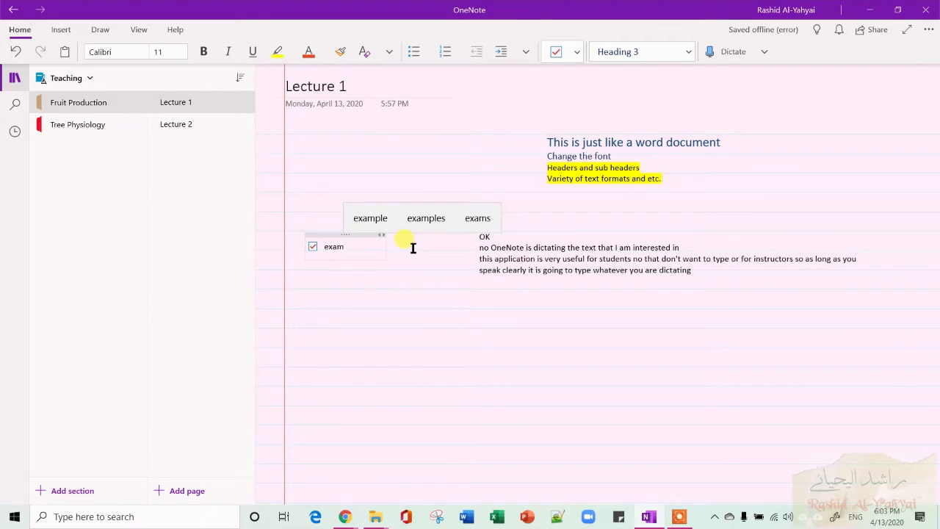
text(1)
key(Return)
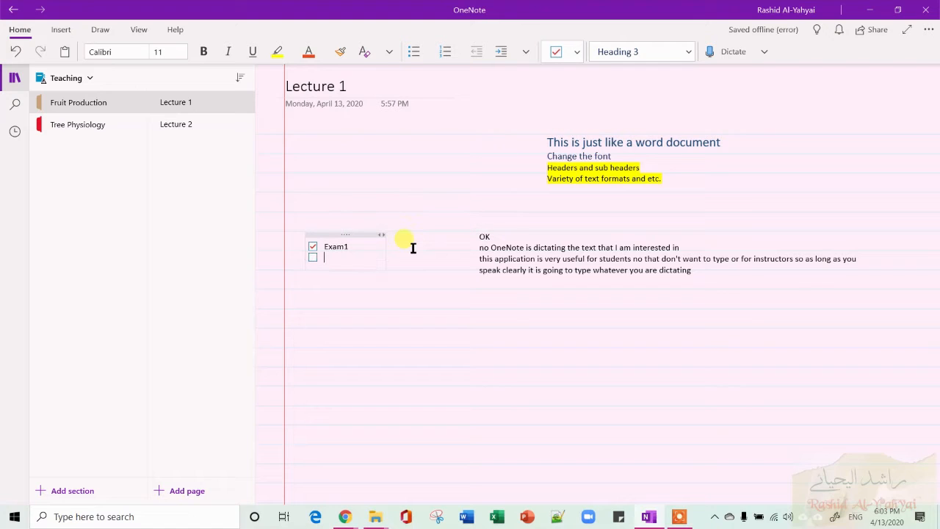
Add the To Do items 'Exam 2' and 'Field trip' to the list.
text(Exam 2)
key(Return)
text(Field trip)
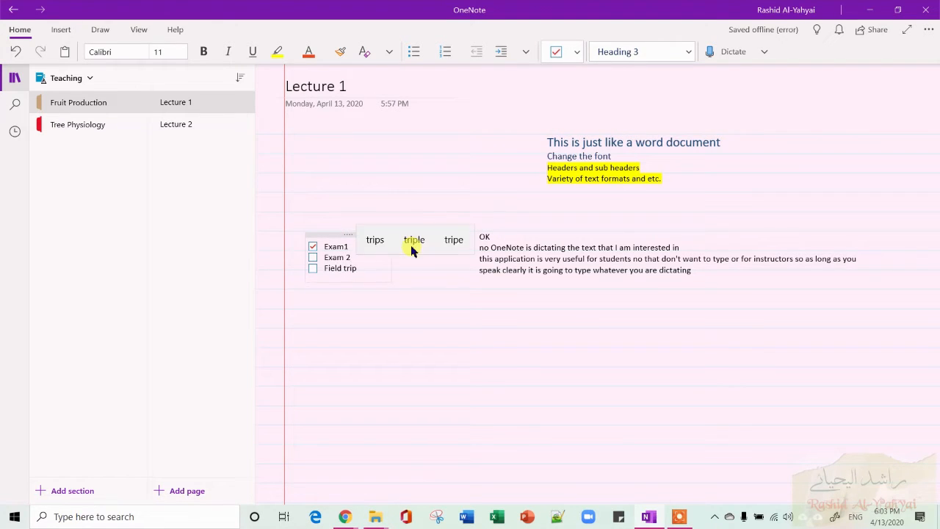
Create a new note below the list tagged as a Question, reading 'Chapter 2 done?'.
right_click(342, 357)
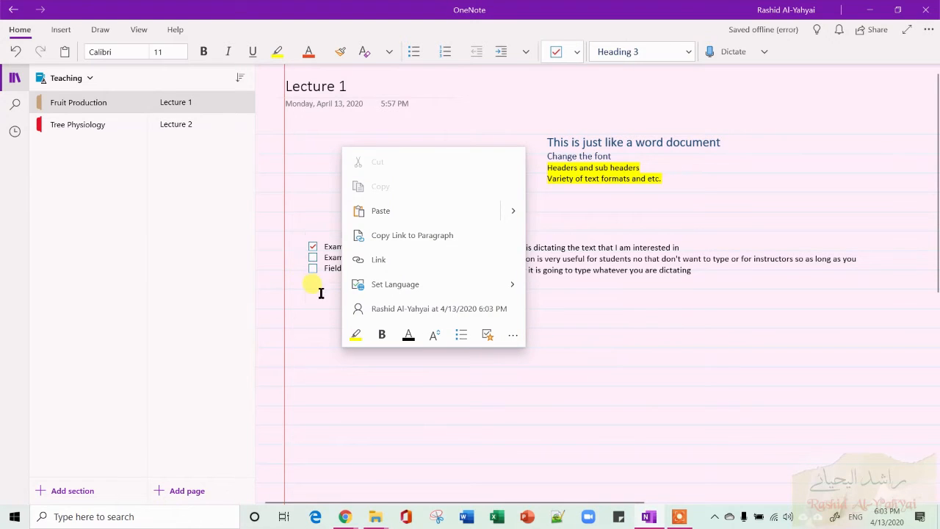
click(321, 293)
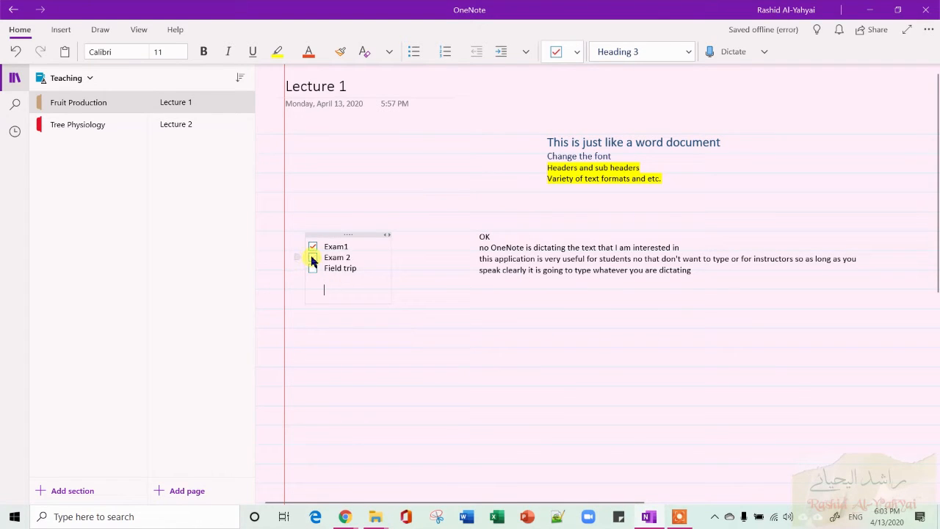
click(385, 330)
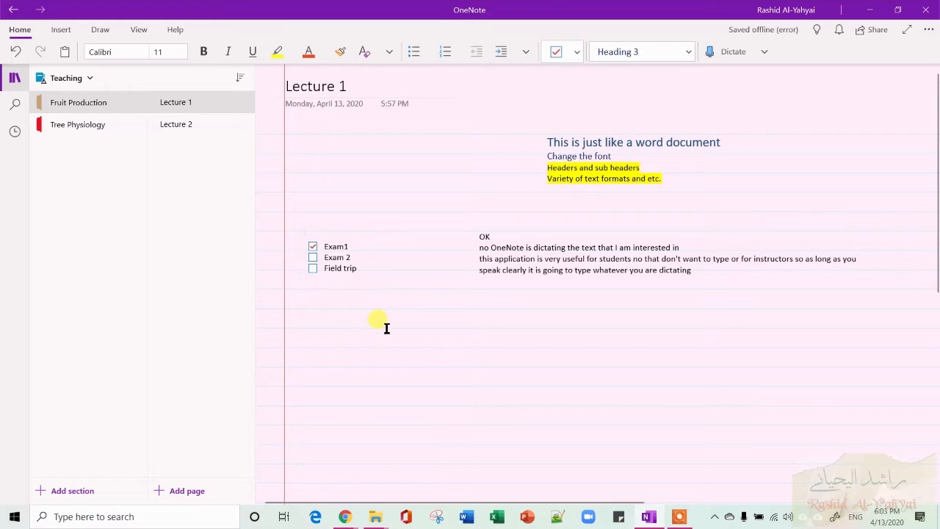
click(577, 52)
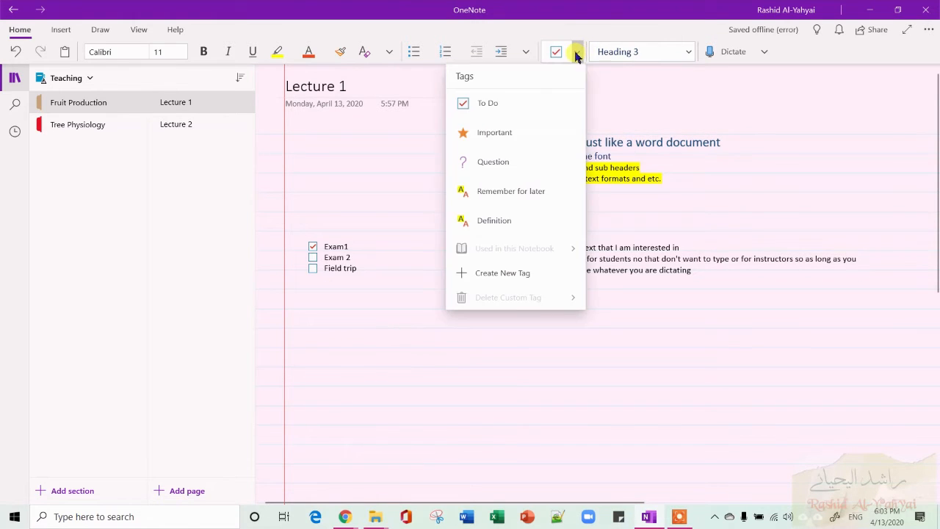
click(521, 175)
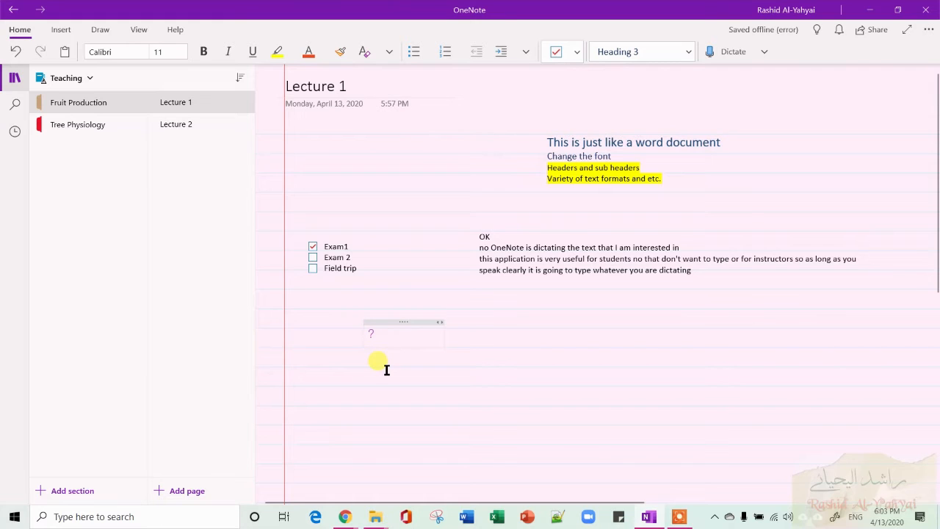
text(Cha)
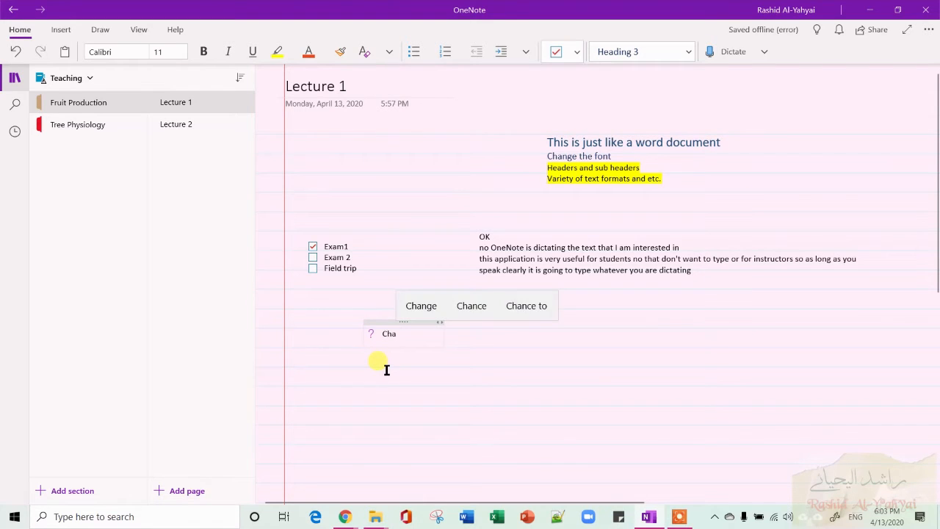
text(pter 2)
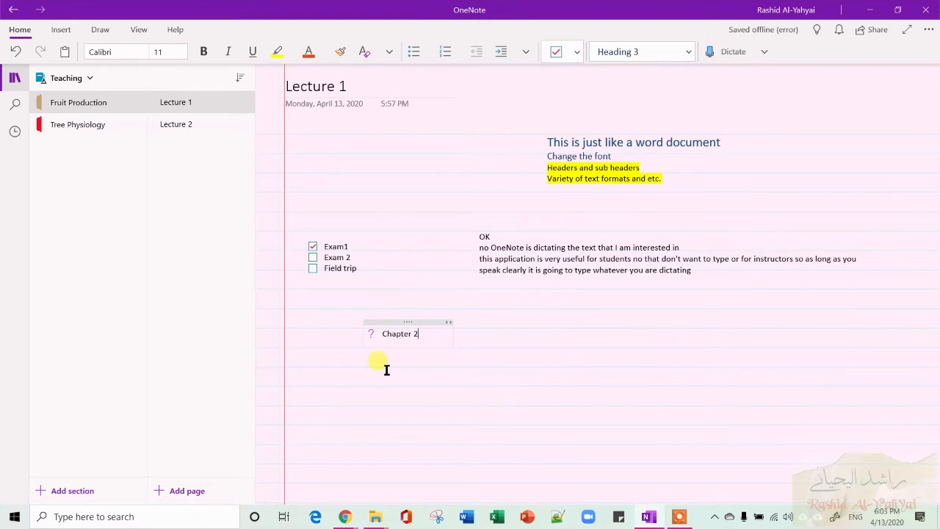
text( done?)
click(340, 378)
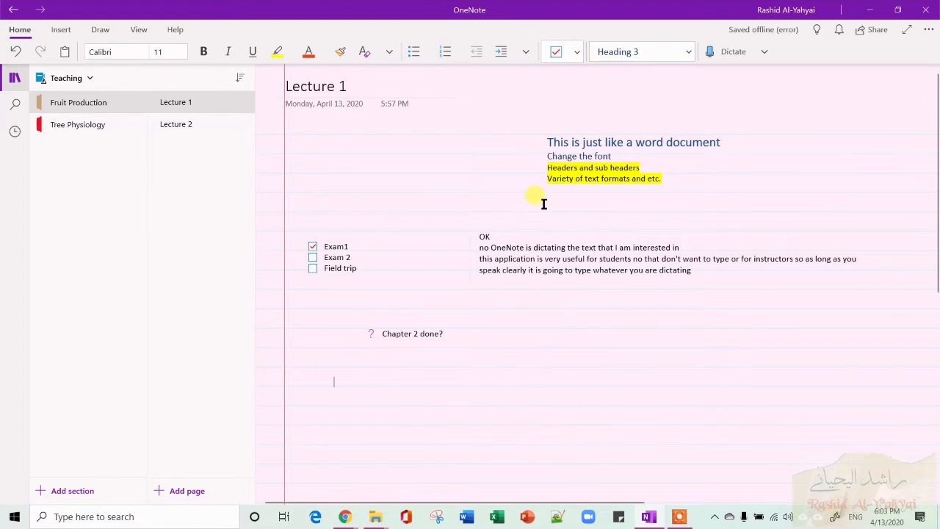
click(577, 51)
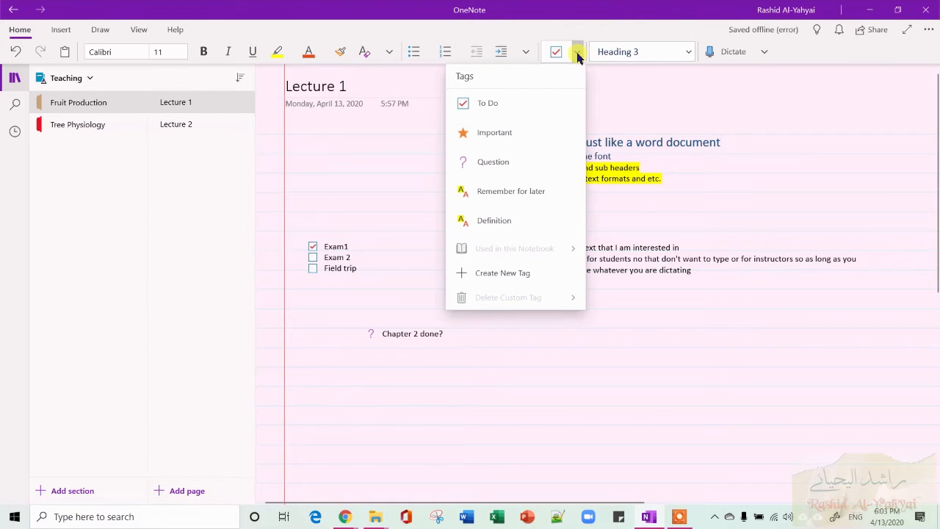
click(312, 386)
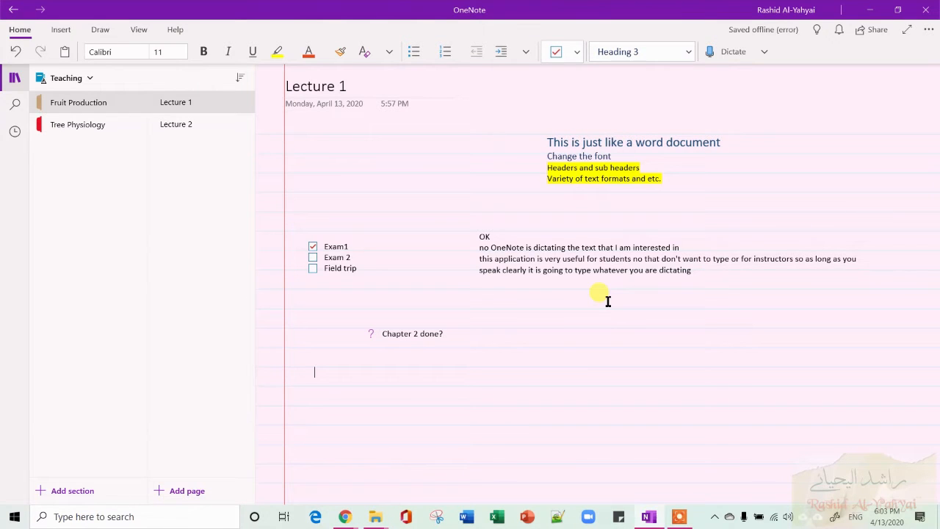
scroll(608, 301, down, 5)
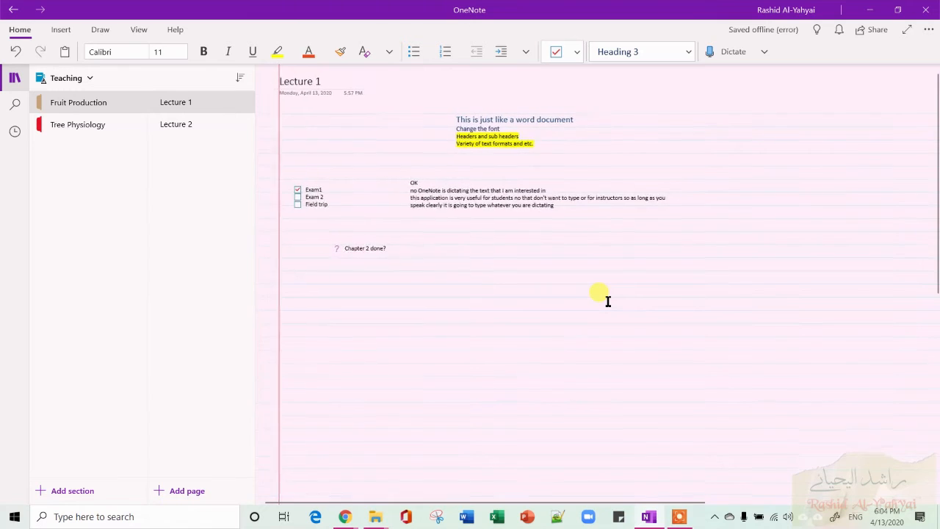
scroll(608, 301, up, 3)
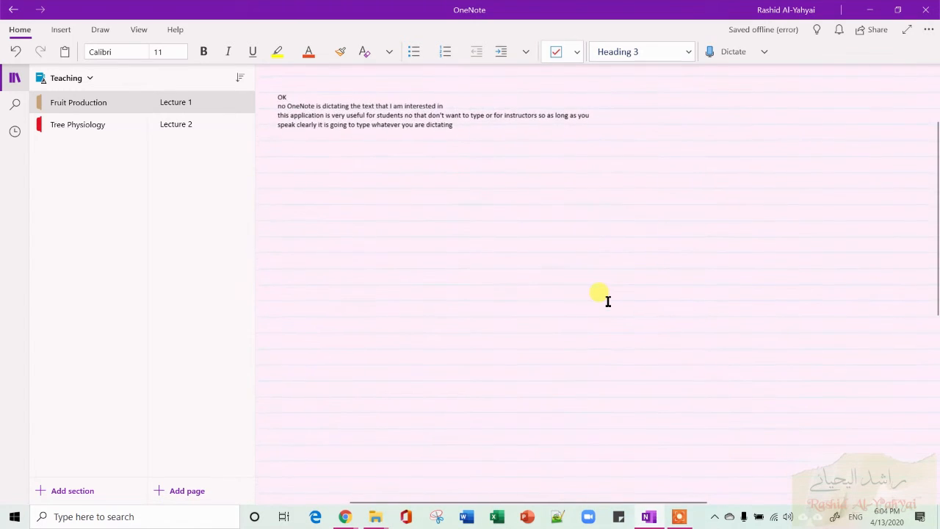
scroll(608, 301, left, 3)
scroll(608, 301, up, 3)
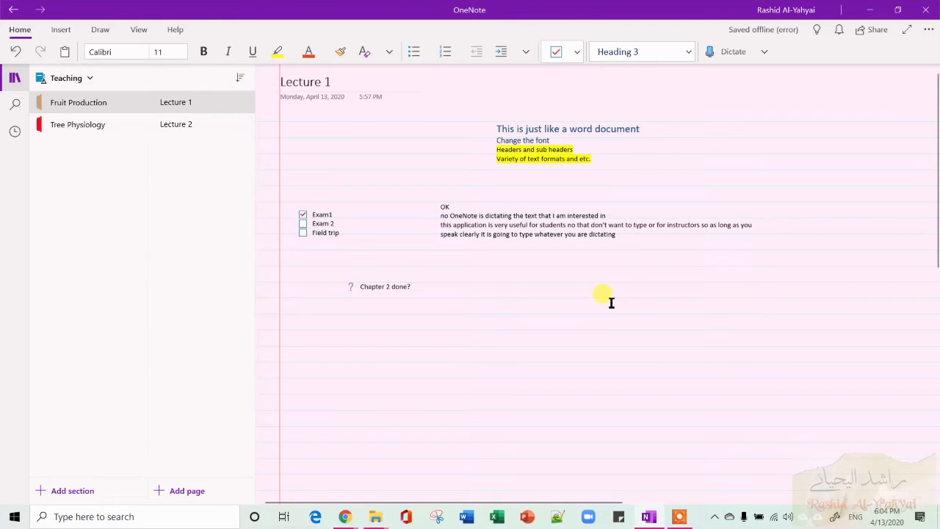
scroll(610, 303, down, 1)
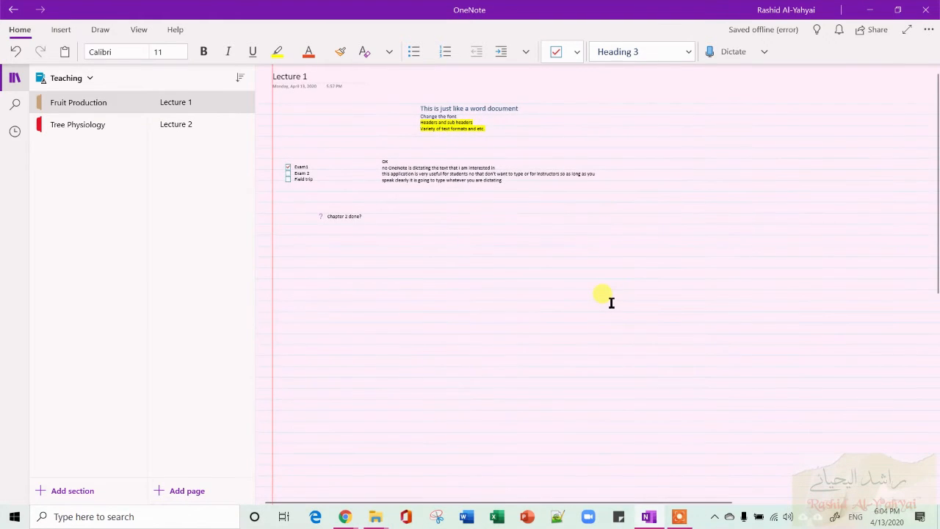
scroll(611, 302, up, 5)
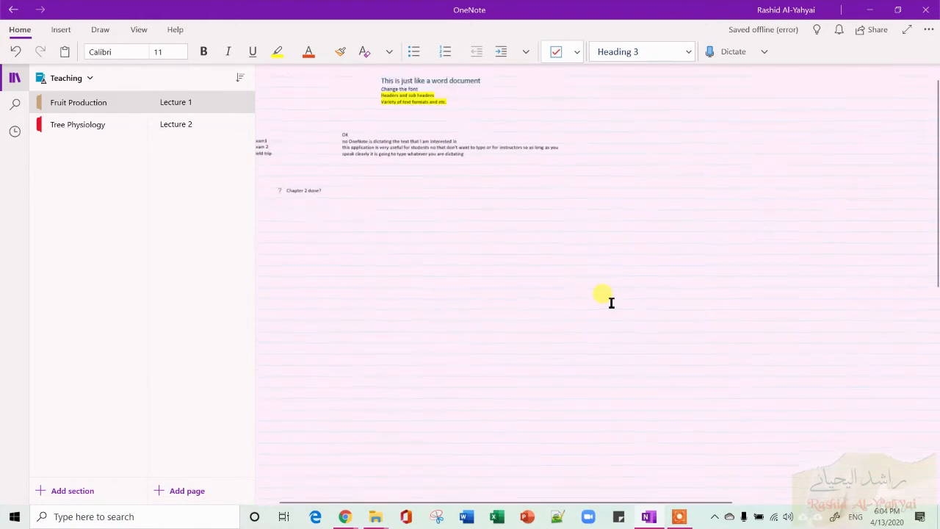
scroll(610, 303, down, 5)
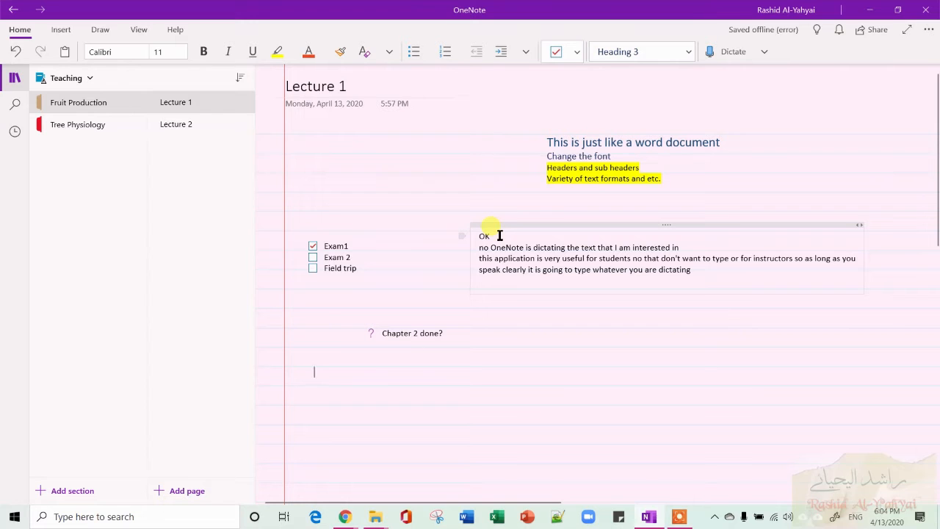
scroll(466, 234, down, 8)
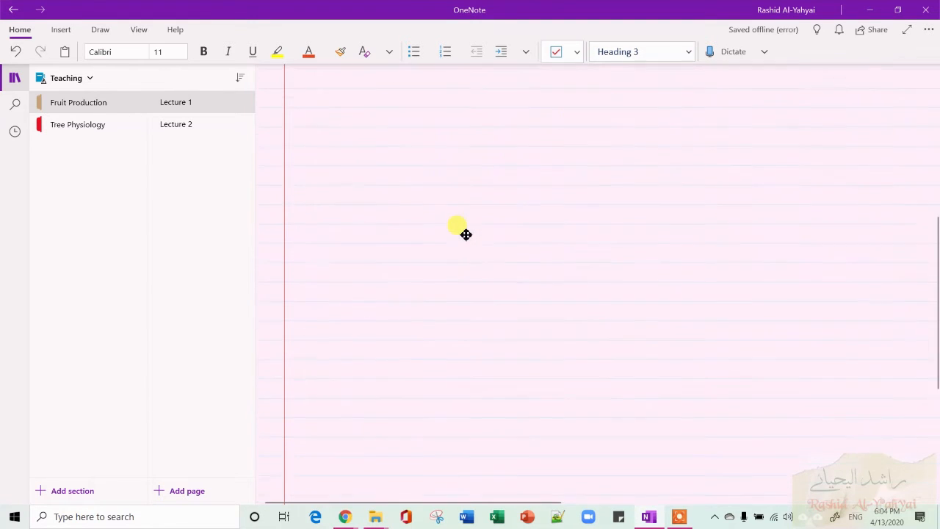
scroll(465, 234, up, 8)
scroll(465, 234, down, 3)
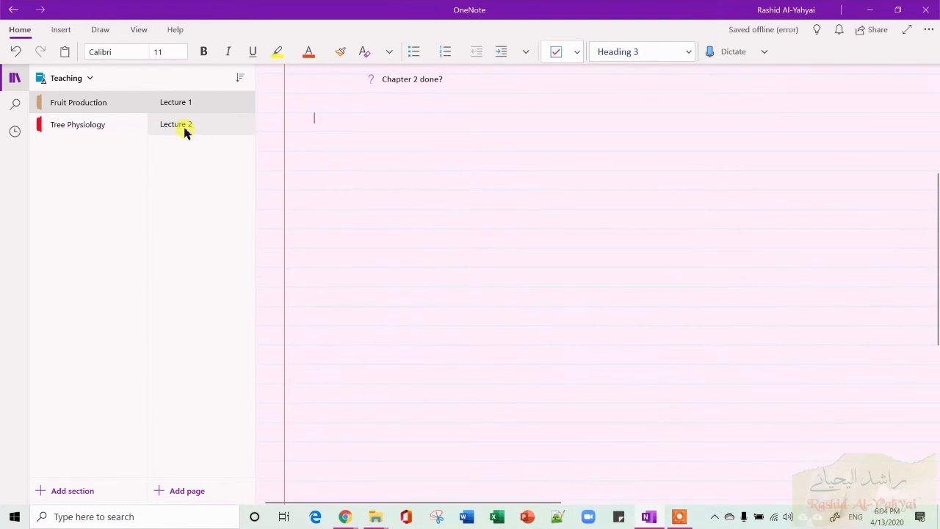
Insert a three-column, two-row table below the question and fill its cells with 1, 2, 3 and 4.
click(62, 31)
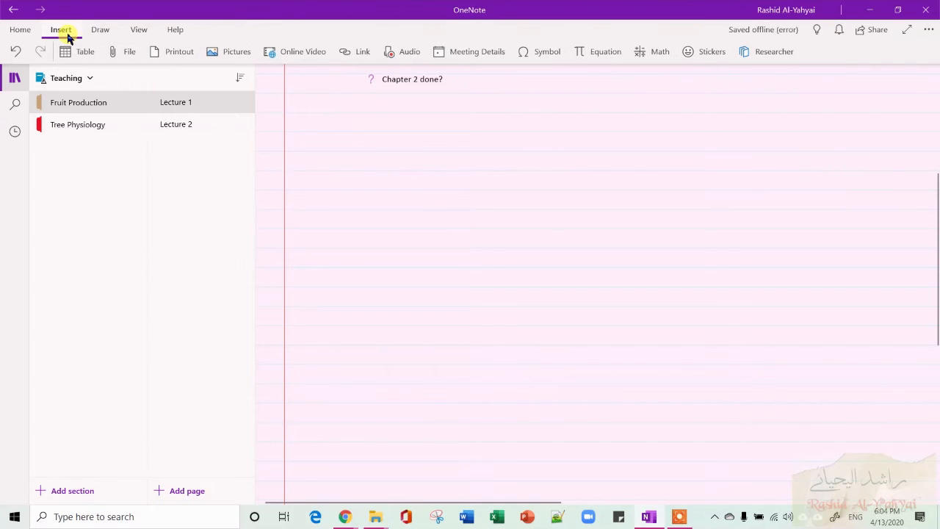
click(77, 55)
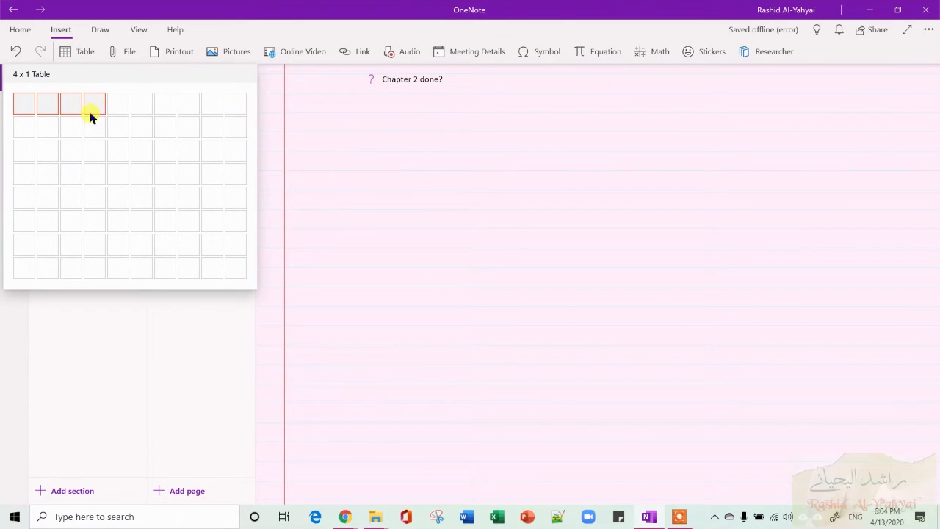
click(78, 126)
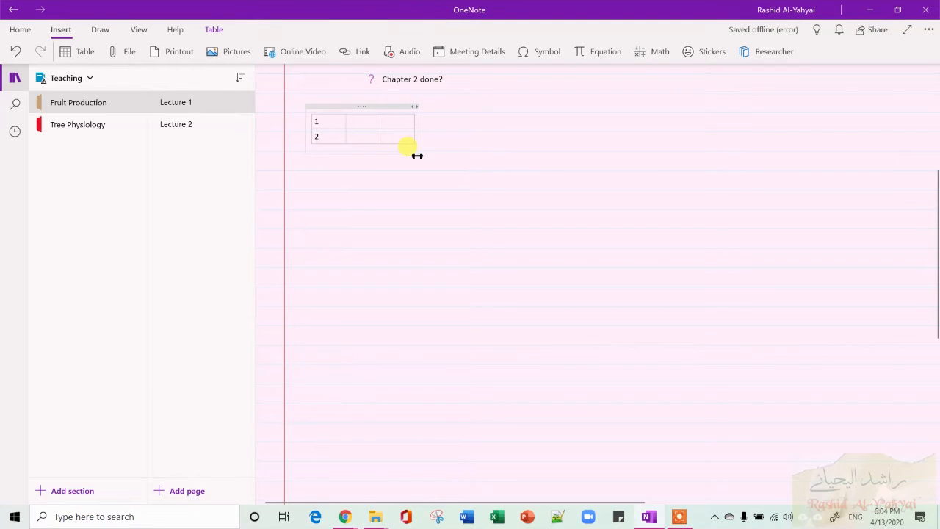
text(3)
drag(343, 139, 408, 137)
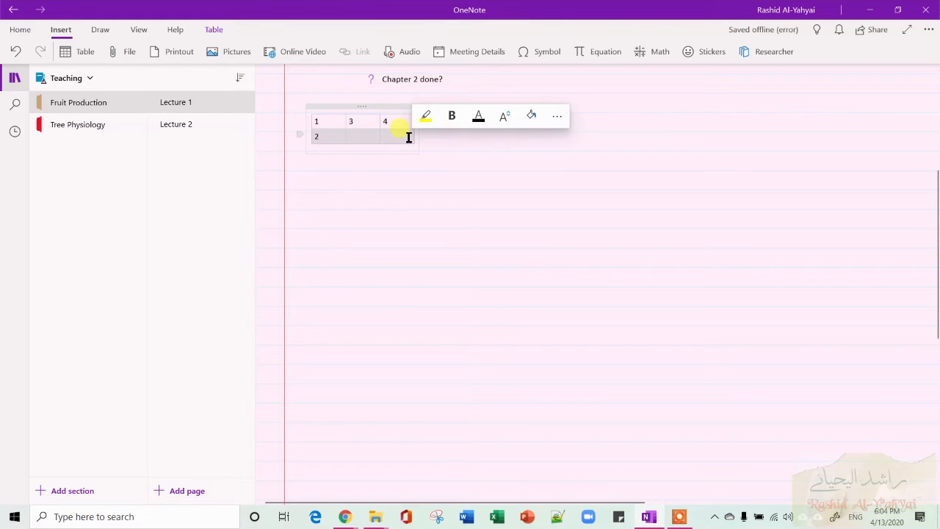
Open the table row and column options for the selected cells without applying any.
right_click(408, 138)
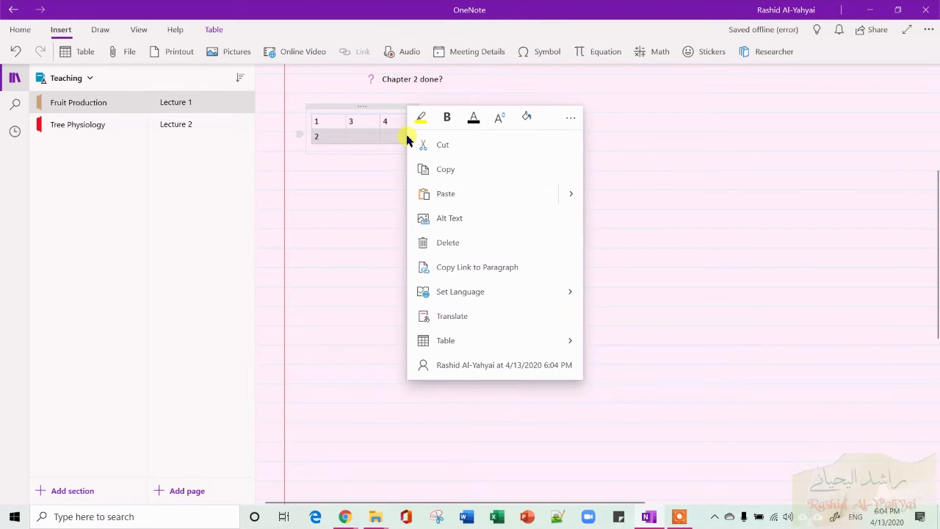
click(531, 338)
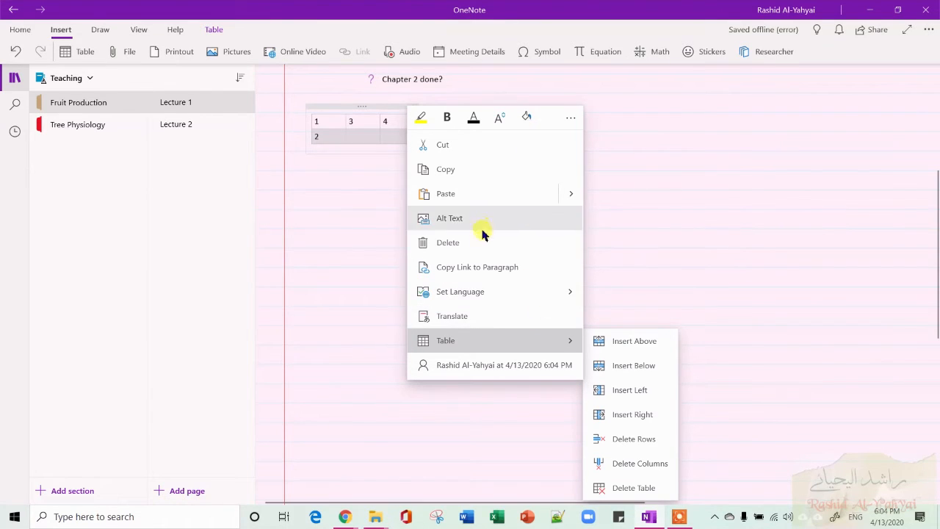
click(346, 196)
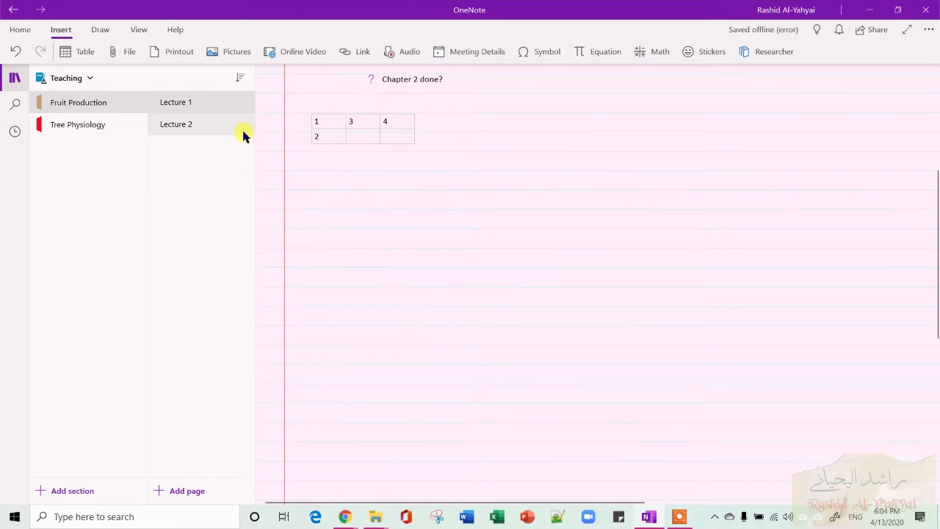
Attach the file StartingR.txt from the R folder to the page and open the attachment.
click(129, 55)
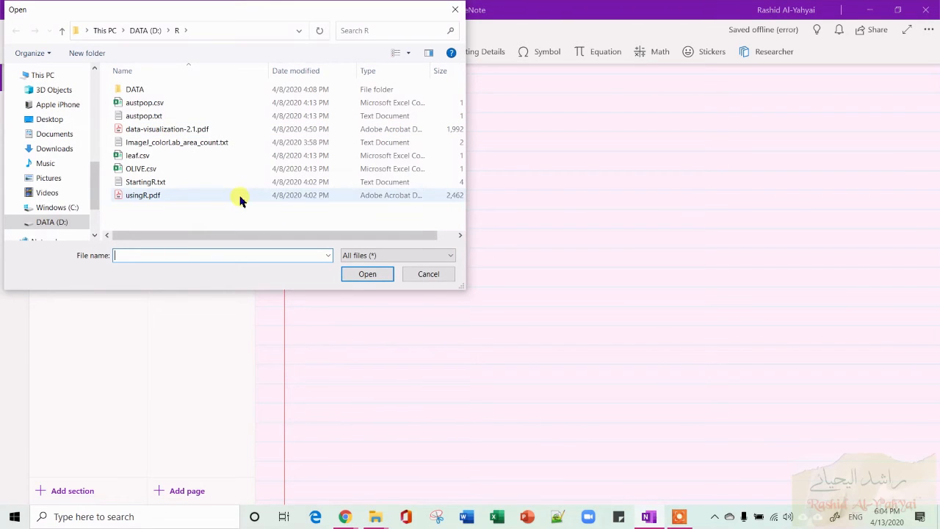
click(227, 183)
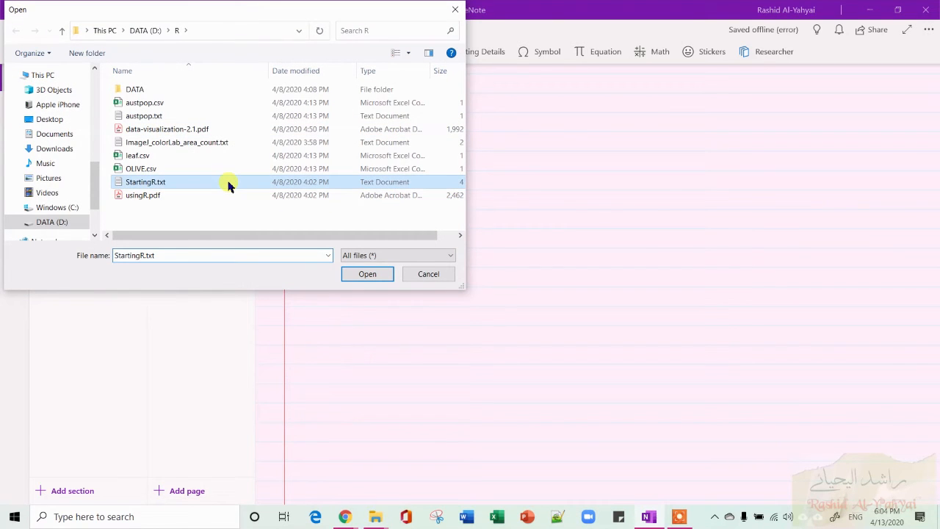
click(376, 271)
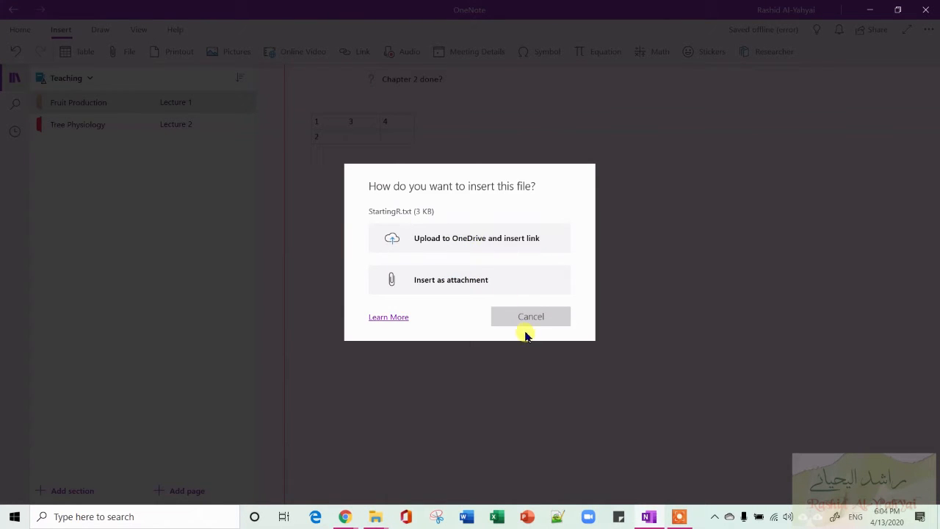
click(516, 292)
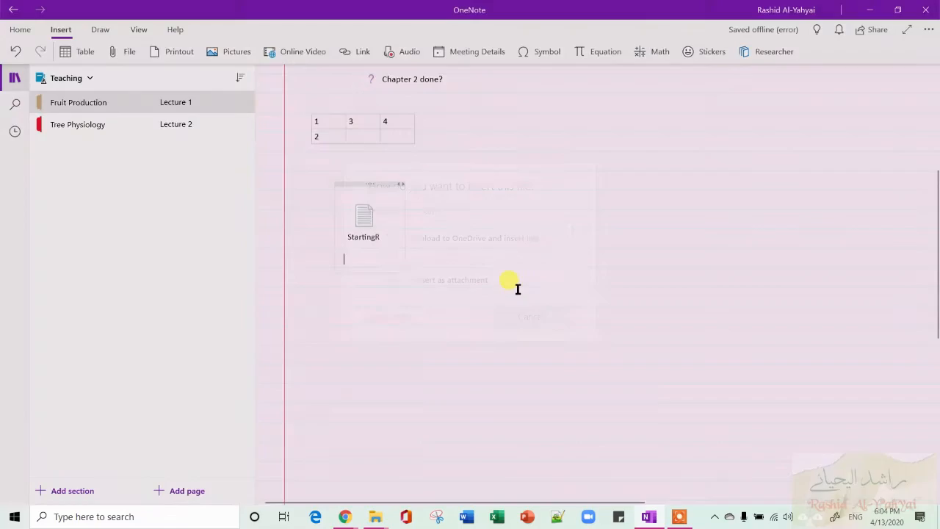
double_click(367, 225)
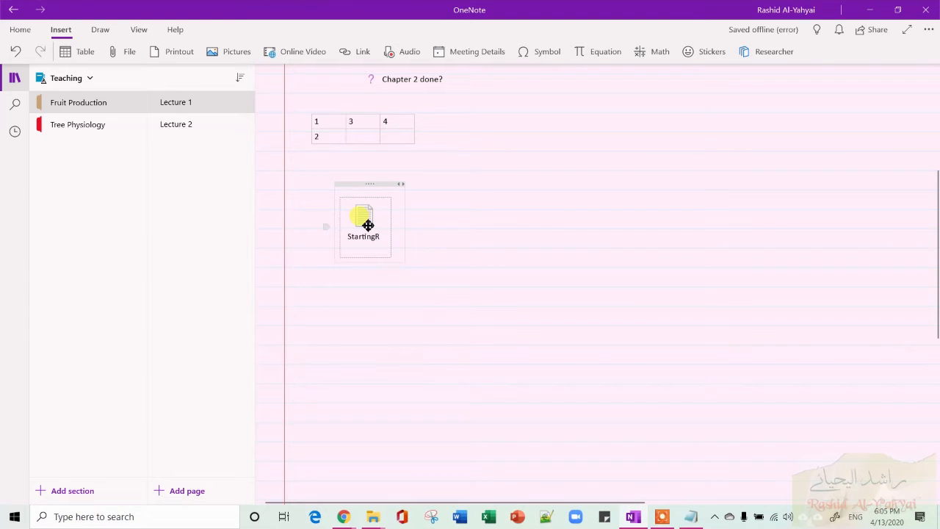
click(691, 514)
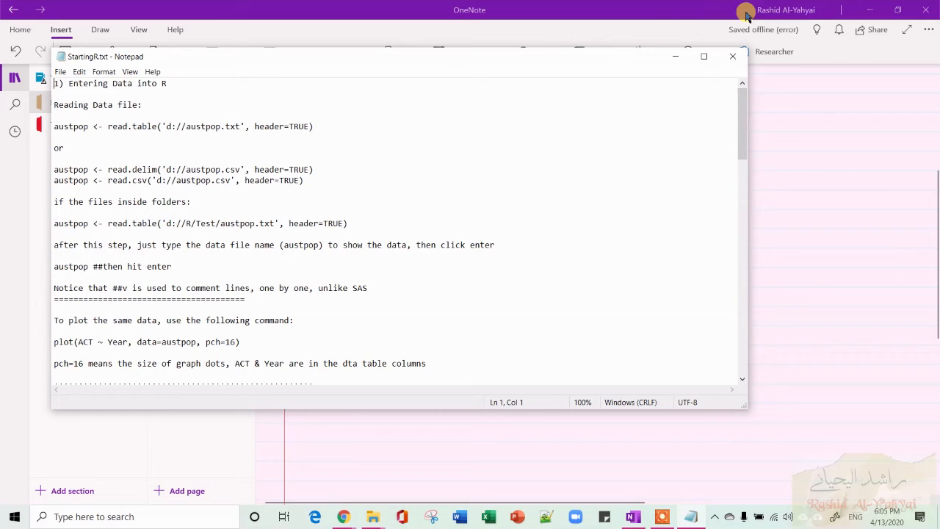
Close the text file and delete the StartingR attachment from the page.
click(732, 57)
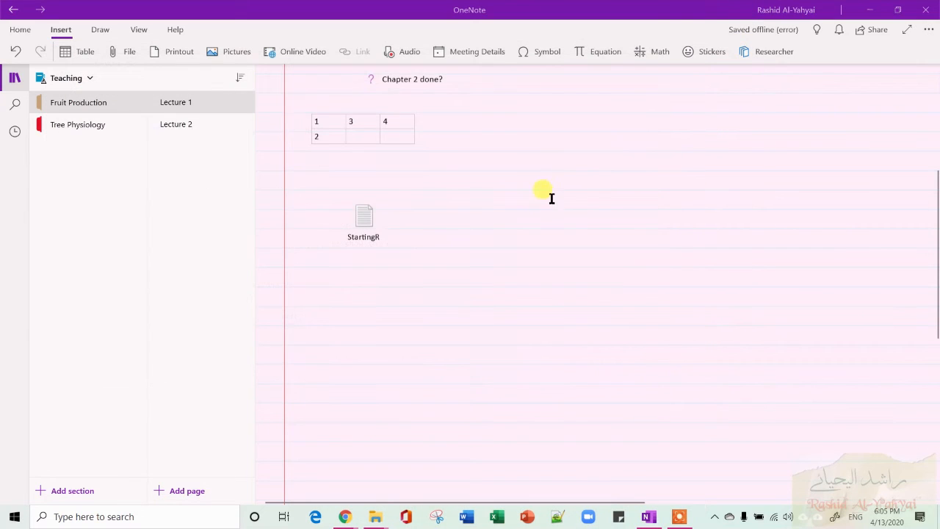
click(361, 221)
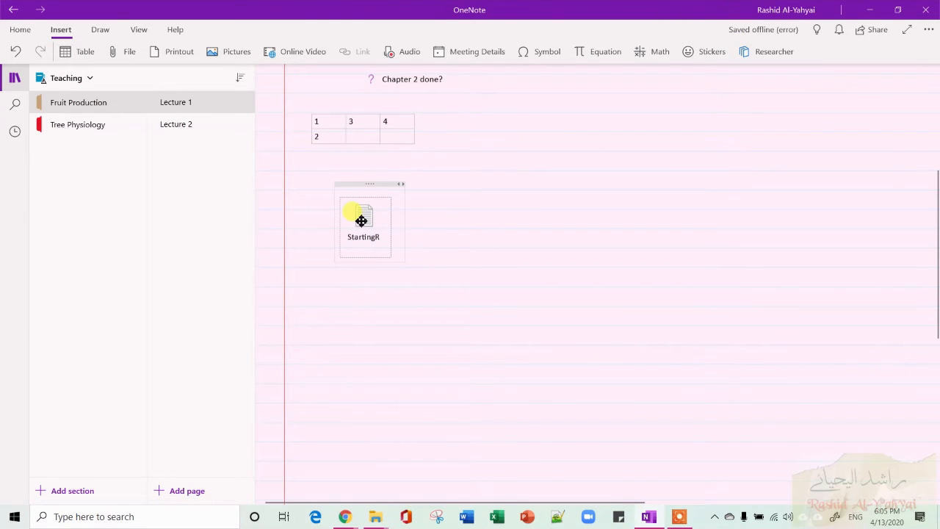
key(Delete)
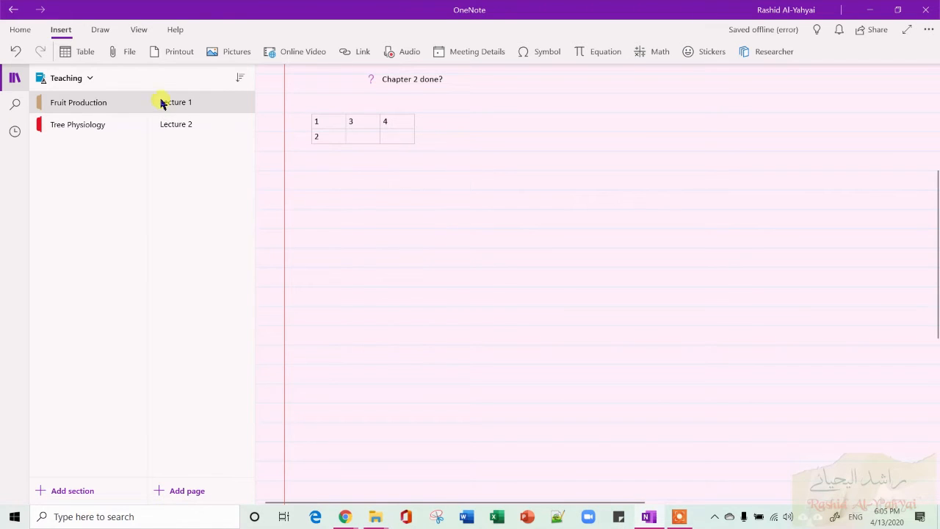
Insert SQU-academic-calendars.pdf from the 1SQU folder as a printout on the page.
click(179, 52)
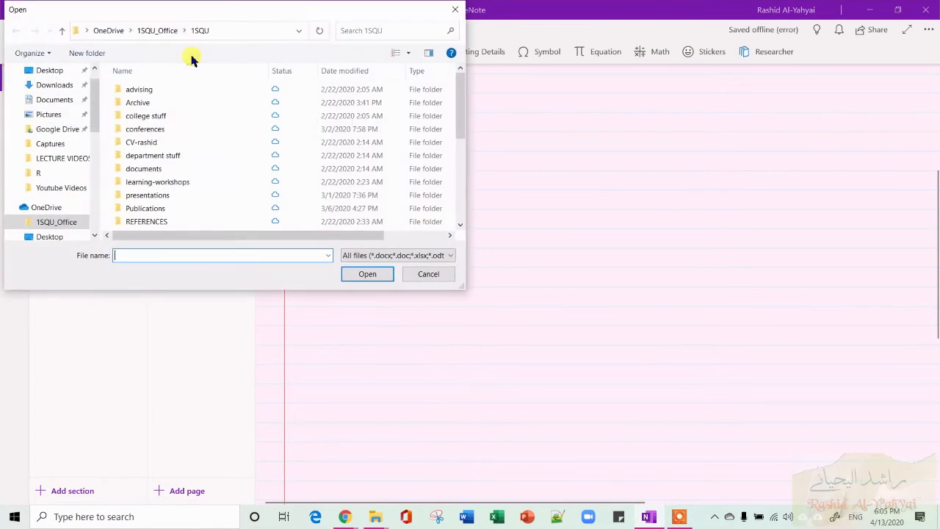
scroll(217, 132, down, 5)
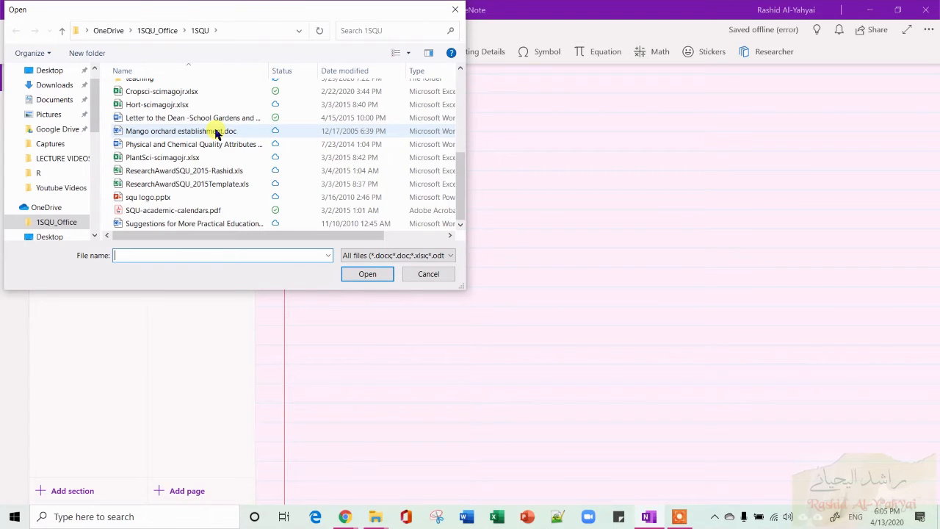
scroll(216, 132, up, 2)
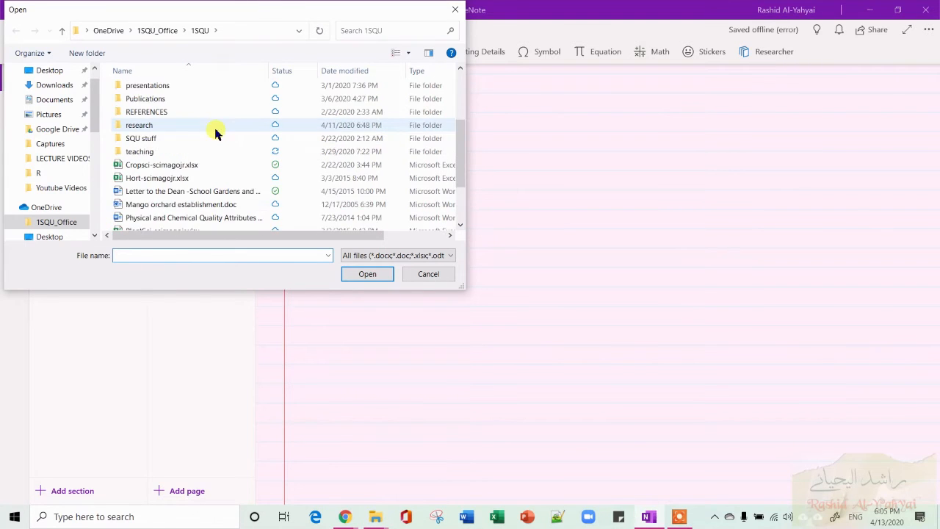
scroll(216, 133, down, 2)
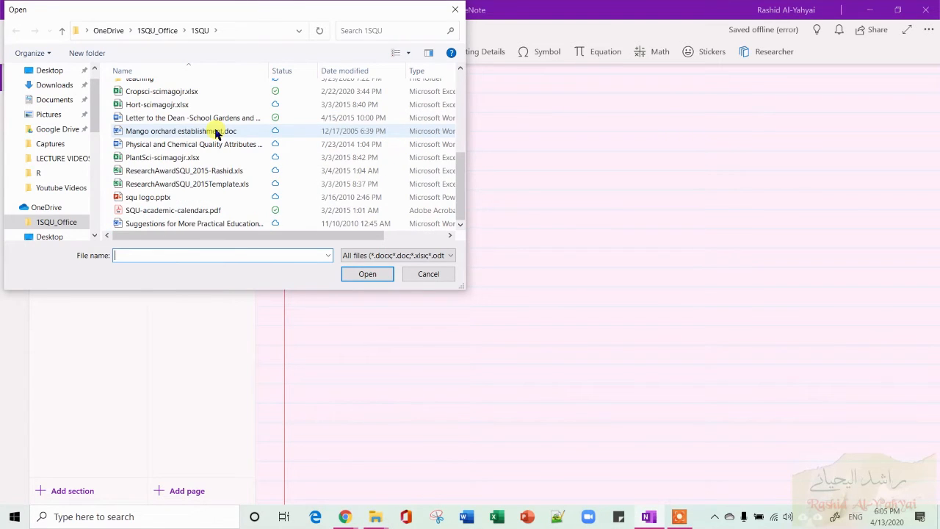
double_click(211, 213)
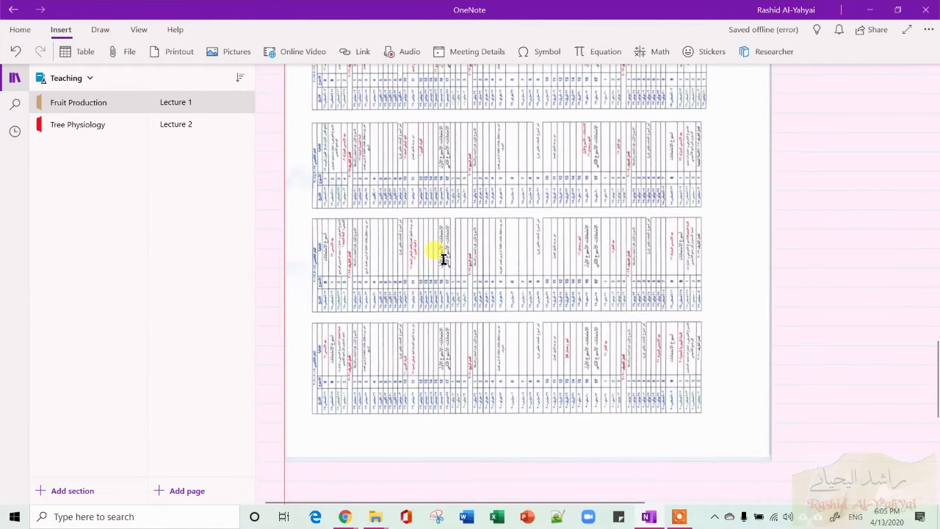
scroll(443, 259, down, 3)
scroll(444, 259, up, 15)
scroll(443, 259, down, 10)
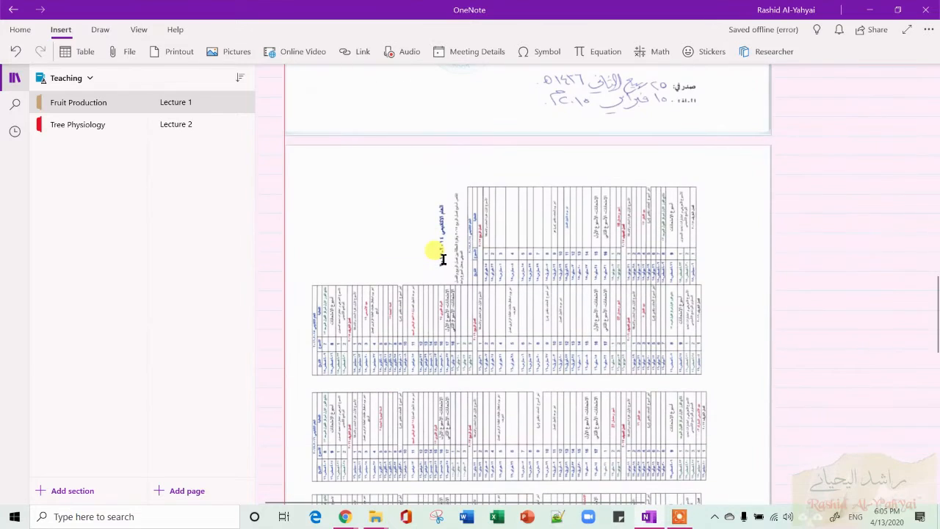
scroll(446, 253, up, 15)
scroll(449, 252, down, 4)
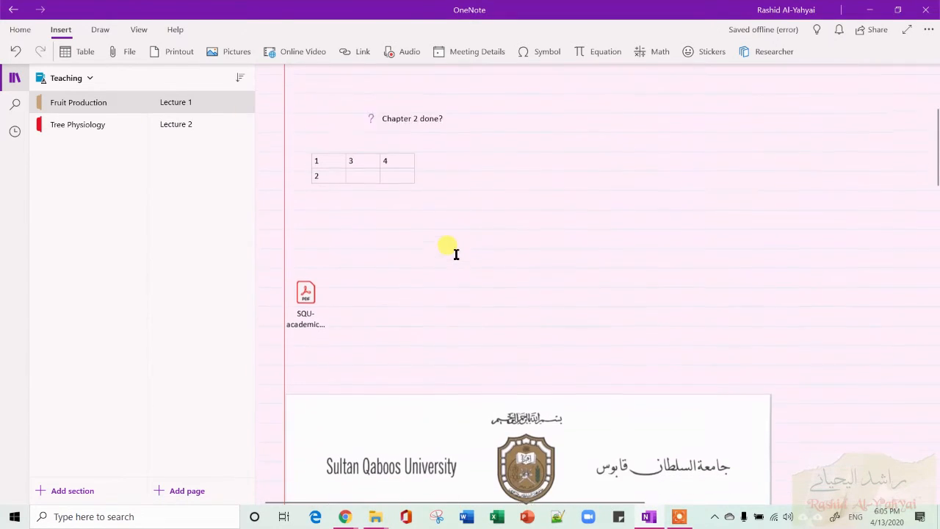
Open the attached SQU-academic-calendars PDF and close the PDF viewer again.
double_click(310, 291)
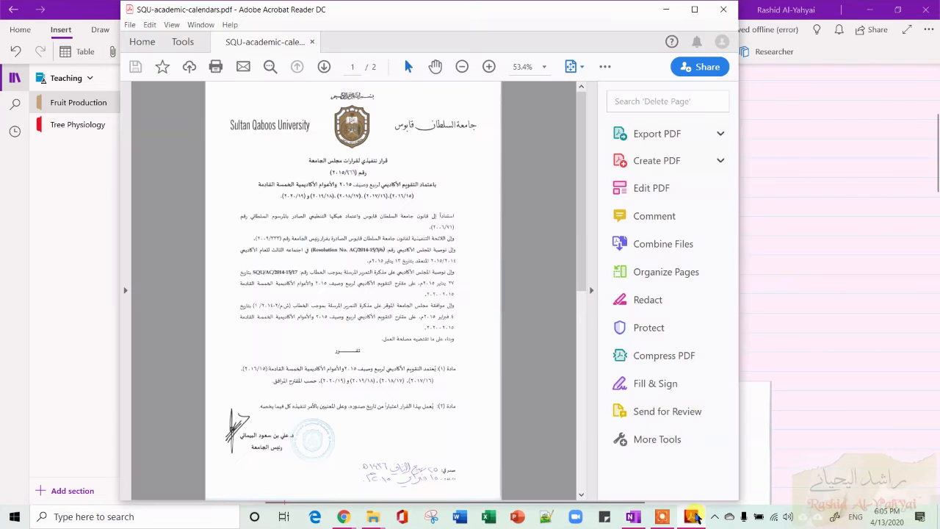
click(723, 14)
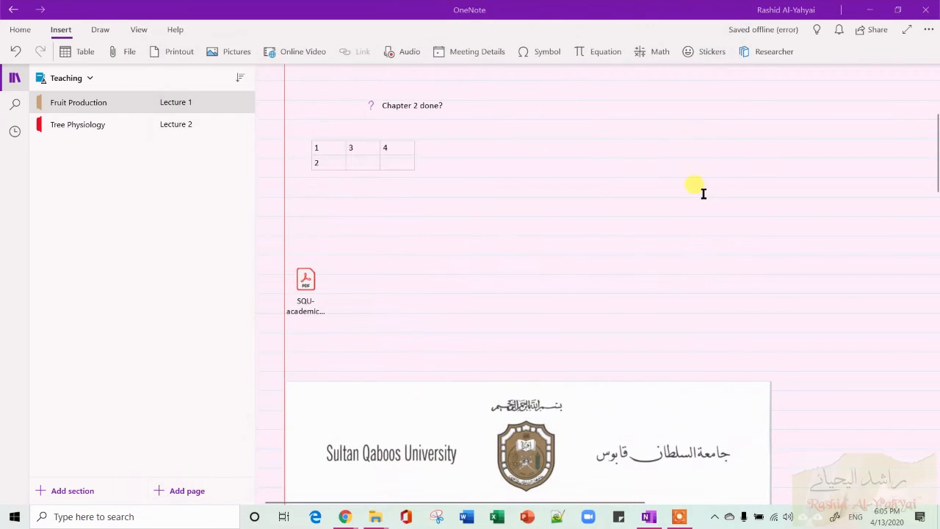
Delete the first printout page image from the page.
scroll(703, 193, down, 5)
scroll(703, 193, down, 1)
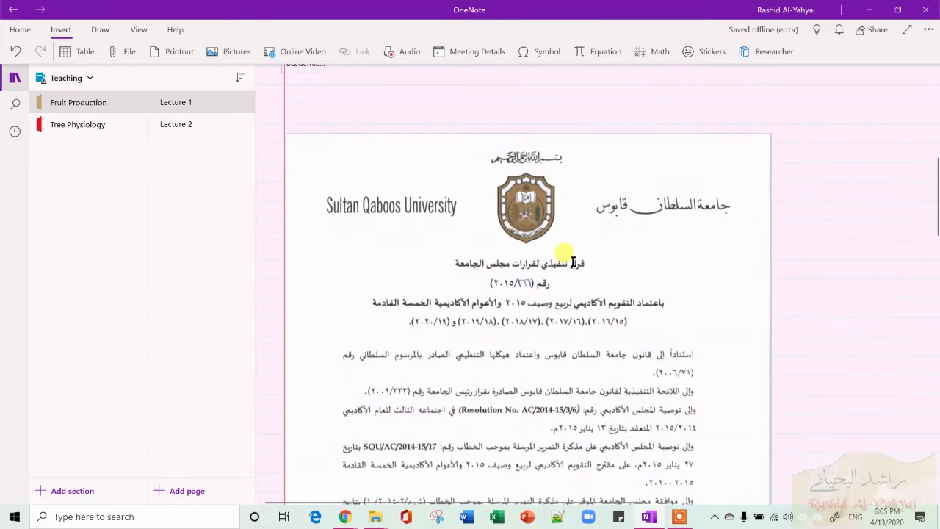
click(573, 262)
key(Delete)
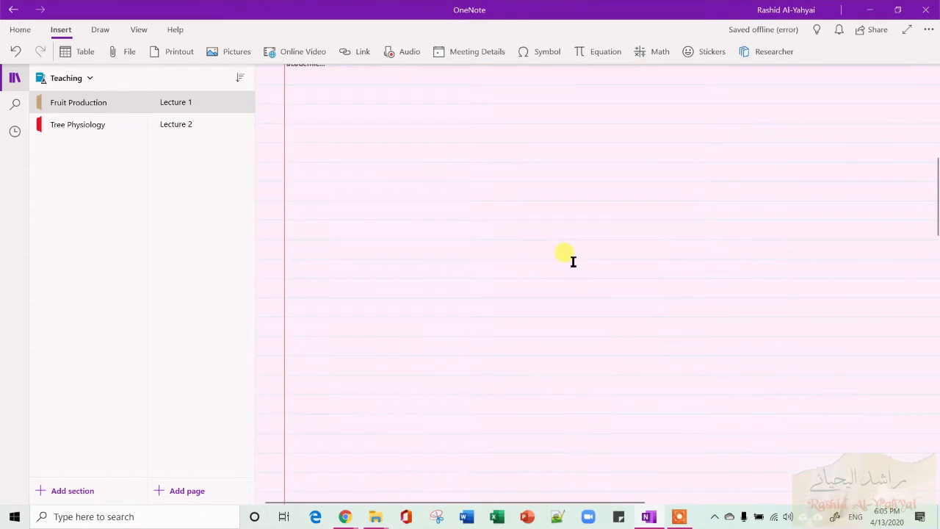
Delete the second printout page image, cancelling a Save As attempt on it first.
scroll(573, 262, down, 10)
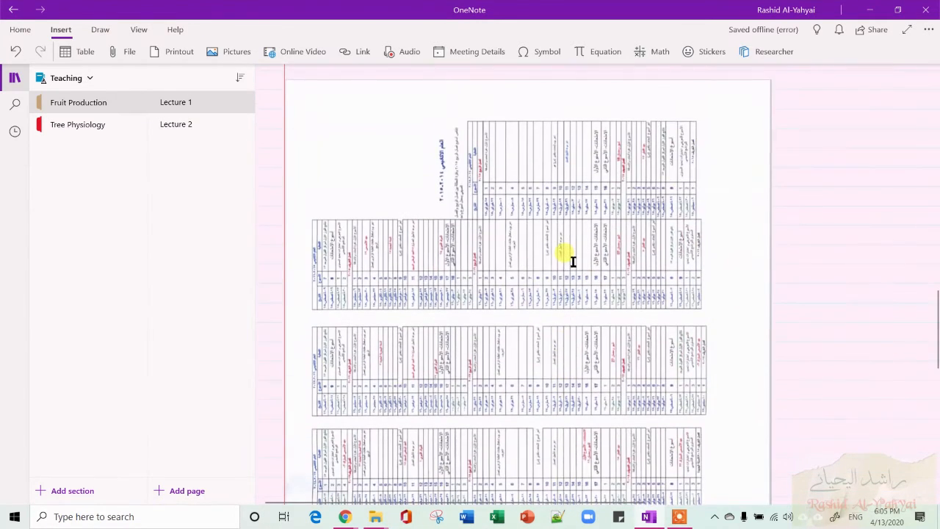
click(419, 198)
right_click(420, 198)
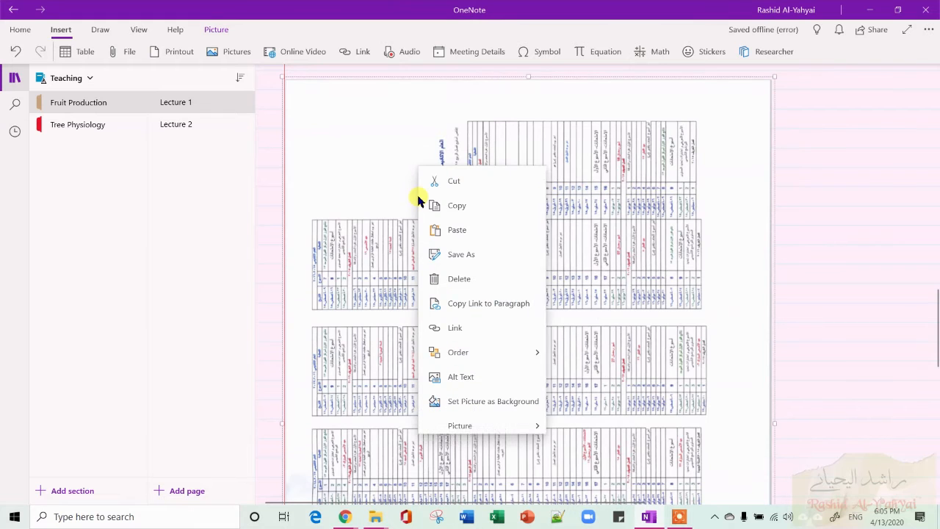
click(503, 264)
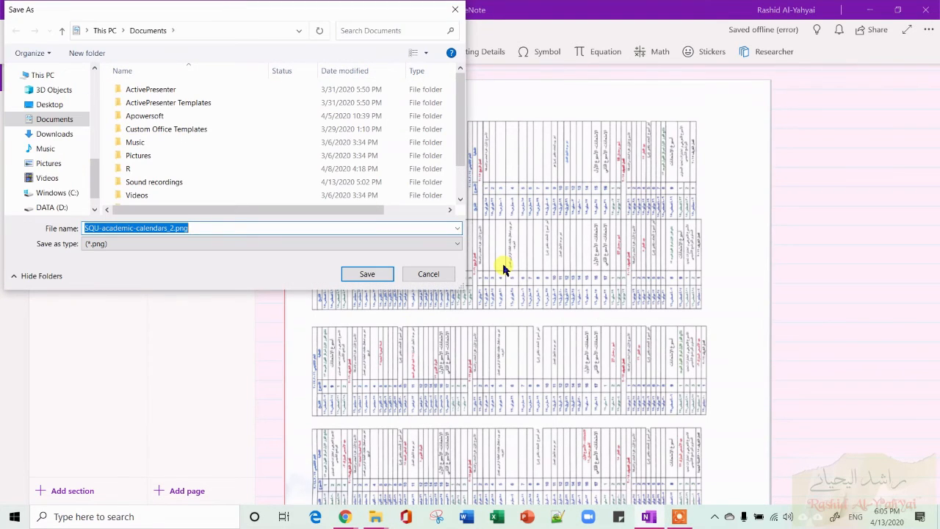
click(439, 273)
key(Delete)
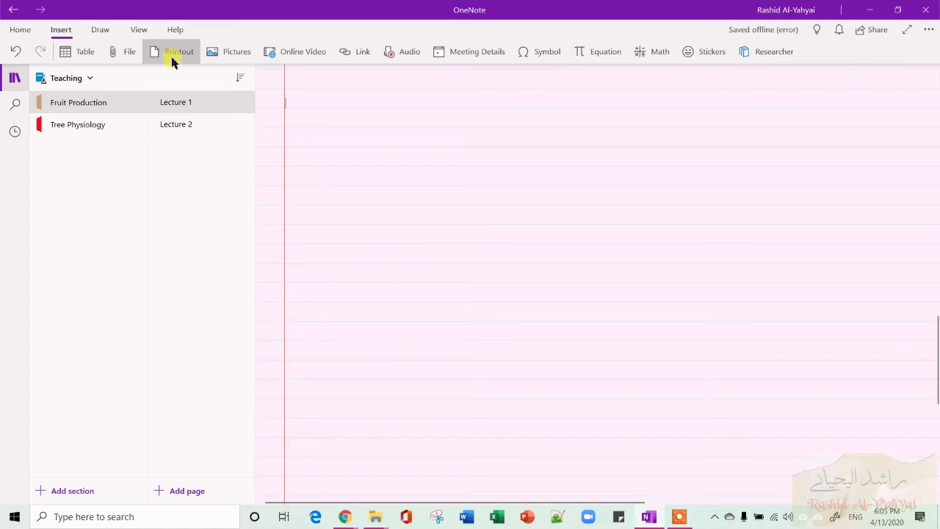
Search online pictures for 'date palm', insert an image of red date bunches, and close the pane.
click(224, 58)
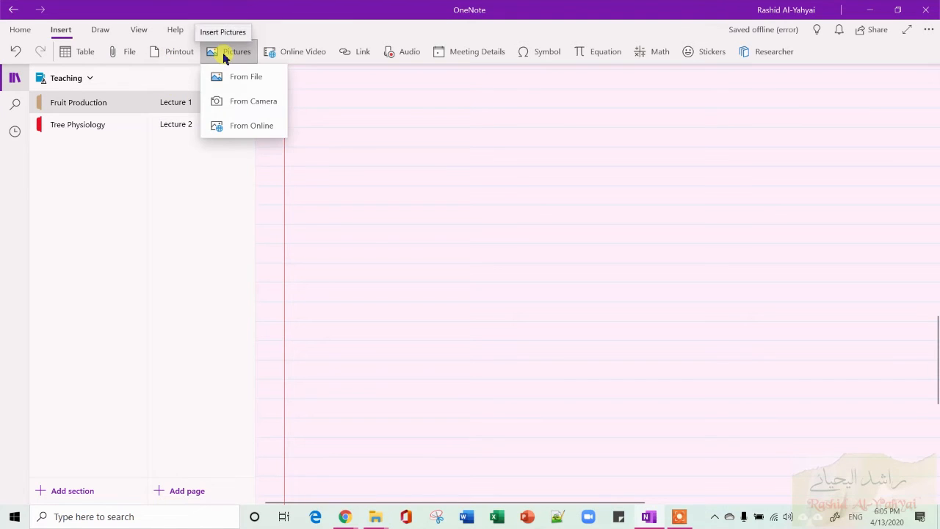
click(252, 124)
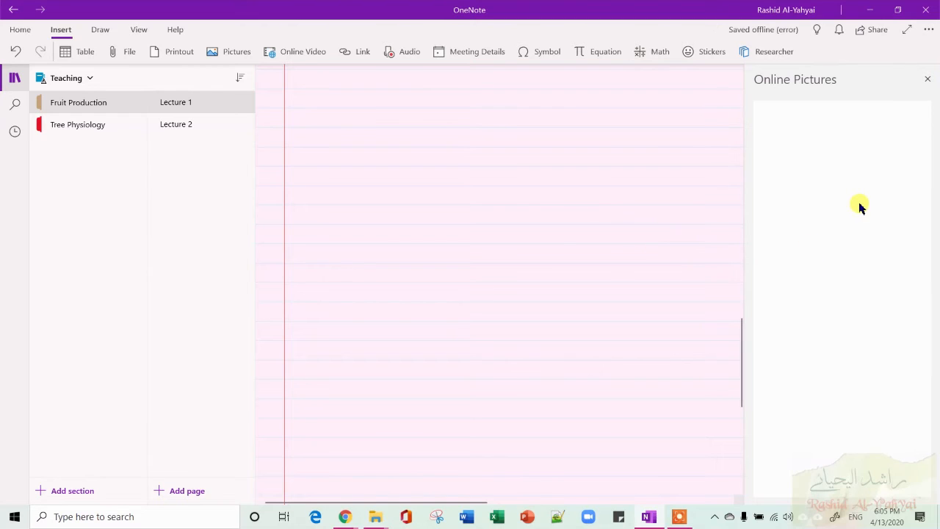
text(d)
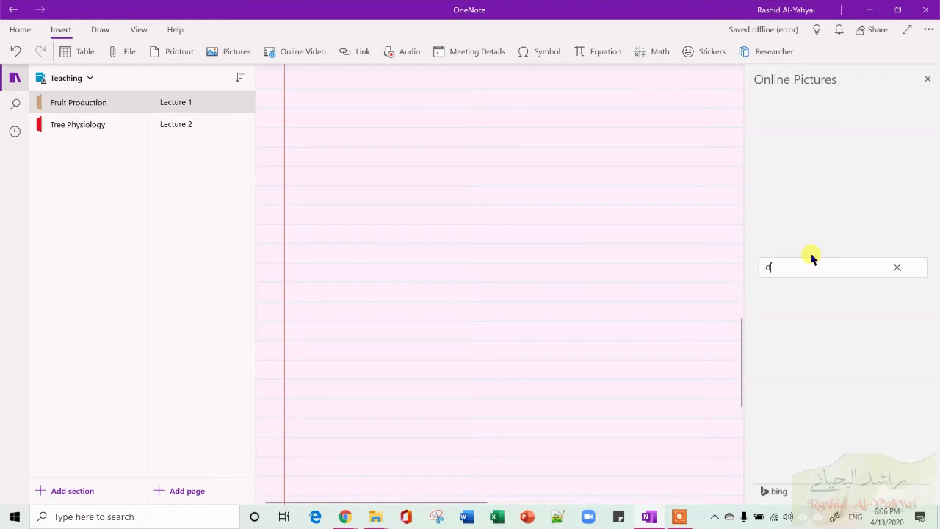
text(ate palm)
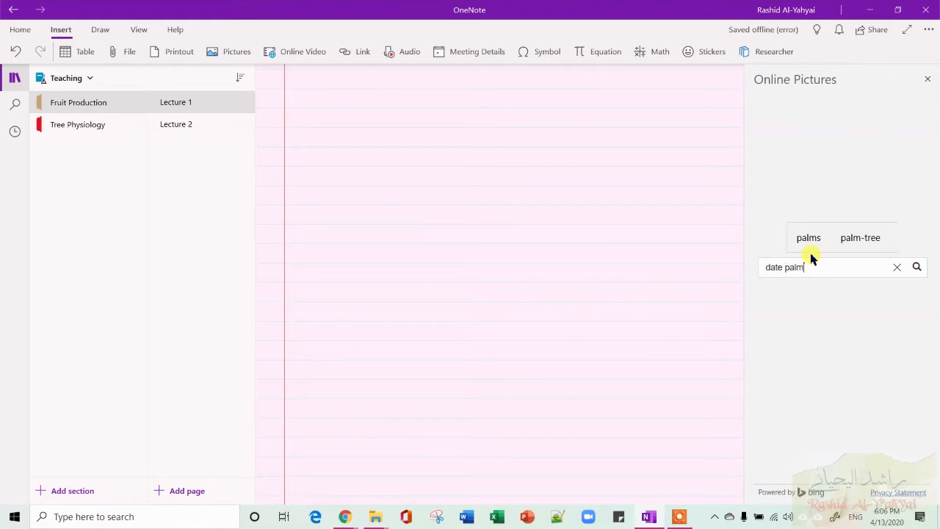
key(Return)
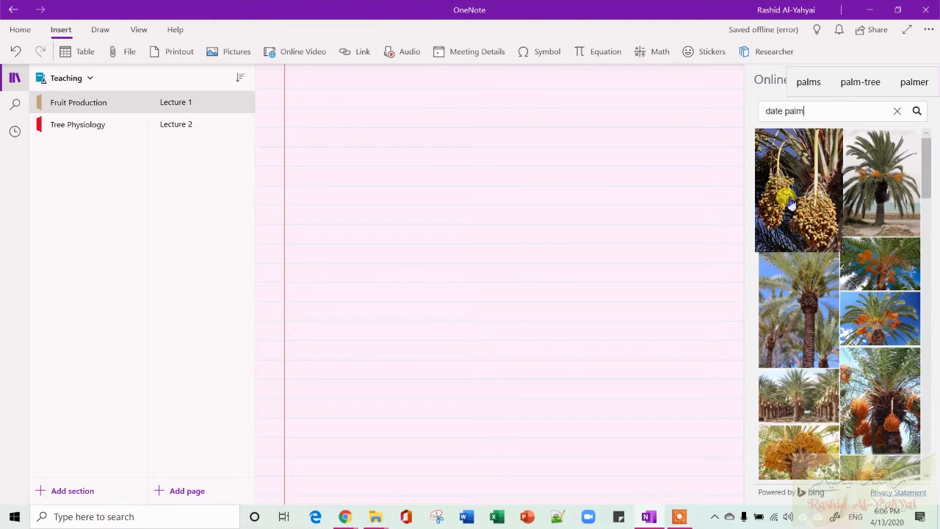
click(791, 203)
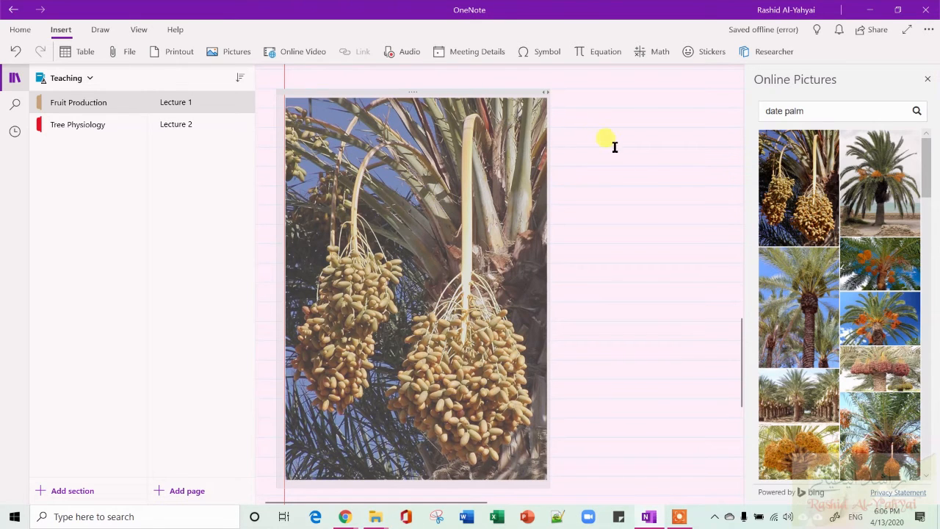
scroll(852, 395, down, 10)
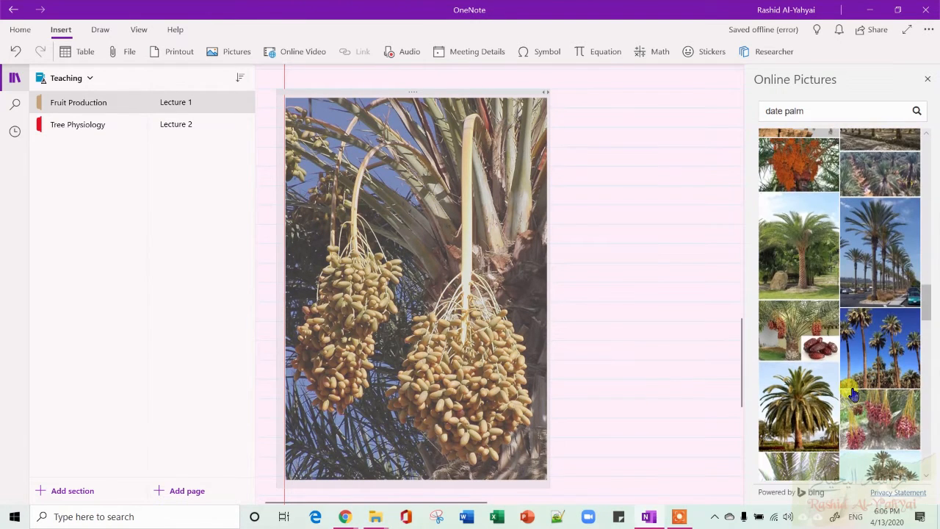
click(892, 402)
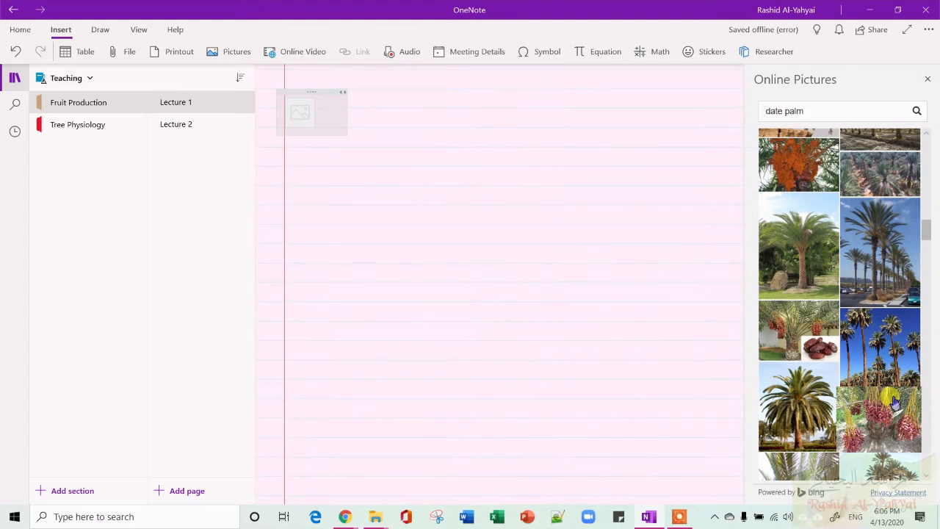
click(928, 80)
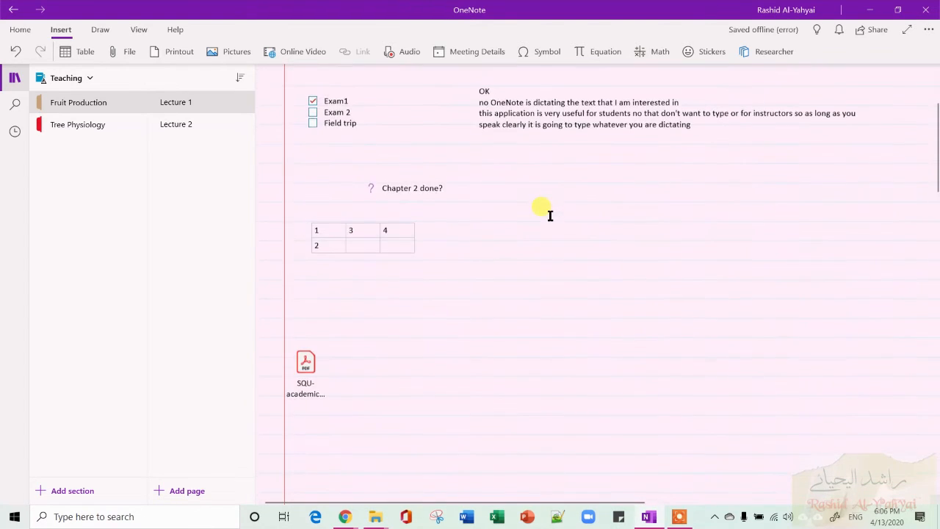
Open the Insert Online Video dialog and cancel it without adding a video.
scroll(549, 215, down, 4)
scroll(549, 215, up, 7)
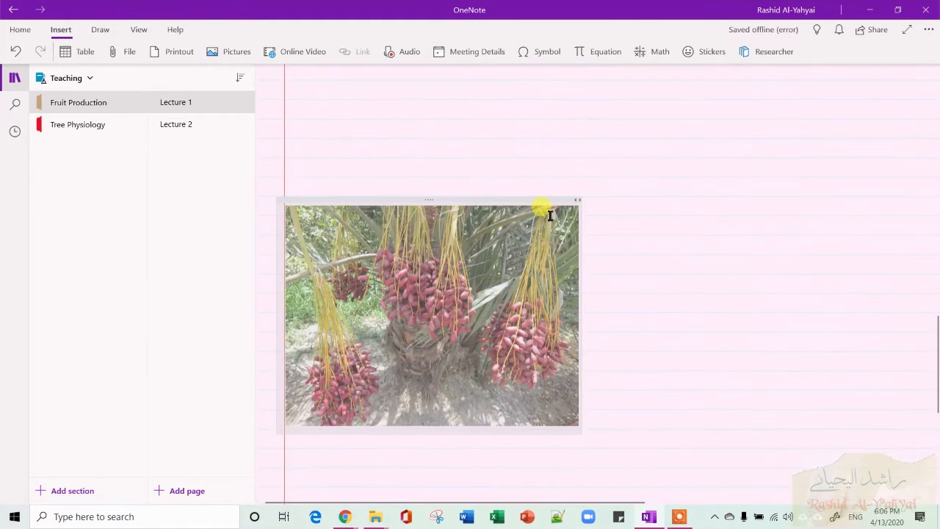
scroll(550, 216, down, 1)
scroll(550, 216, down, 2)
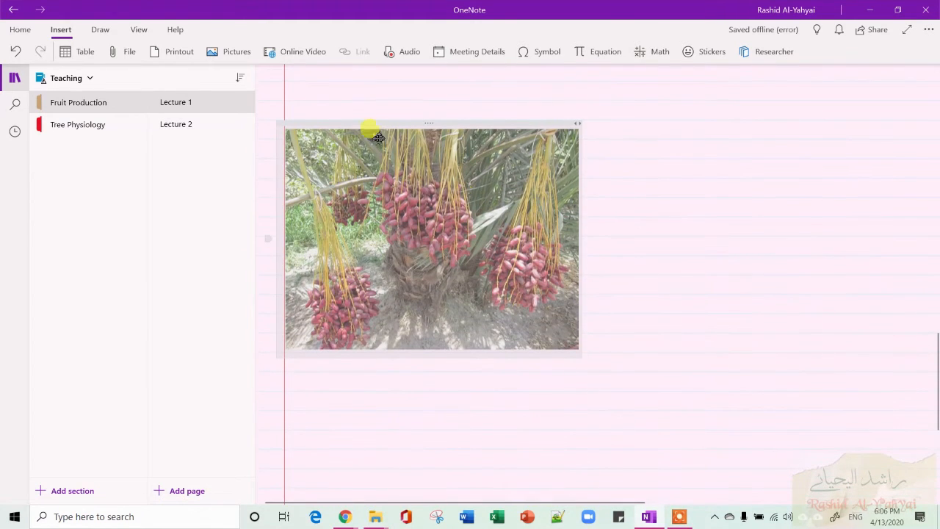
click(248, 59)
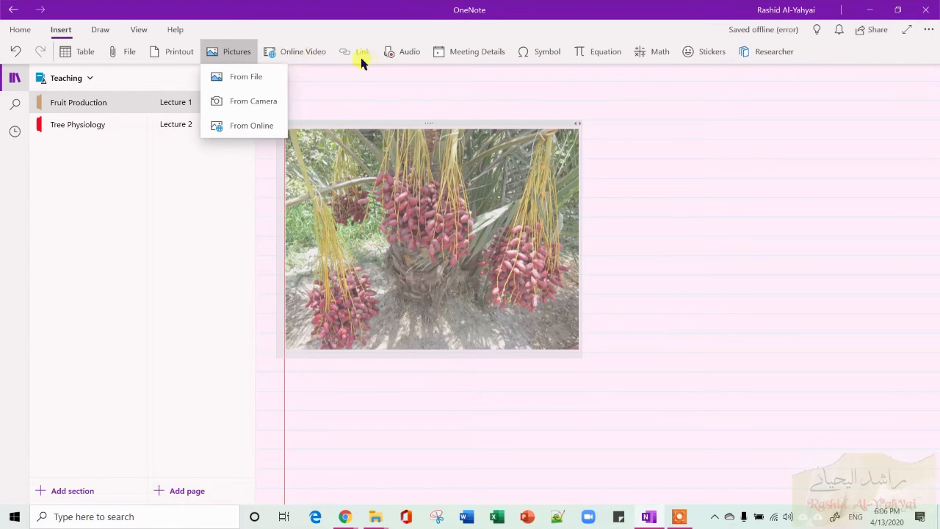
click(322, 56)
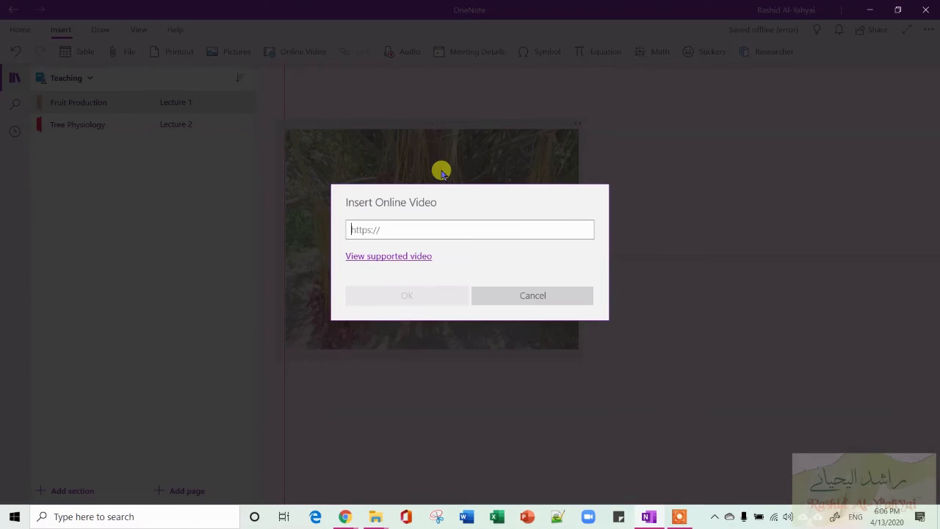
click(533, 295)
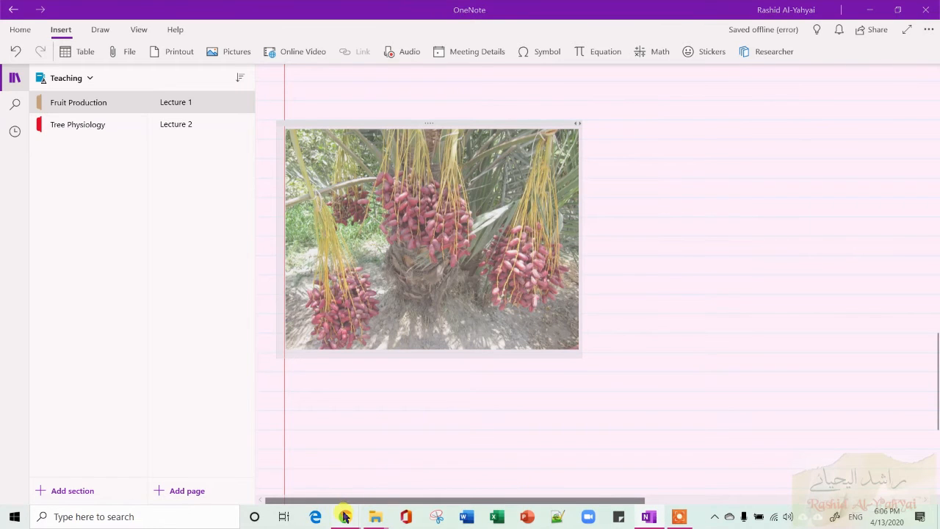
Switch to the YouTube Studio video editor window in Chrome.
mouse_move(343, 516)
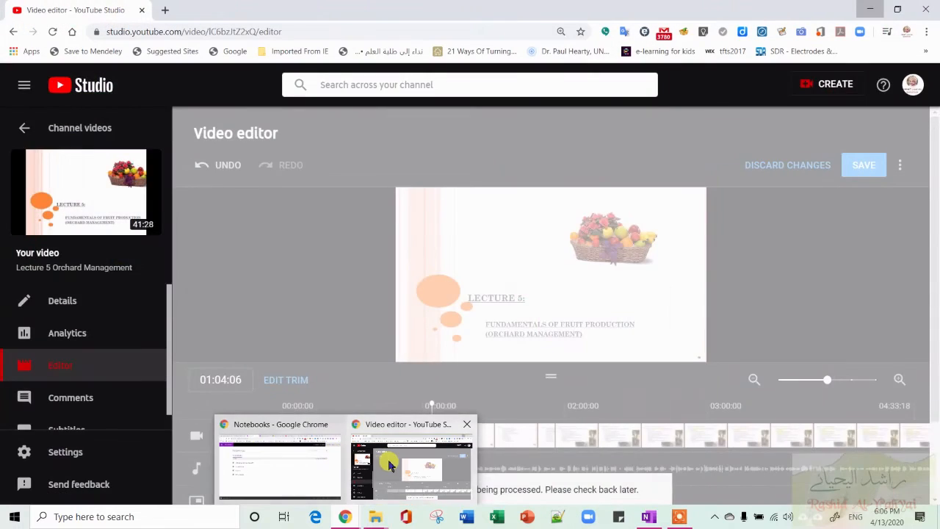
click(389, 464)
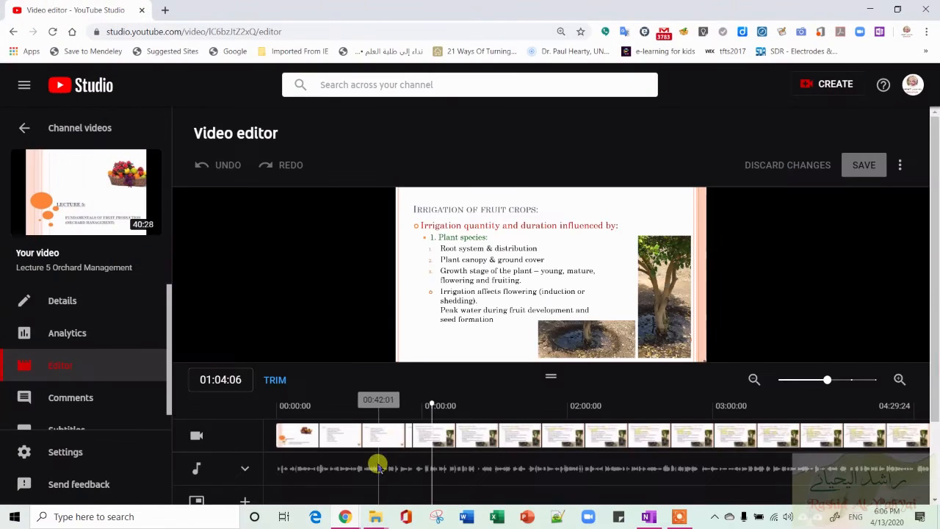
right_click(346, 517)
click(346, 517)
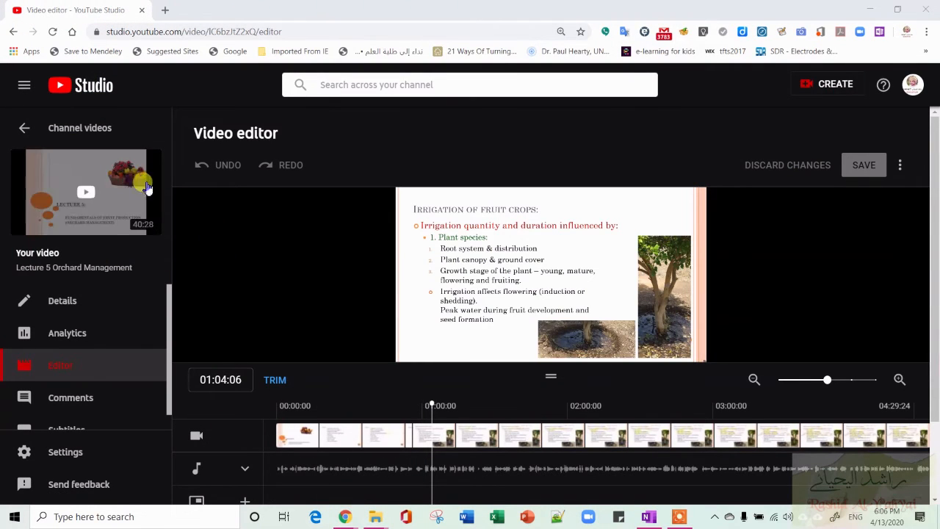
Open the Lecture 5 Orchard Management video on YouTube and copy its share link.
click(88, 186)
click(89, 190)
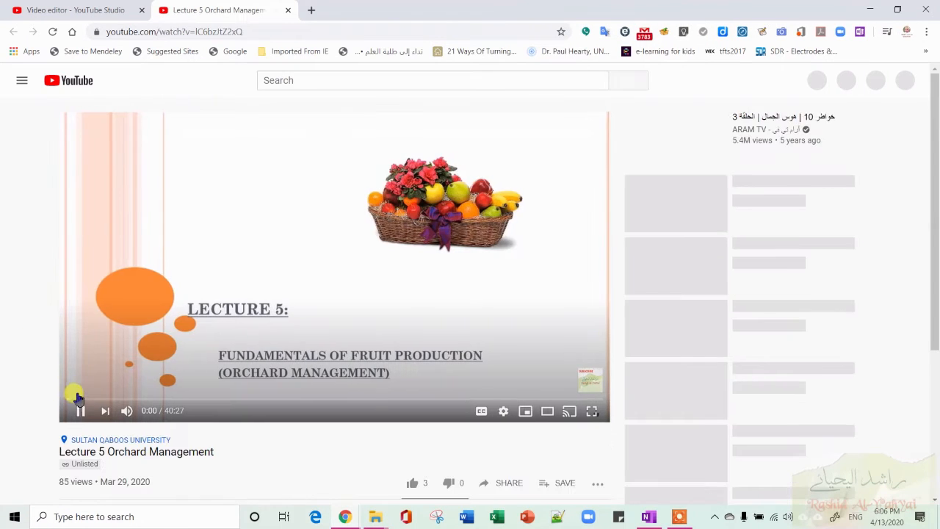
click(80, 410)
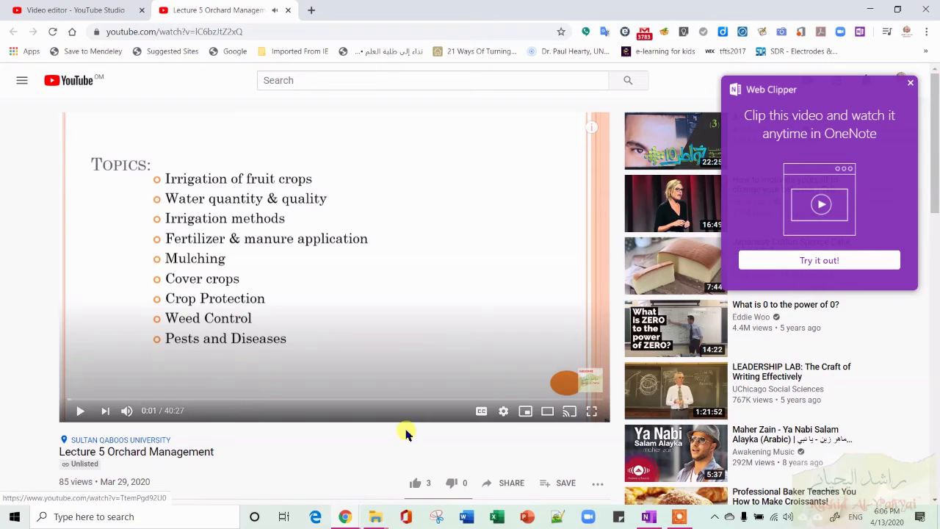
click(507, 483)
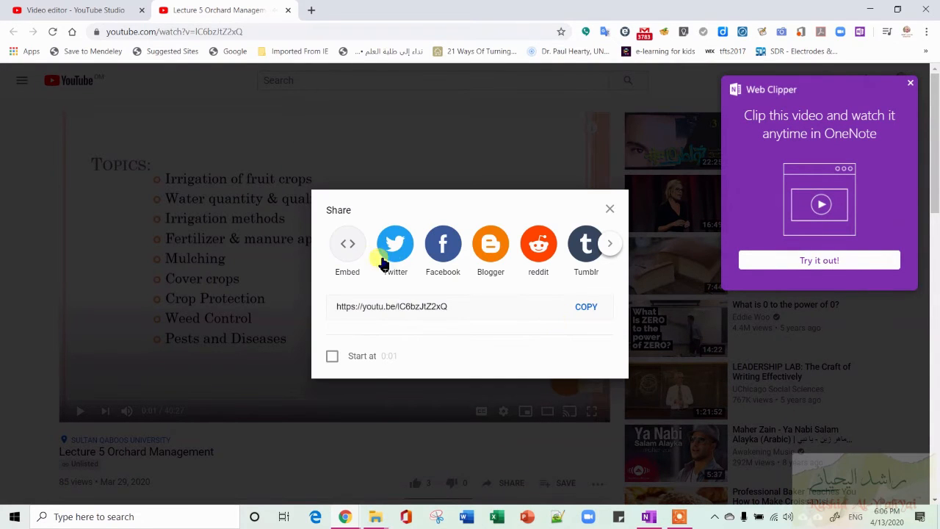
click(586, 309)
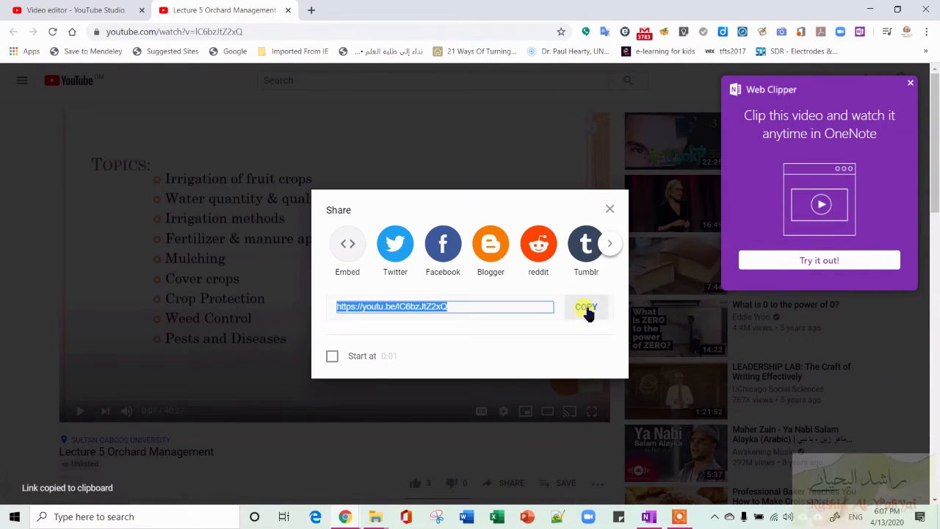
Back in the notes, insert the copied YouTube link as an online video below the date palm picture.
key(alt+Tab)
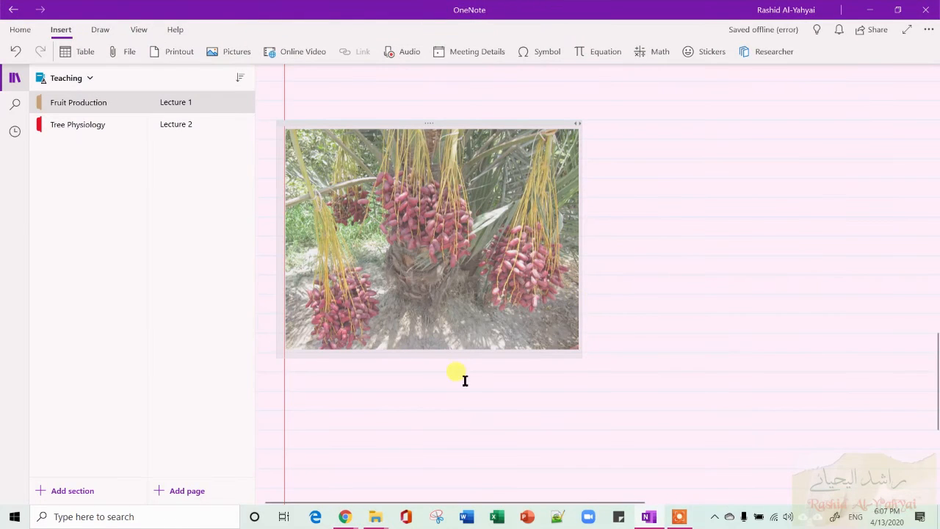
click(367, 394)
scroll(479, 345, down, 5)
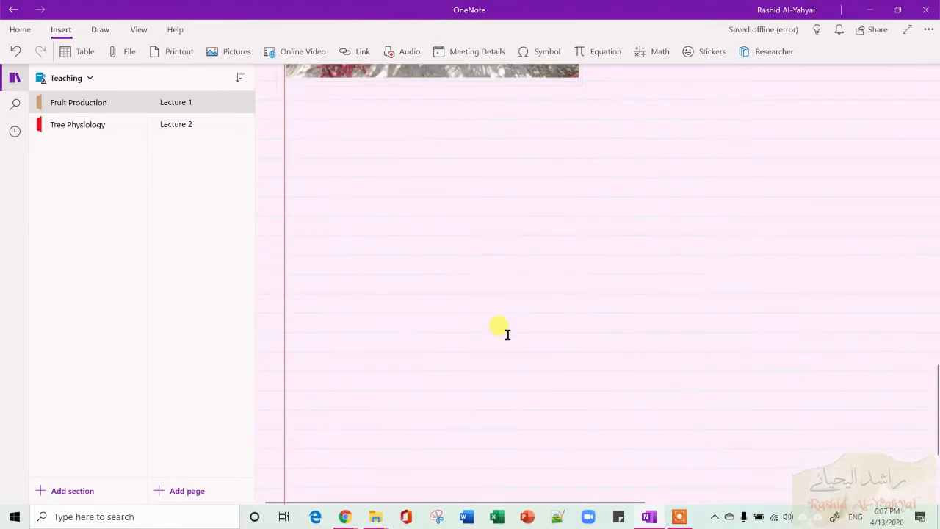
click(303, 53)
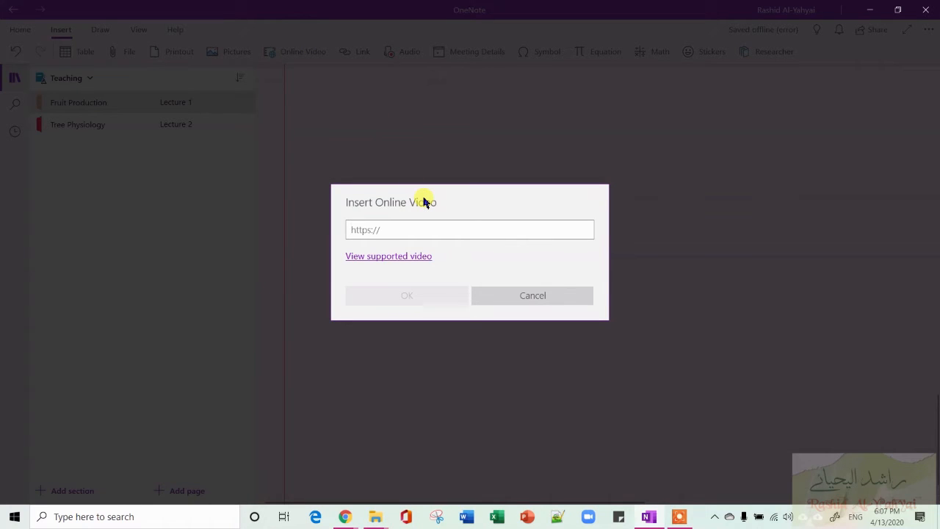
key(ctrl+v)
click(424, 297)
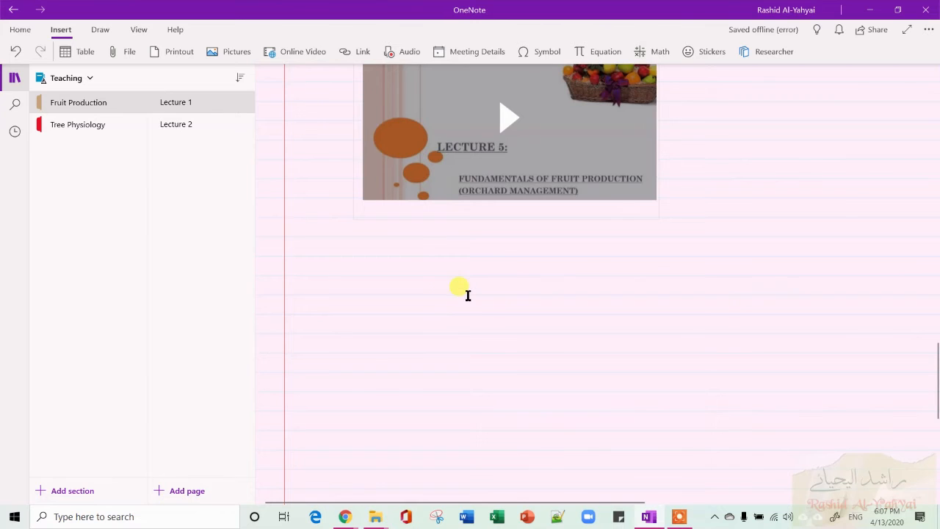
Play the embedded lecture video on the page to test it, then pause it.
scroll(467, 295, up, 3)
click(503, 349)
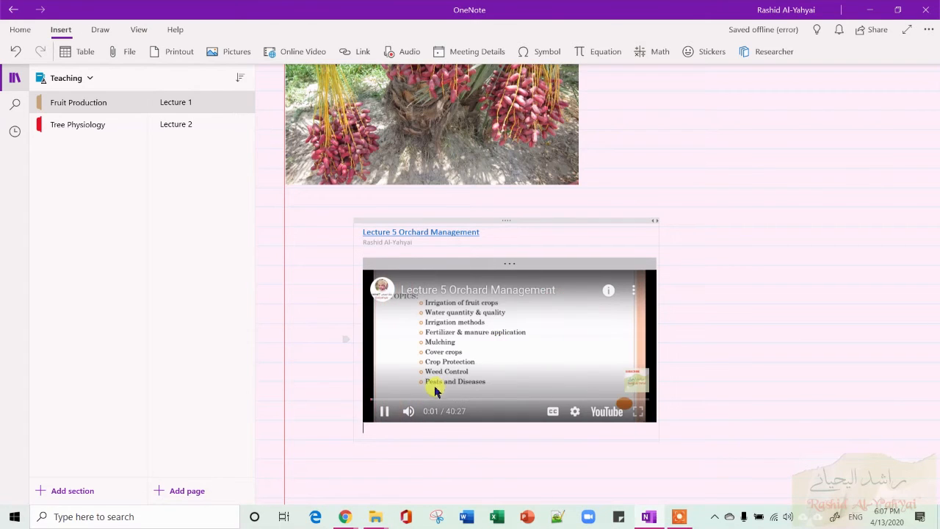
right_click(385, 415)
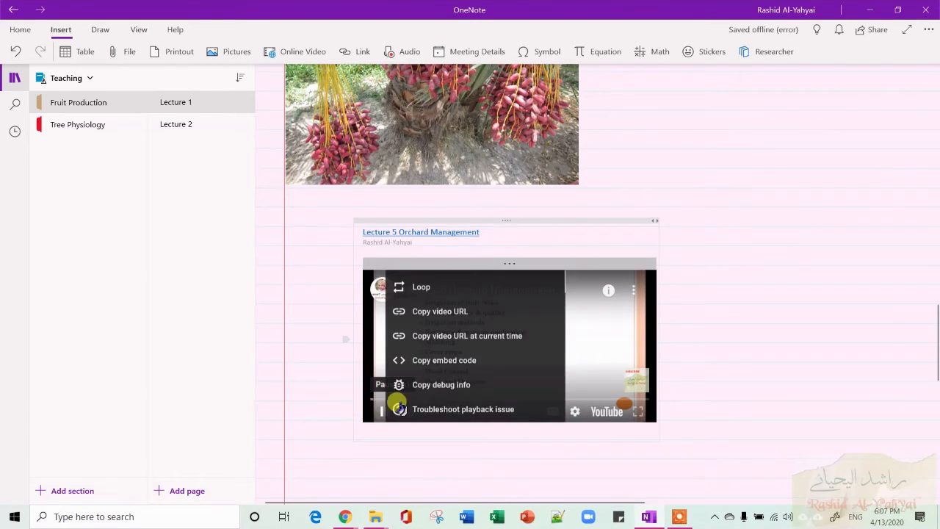
click(346, 385)
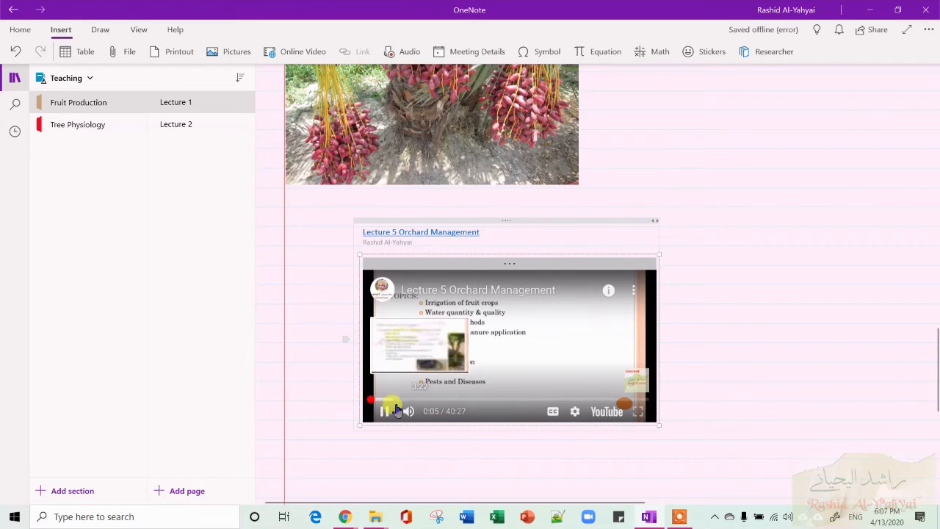
click(383, 411)
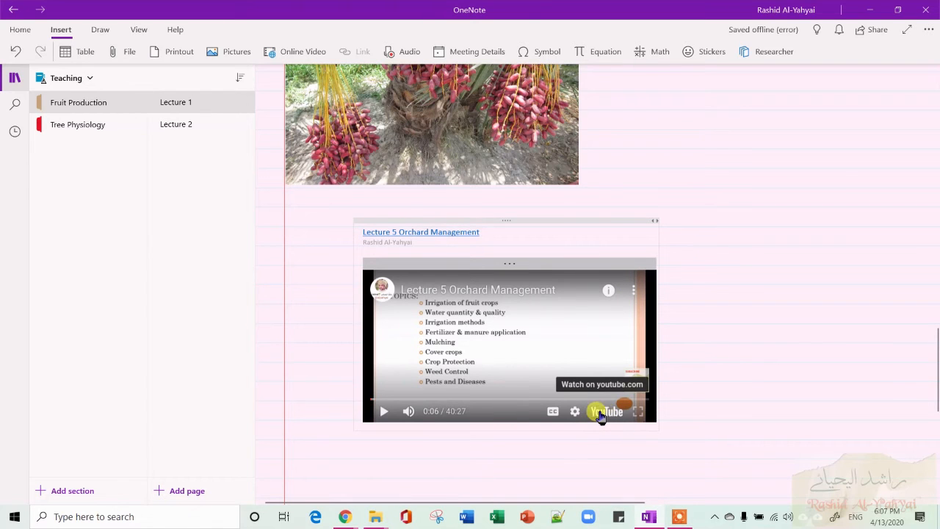
Record a short audio clip below the embedded video and stop the recording.
scroll(763, 203, down, 1)
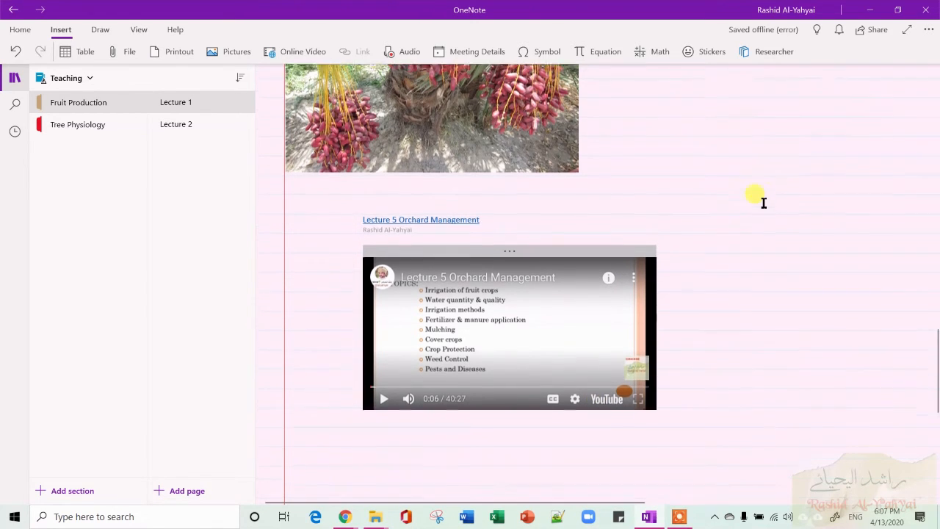
scroll(764, 203, down, 3)
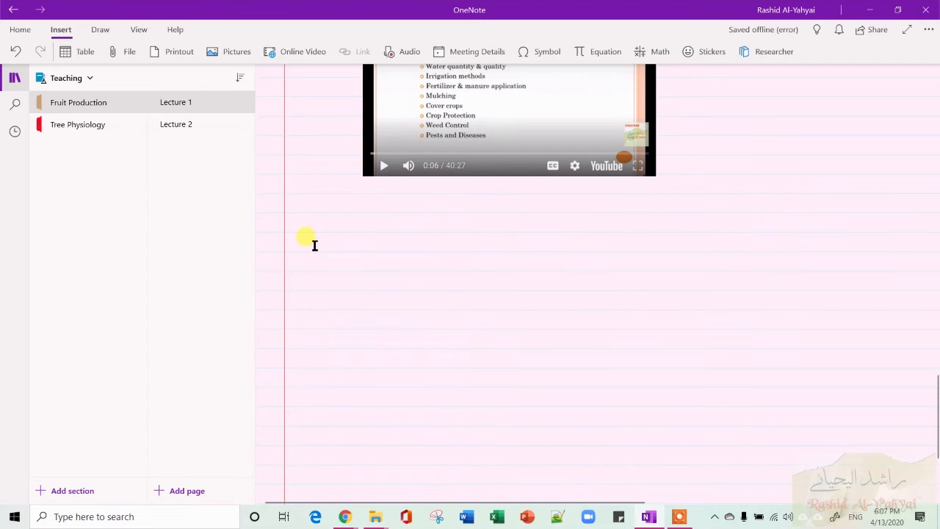
click(347, 241)
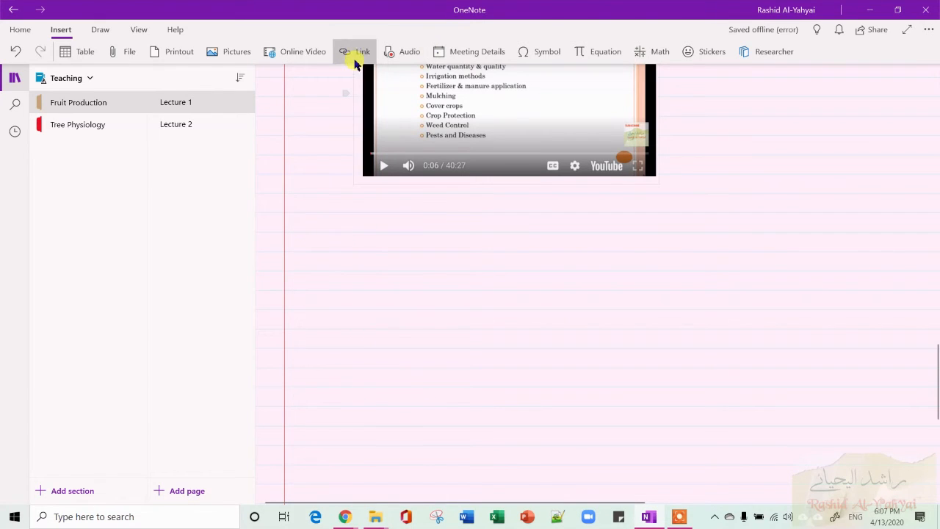
click(393, 59)
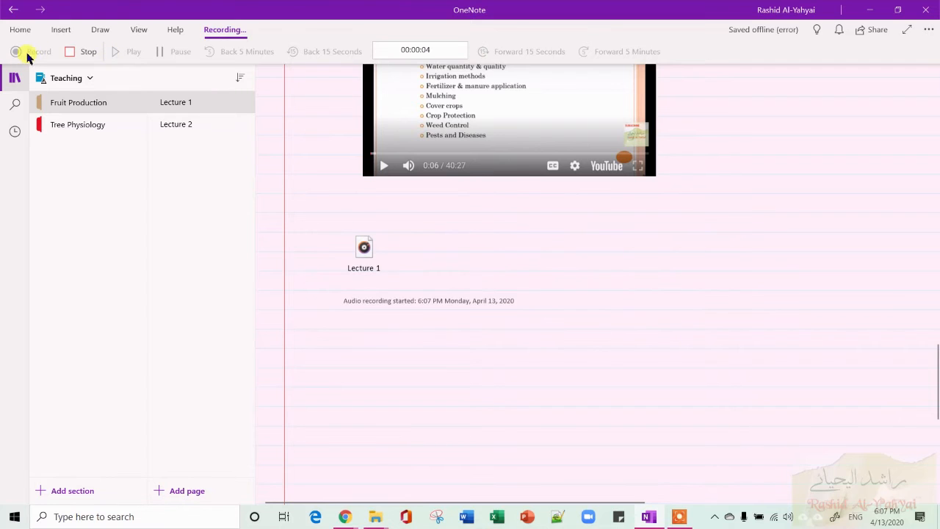
click(91, 54)
Play back the Lecture 1 audio recording and pause it.
mouse_move(379, 258)
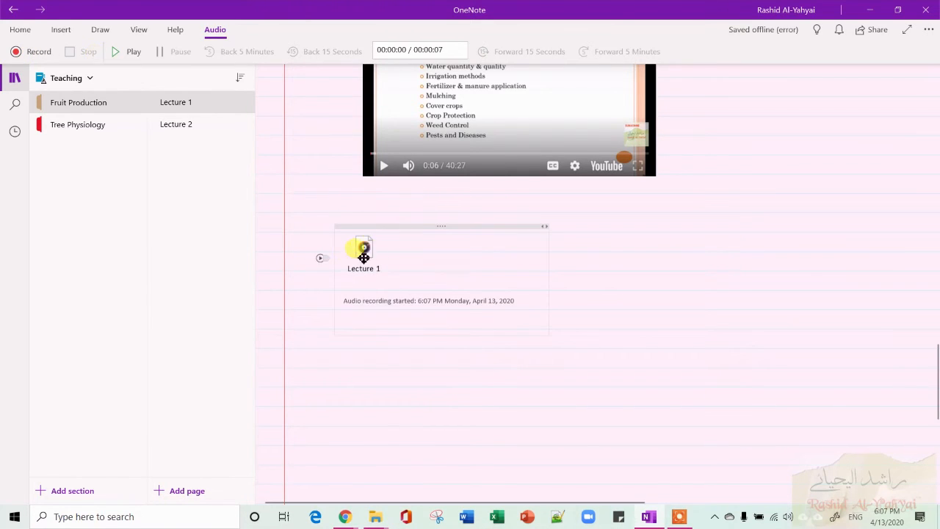
click(320, 261)
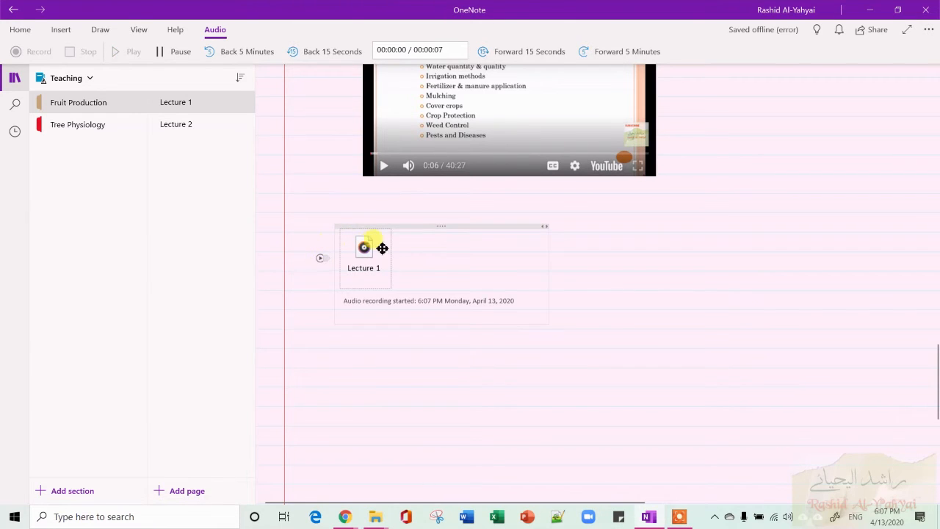
right_click(367, 270)
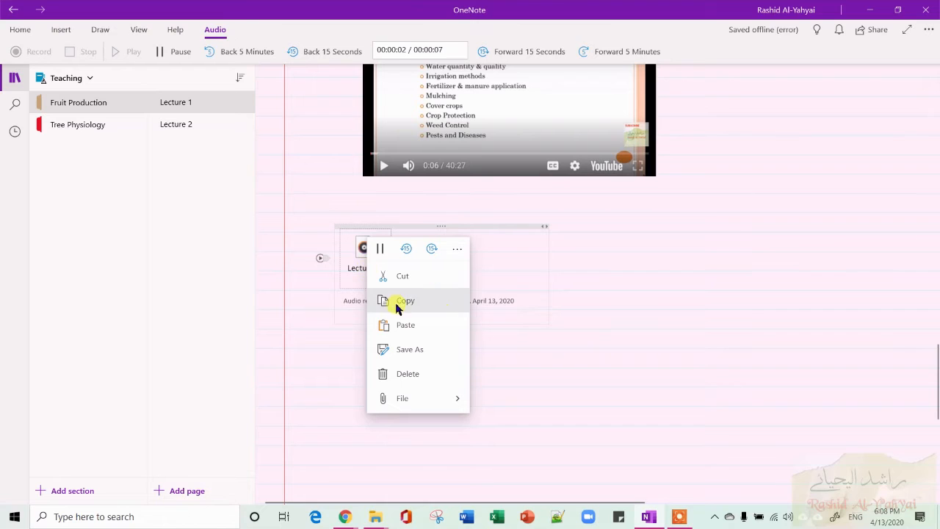
click(181, 51)
right_click(364, 246)
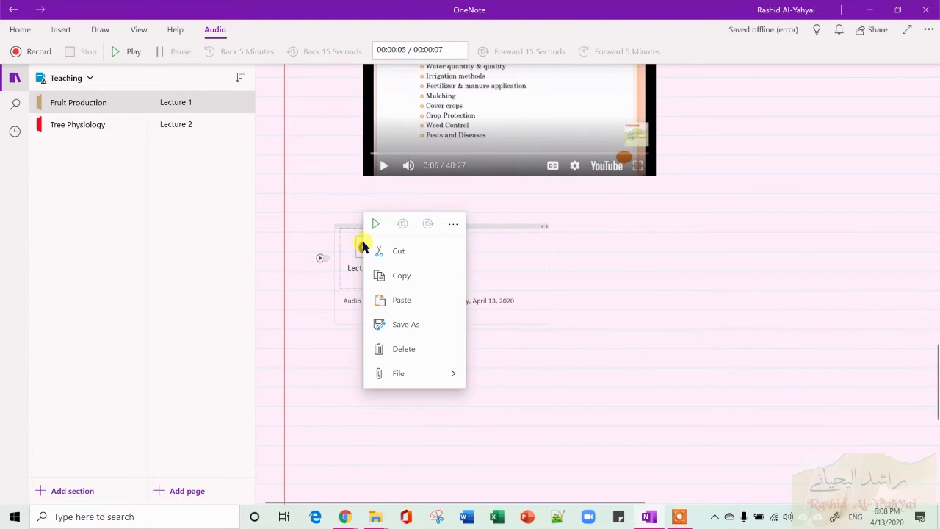
click(422, 321)
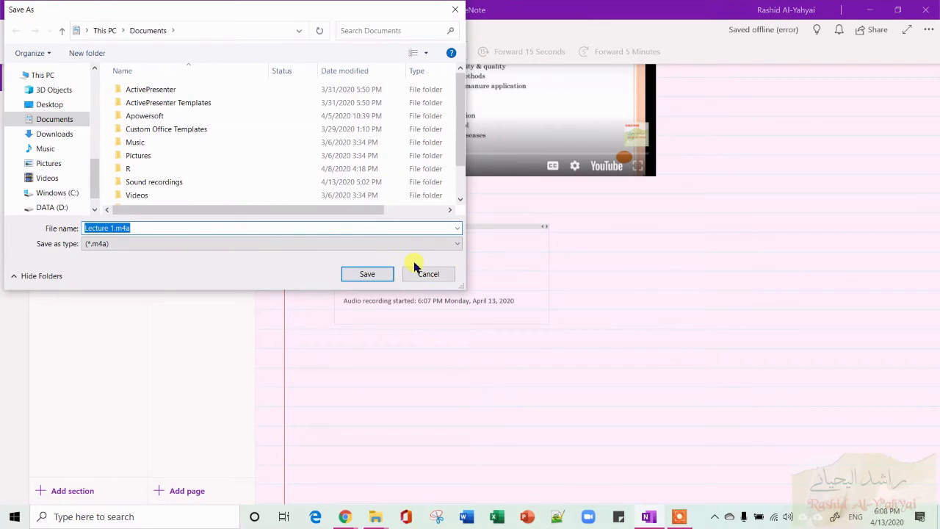
click(412, 276)
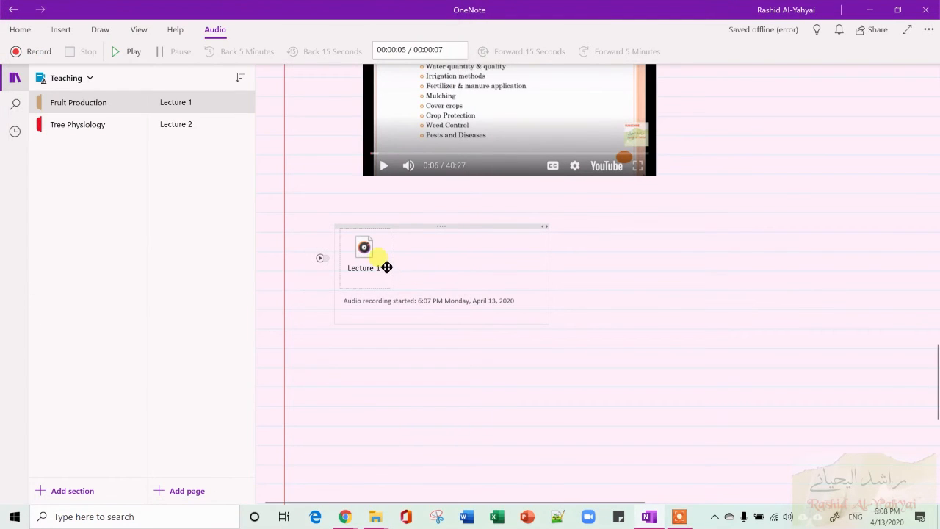
right_click(386, 268)
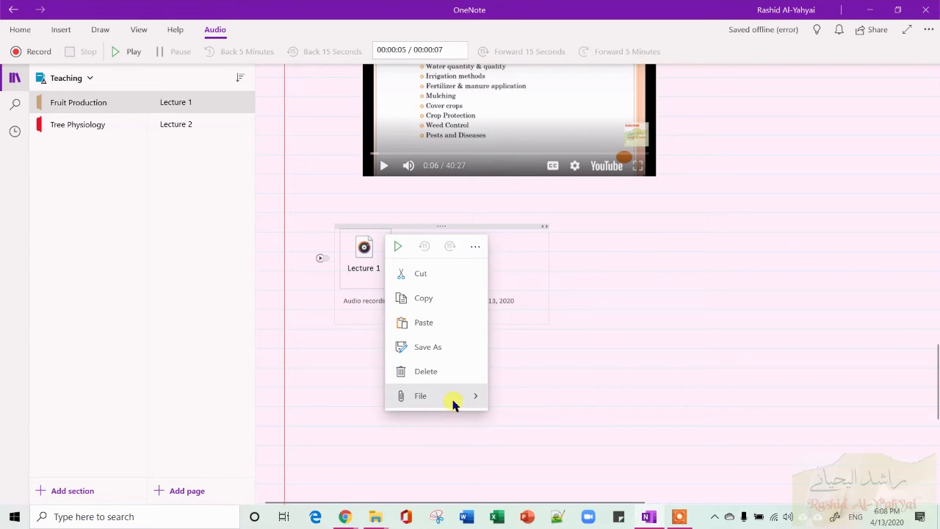
mouse_move(453, 403)
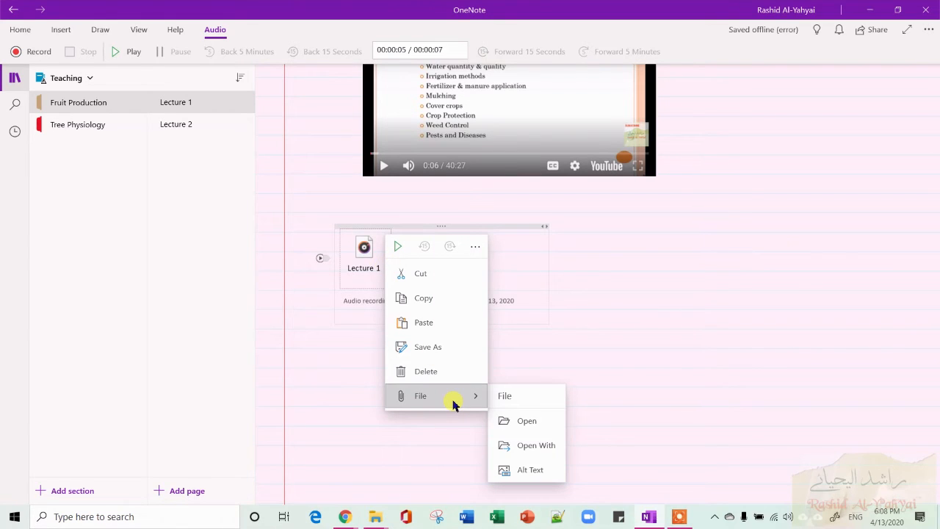
click(588, 325)
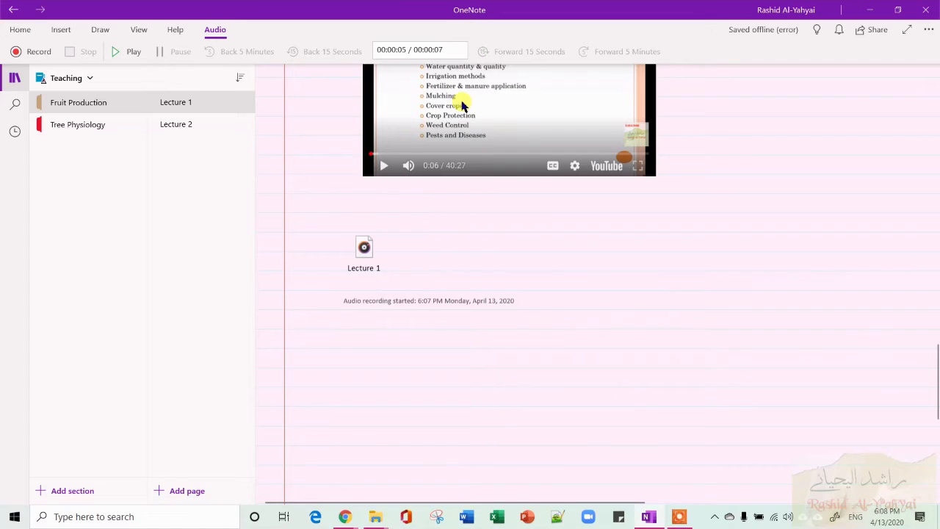
Open the Meeting Details pane below the recording and close it again.
click(61, 30)
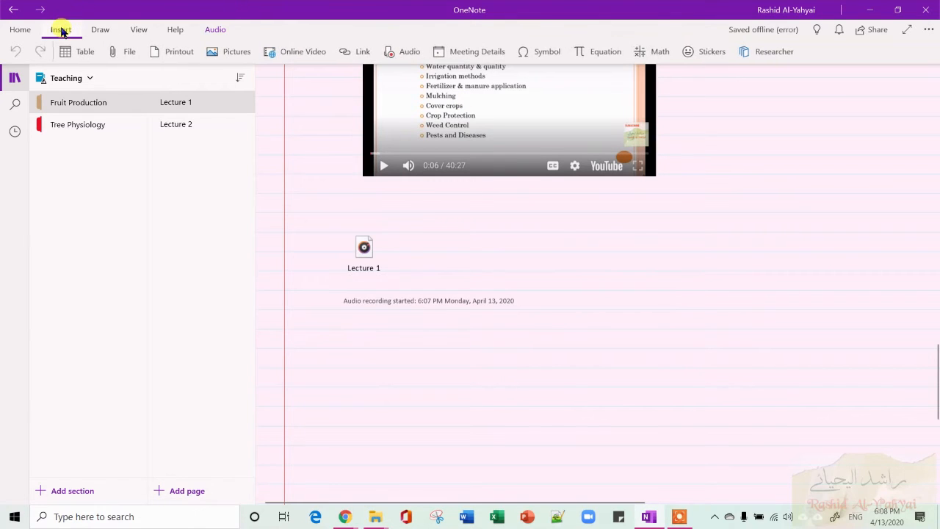
click(352, 355)
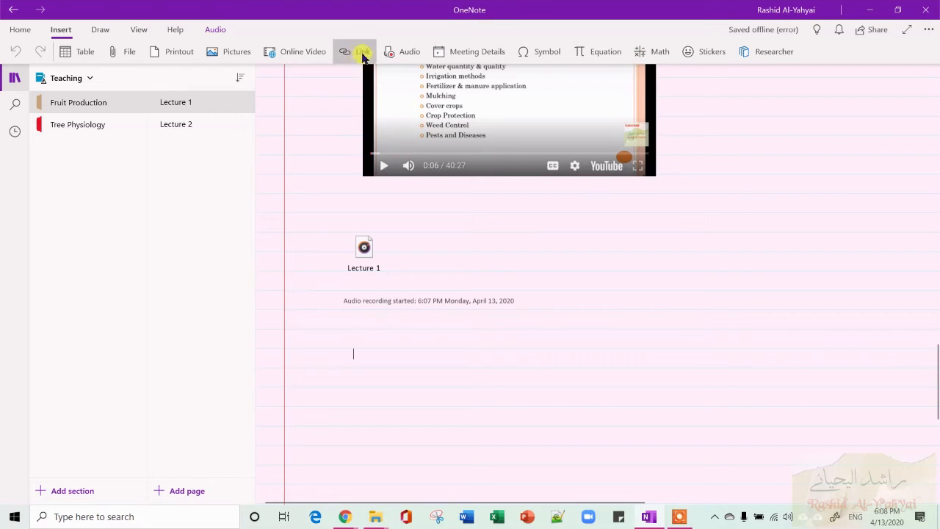
click(493, 55)
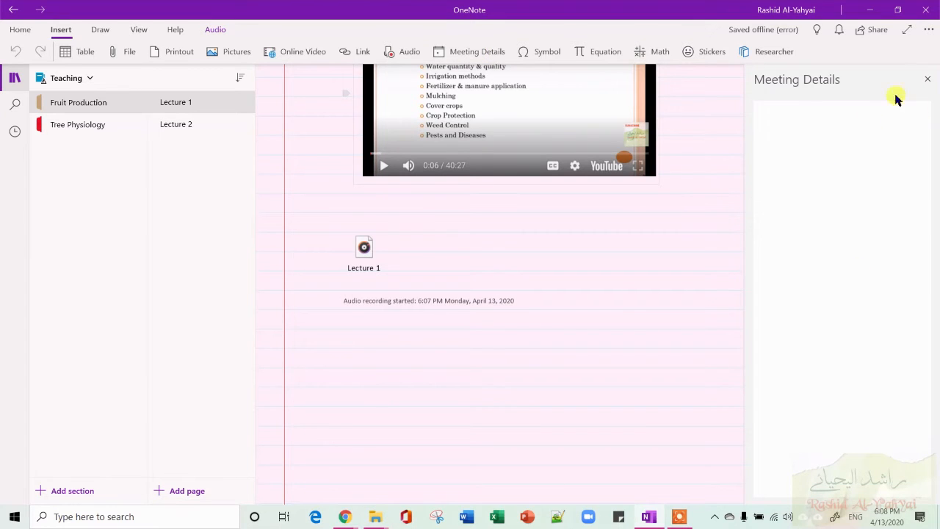
click(927, 78)
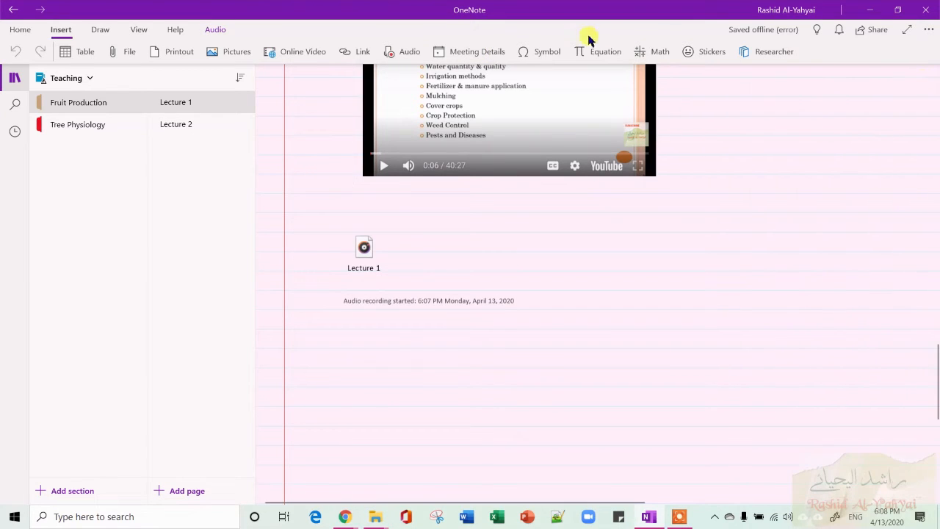
Insert an equation below the recording containing a square root radical structure.
click(552, 55)
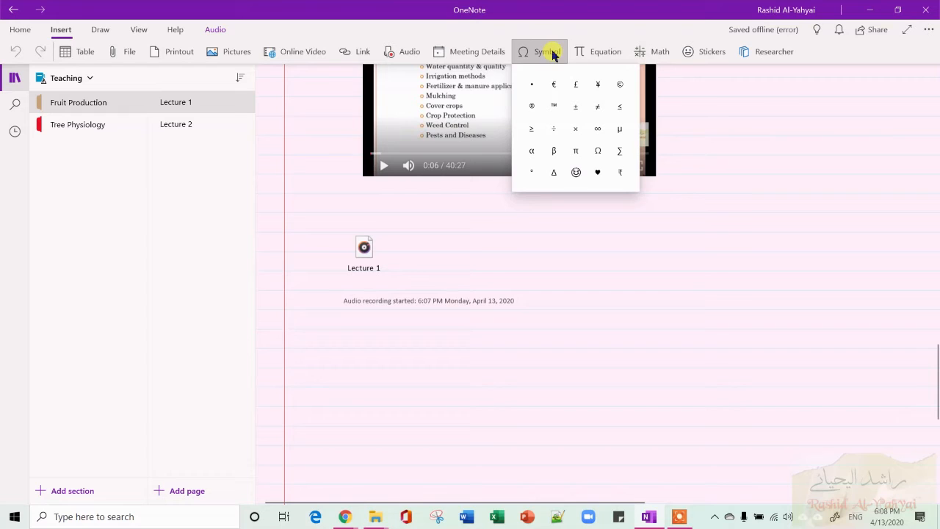
click(607, 57)
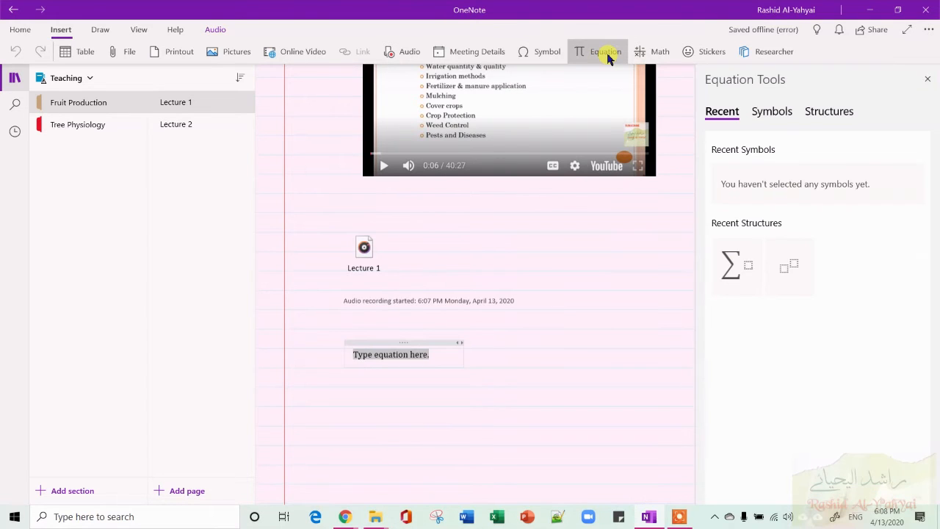
click(775, 116)
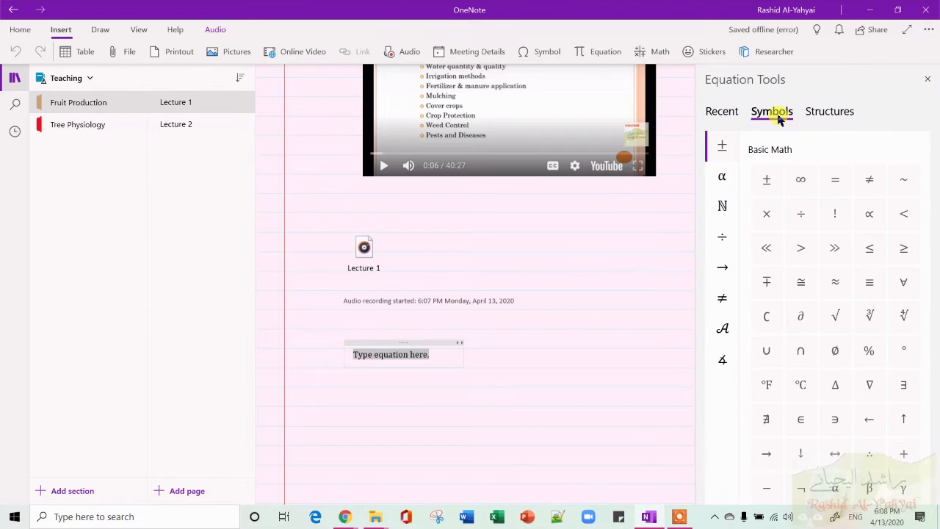
click(824, 113)
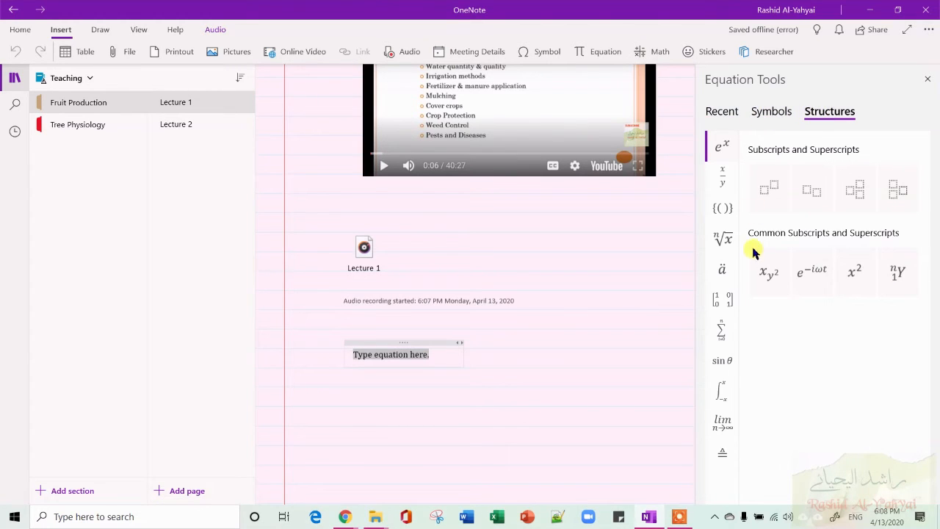
click(723, 242)
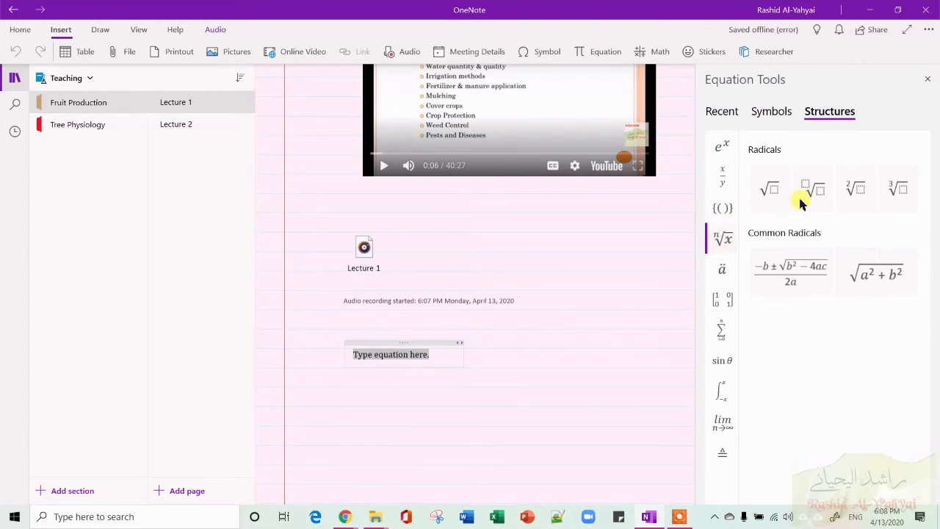
click(768, 187)
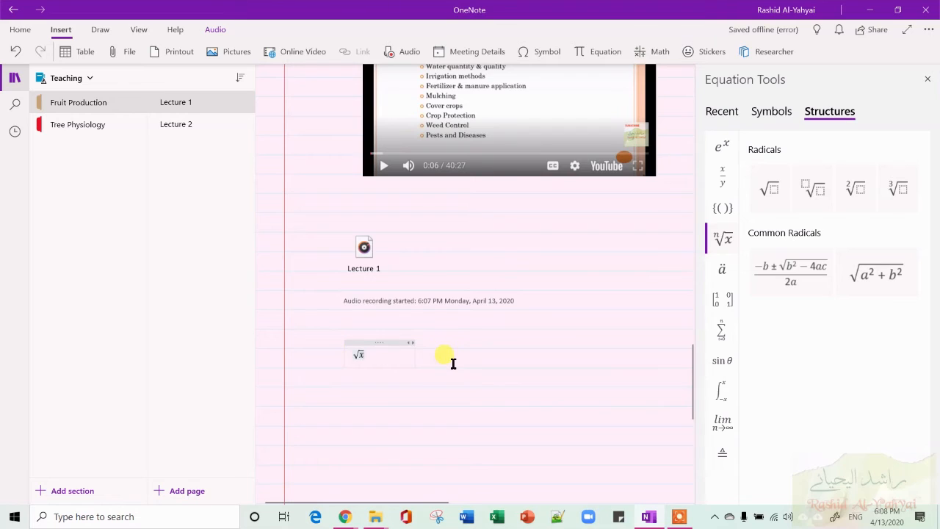
Leave the radical equation, open the Math assistant pane and close the Equation Tools pane.
click(383, 365)
click(370, 356)
click(472, 355)
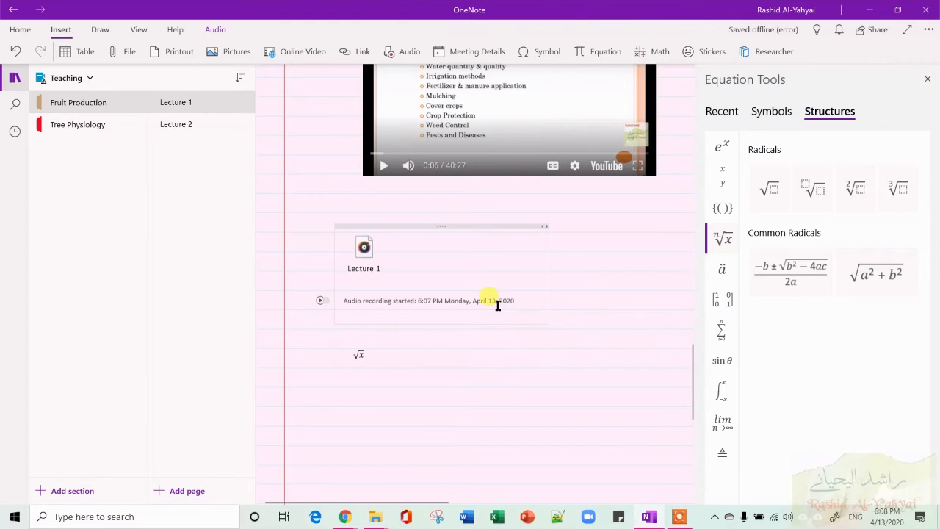
scroll(497, 305, down, 5)
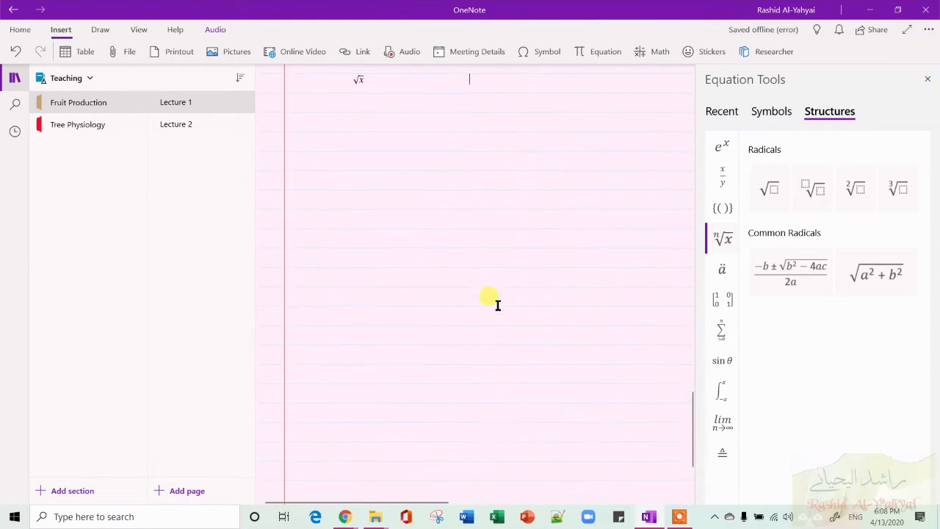
click(650, 51)
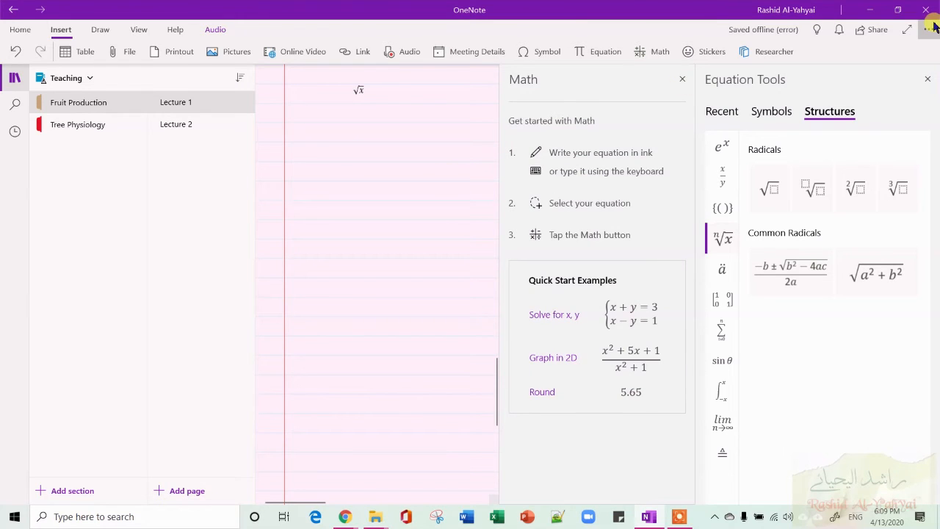
click(927, 78)
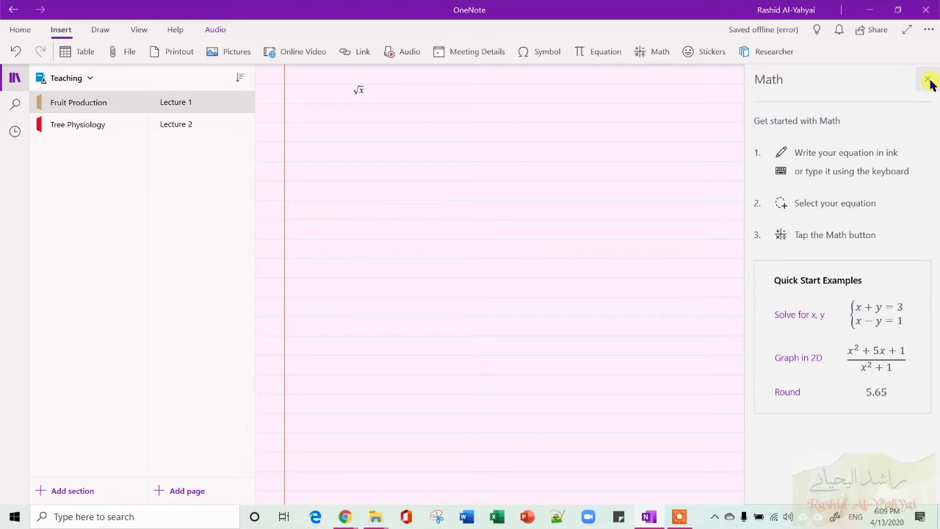
Type the equation 10 = 10 2x on the page below the radical.
right_click(328, 172)
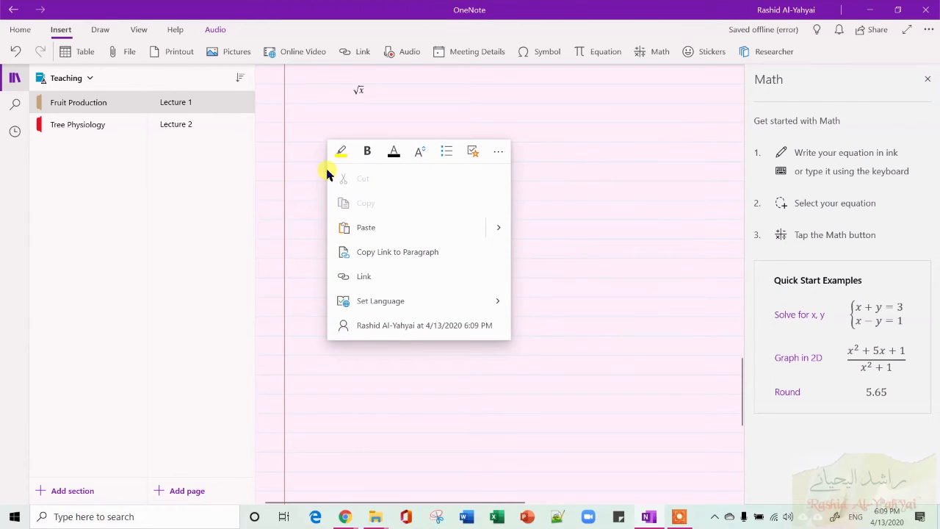
click(300, 165)
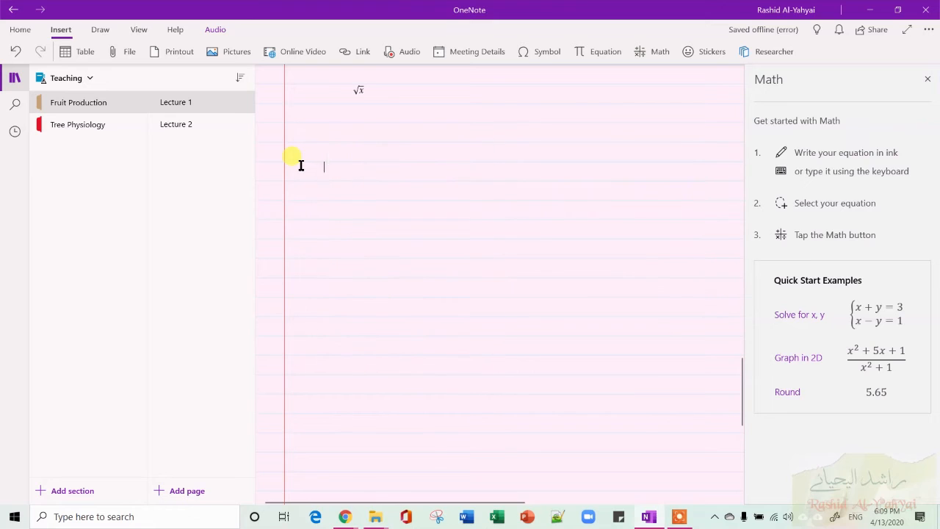
click(339, 161)
text(10 )
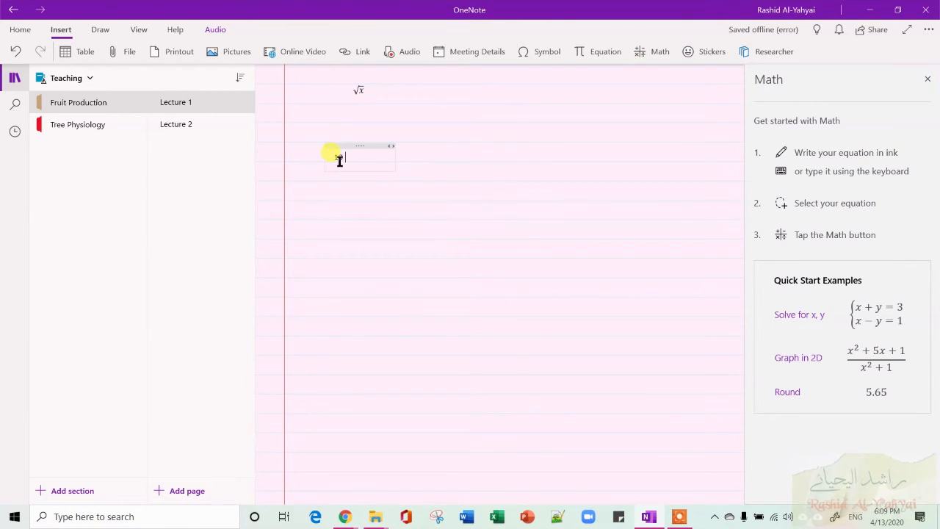
text(= 10 2x)
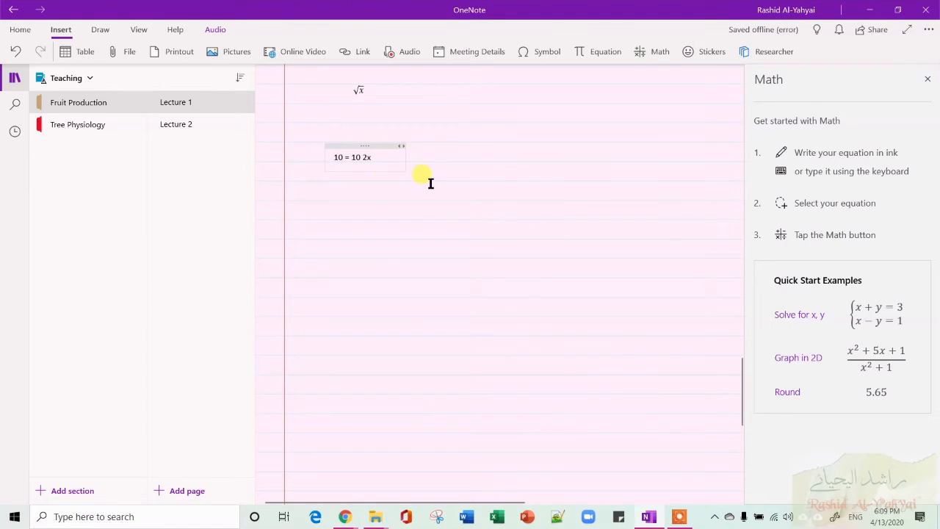
Select the new equation and load it into the Math pane.
right_click(367, 147)
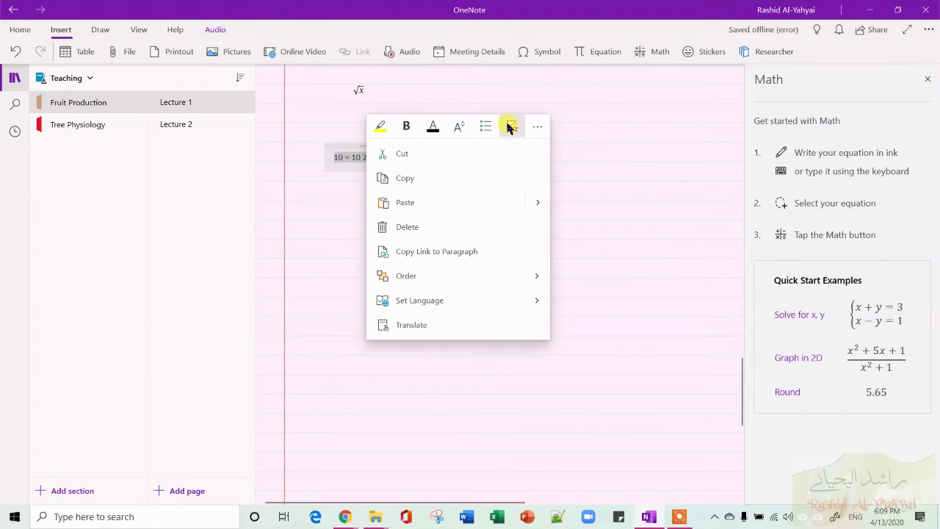
click(352, 153)
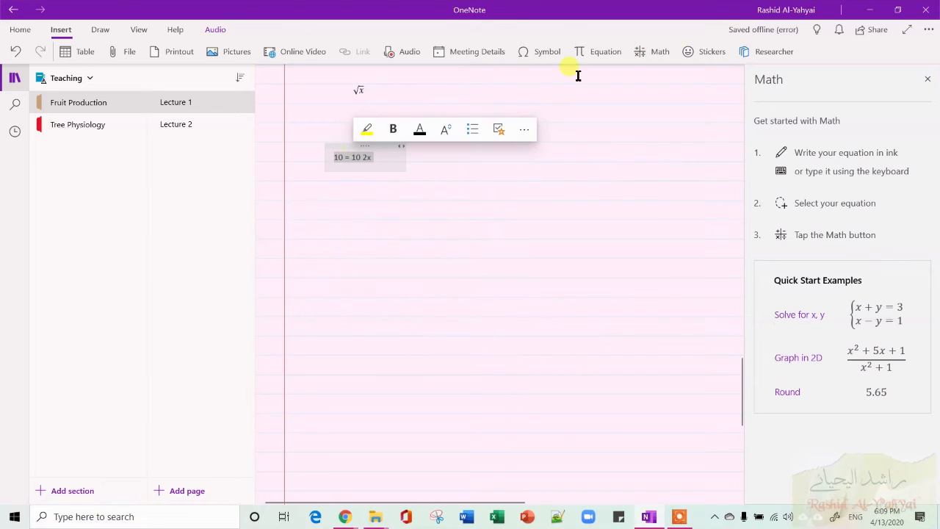
click(659, 58)
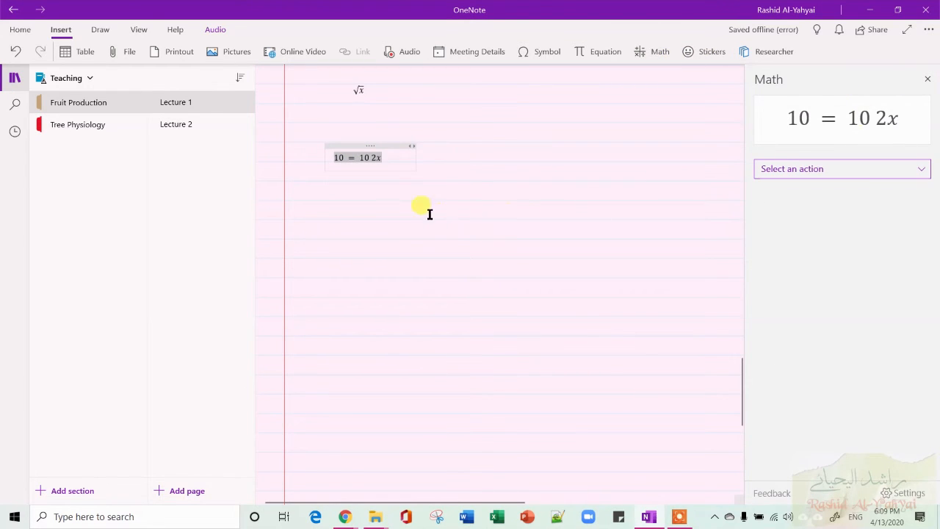
Insert a multiplication sign so the equation reads 10 = 10 * 2x, then reselect it and refresh it in the Math pane.
click(371, 160)
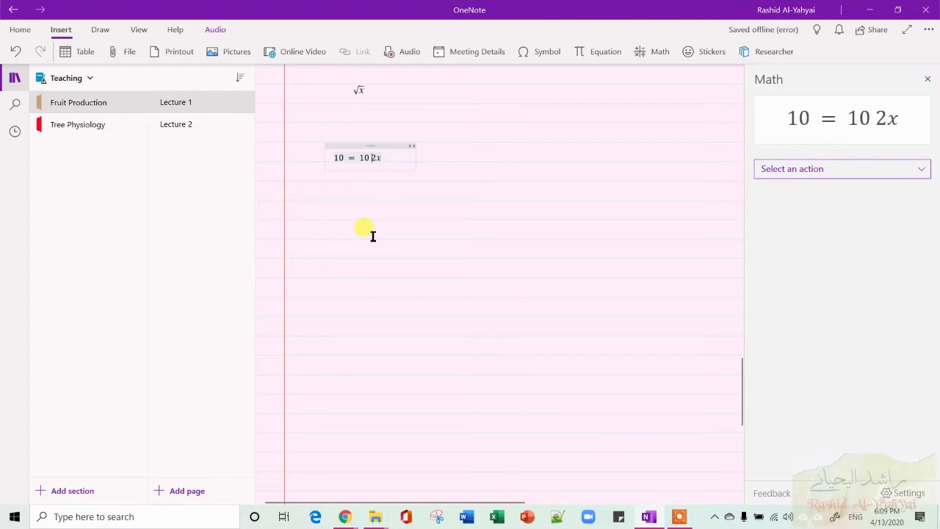
key(BackSpace)
text(*)
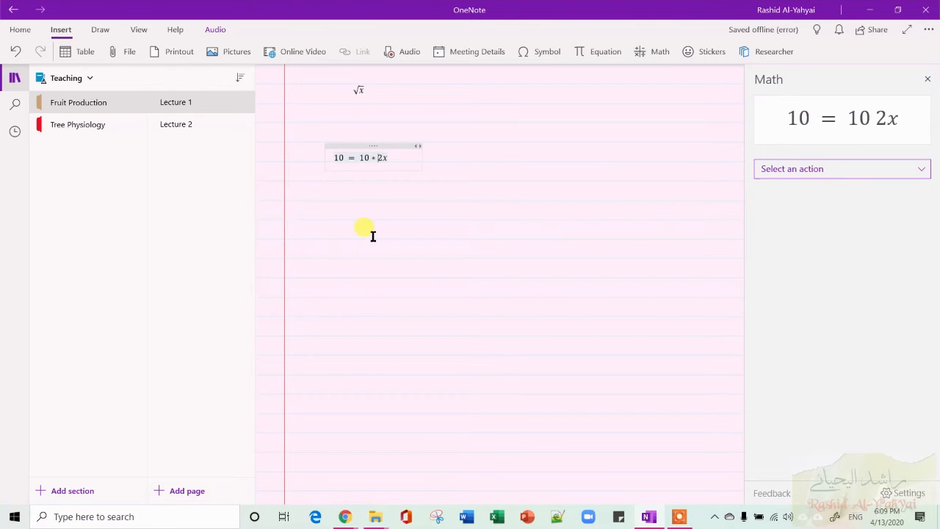
click(469, 184)
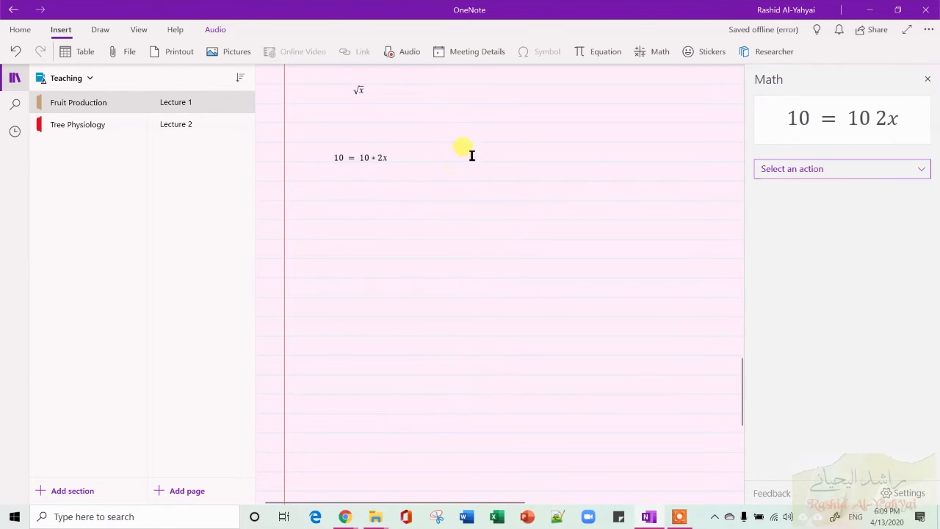
click(372, 146)
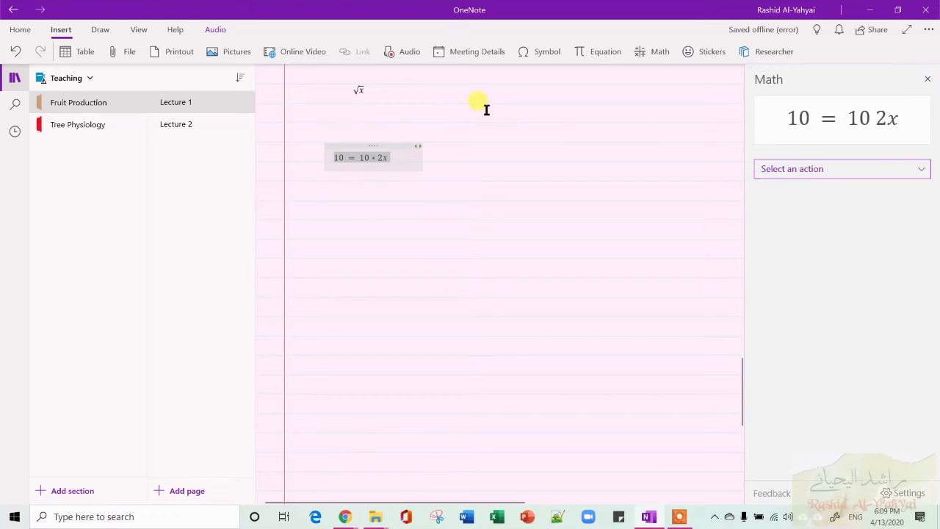
click(664, 52)
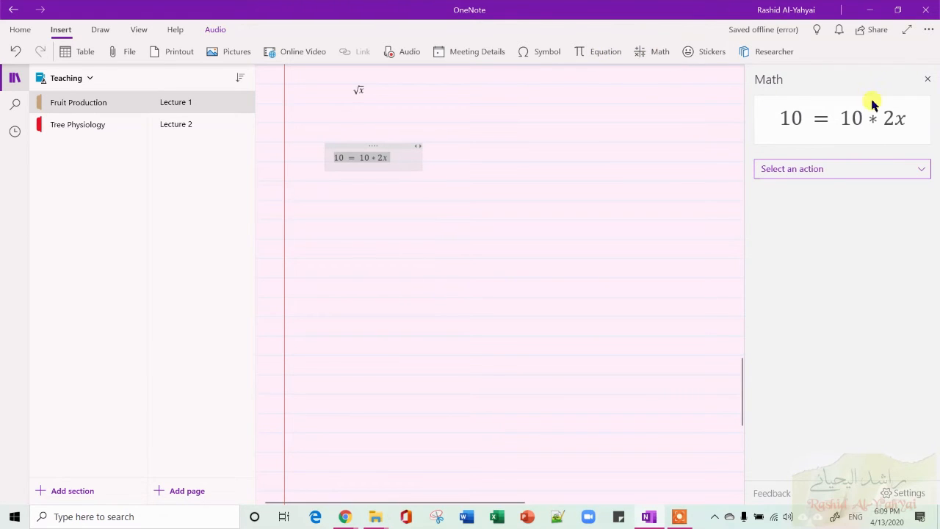
Choose Solve for x as the Math action and show the solving steps.
click(833, 169)
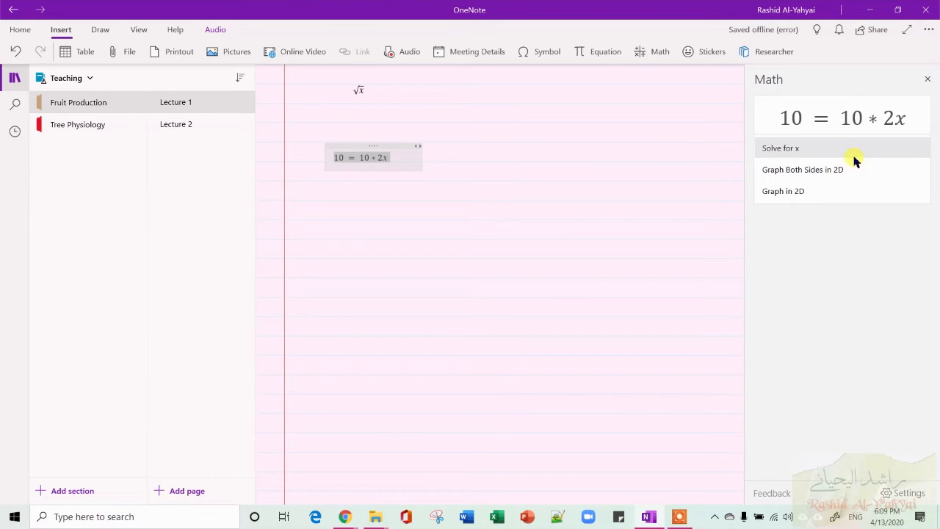
click(855, 152)
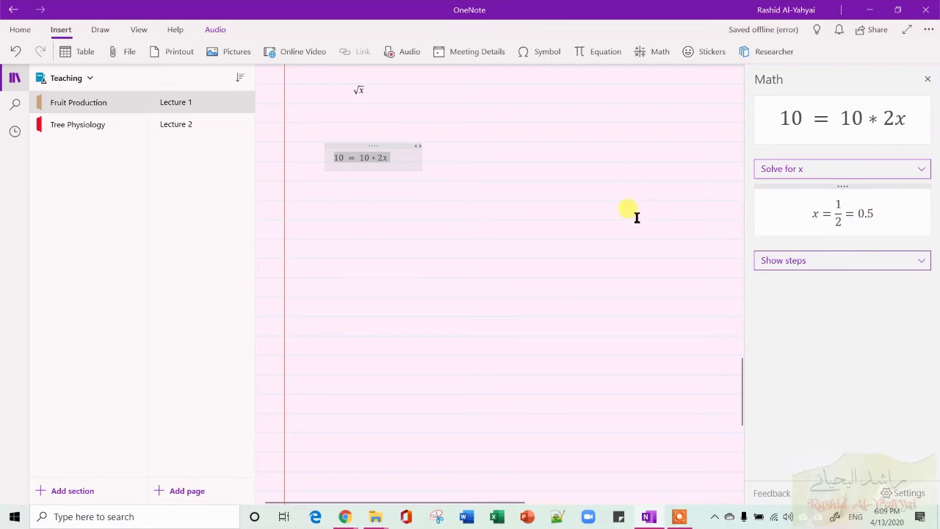
click(805, 269)
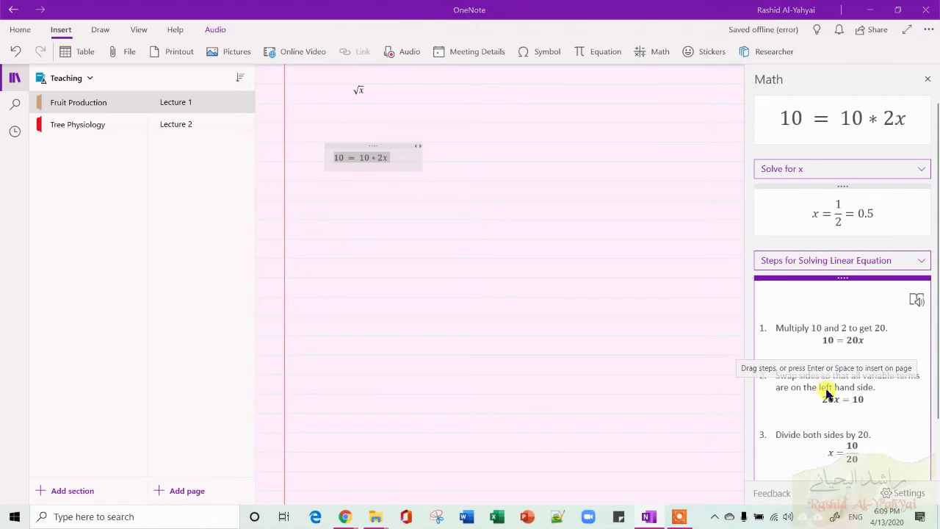
Switch to the YouTube lecture in Chrome and return to OneNote.
key(super+Tab)
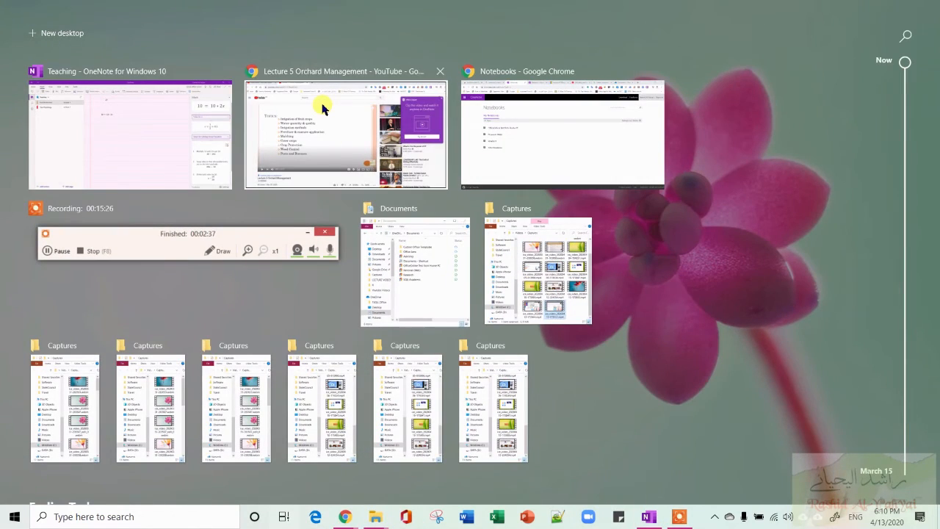
click(320, 106)
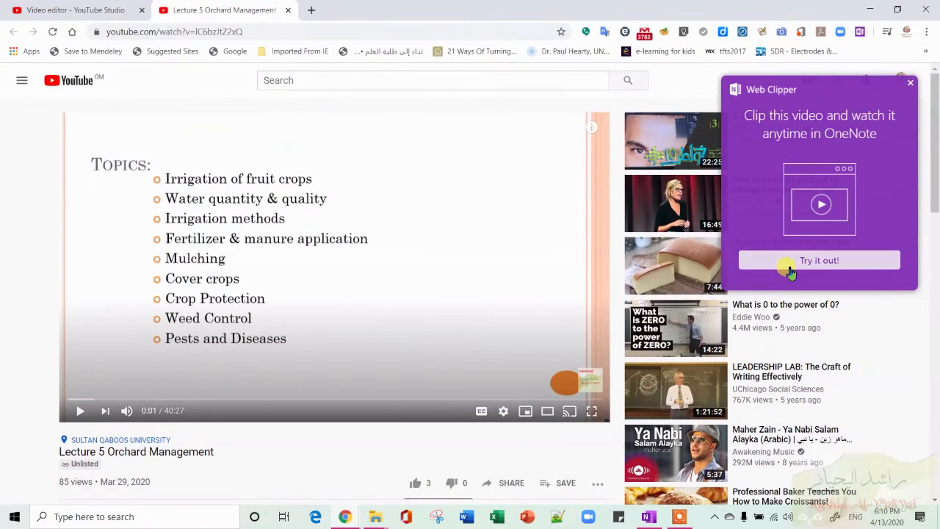
key(alt+Tab)
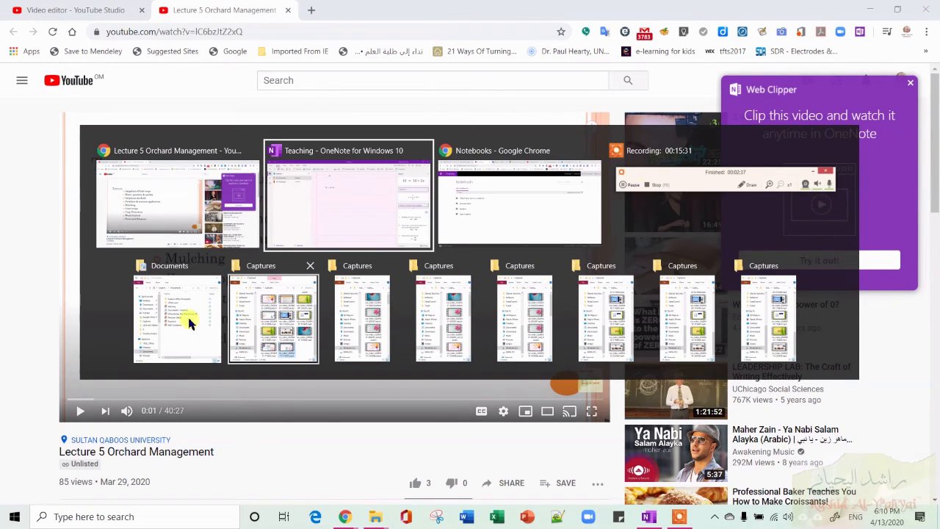
click(363, 207)
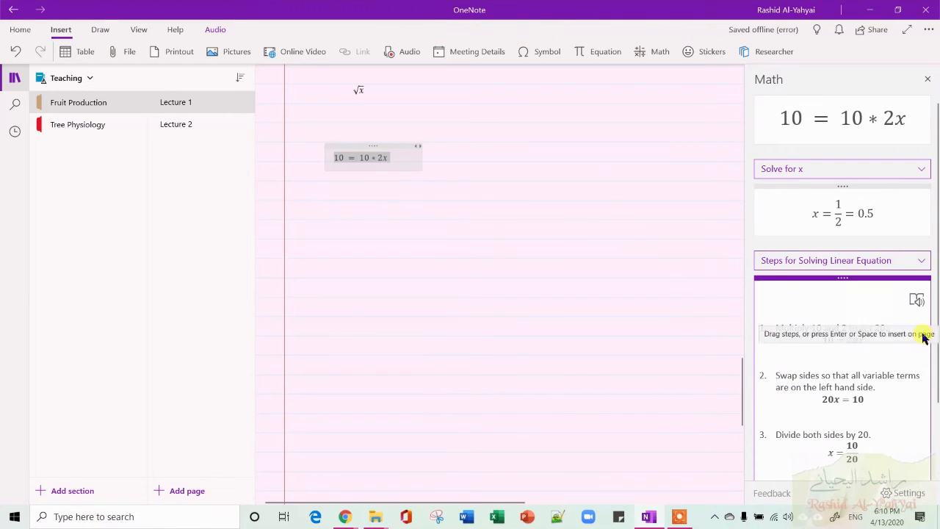
Open the solving steps in Immersive Reader and go back to the page.
click(917, 300)
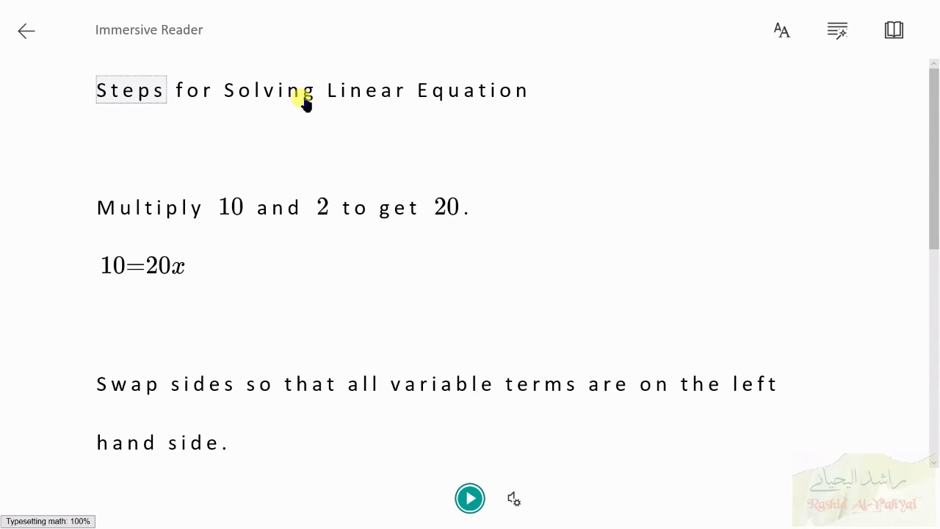
click(22, 31)
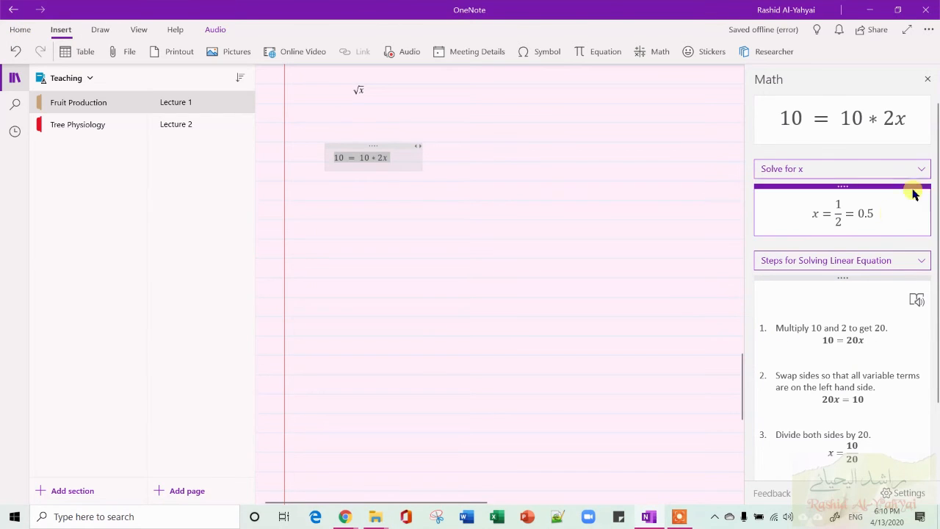
Change the Math action to Graph in 2D, then close the Math pane.
click(922, 169)
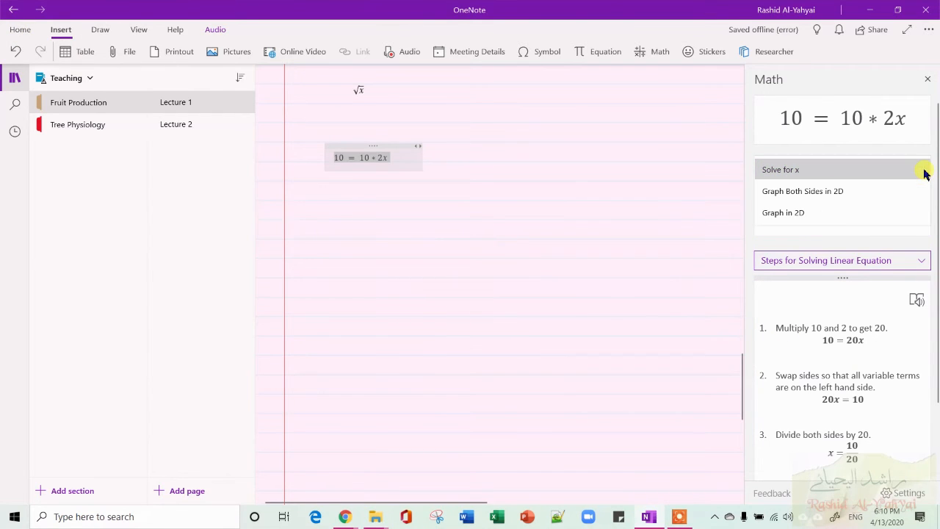
click(834, 214)
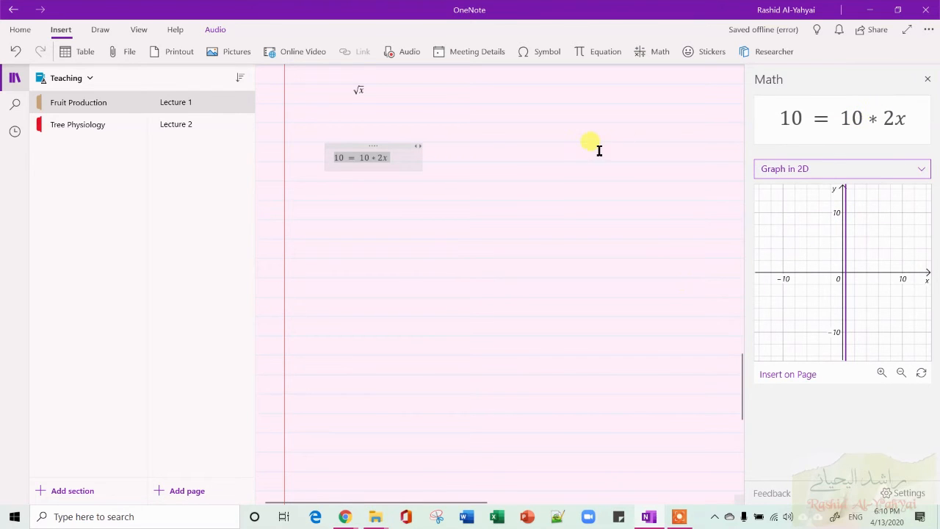
right_click(301, 201)
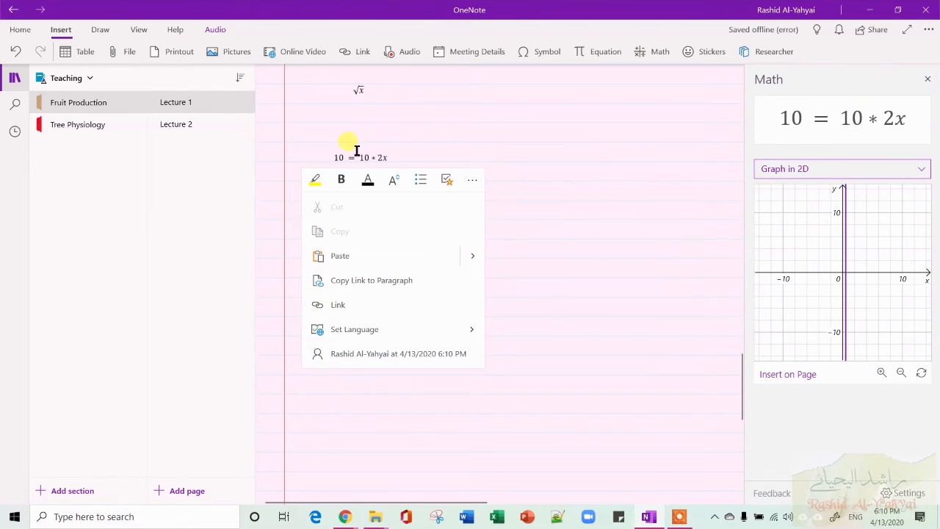
click(480, 141)
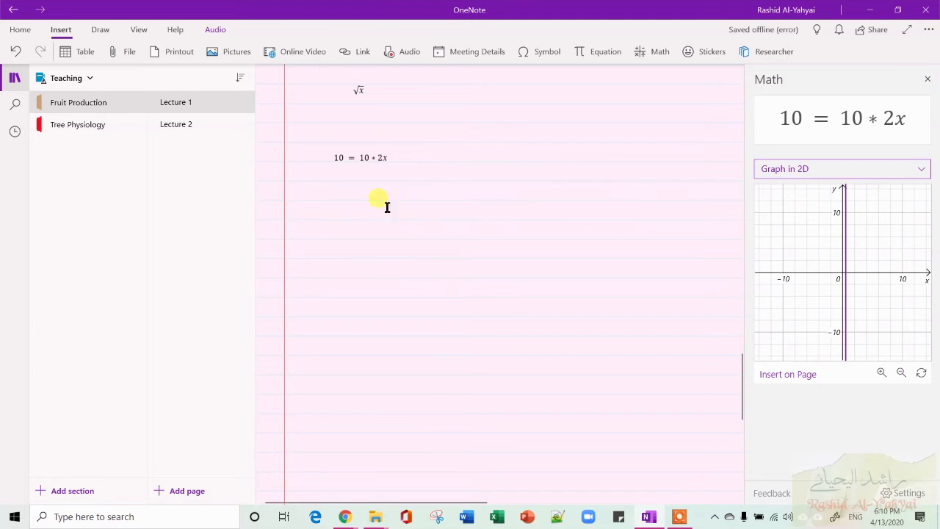
click(927, 80)
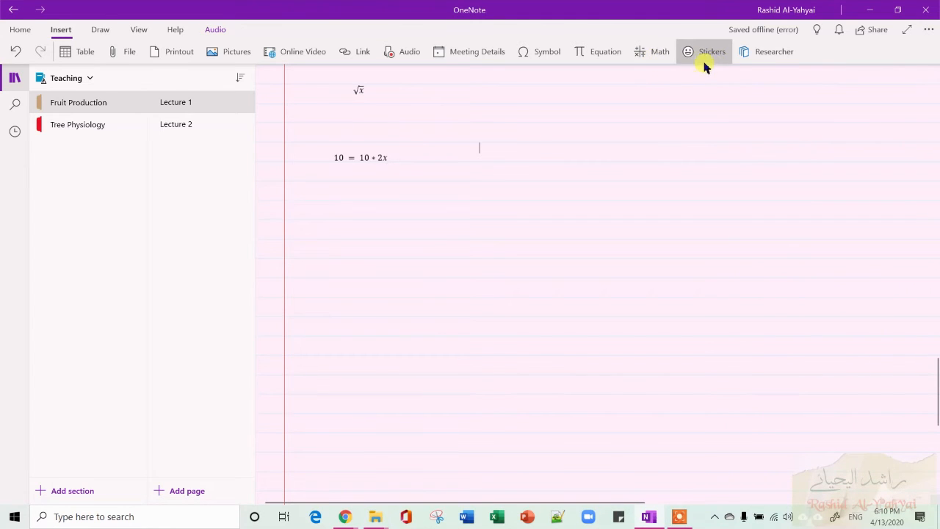
Open Researcher and search for Date palm Oman.
click(757, 57)
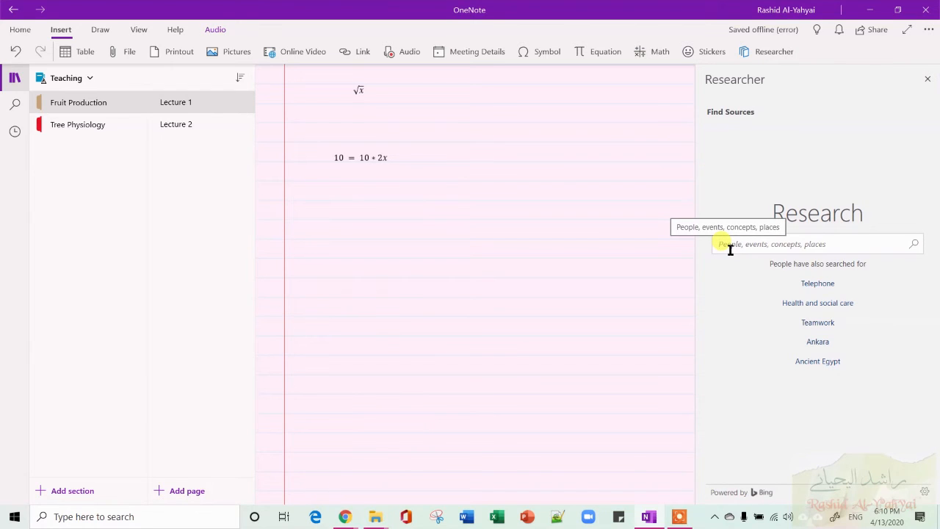
text(Da)
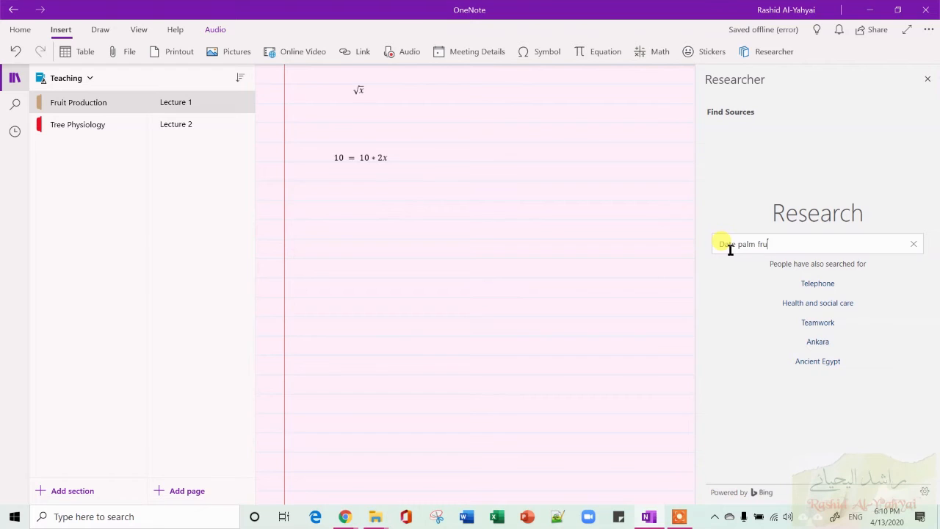
text(te palm Oman)
key(Return)
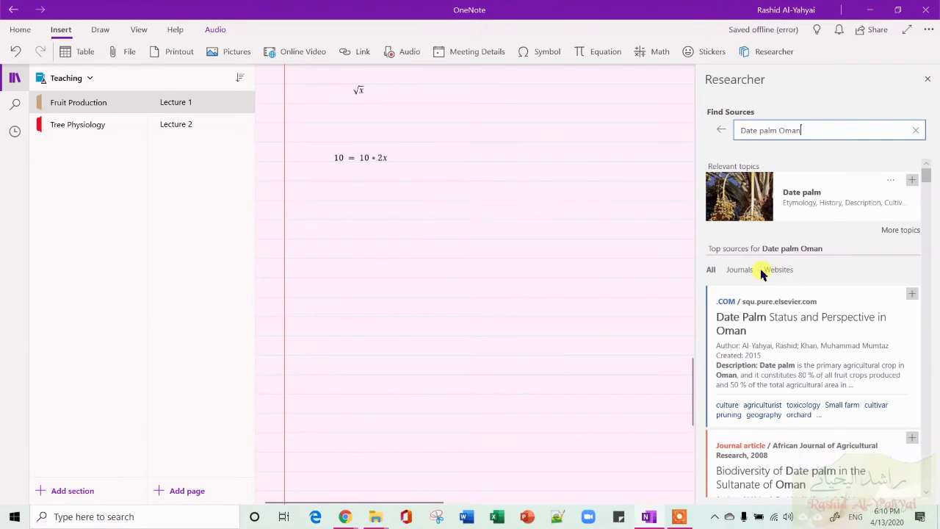
Filter the sources by Journals and Websites, then open the Date palm topic card.
click(750, 272)
click(780, 270)
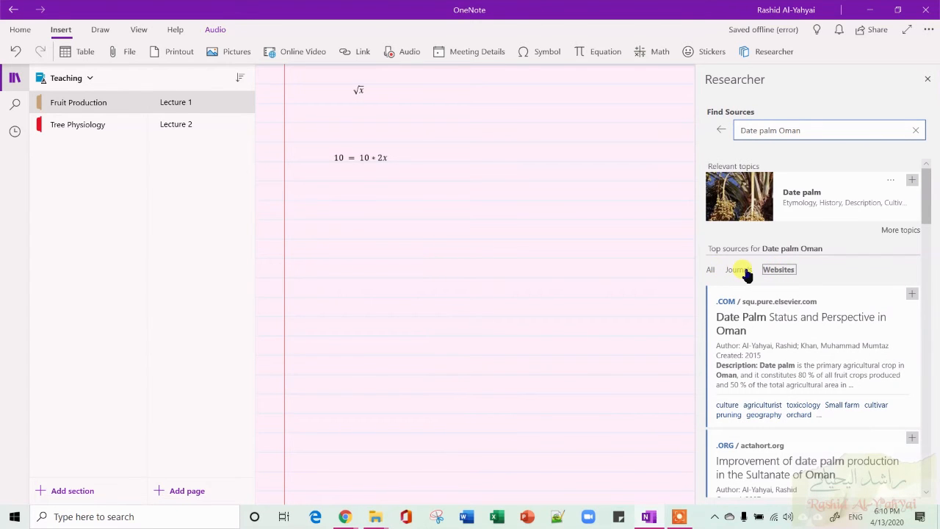
click(892, 232)
click(811, 206)
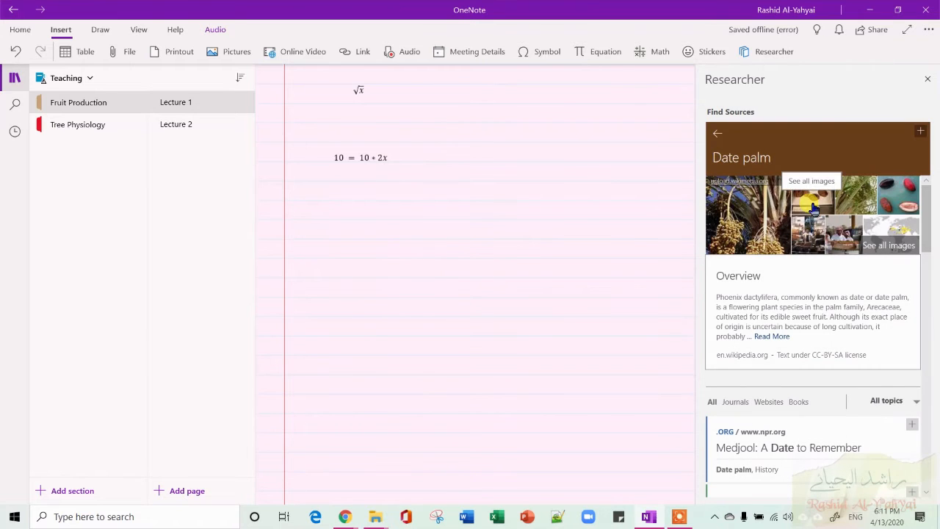
Add the Date palm topic summary from Researcher to the page.
click(920, 132)
scroll(446, 302, down, 5)
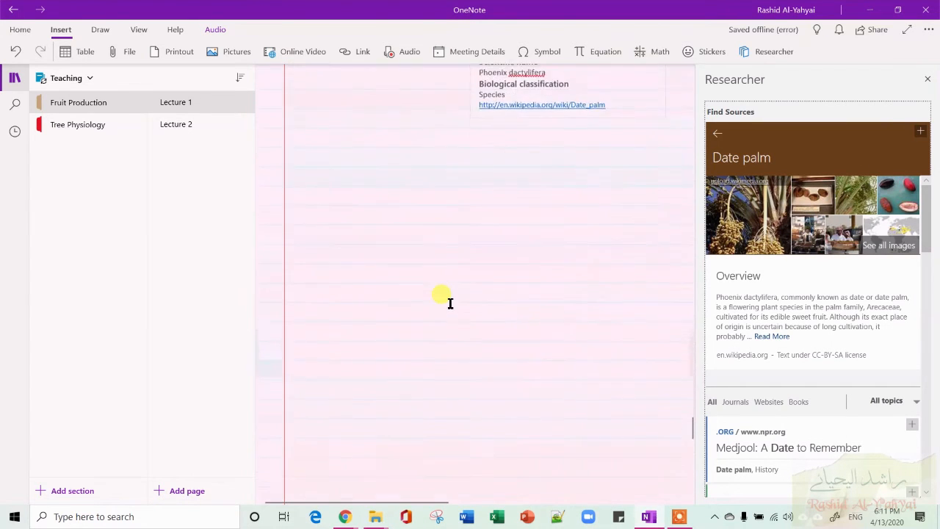
scroll(762, 330, down, 5)
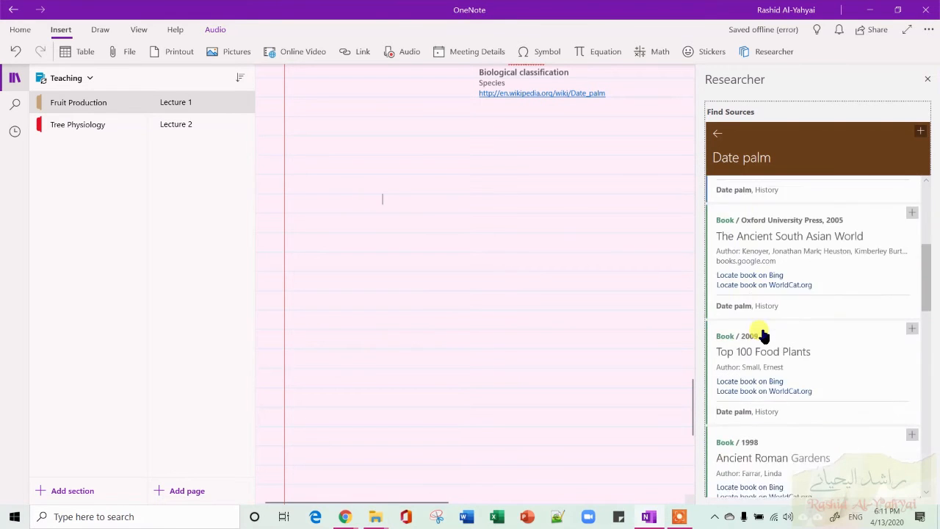
scroll(762, 336, up, 2)
scroll(761, 334, up, 5)
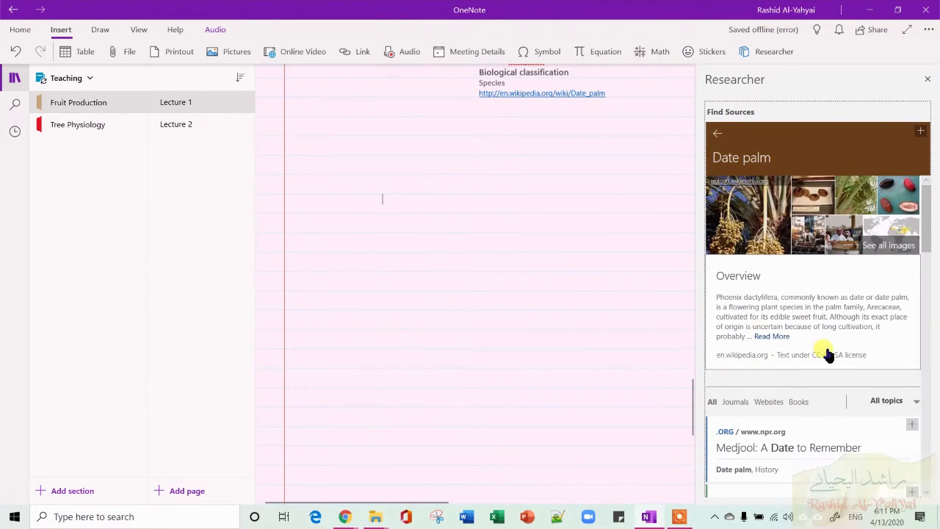
Expand the Date palm overview and add its History section, with picture and text, to the page.
click(780, 336)
scroll(808, 315, down, 3)
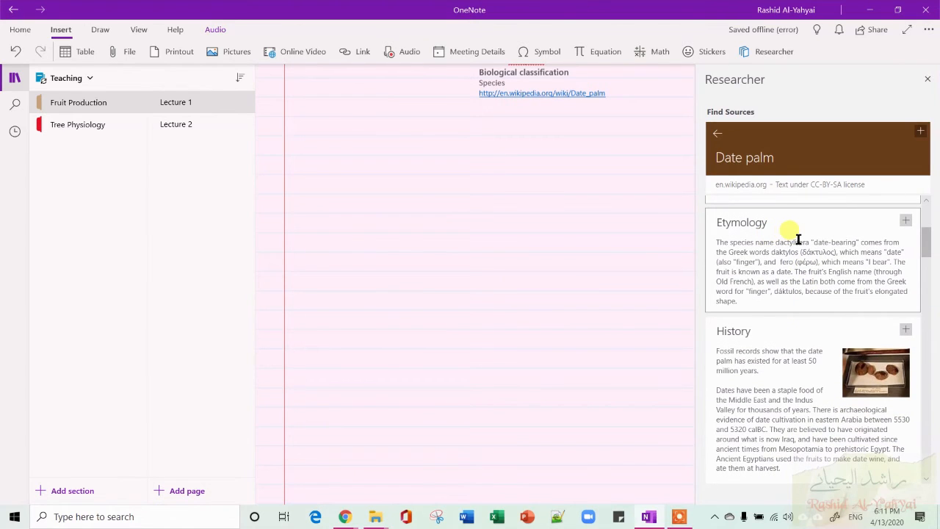
scroll(789, 314, down, 2)
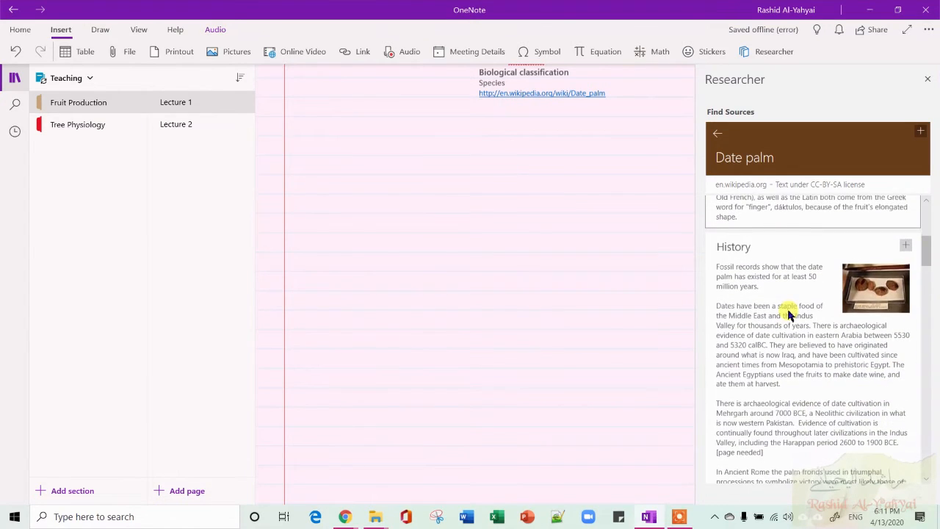
click(905, 244)
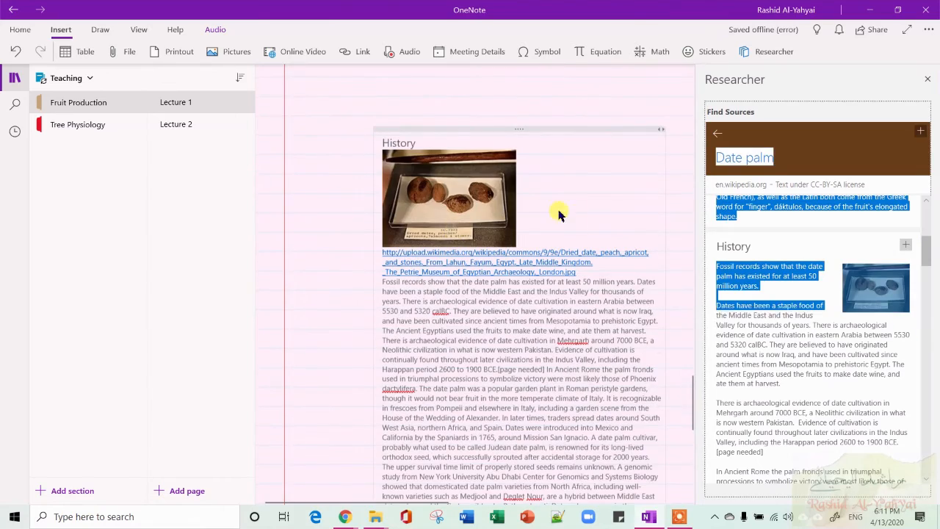
scroll(566, 321, down, 5)
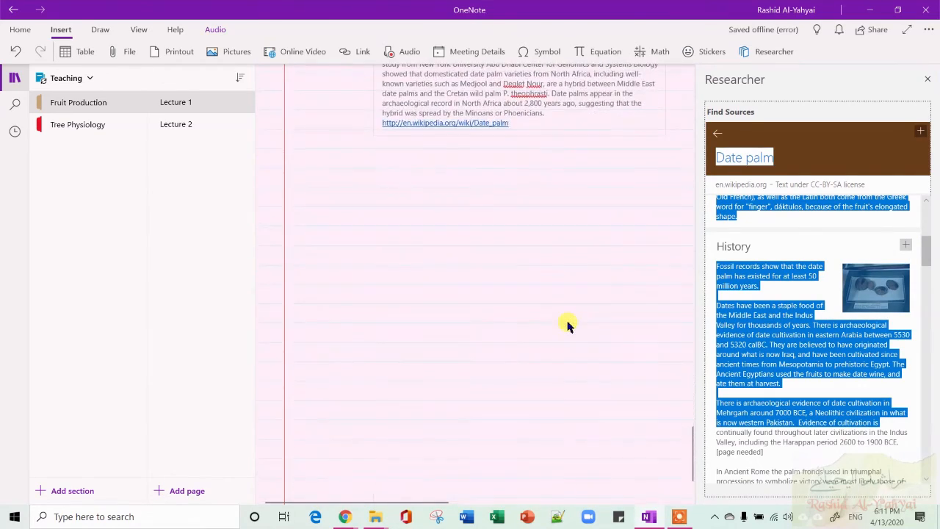
scroll(566, 325, up, 4)
scroll(723, 378, down, 10)
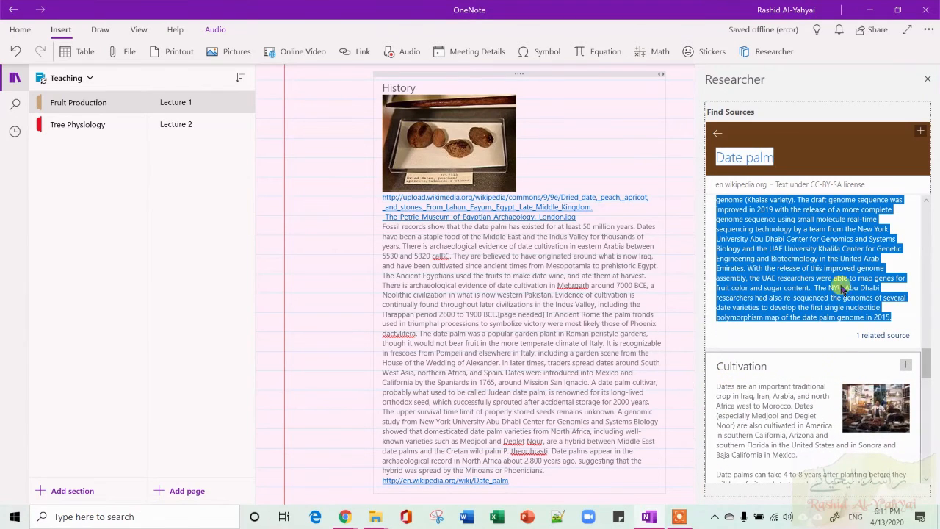
Return to the top of the Date palm topic card and filter its sources by Journals.
click(716, 134)
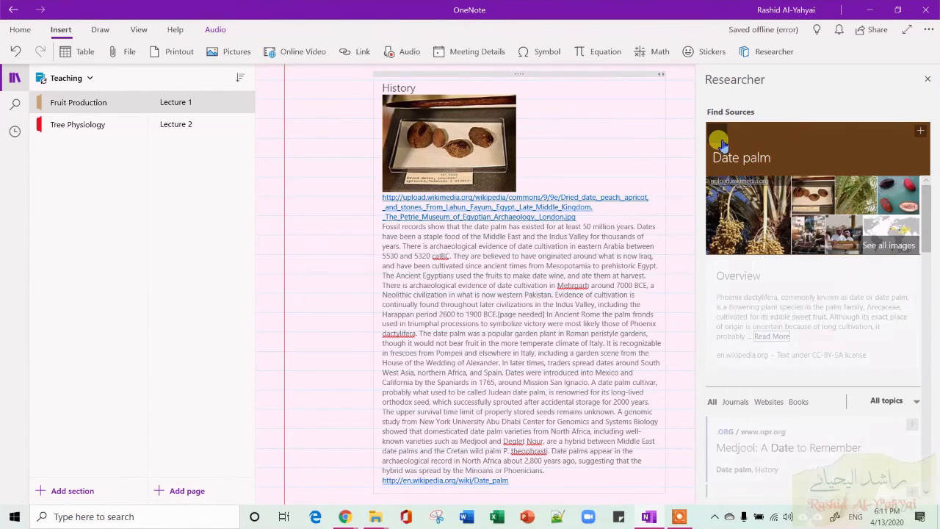
scroll(786, 332, down, 3)
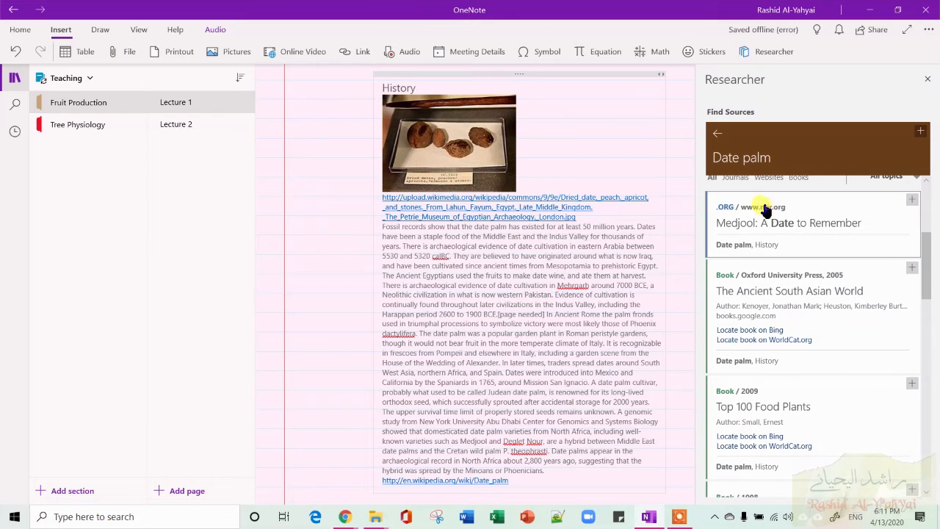
scroll(750, 215, up, 3)
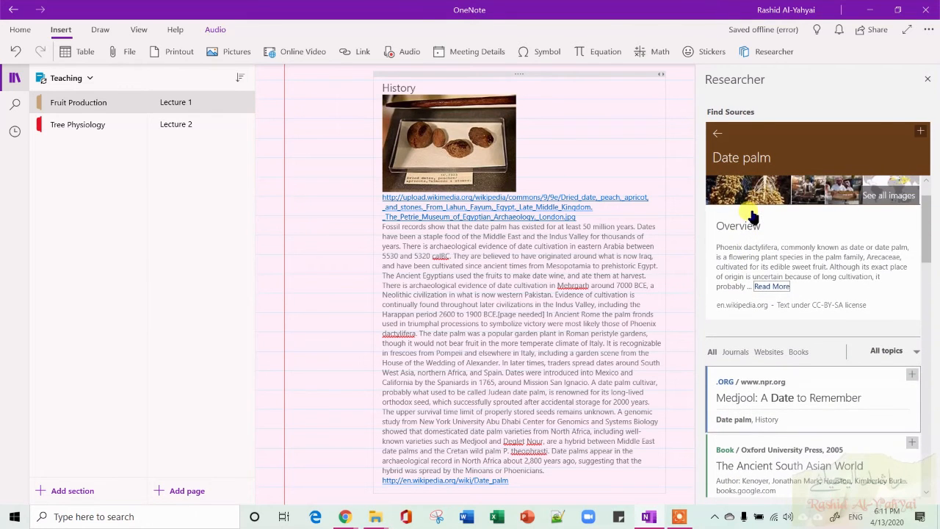
click(738, 350)
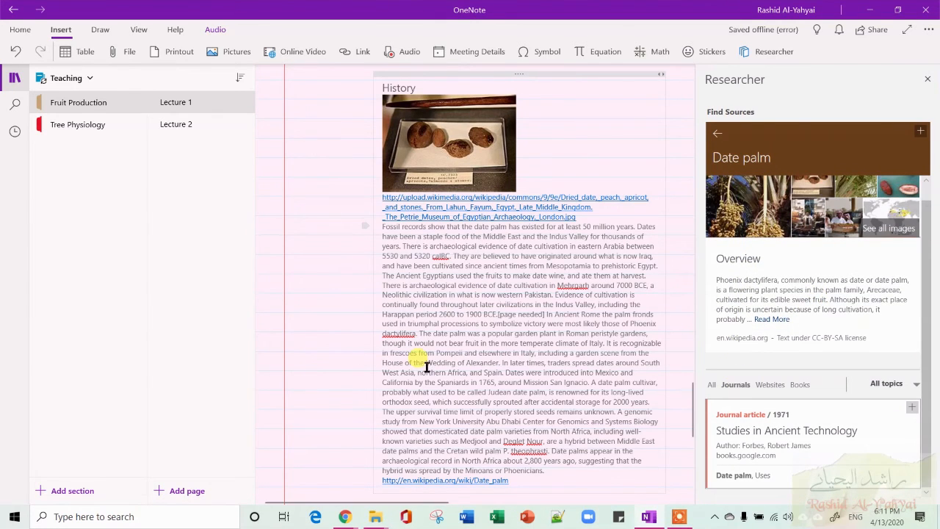
scroll(351, 356, down, 5)
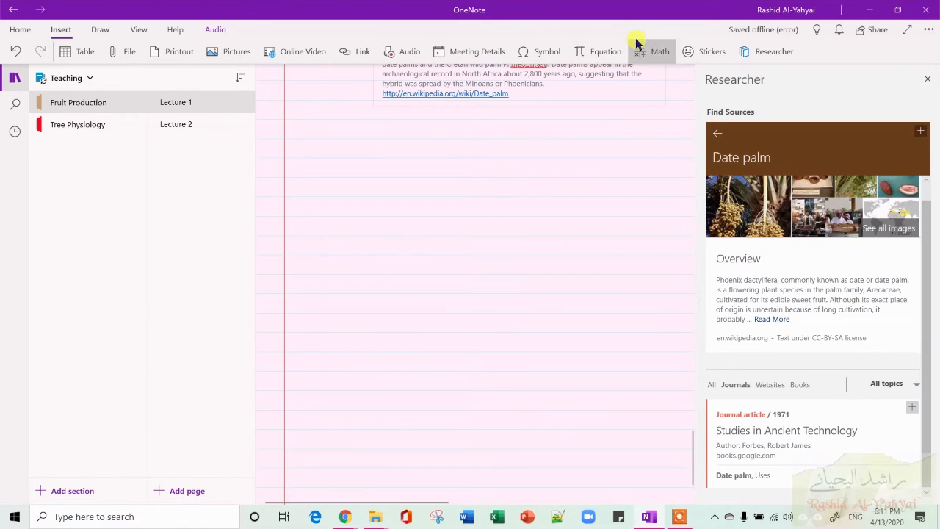
Go back and rerun the Date palm Oman search, filtering the top sources by Journals.
click(716, 138)
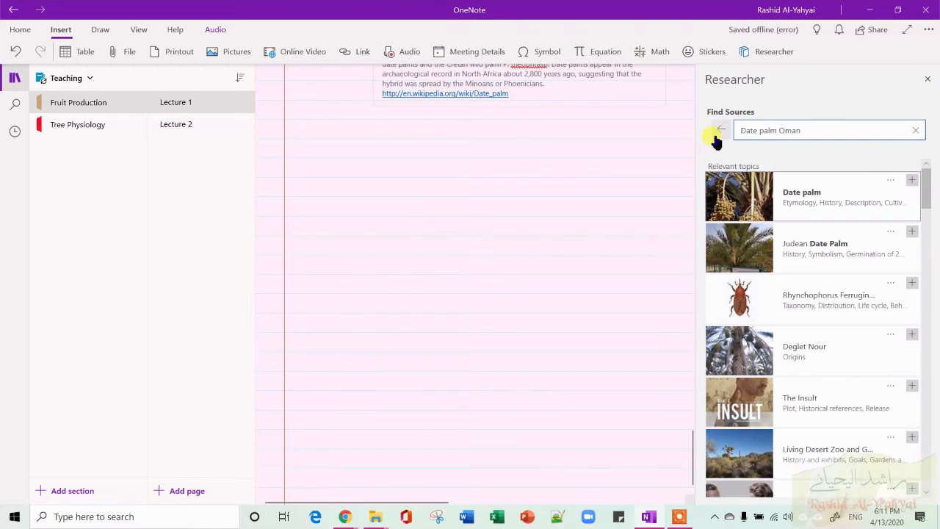
click(718, 135)
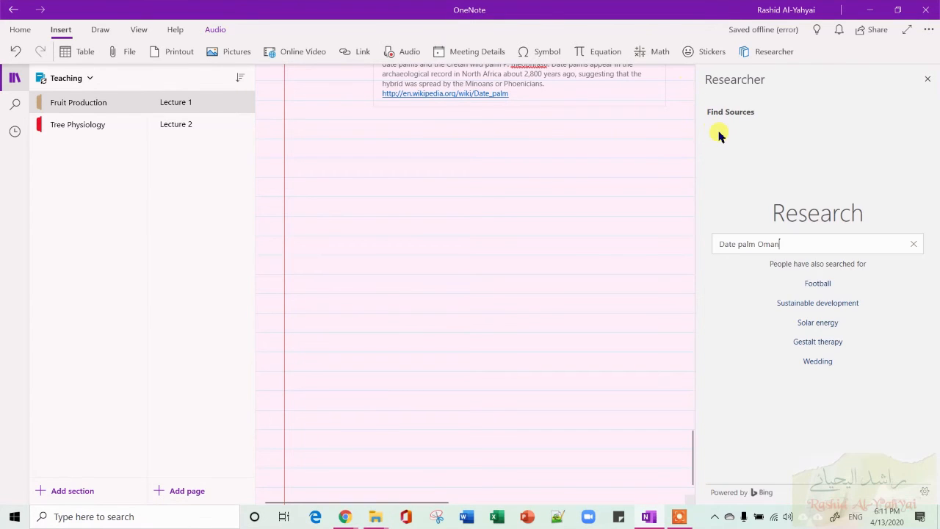
key(Return)
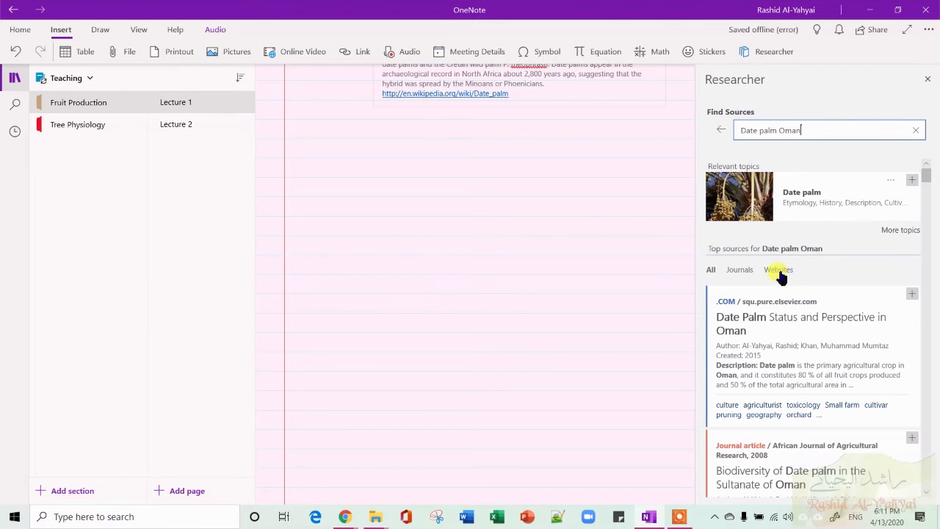
click(745, 272)
scroll(797, 311, down, 6)
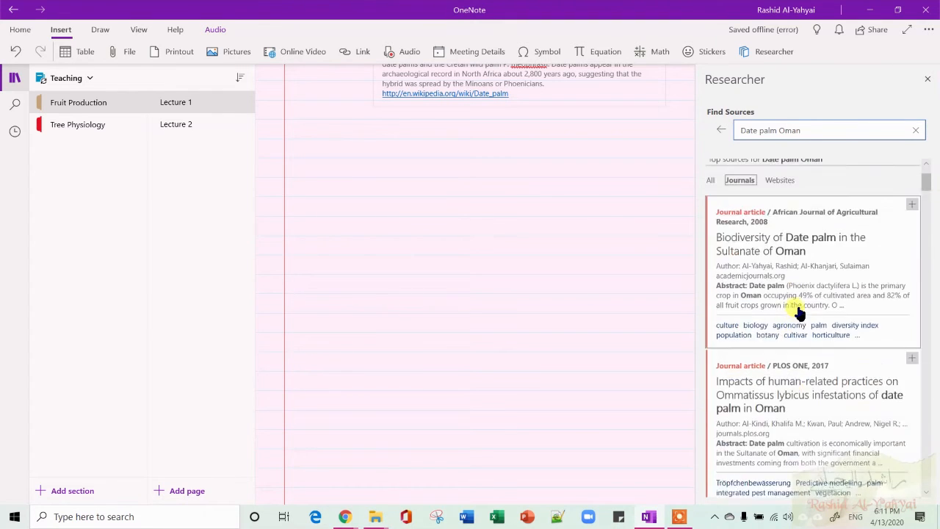
scroll(797, 311, up, 5)
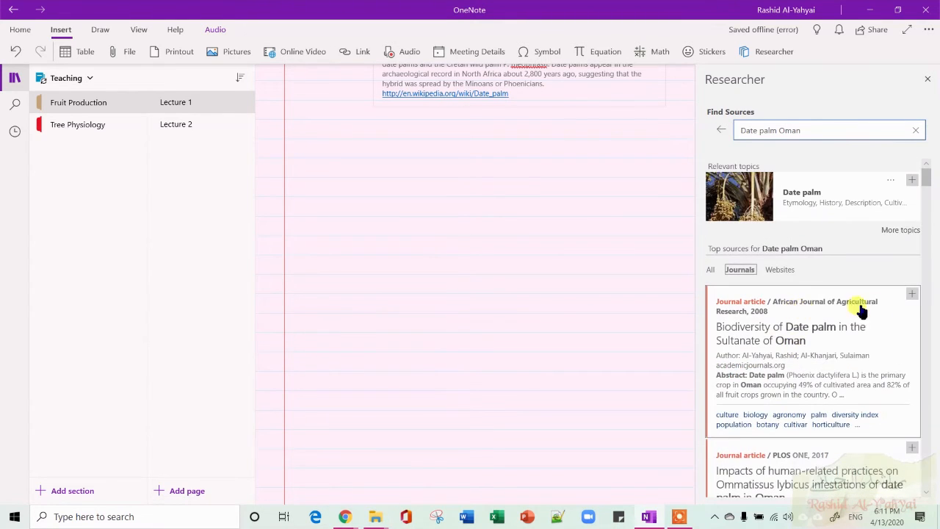
Add the first two journal article citations on date palm in Oman to the page.
click(913, 294)
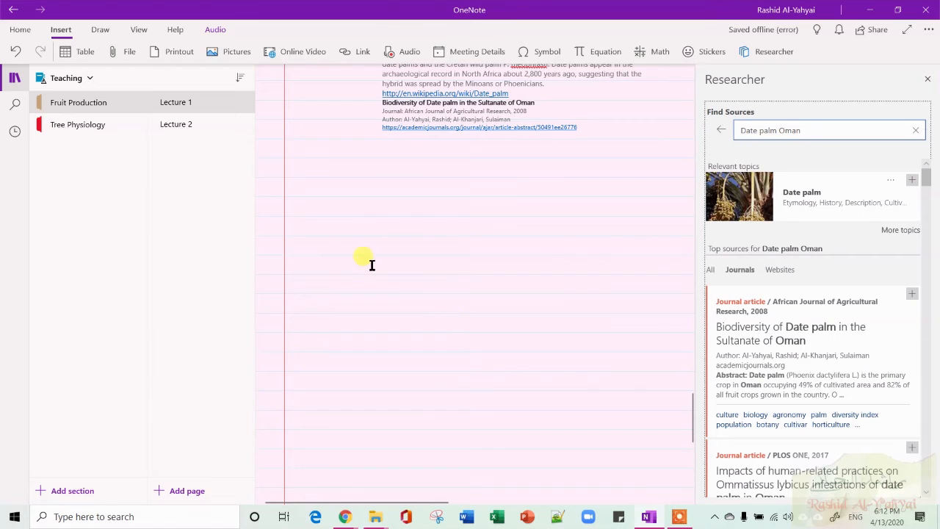
click(911, 448)
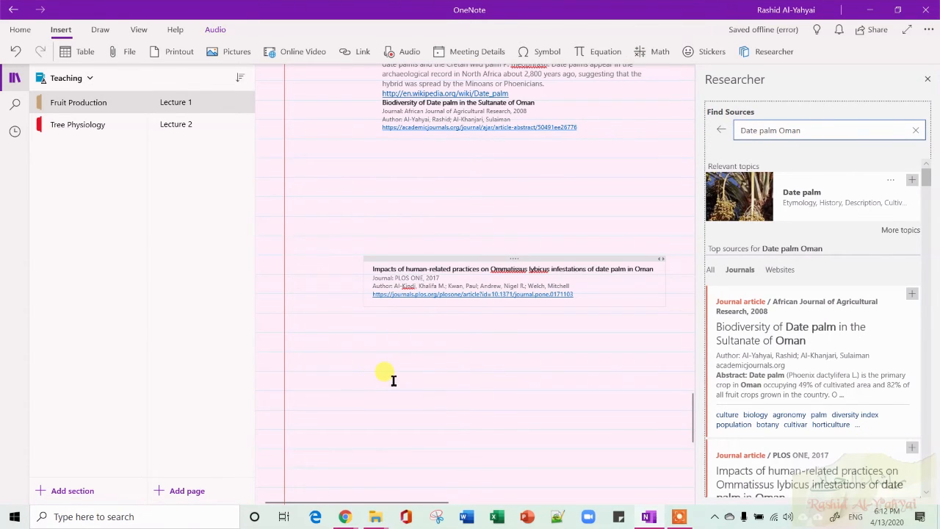
scroll(393, 380, down, 5)
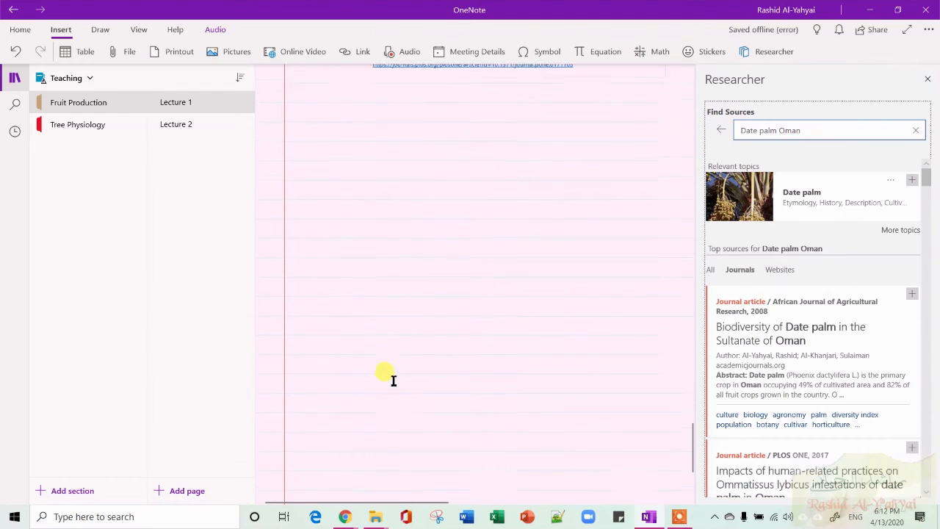
scroll(393, 379, up, 15)
scroll(393, 380, down, 10)
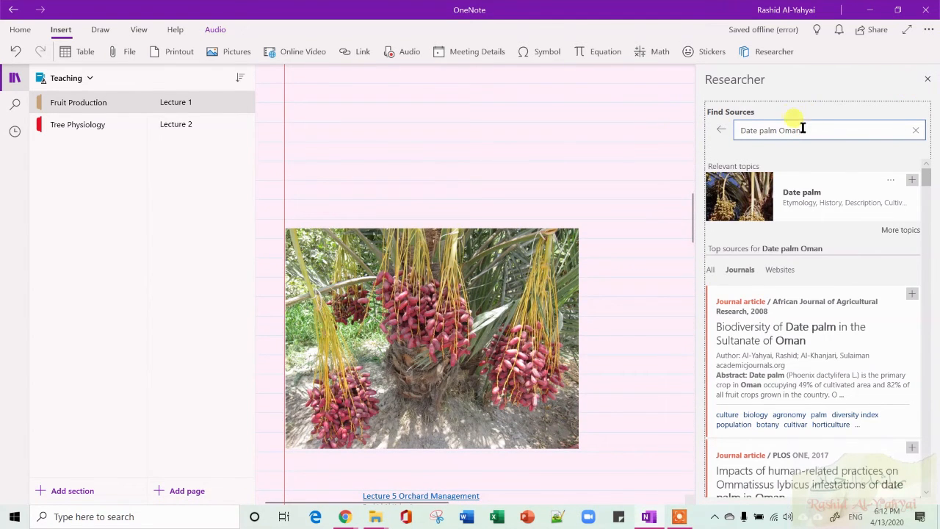
Close the Researcher pane and scroll through the sources added to the page.
drag(808, 130, 662, 128)
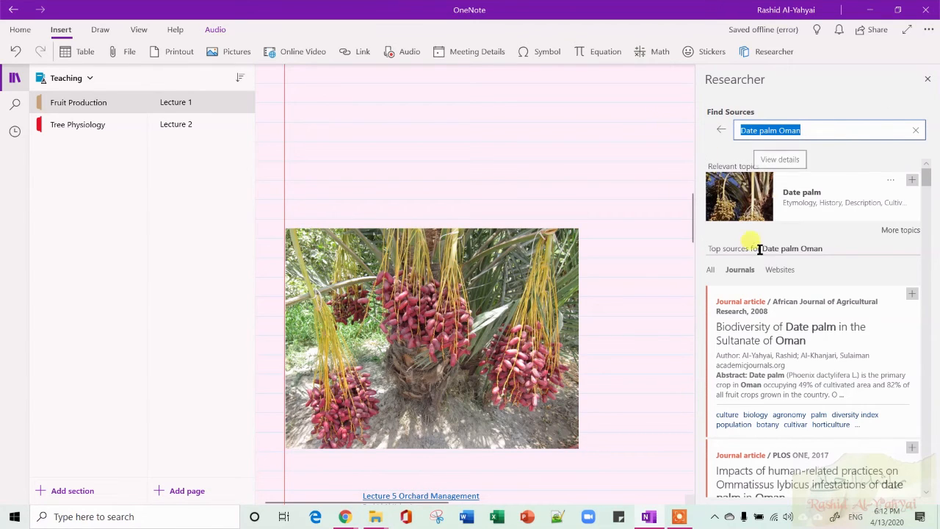
click(927, 81)
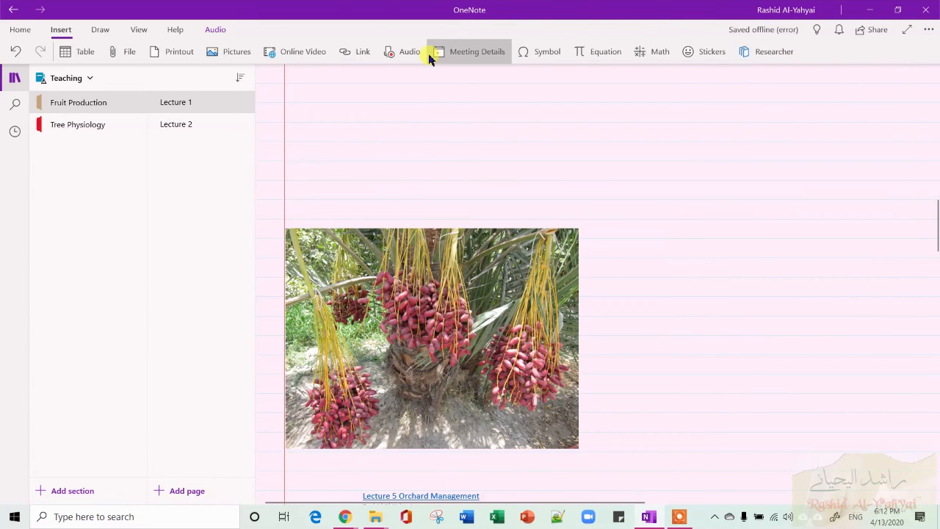
scroll(533, 233, down, 15)
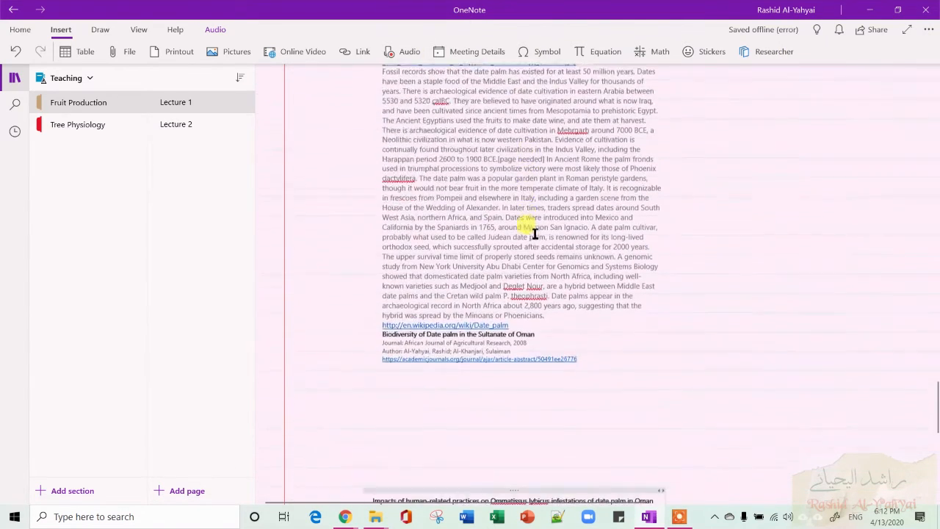
scroll(534, 233, down, 10)
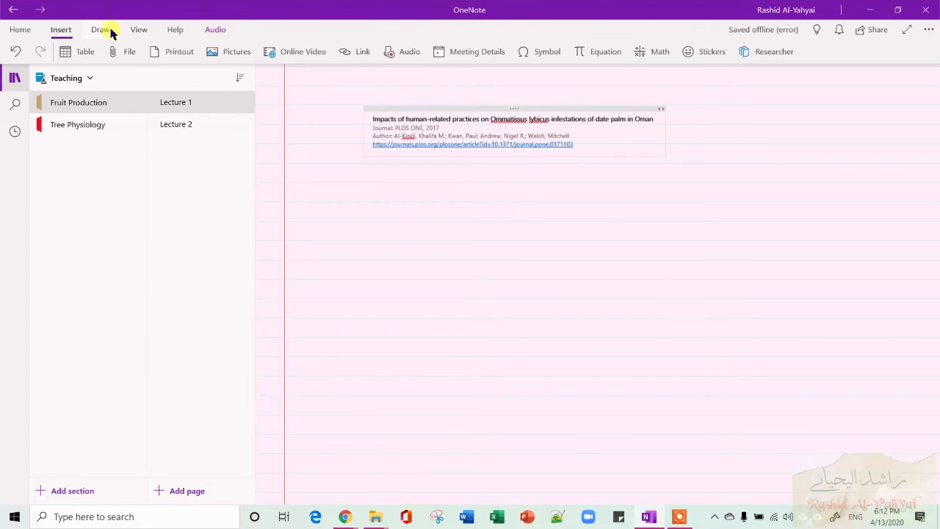
Switch to the drawing tools and open the Lecture 2 page in Tree Physiology.
click(99, 29)
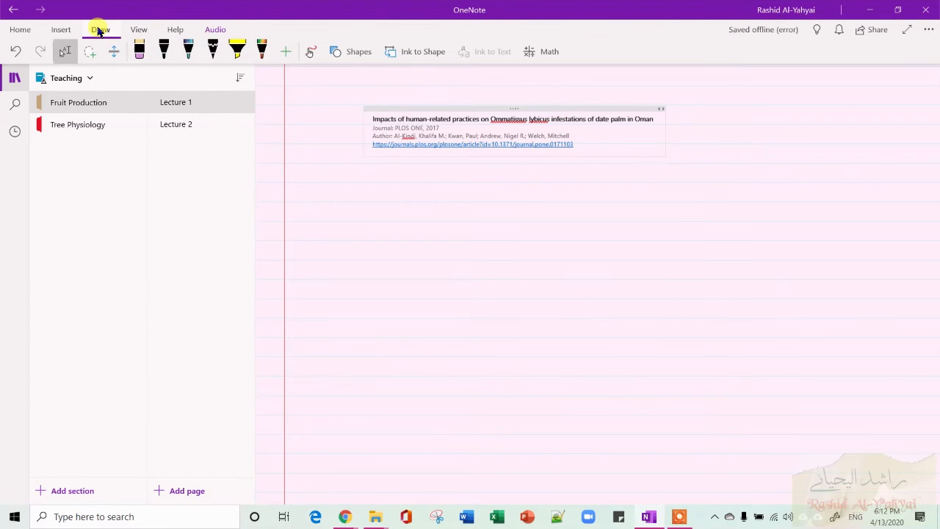
click(205, 124)
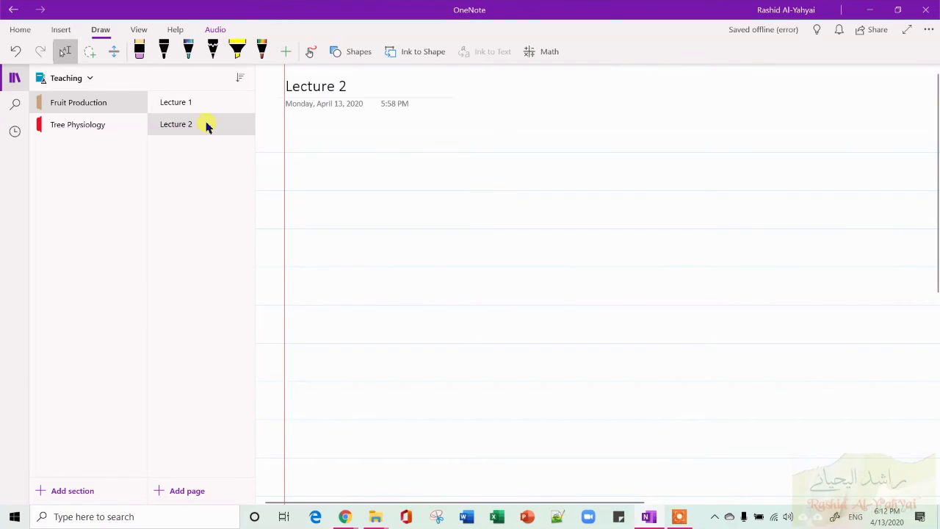
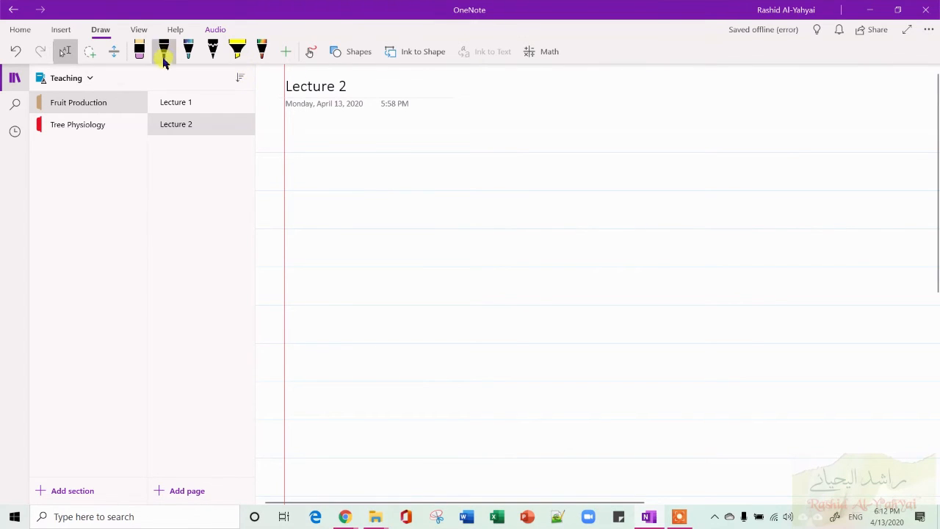
Select the rainbow pen and handwrite 'This is rainbow' on the page, underlining it with a rainbow stroke.
click(163, 59)
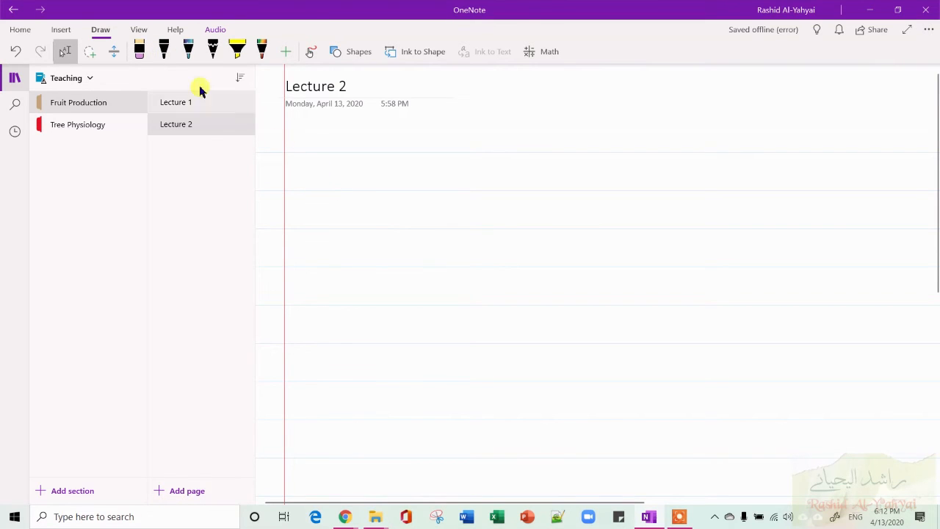
click(163, 53)
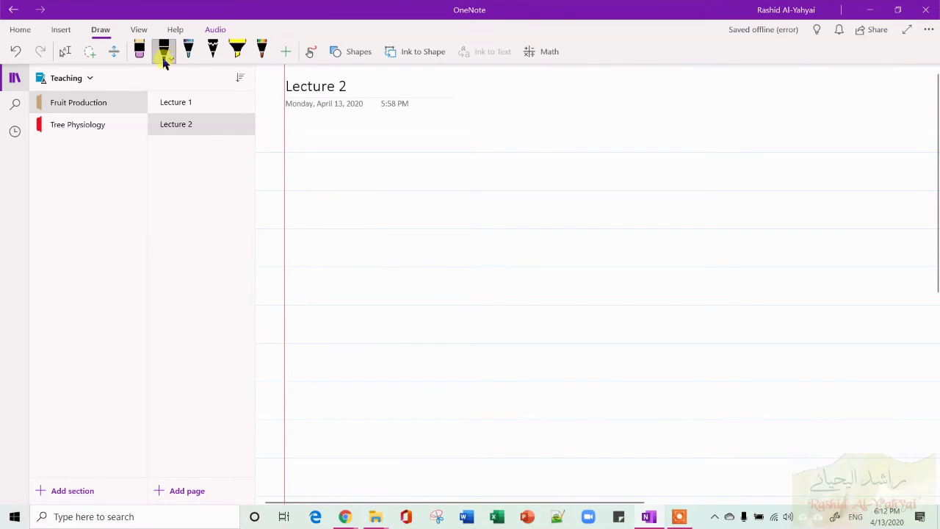
click(309, 53)
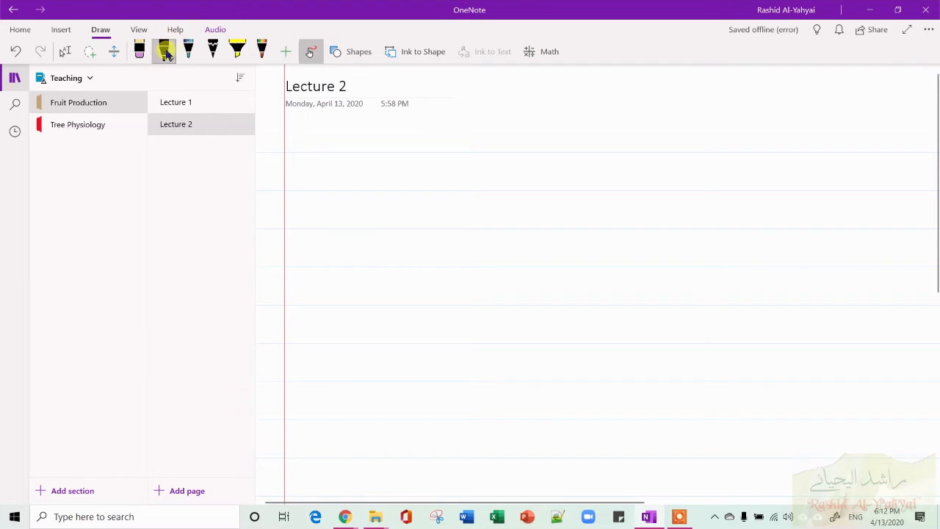
click(264, 60)
click(269, 58)
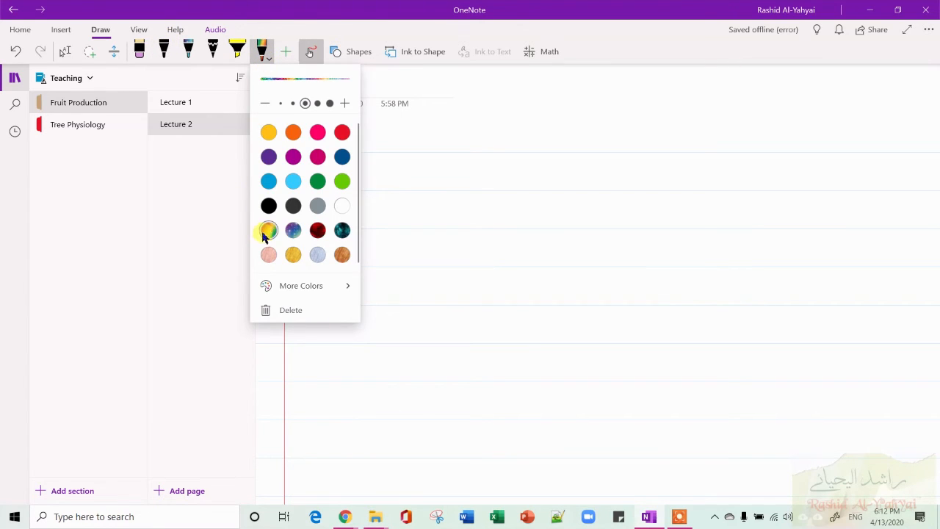
click(400, 182)
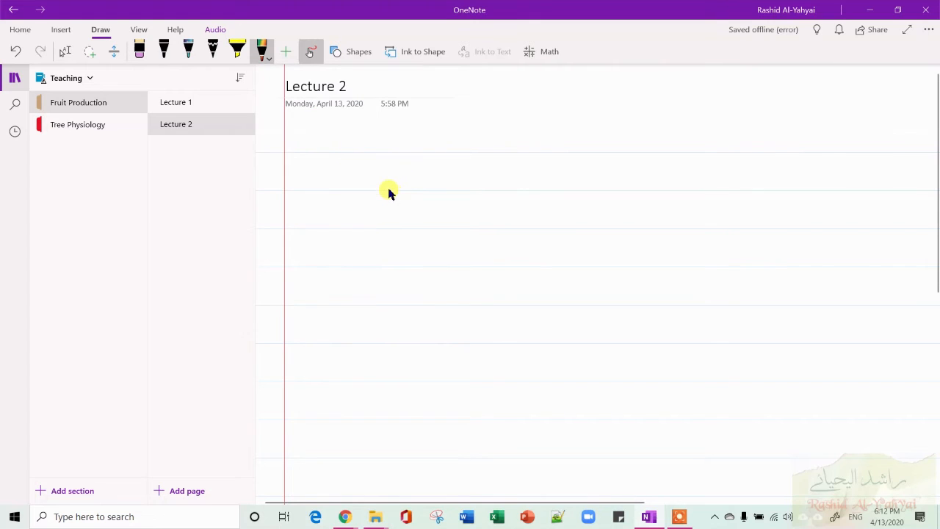
drag(379, 193, 401, 187)
drag(417, 178, 399, 210)
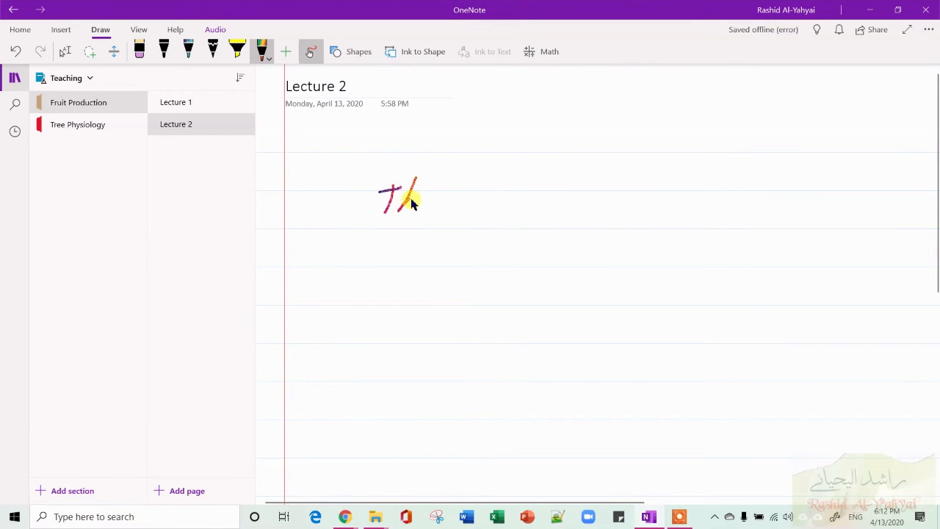
click(479, 178)
drag(476, 199, 584, 207)
click(561, 180)
drag(589, 173, 596, 207)
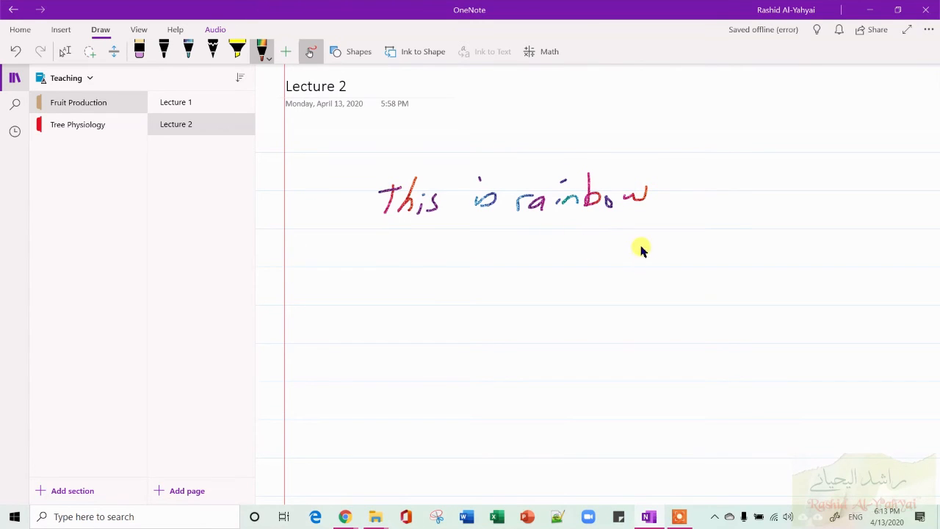
drag(680, 233, 367, 222)
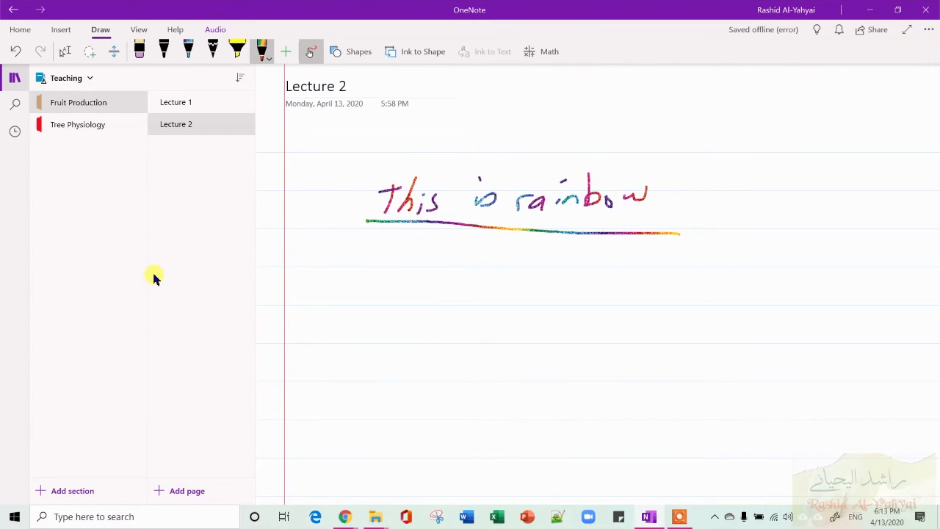
Switch to the black pen and handwrite 'Hello' below the underline.
click(266, 57)
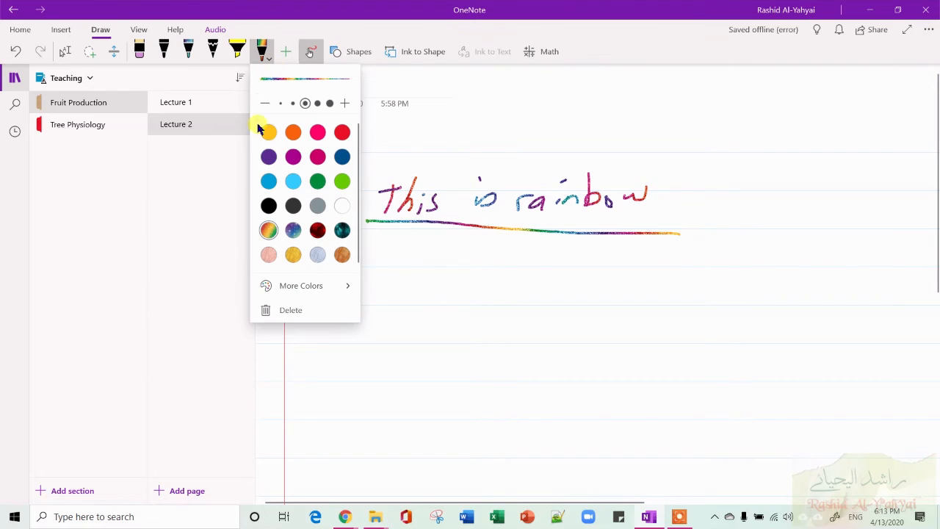
click(167, 57)
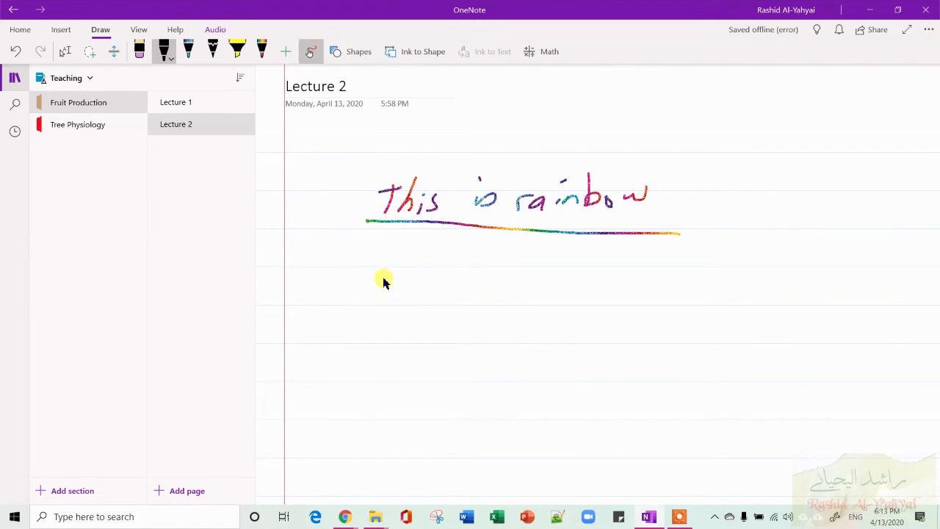
mouse_move(380, 272)
mouse_down()
mouse_move(389, 298)
mouse_move(424, 267)
mouse_move(450, 278)
mouse_up()
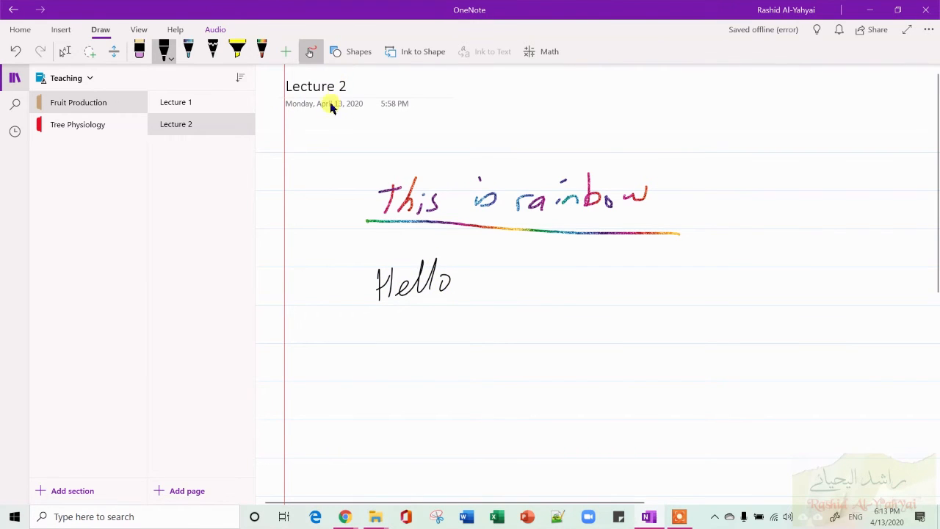
Lasso-select the handwritten 'Hello' and 'This is rainbow' and convert each to typed text with Ink to Text.
click(89, 51)
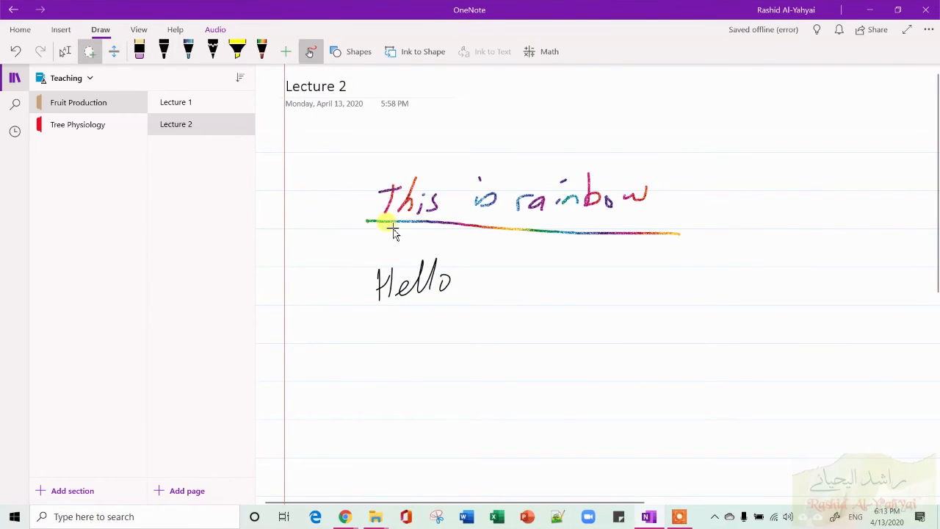
mouse_move(340, 243)
mouse_down()
mouse_move(371, 247)
mouse_move(416, 367)
mouse_move(357, 335)
mouse_up()
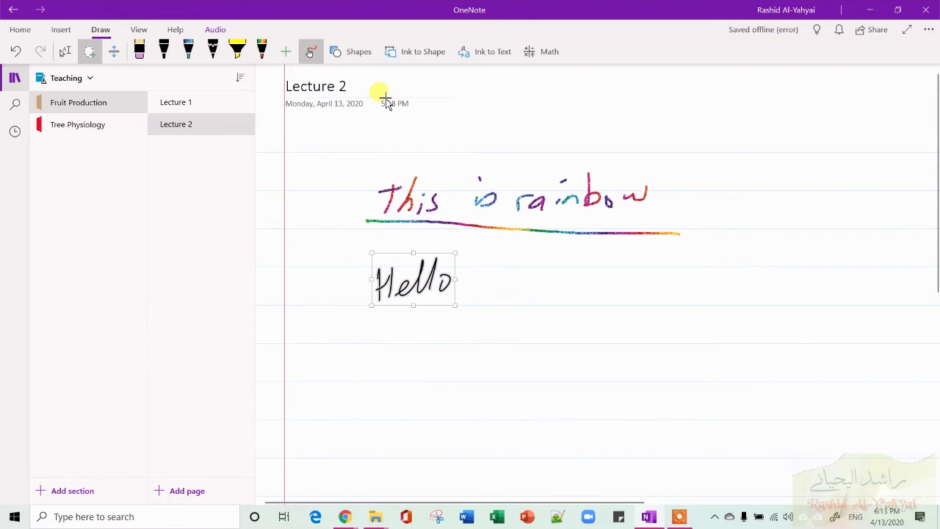
click(490, 52)
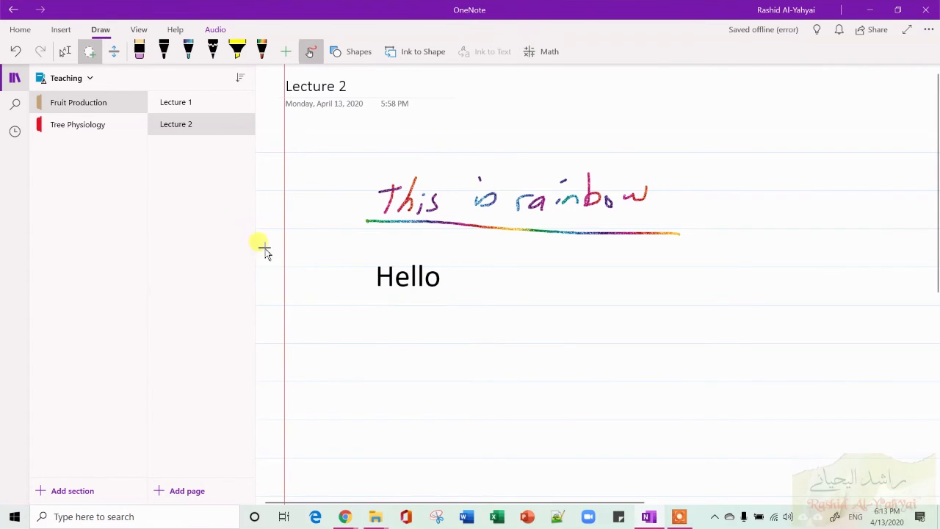
mouse_move(350, 146)
mouse_down()
mouse_move(474, 151)
mouse_move(683, 212)
mouse_move(455, 229)
mouse_move(360, 203)
mouse_move(372, 153)
mouse_move(360, 151)
mouse_up()
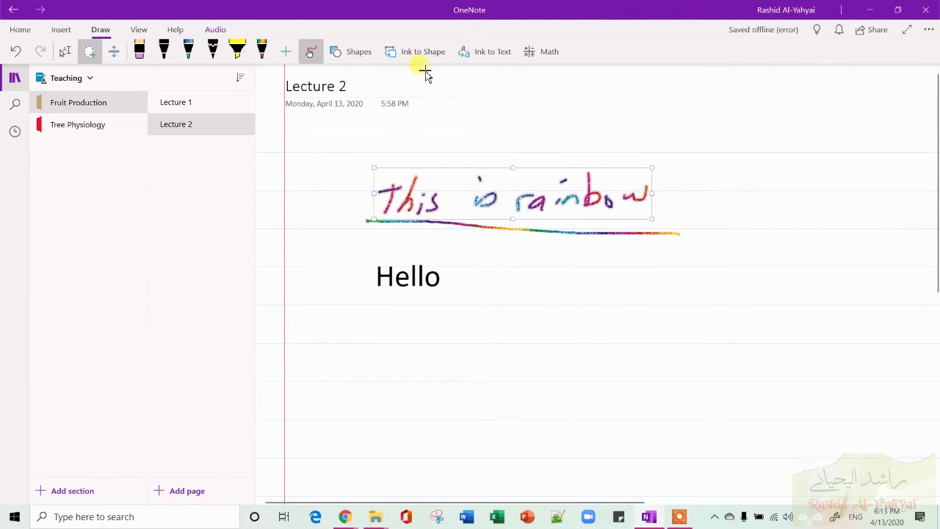
click(492, 56)
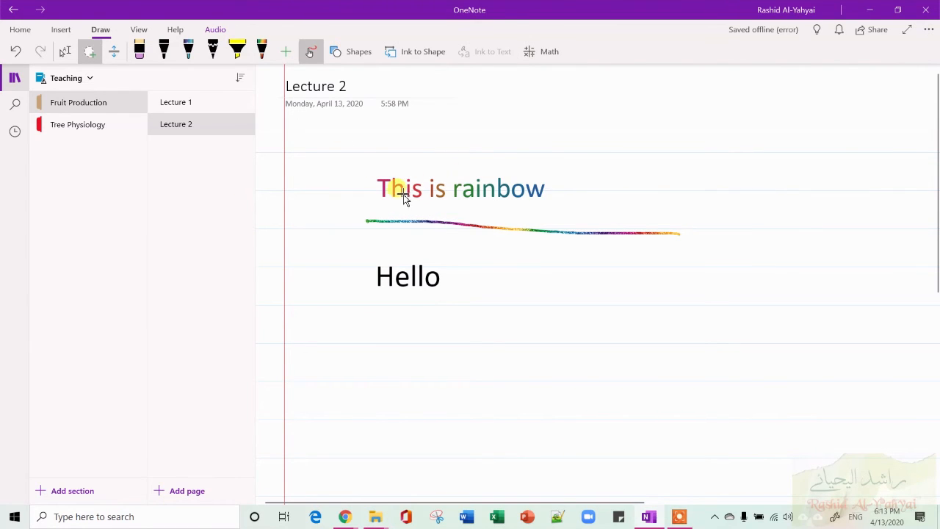
Change the multicolour pen's ink to Galaxy.
click(359, 53)
click(357, 52)
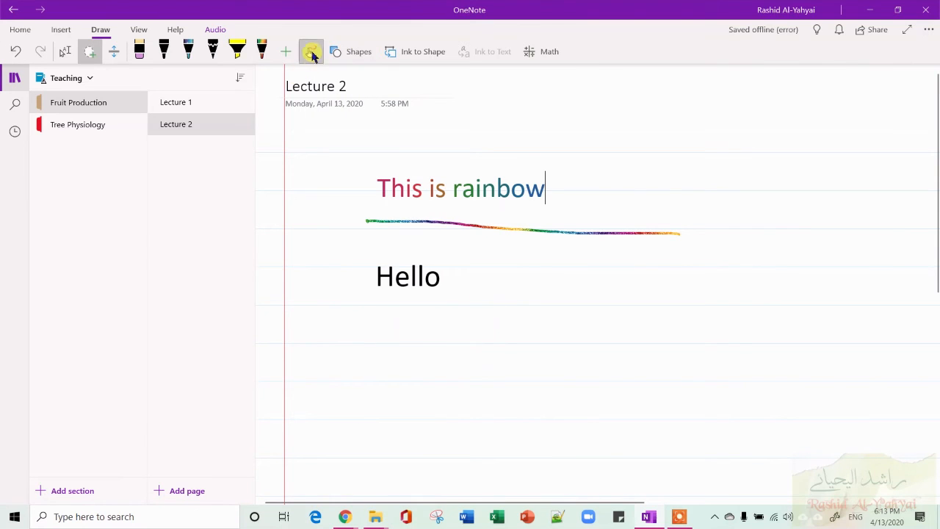
click(352, 55)
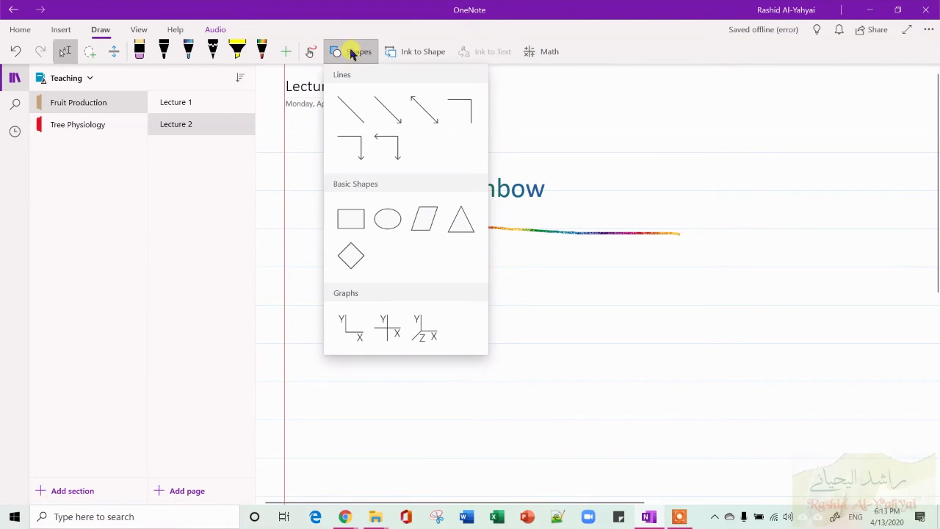
click(264, 54)
click(264, 57)
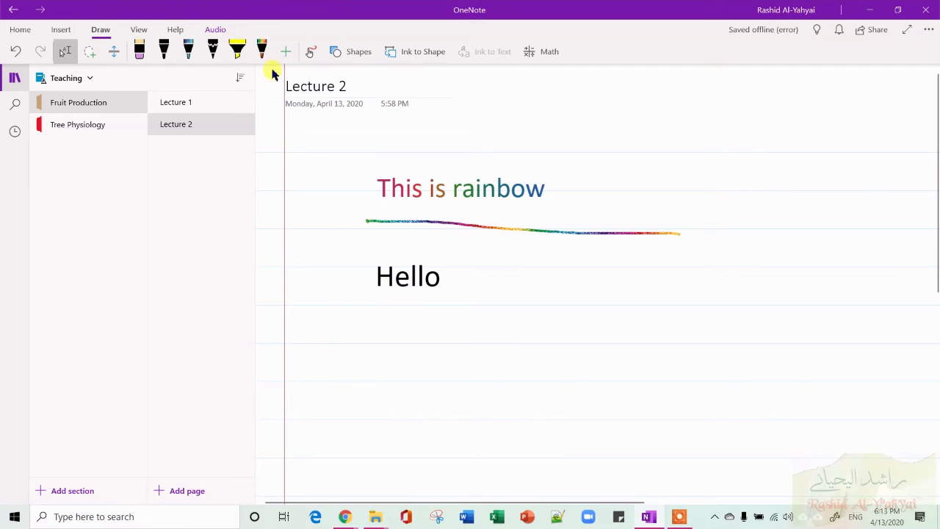
click(270, 64)
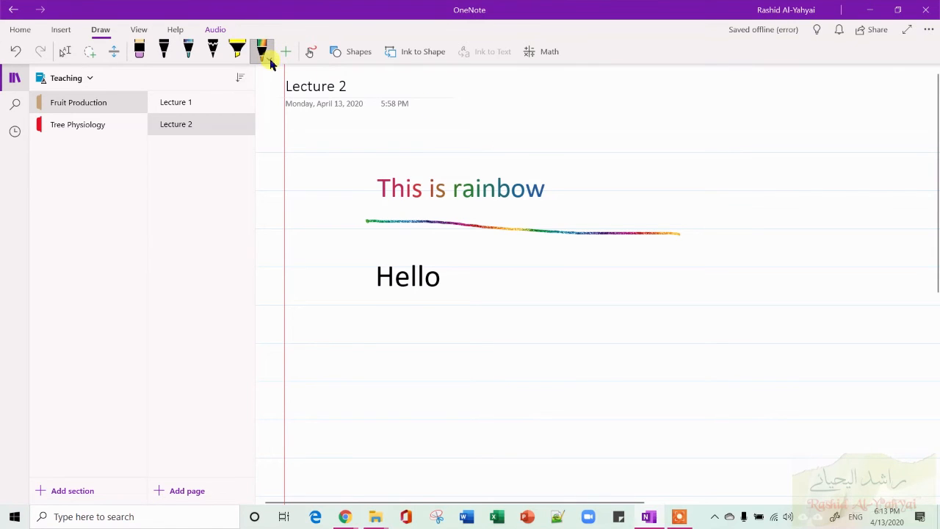
click(267, 59)
click(293, 230)
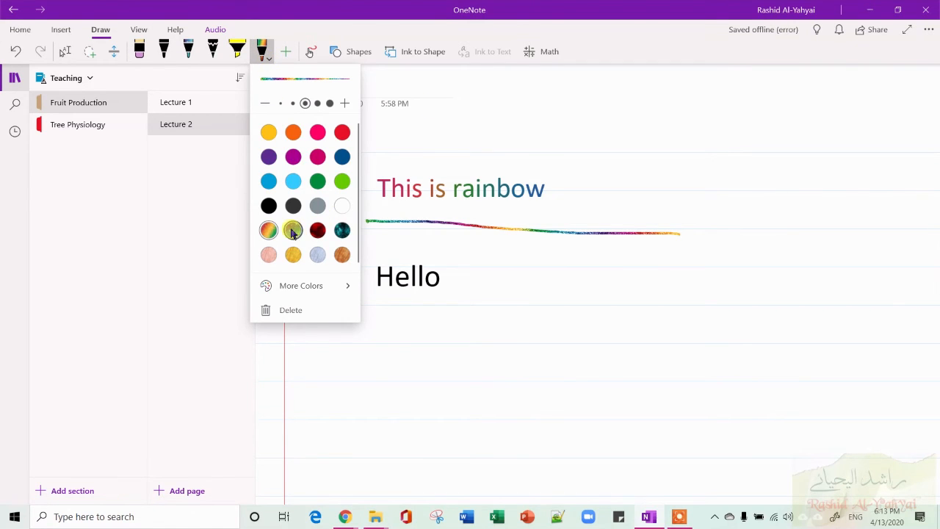
click(726, 110)
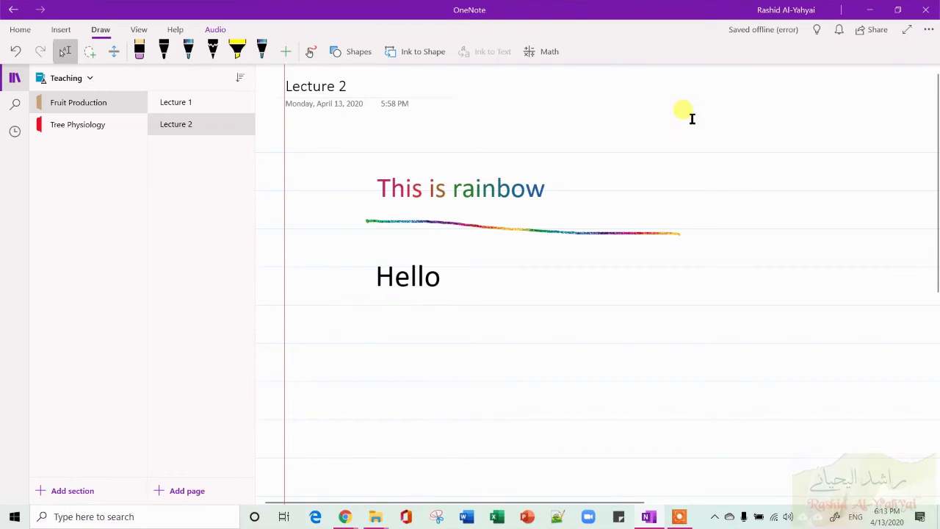
Insert a shape from the Shapes gallery near the top right of the page.
click(359, 53)
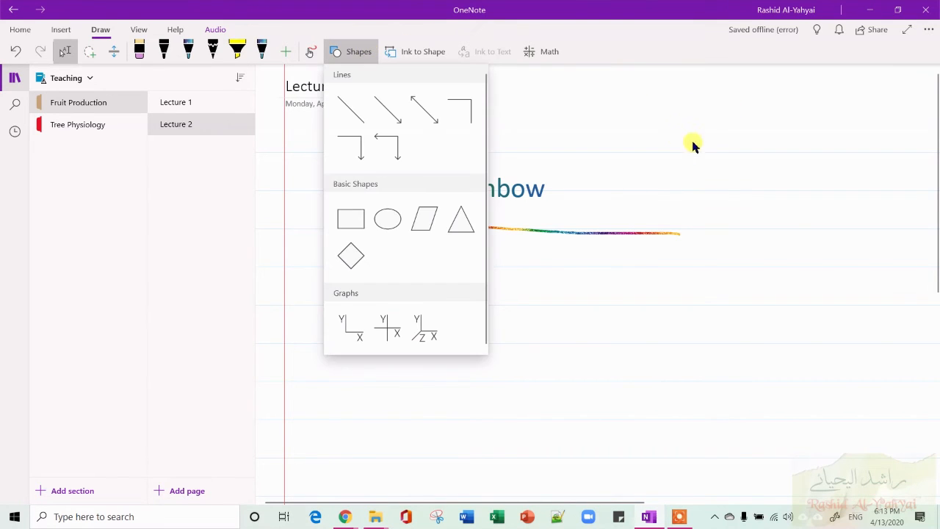
click(391, 219)
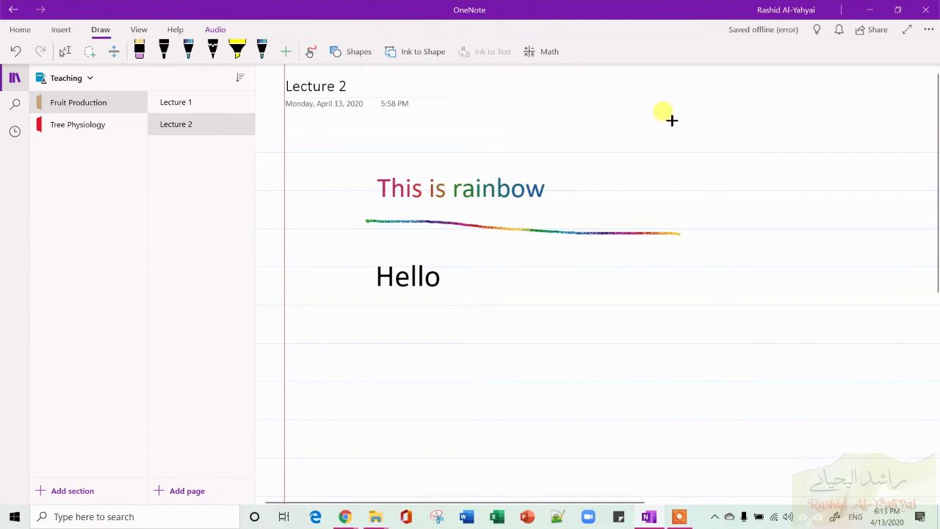
mouse_move(671, 120)
mouse_down()
mouse_move(663, 203)
mouse_move(788, 231)
mouse_move(744, 227)
mouse_up()
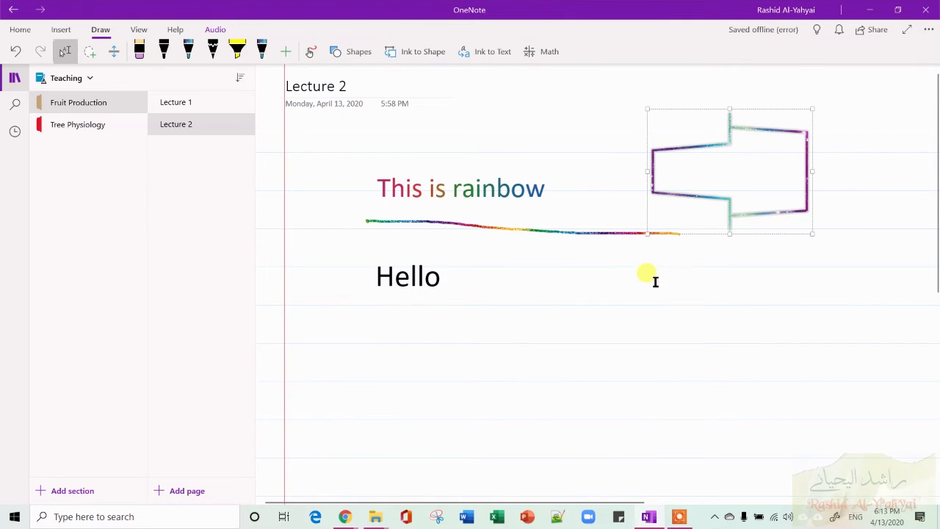
Draw a rectangle shape to the right of 'Hello'.
click(360, 52)
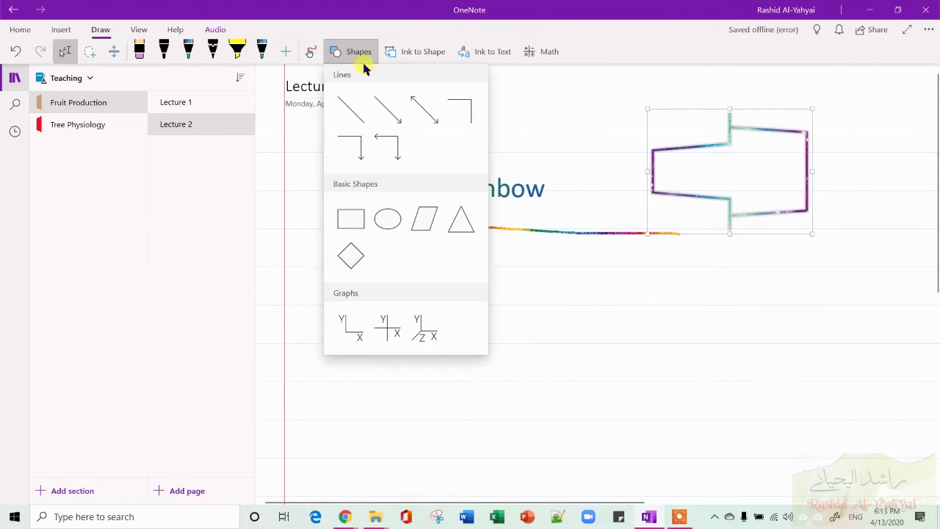
click(350, 219)
drag(501, 267, 603, 362)
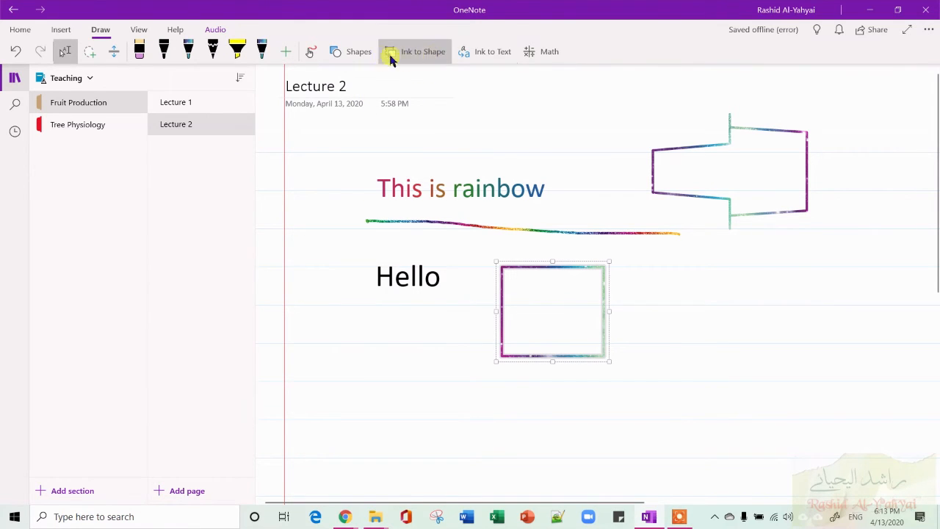
Turn on Ink to Shape and sketch an ellipse to the right of the rectangle.
click(310, 51)
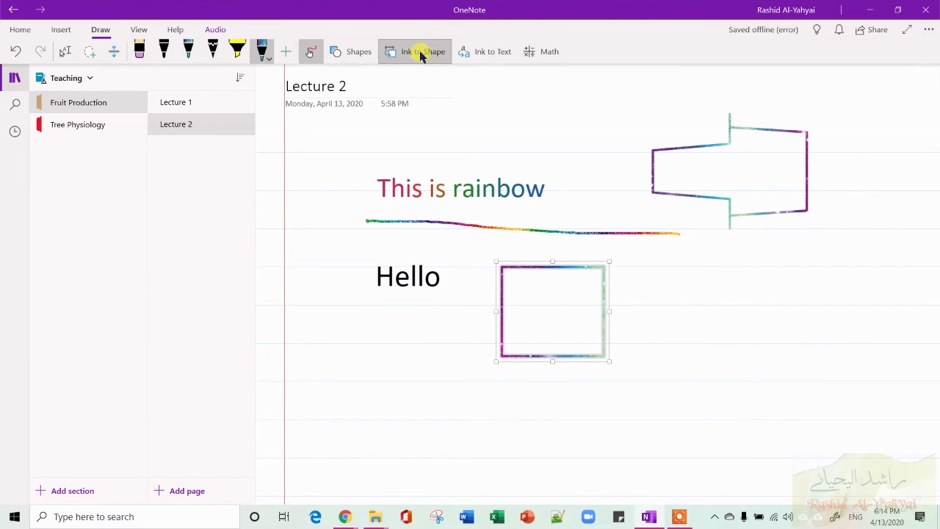
click(422, 56)
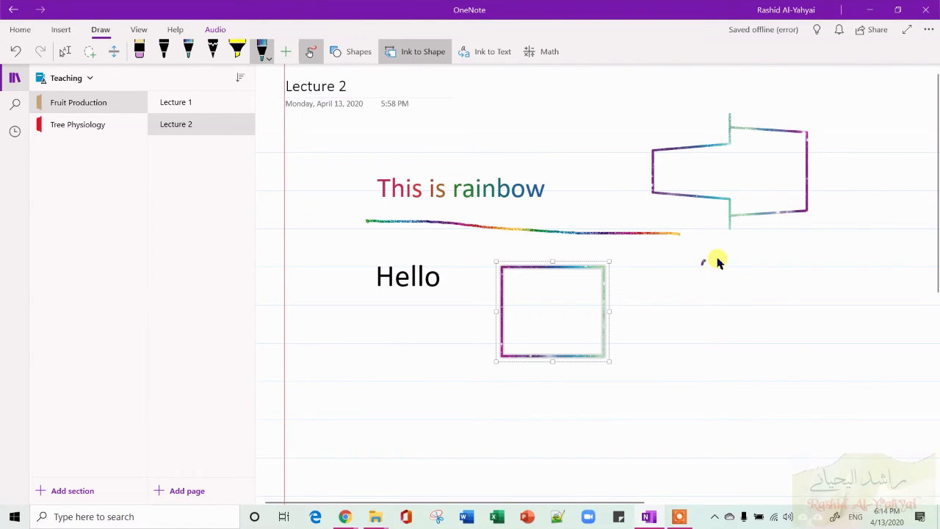
mouse_move(717, 260)
mouse_down()
mouse_move(805, 318)
mouse_move(709, 361)
mouse_move(683, 304)
mouse_move(709, 267)
mouse_up()
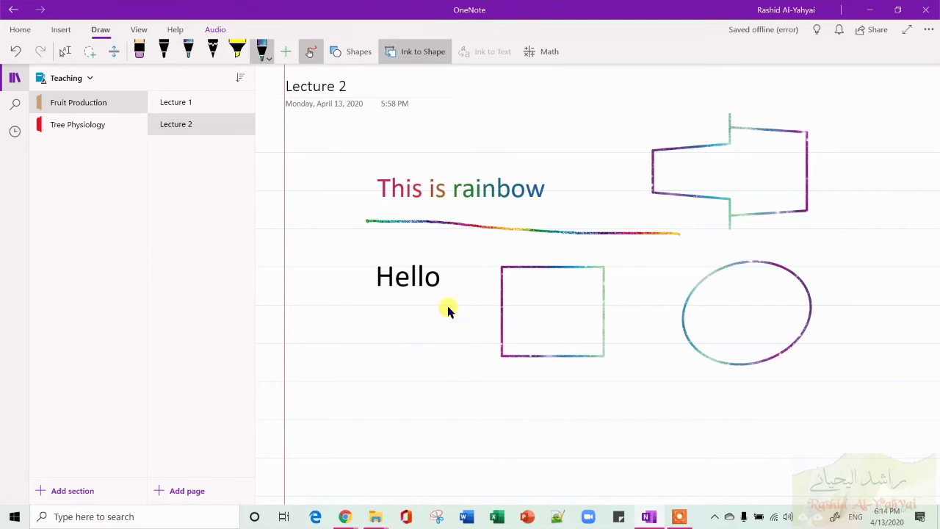
Sketch a rectangle below 'Hello' as a converted shape, then turn Ink to Shape off.
mouse_move(360, 324)
mouse_down()
mouse_move(447, 325)
mouse_move(452, 359)
mouse_move(363, 389)
mouse_move(363, 332)
mouse_up()
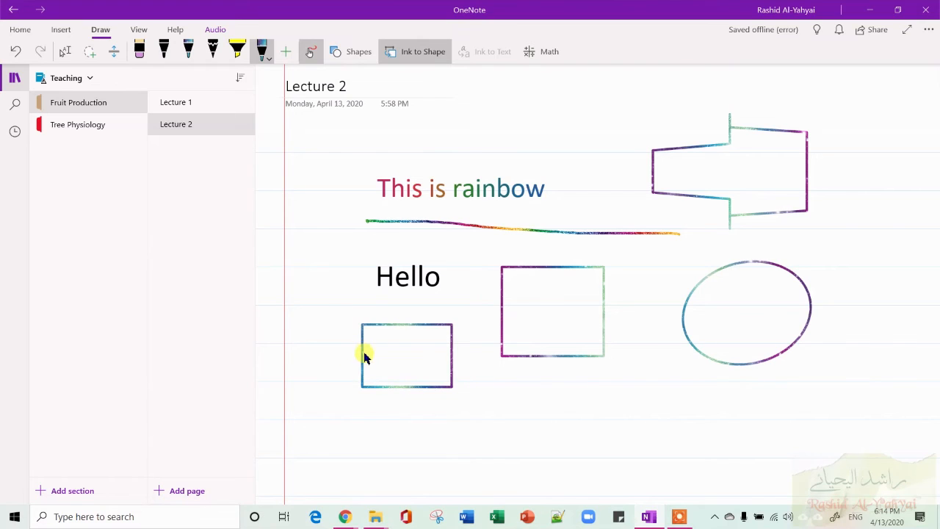
click(405, 58)
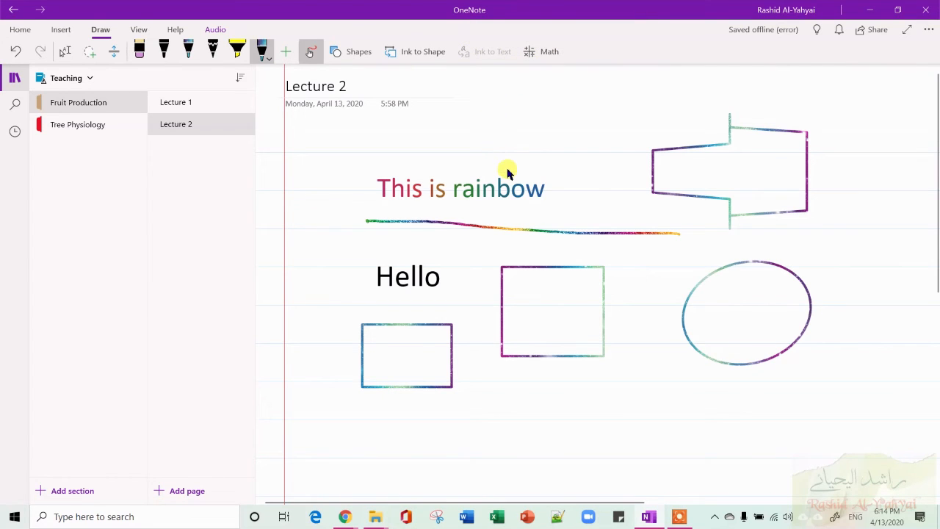
Switch to the black pen and handwrite the equation 10 = 2/x further down the page.
scroll(507, 170, down, 5)
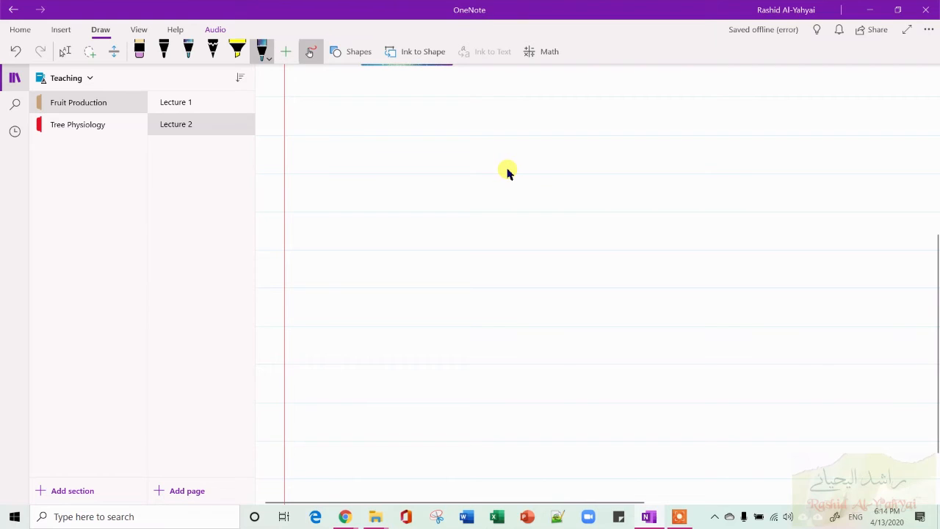
click(166, 61)
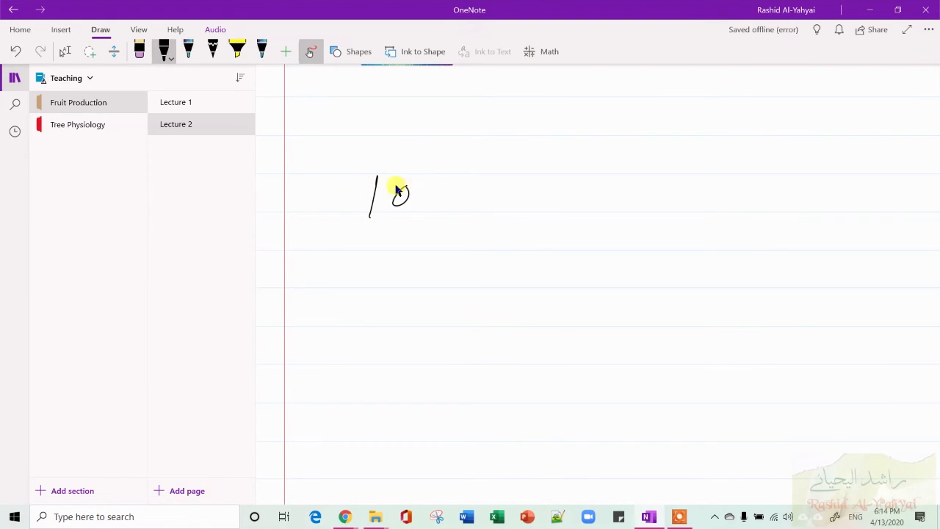
mouse_move(484, 184)
mouse_down()
mouse_move(481, 210)
mouse_move(521, 205)
mouse_move(474, 223)
mouse_move(489, 264)
mouse_up()
drag(502, 236, 534, 248)
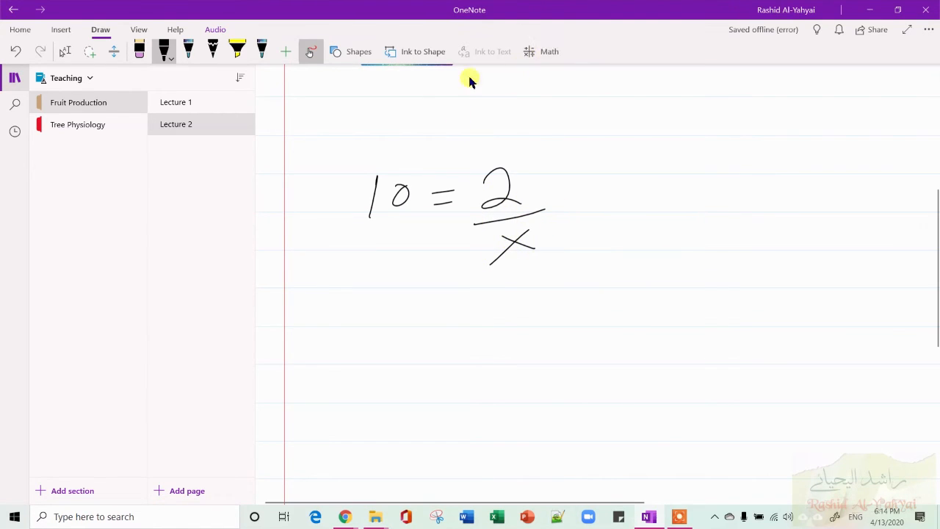
Lasso-select the handwritten equation 10 = 2/x and open it in Math.
click(87, 57)
mouse_move(369, 101)
mouse_down()
mouse_move(570, 216)
mouse_move(281, 373)
mouse_move(287, 351)
mouse_up()
click(541, 51)
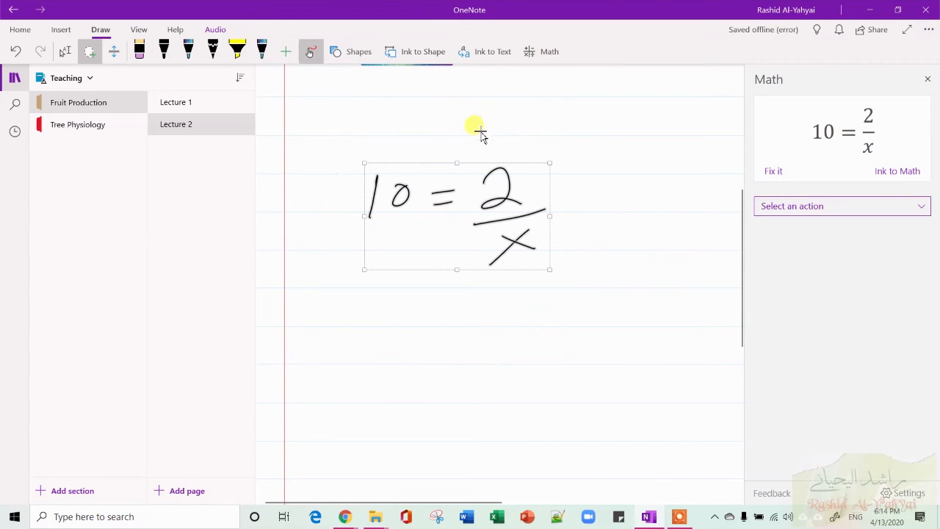
Solve the recognized equation for x in the Math pane.
click(774, 174)
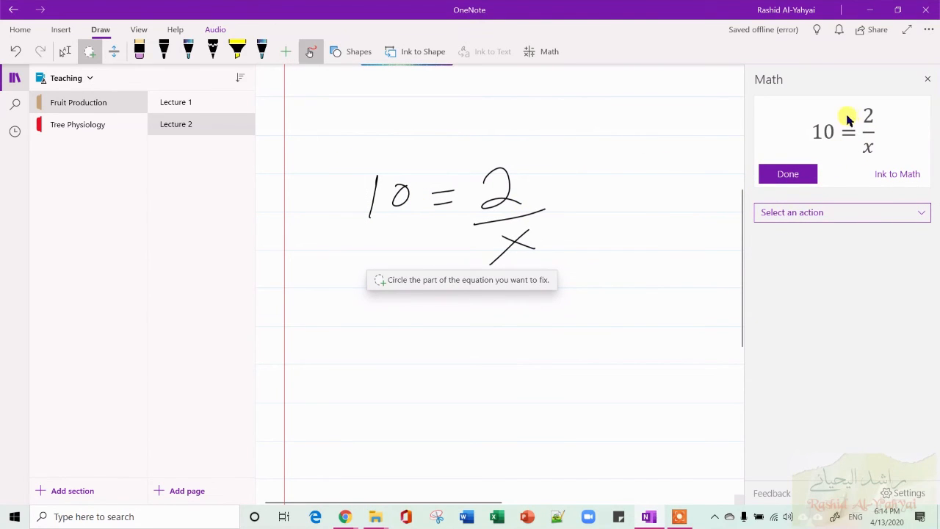
click(783, 175)
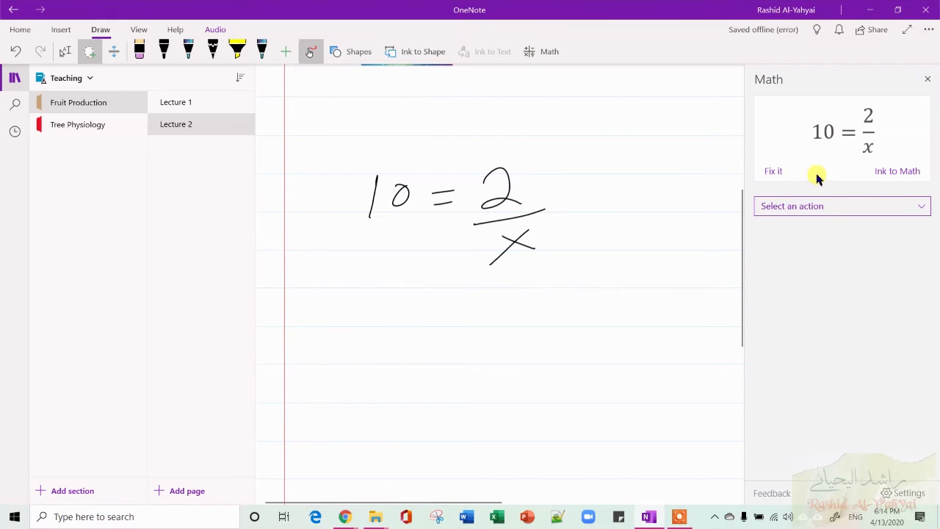
click(815, 207)
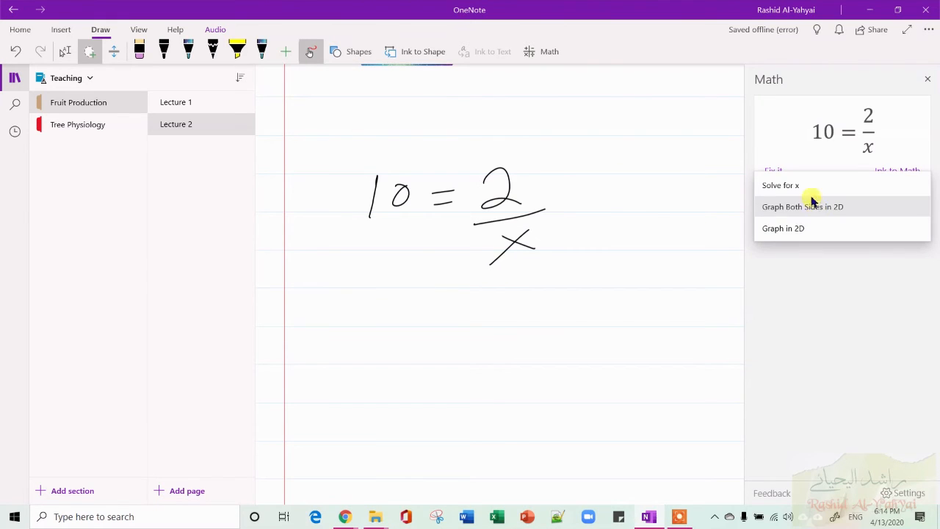
click(809, 187)
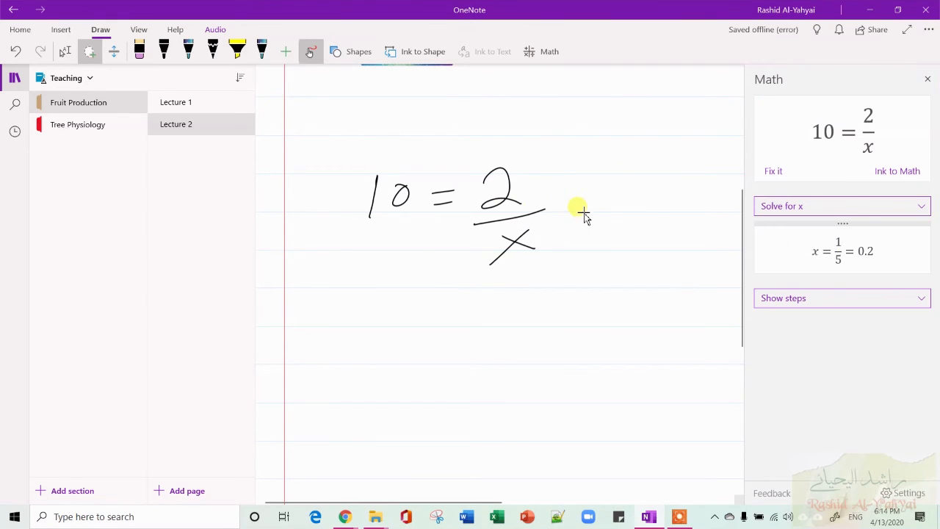
Preview the equation as Graph in 2D and Graph Both Sides in 2D, then return to Solve for x.
click(855, 210)
click(780, 252)
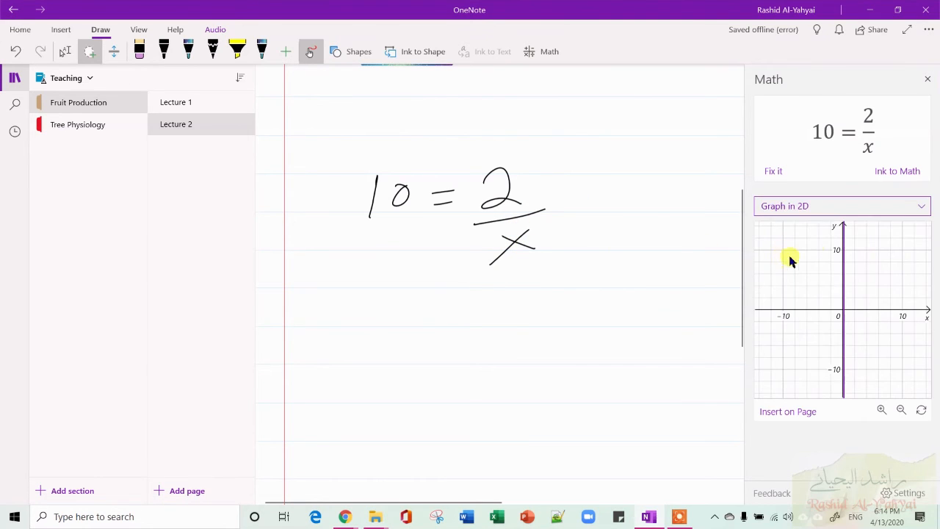
click(844, 210)
click(832, 189)
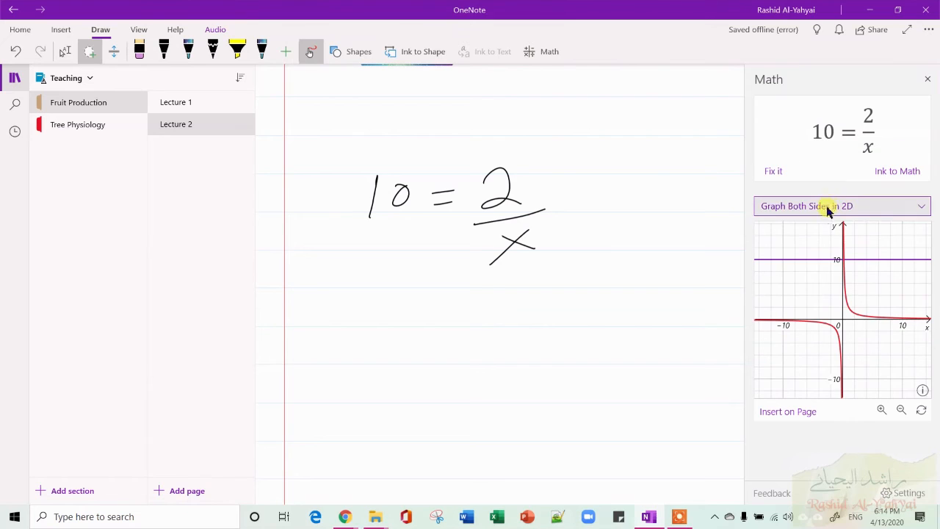
click(823, 208)
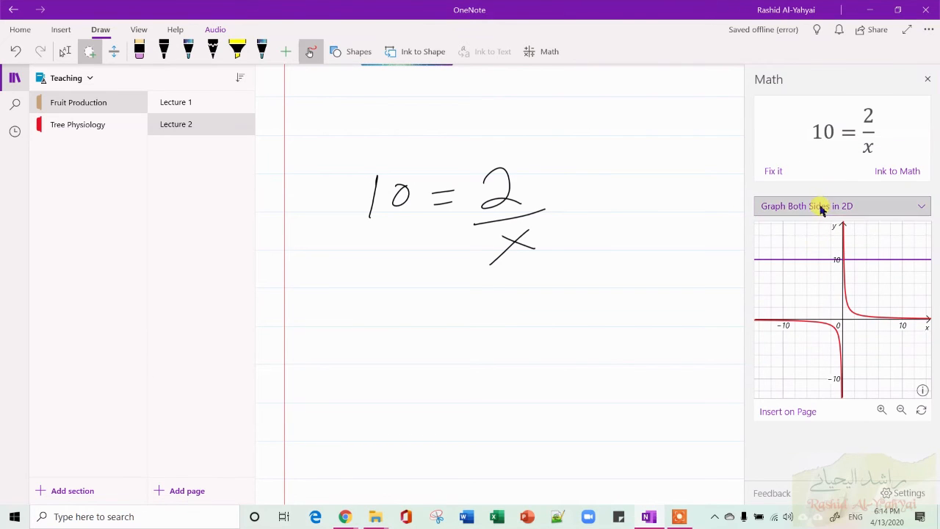
click(802, 188)
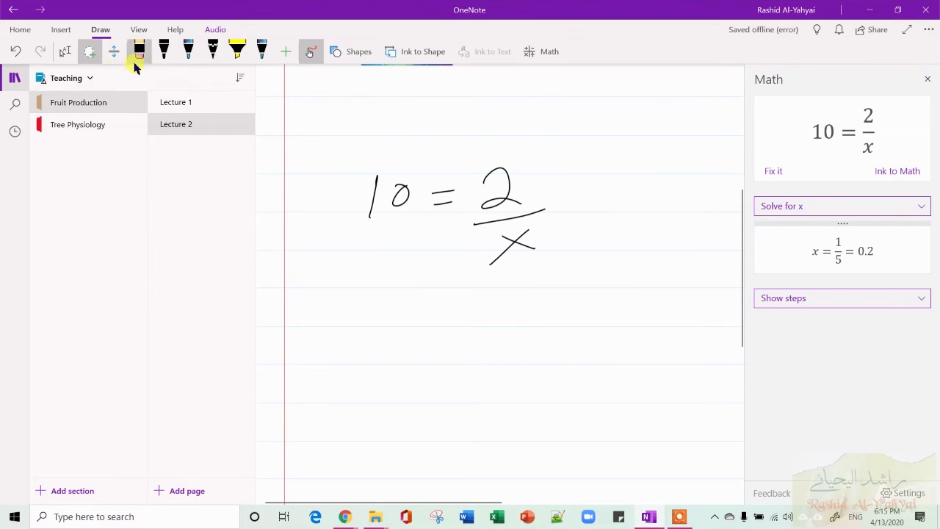
Handwrite the expression 123/56 = below the first equation with the black pen.
click(87, 59)
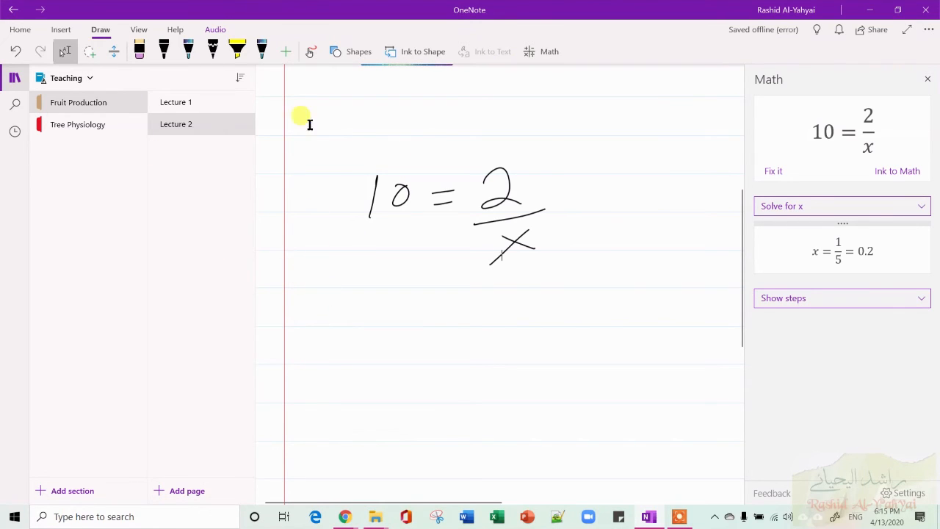
click(309, 51)
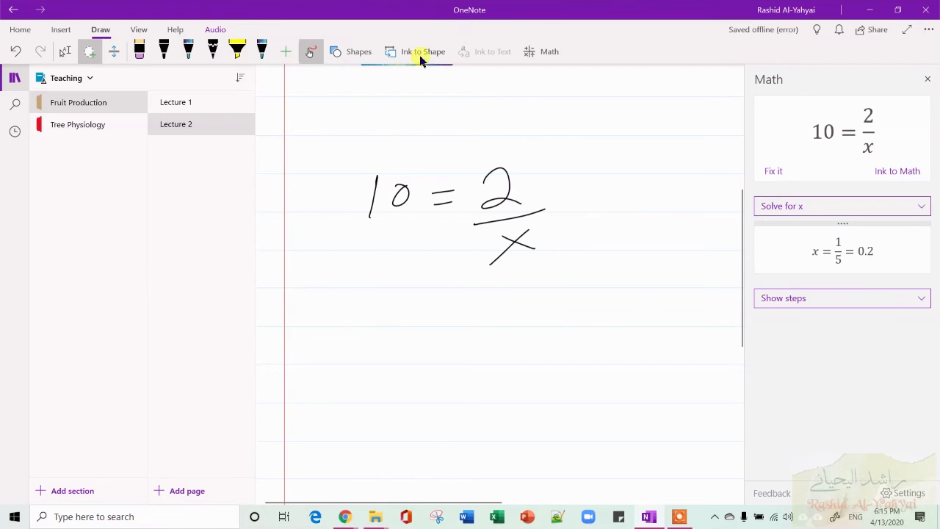
click(67, 52)
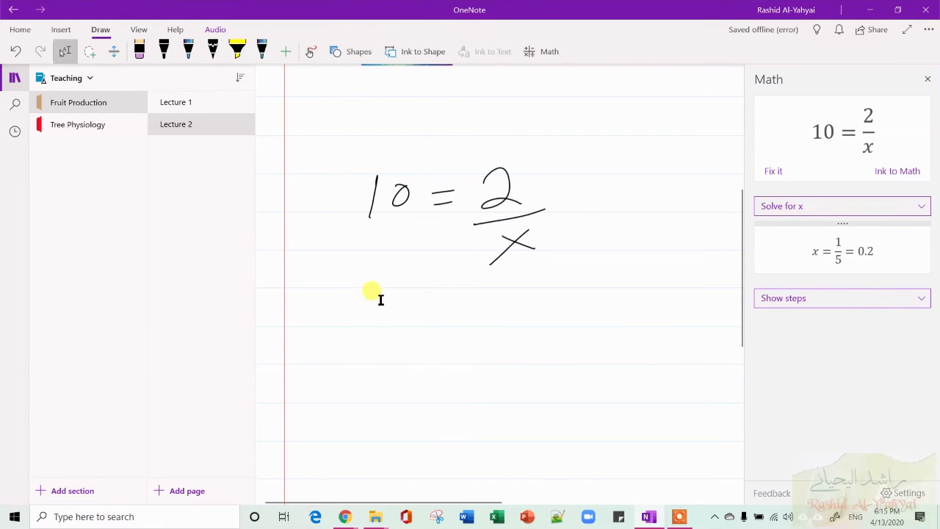
click(310, 52)
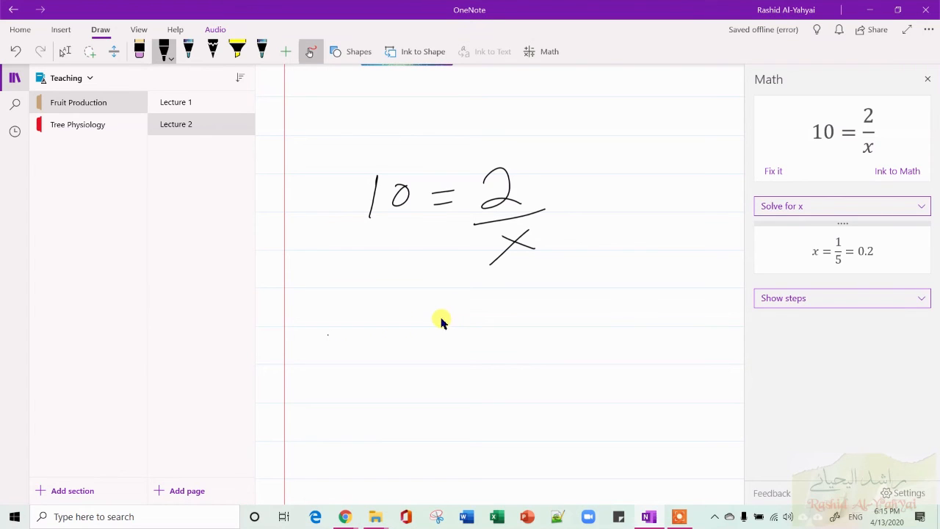
mouse_move(473, 304)
mouse_down()
mouse_move(475, 332)
mouse_move(439, 358)
mouse_up()
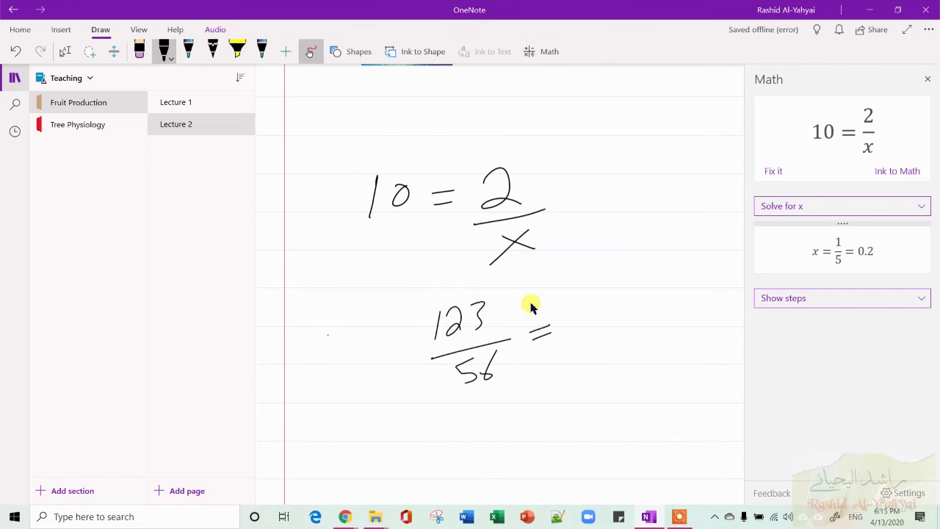
Lasso-select the 123/56 expression, open it in Math and choose the Evaluate action.
click(89, 52)
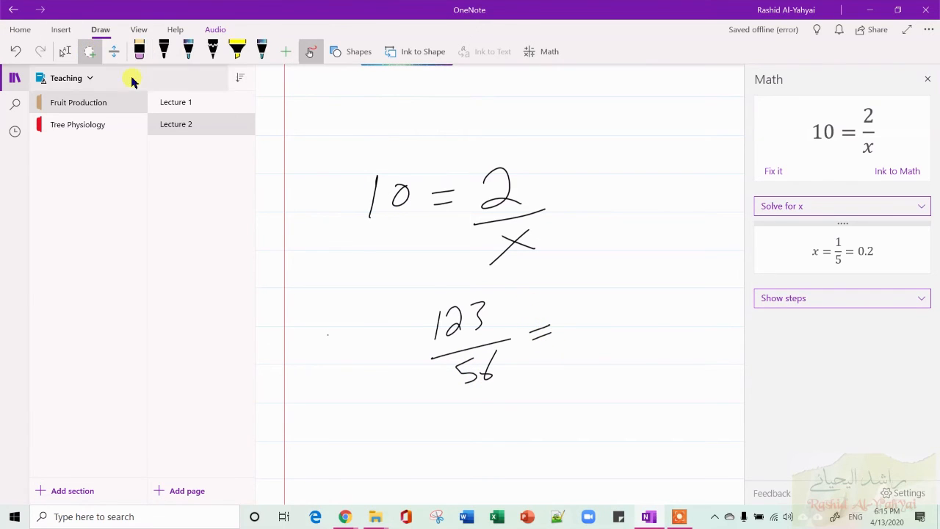
mouse_move(427, 284)
mouse_down()
mouse_move(591, 340)
mouse_move(393, 421)
mouse_up()
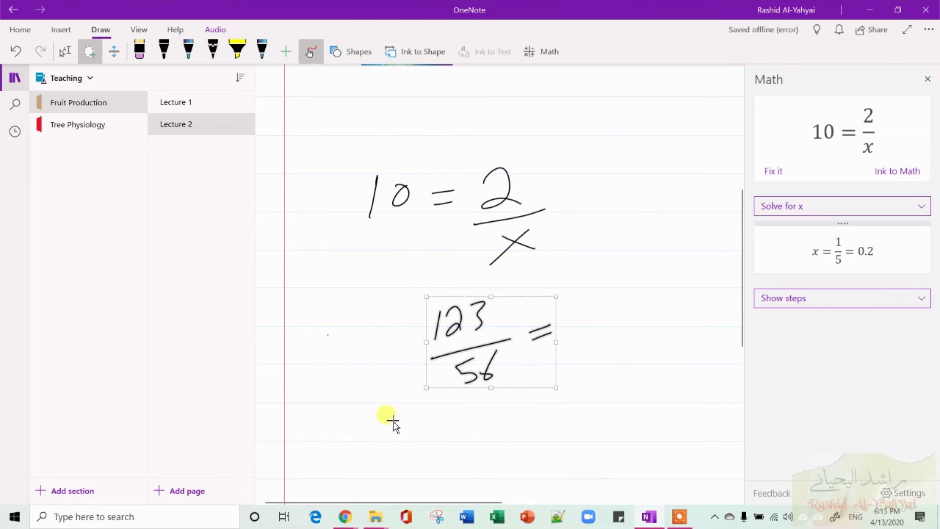
click(557, 53)
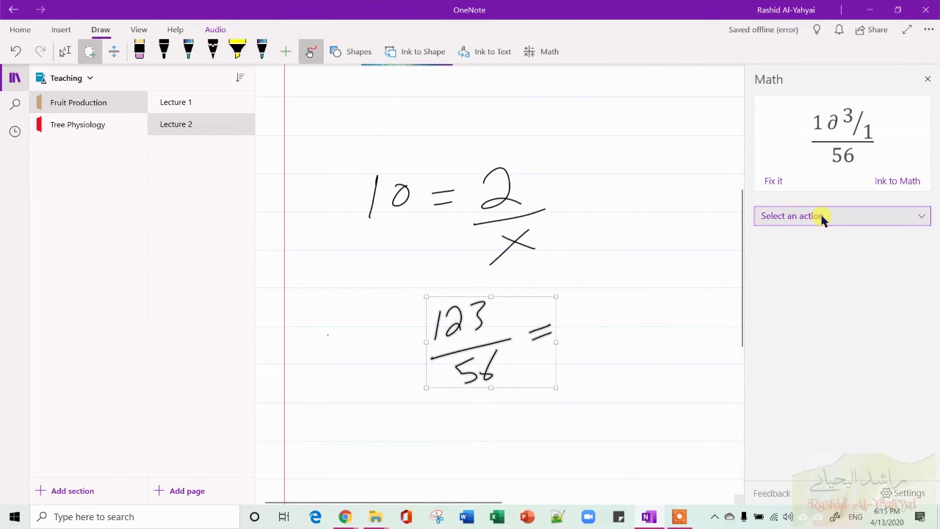
click(823, 217)
click(785, 196)
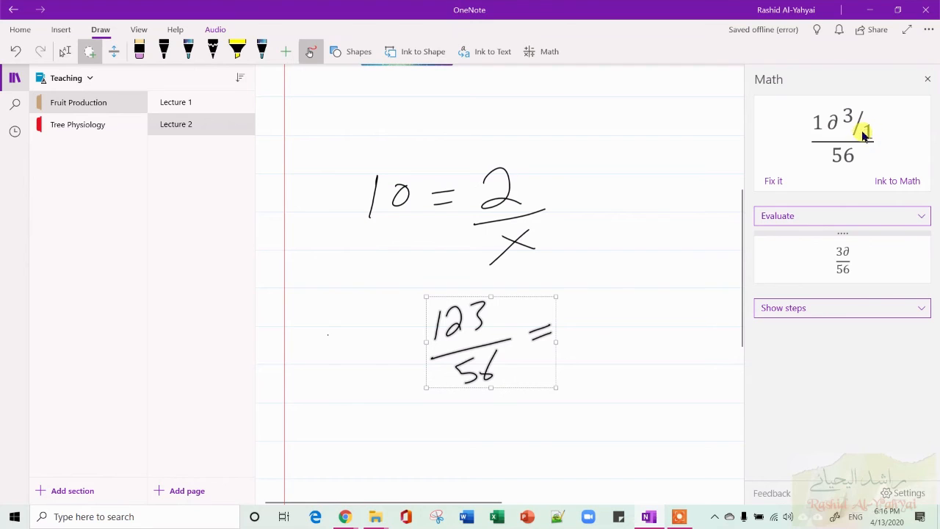
Fix the misrecognized numerator so the Math pane reads it as 123.
click(773, 176)
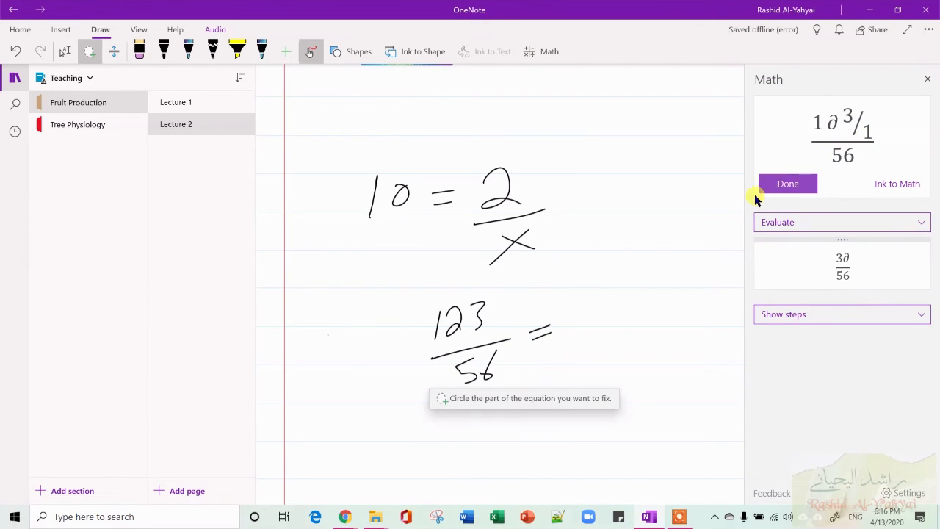
mouse_move(409, 298)
mouse_down()
mouse_move(508, 308)
mouse_move(419, 360)
mouse_move(396, 326)
mouse_up()
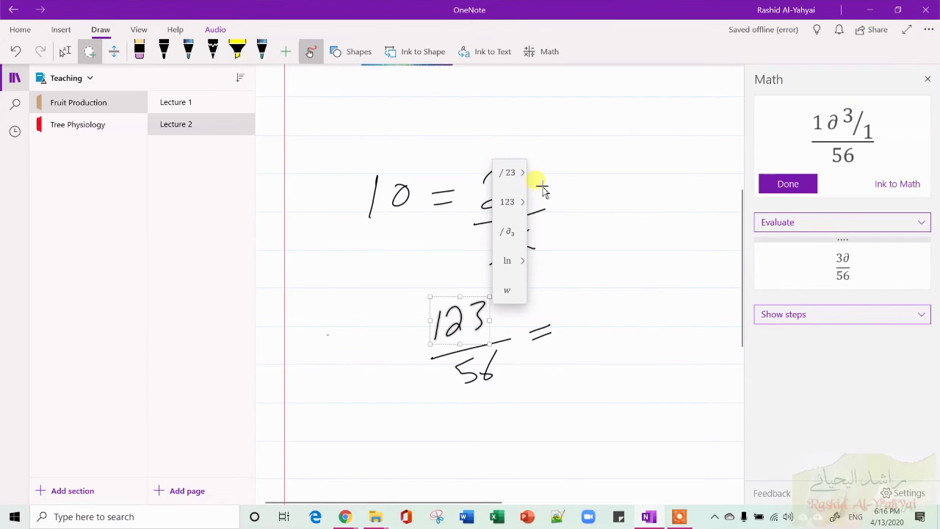
click(510, 202)
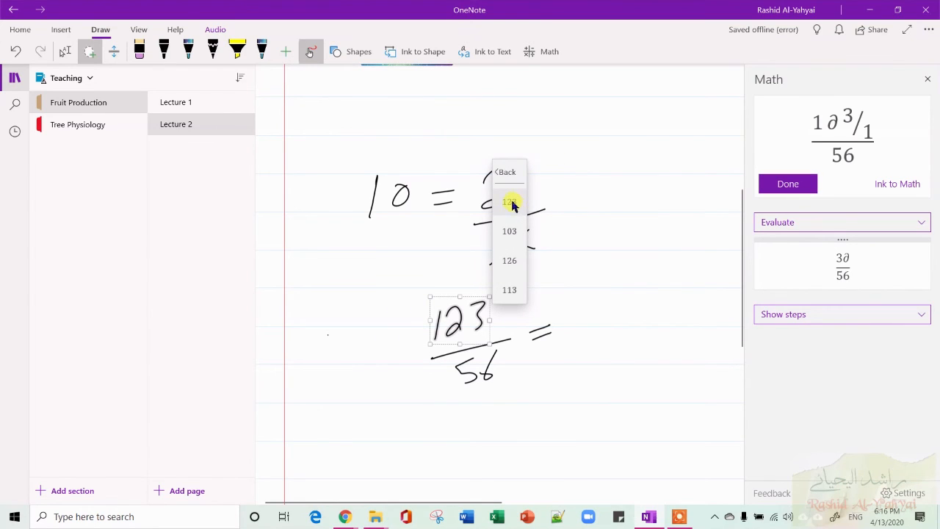
click(510, 202)
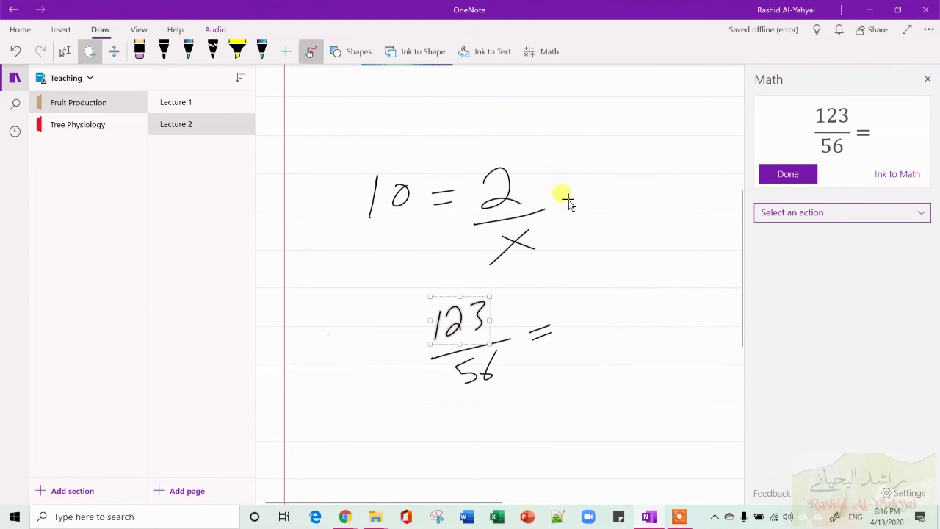
click(772, 180)
Evaluate the corrected expression 123/56 and deselect it.
click(813, 209)
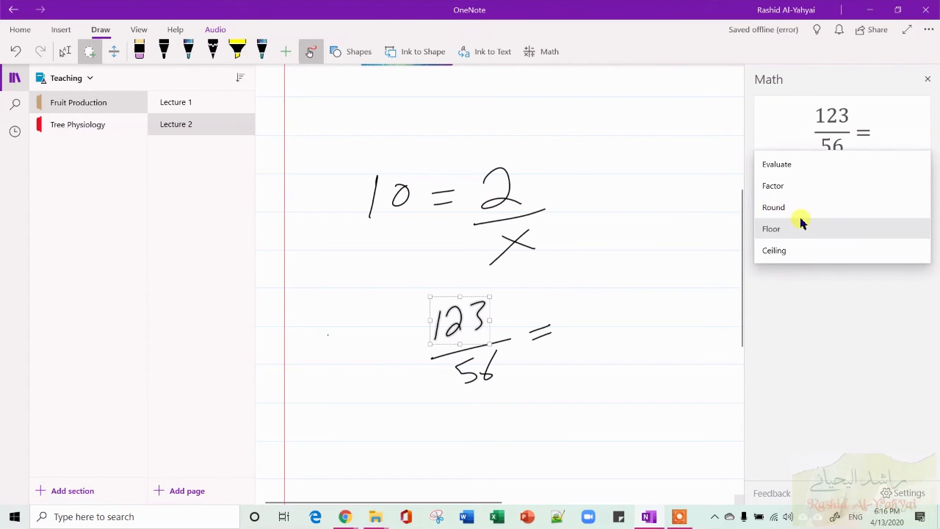
click(807, 166)
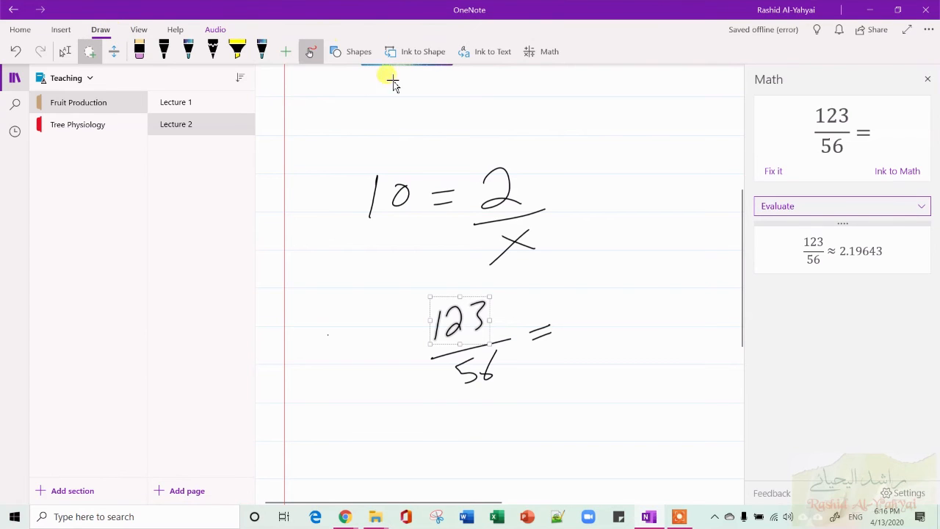
click(535, 206)
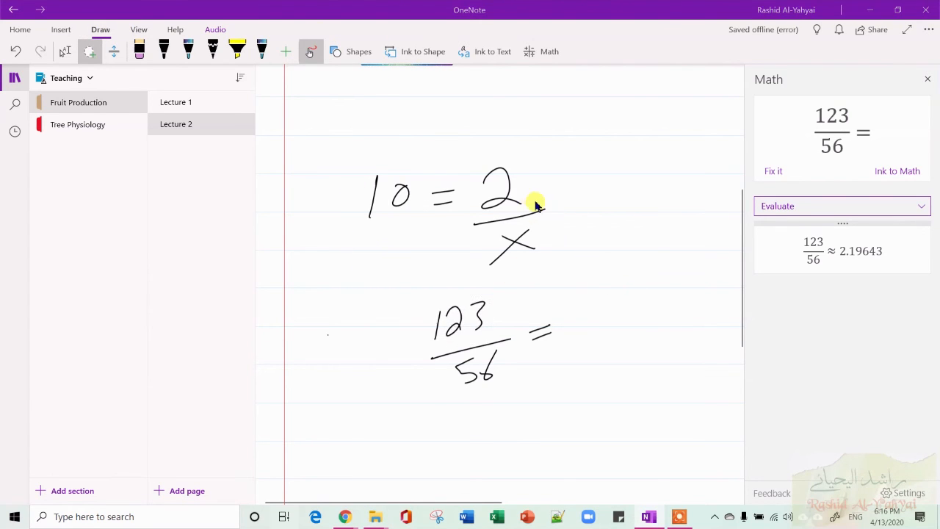
key(super+Tab)
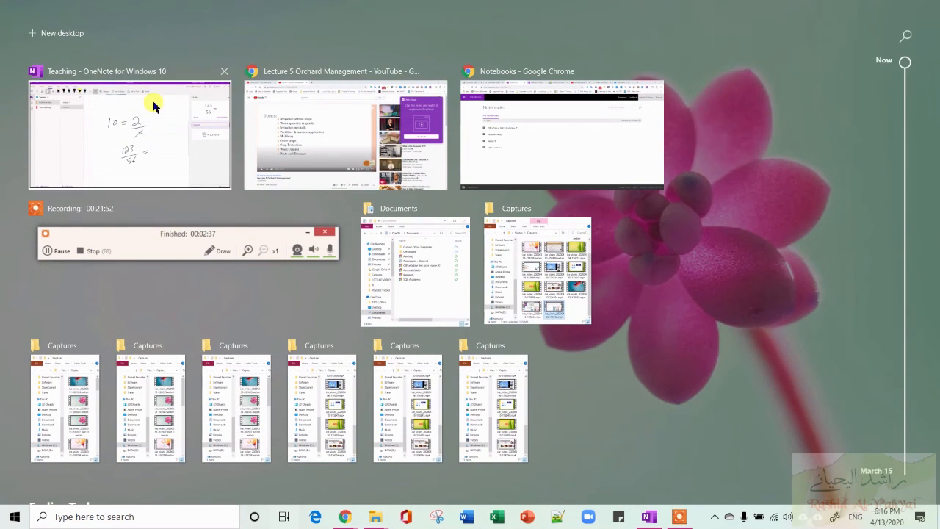
click(153, 106)
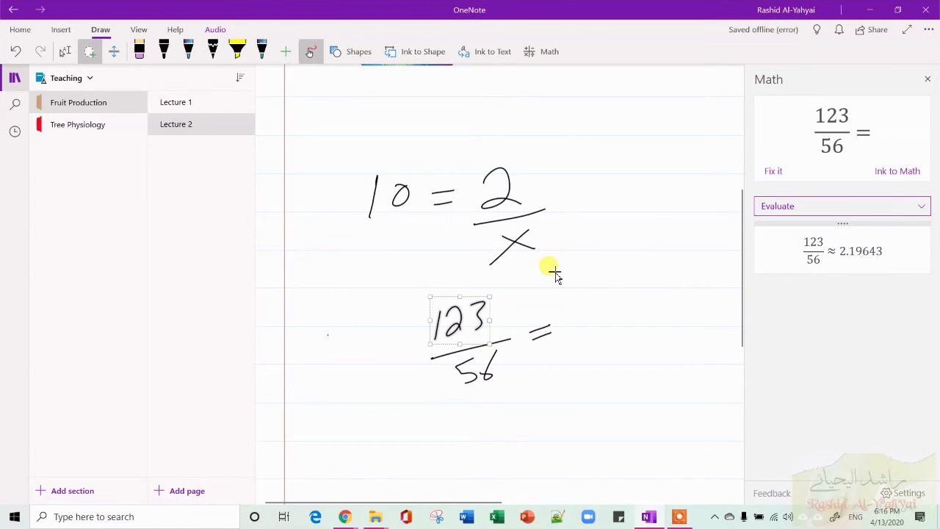
Handwrite the word 'lecture' in the blank area further down the page with the black pen.
scroll(554, 273, down, 5)
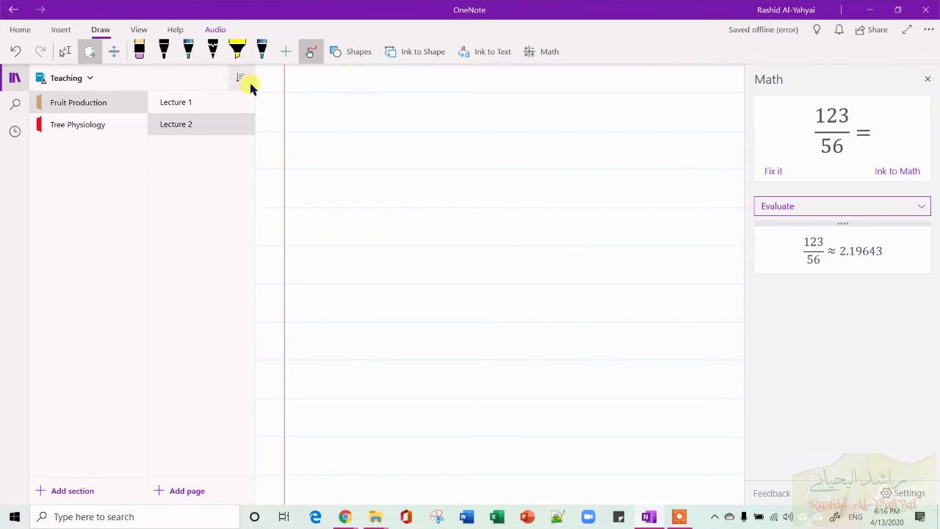
click(113, 54)
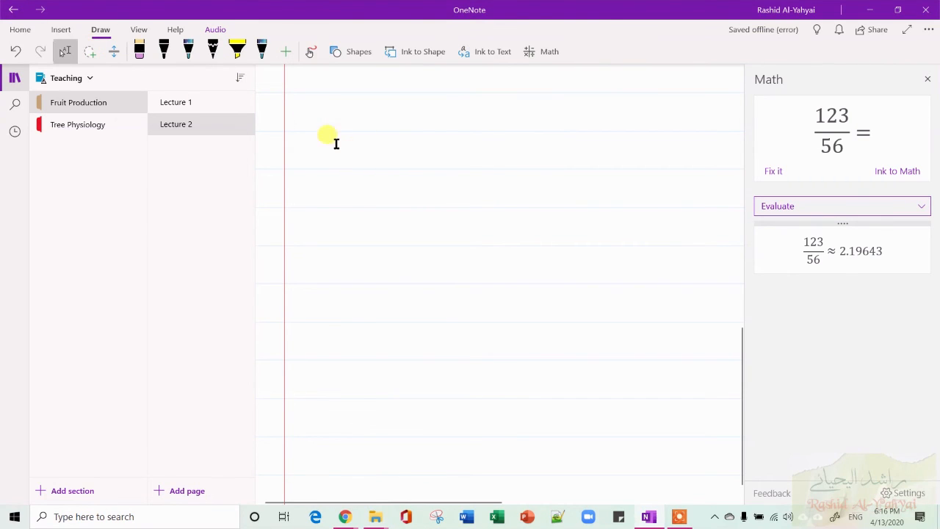
click(66, 51)
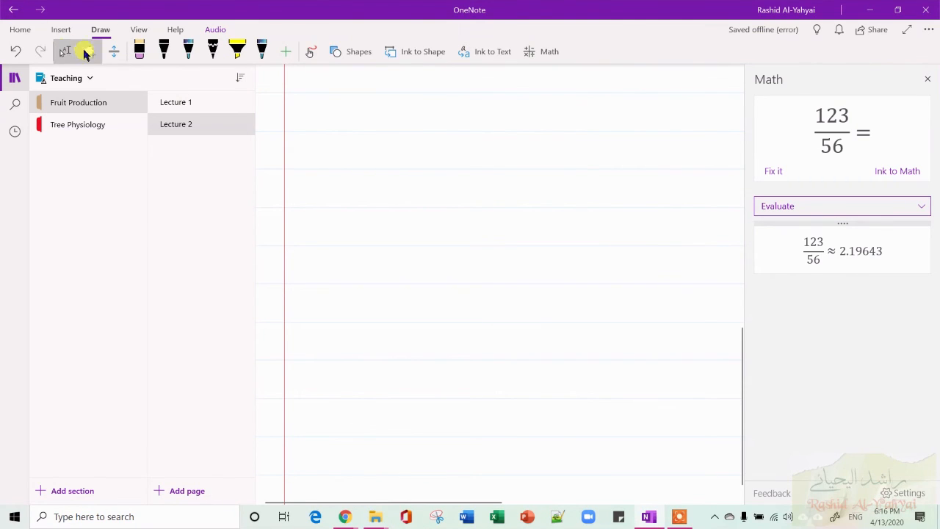
click(313, 50)
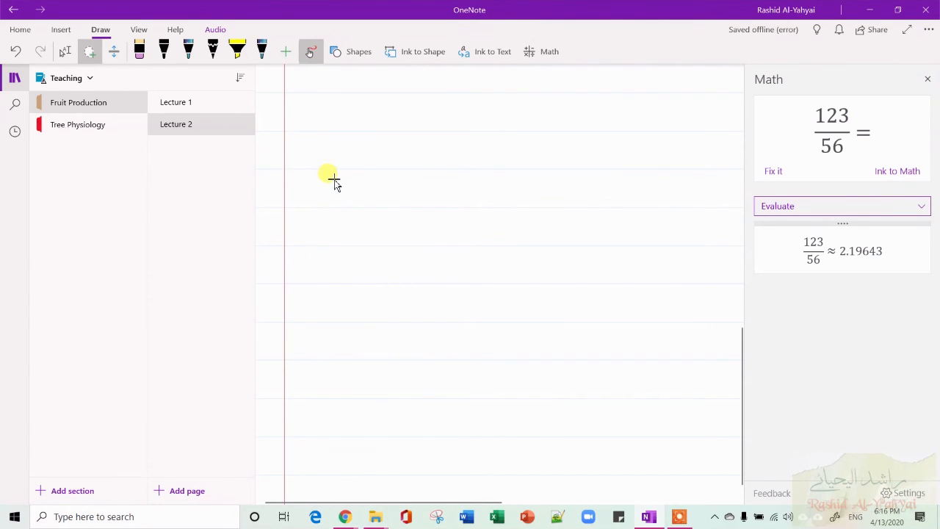
click(163, 50)
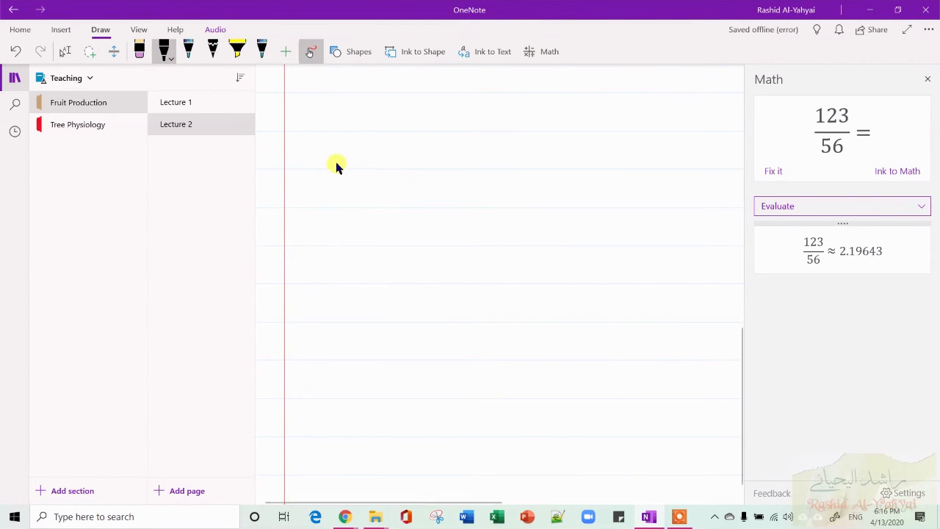
drag(336, 164, 331, 203)
drag(395, 189, 449, 177)
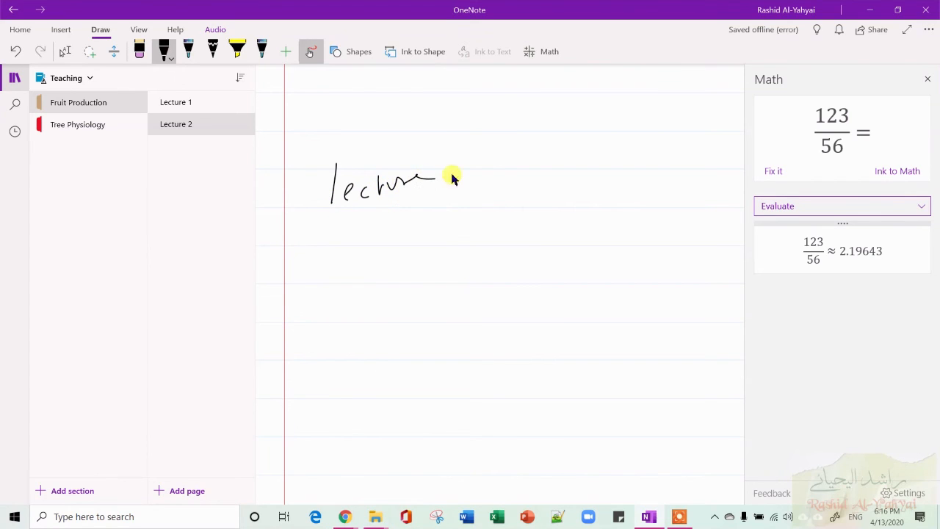
Draw a four-sided shape below 'lecture' with the multicolour pen.
click(188, 50)
mouse_move(406, 213)
mouse_down()
mouse_move(476, 201)
mouse_move(426, 269)
mouse_move(408, 213)
mouse_up()
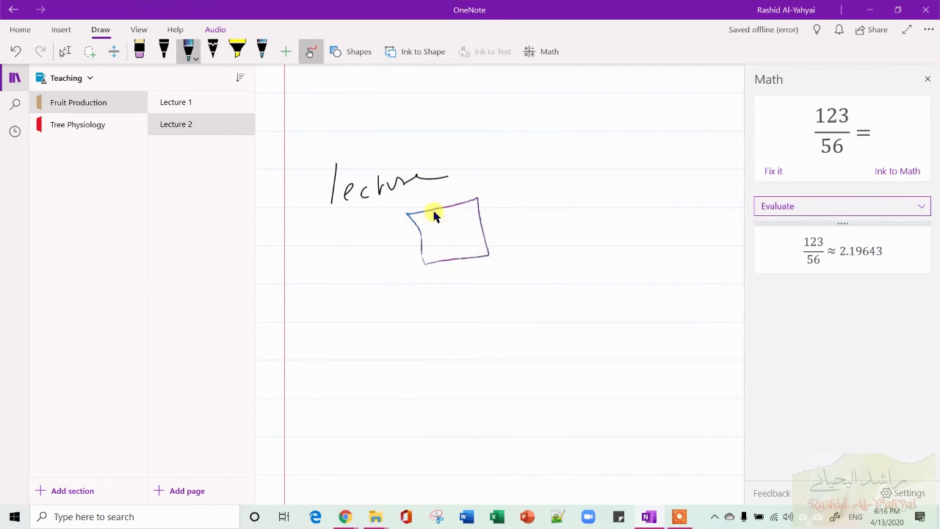
Increase the multicolour pen's stroke thickness to a larger size.
click(188, 49)
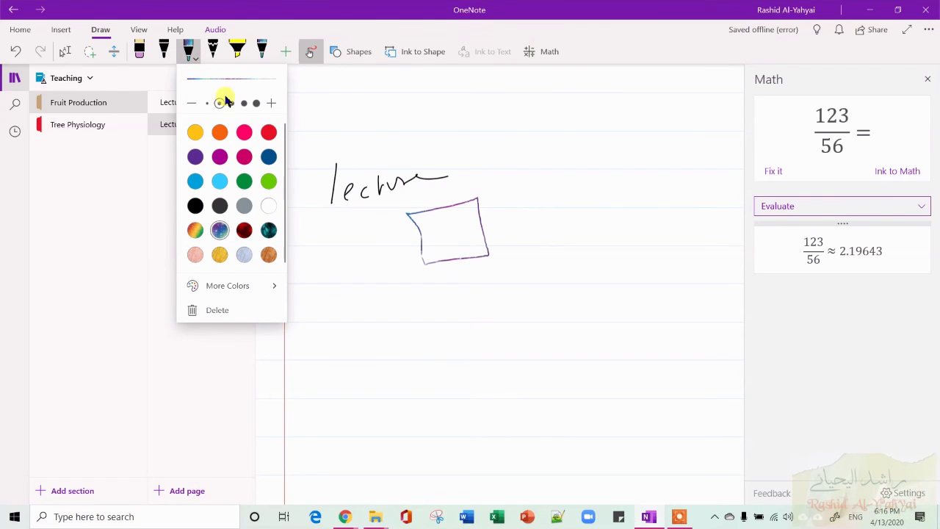
click(255, 103)
click(554, 120)
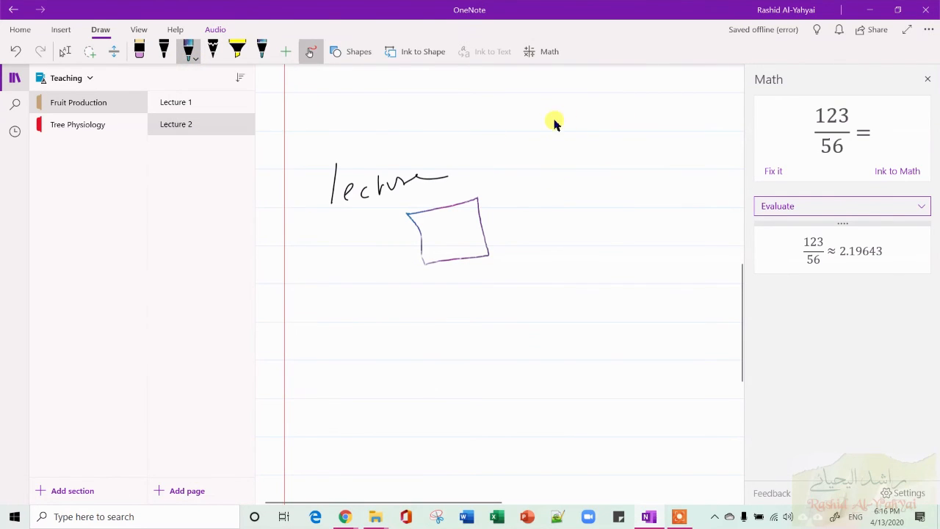
Draw a thick multicolour rectangle in the blank area to the upper right of 'lecture'.
mouse_move(546, 121)
mouse_down()
mouse_move(620, 122)
mouse_move(556, 174)
mouse_move(549, 120)
mouse_up()
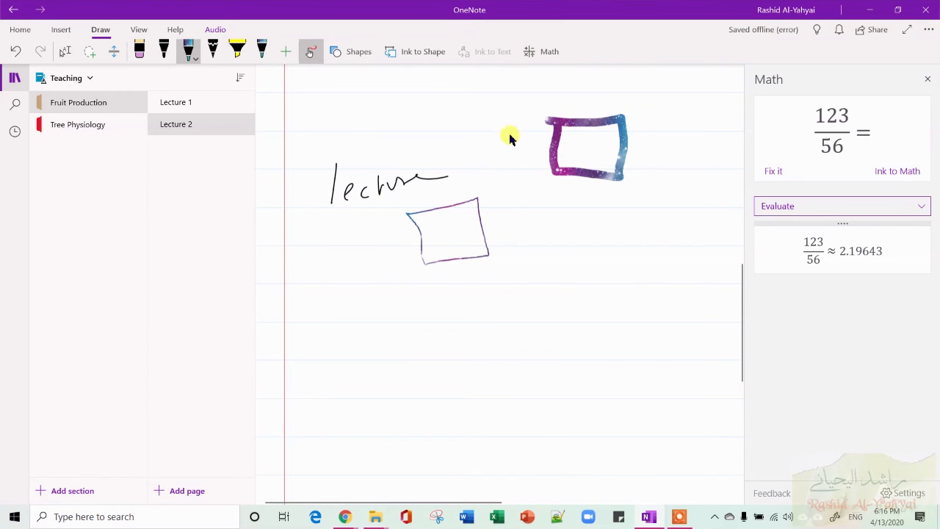
Highlight the handwritten word 'lecture' with the yellow highlighter.
click(195, 59)
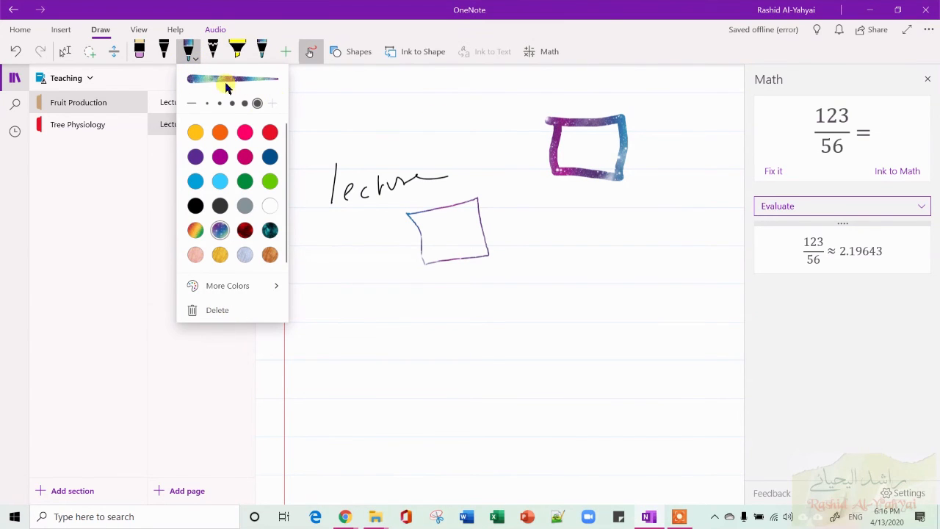
click(239, 56)
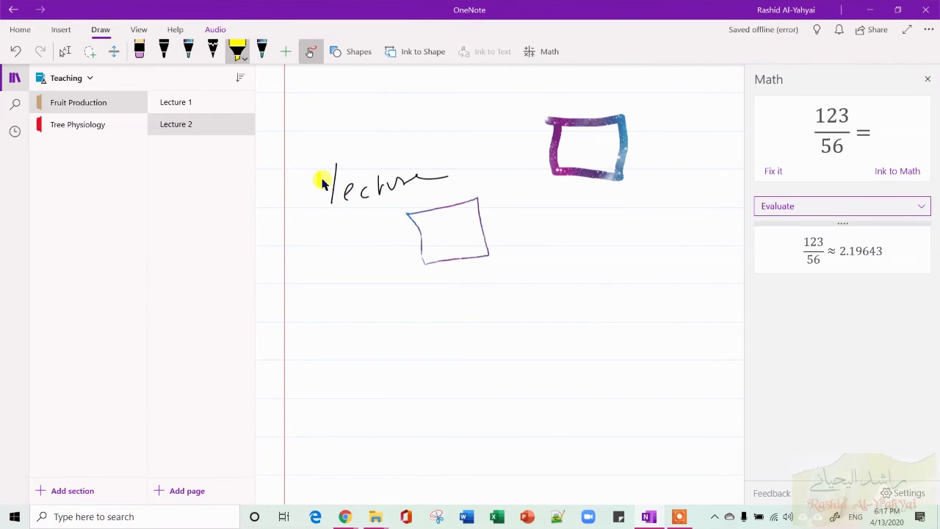
drag(342, 184, 404, 179)
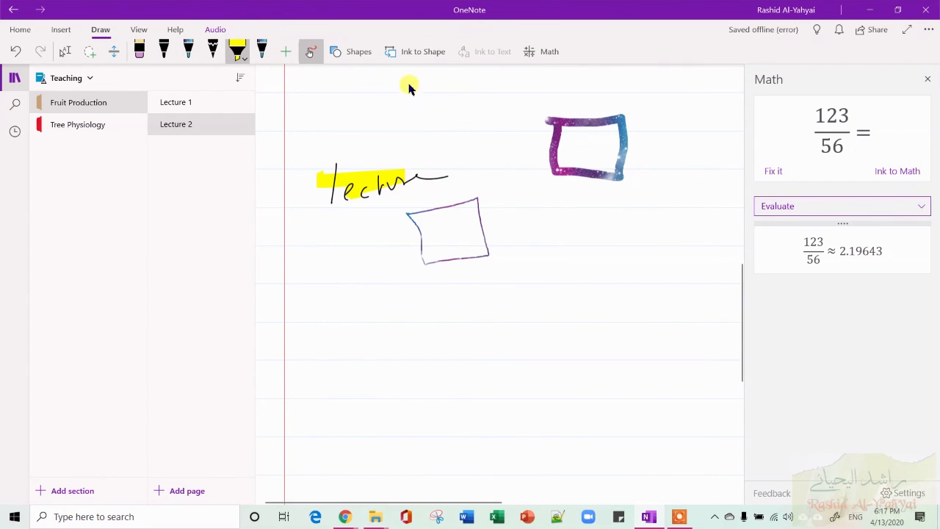
Close the Math pane and collapse the notebook navigation pane.
click(927, 78)
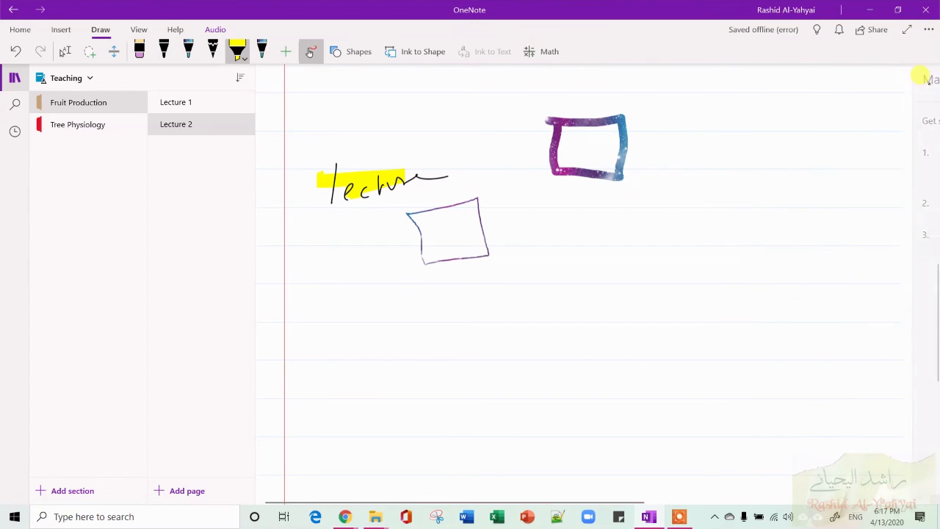
click(15, 77)
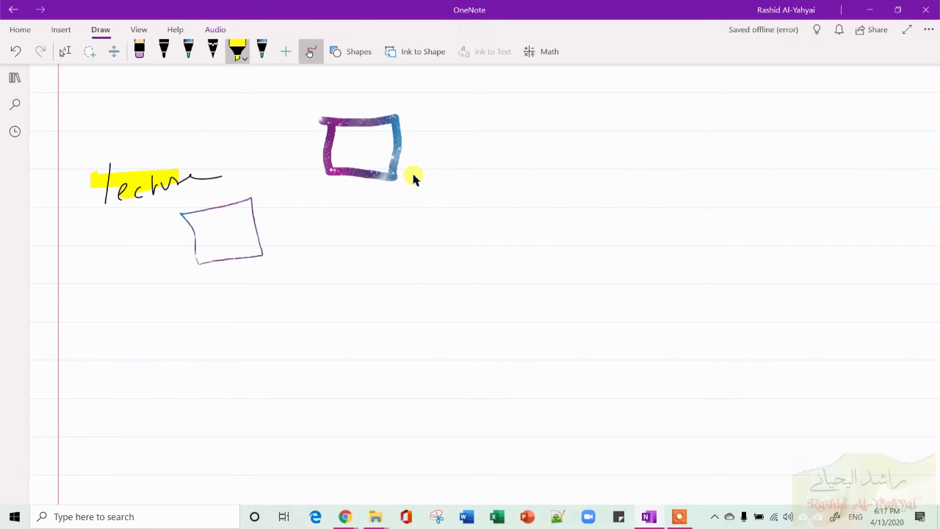
key(super+Tab)
click(164, 140)
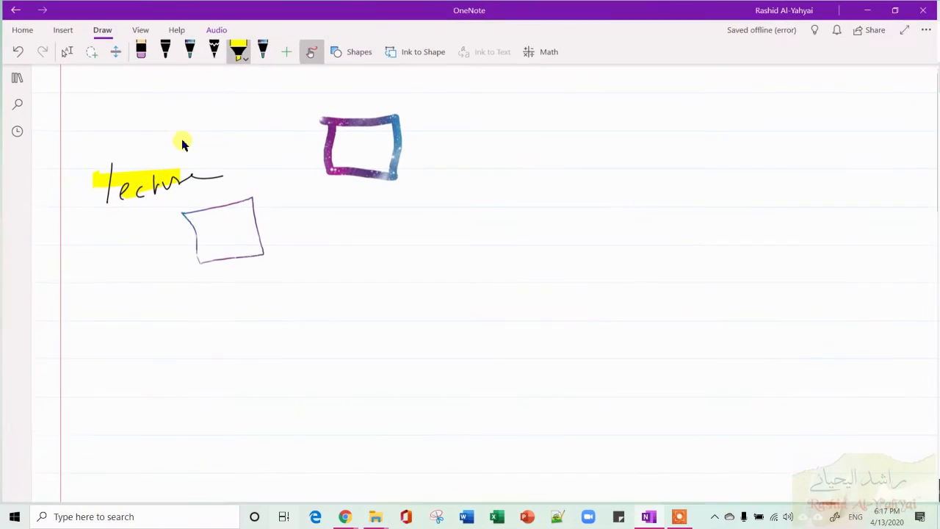
Reopen the navigation pane and open the Lecture 1 page in Fruit Production.
click(139, 30)
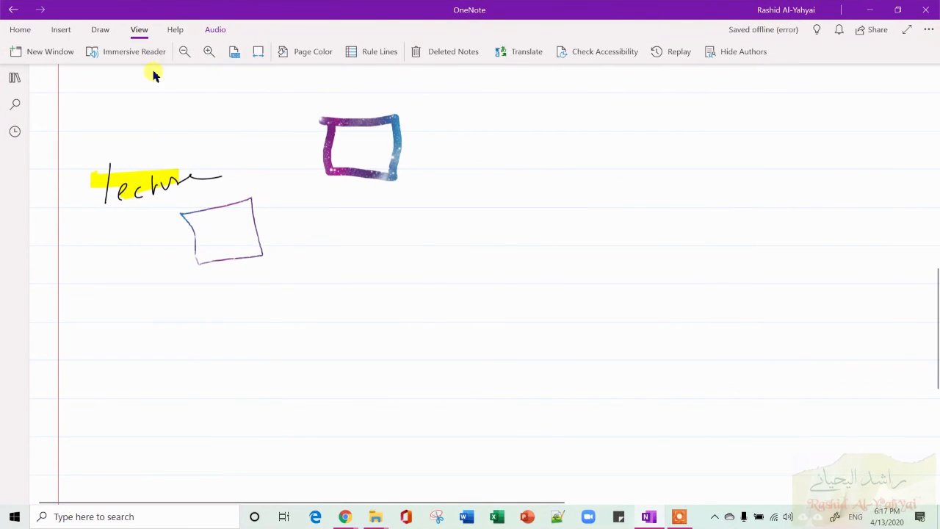
click(15, 78)
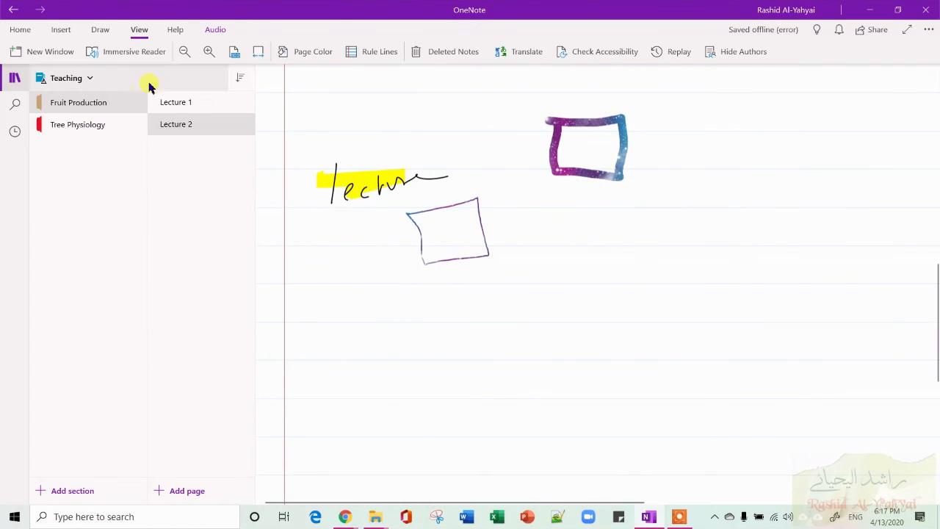
click(196, 101)
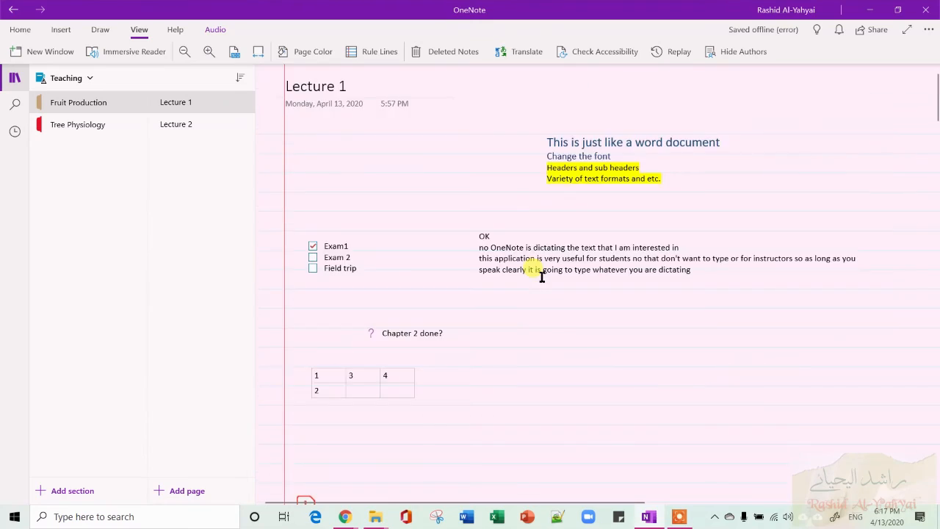
Scroll through the Lecture 1 page to review its notes, images and History text.
scroll(541, 275, down, 10)
scroll(541, 276, up, 10)
scroll(541, 276, down, 3)
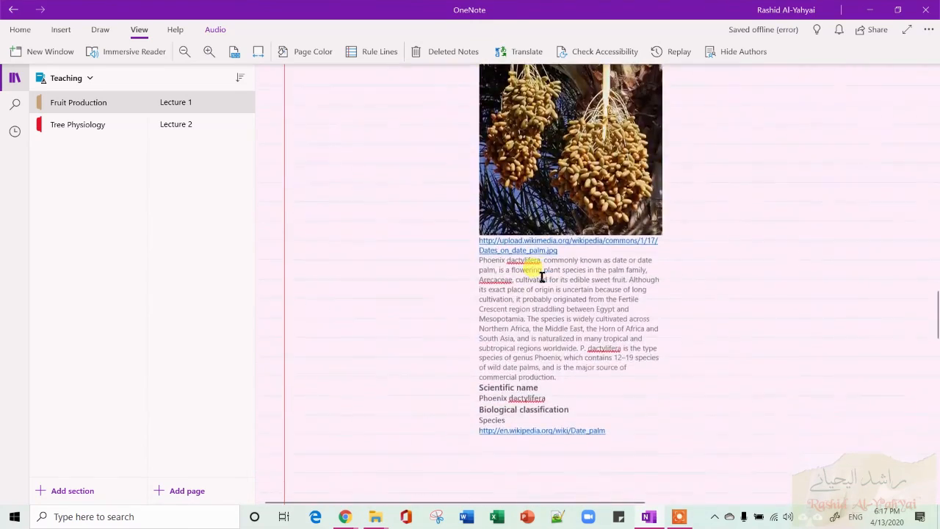
scroll(541, 276, up, 3)
scroll(541, 276, down, 8)
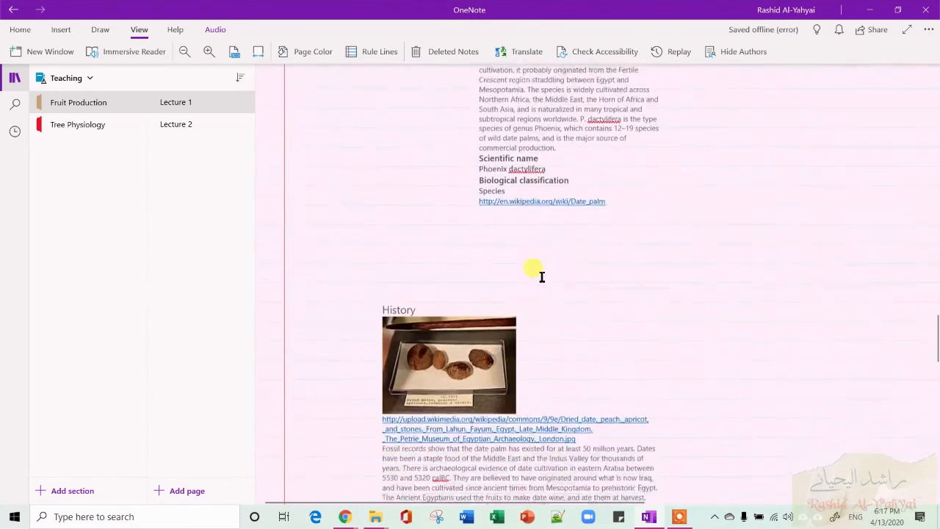
scroll(541, 276, down, 1)
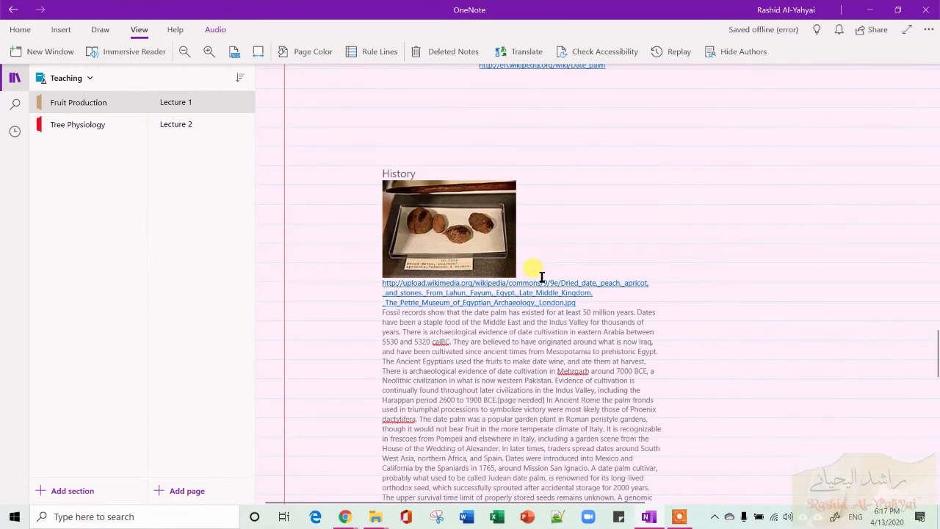
scroll(541, 277, down, 1)
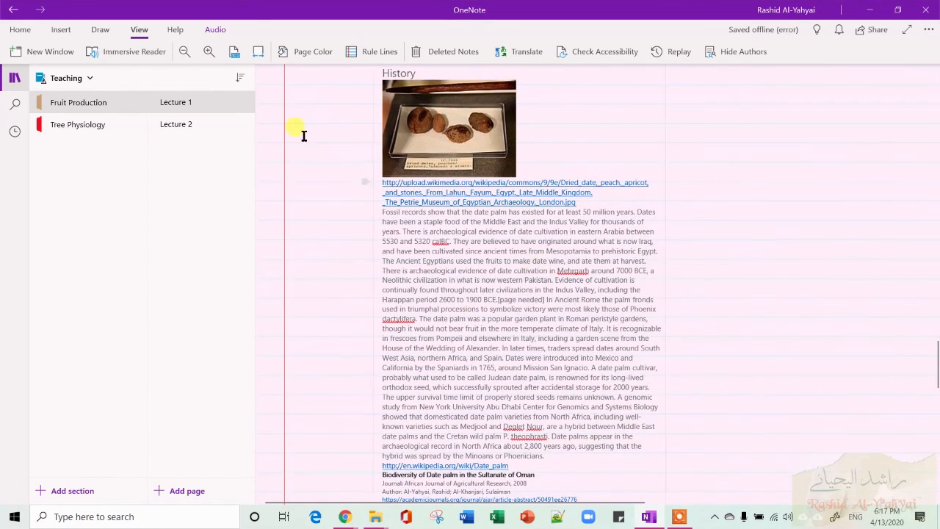
Select the History paragraph and open the page in Immersive Reader.
click(143, 61)
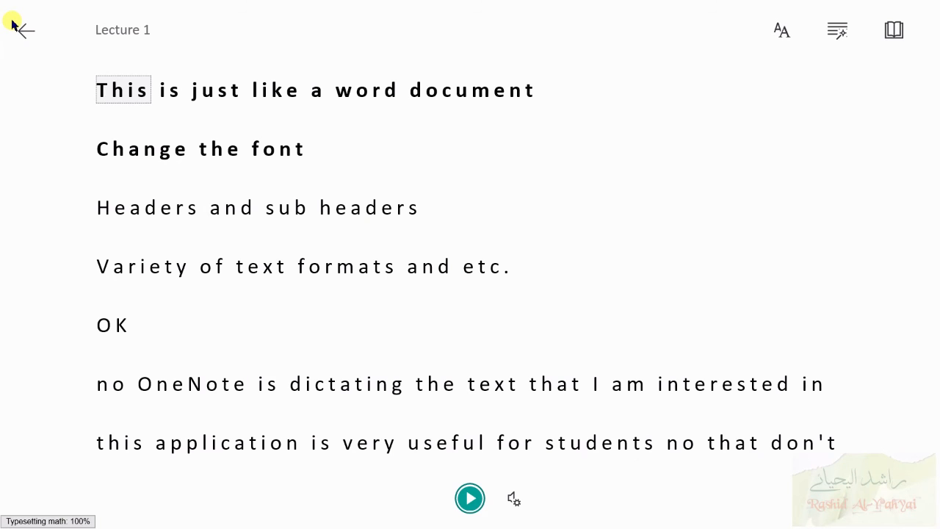
click(28, 32)
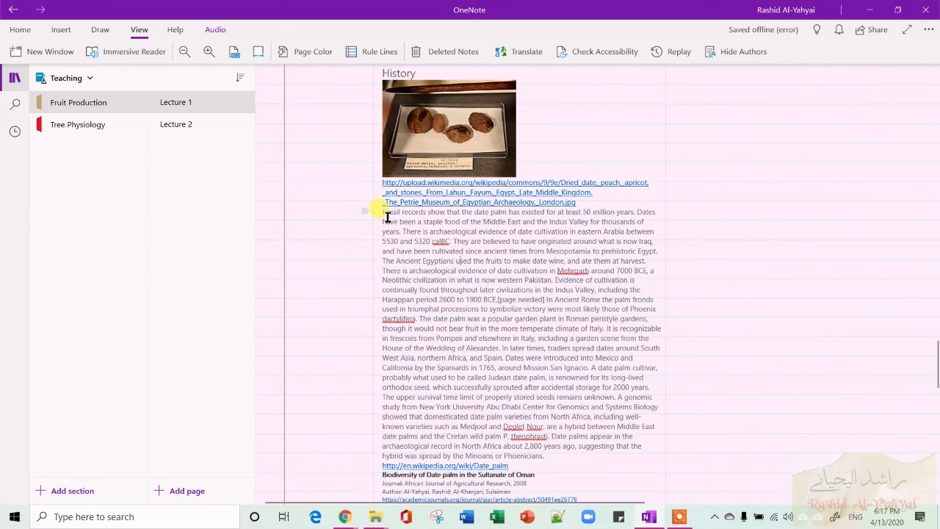
drag(387, 216, 656, 440)
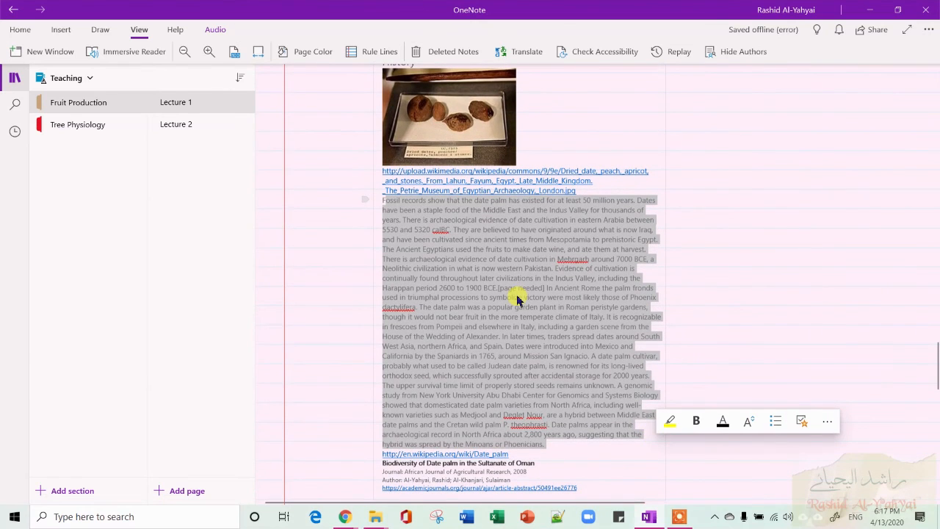
click(141, 60)
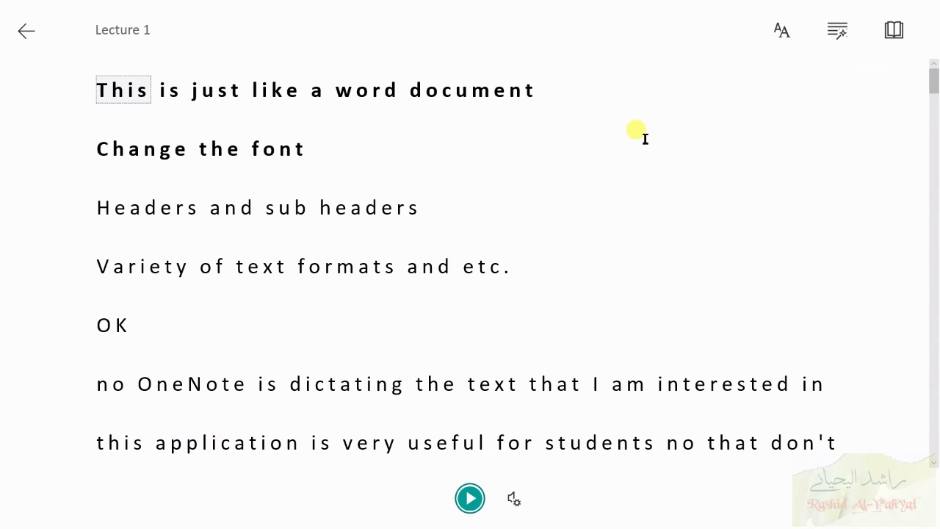
Play the read-aloud, examine the voice speed and voice selection settings, and pause.
click(470, 499)
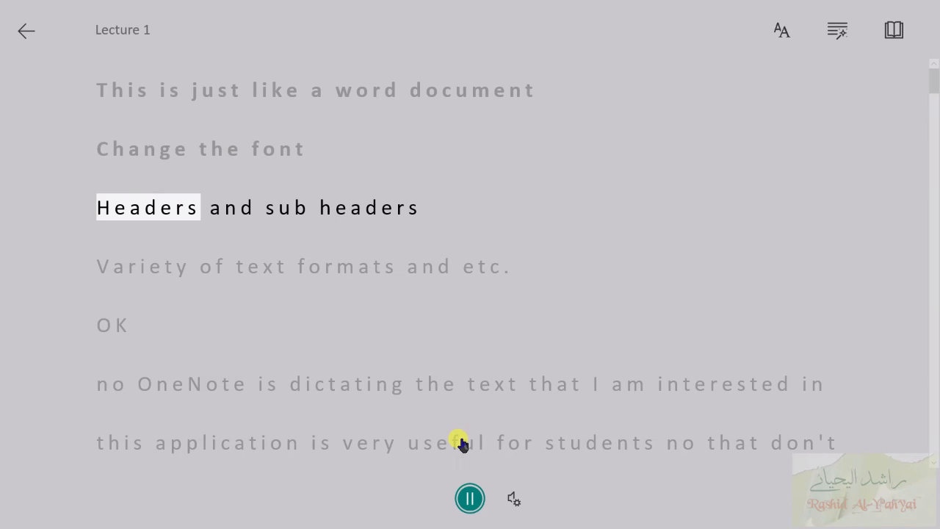
click(513, 498)
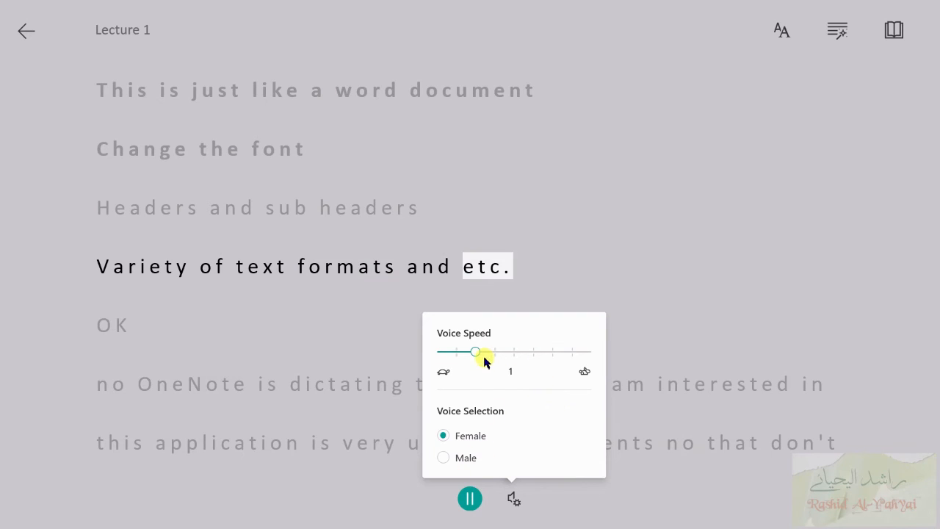
click(471, 500)
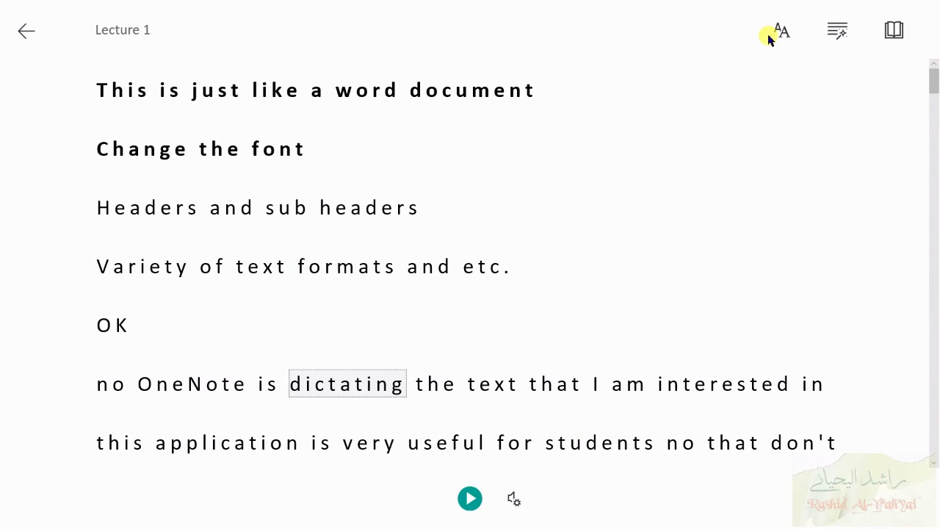
Try the dark theme in the text preferences and switch back to the default theme.
click(792, 32)
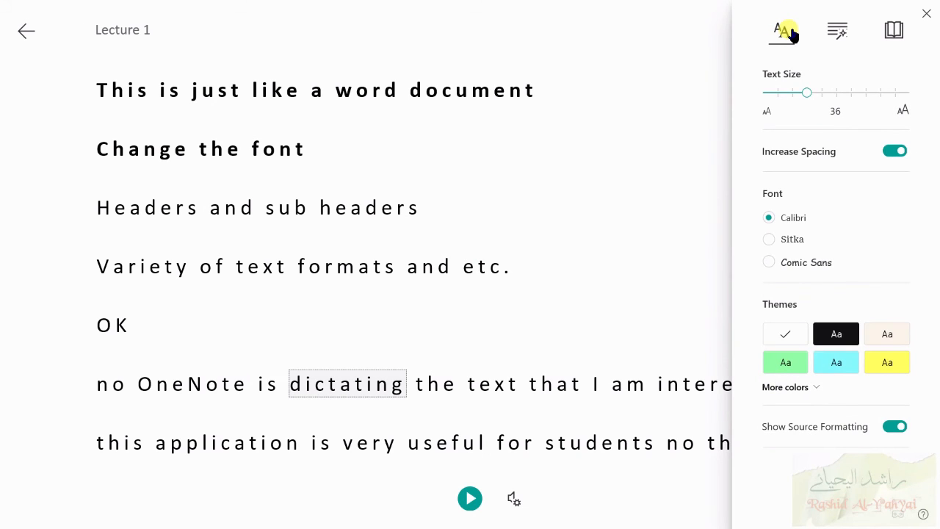
click(829, 344)
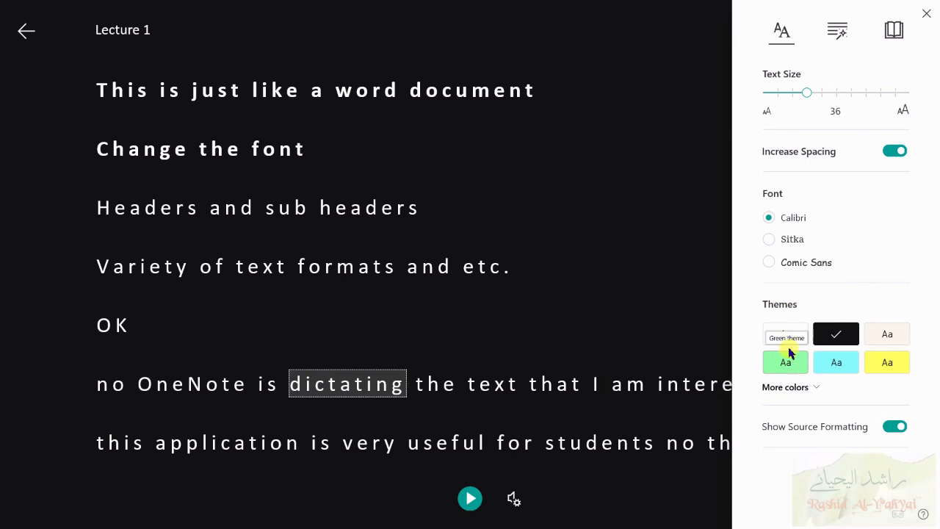
click(786, 341)
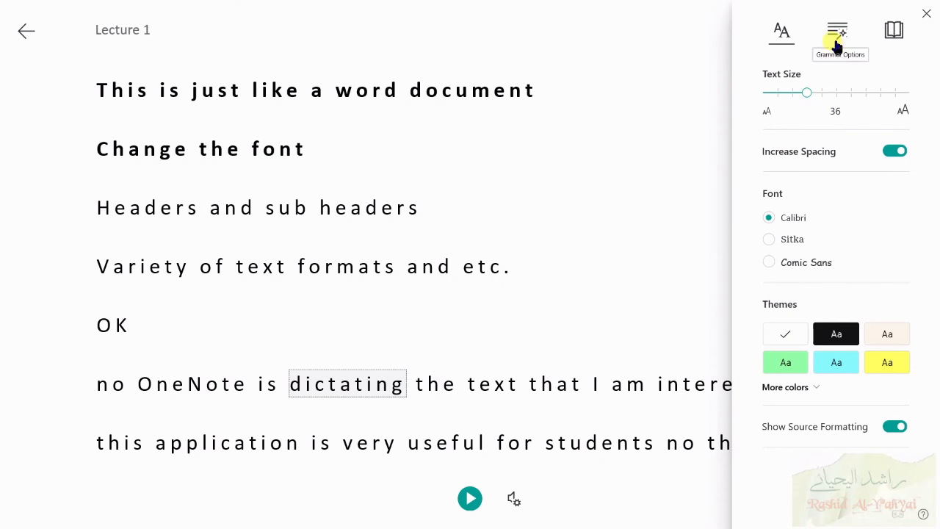
Examine the grammar options and reading preferences, then close the settings menu.
click(838, 31)
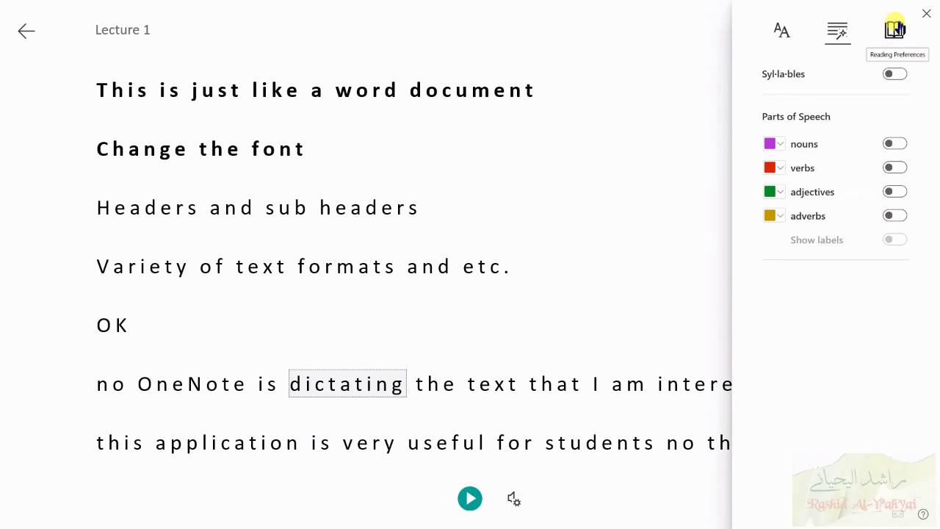
click(895, 28)
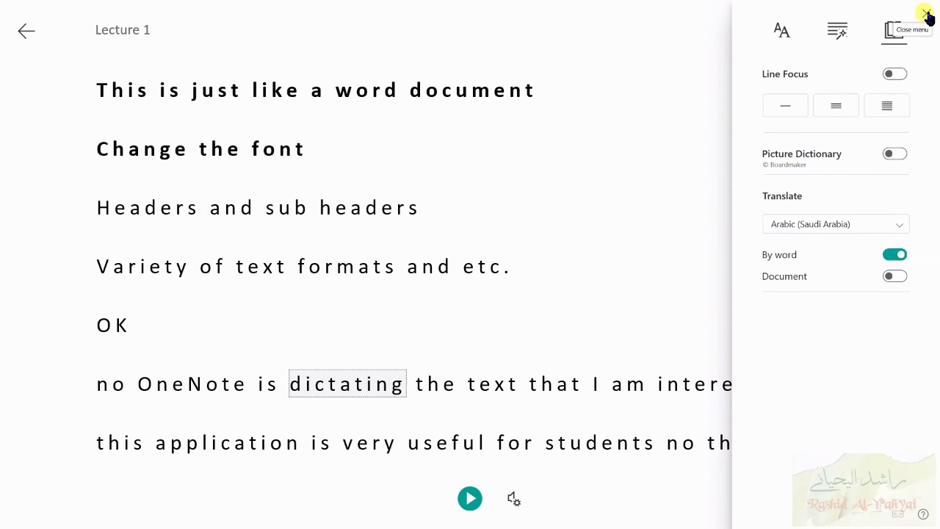
click(927, 18)
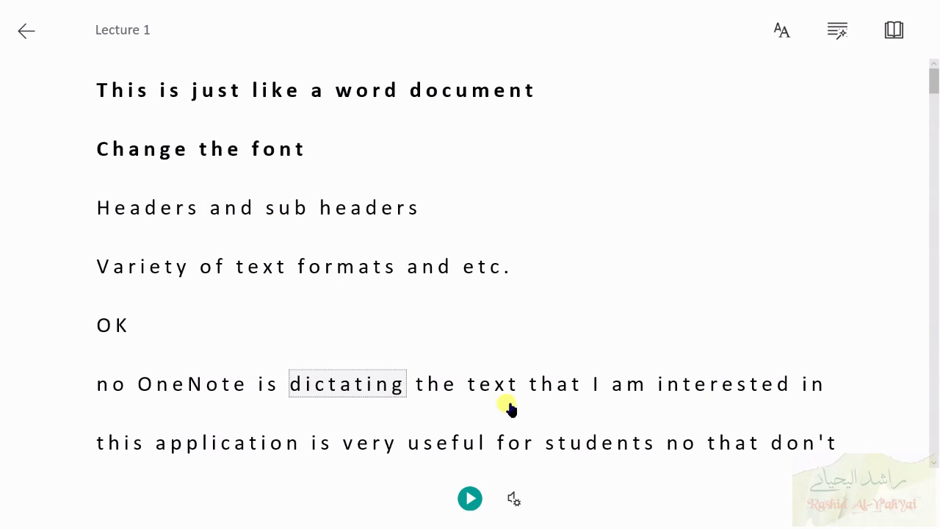
Play and pause the read-aloud, then exit Immersive Reader.
click(471, 499)
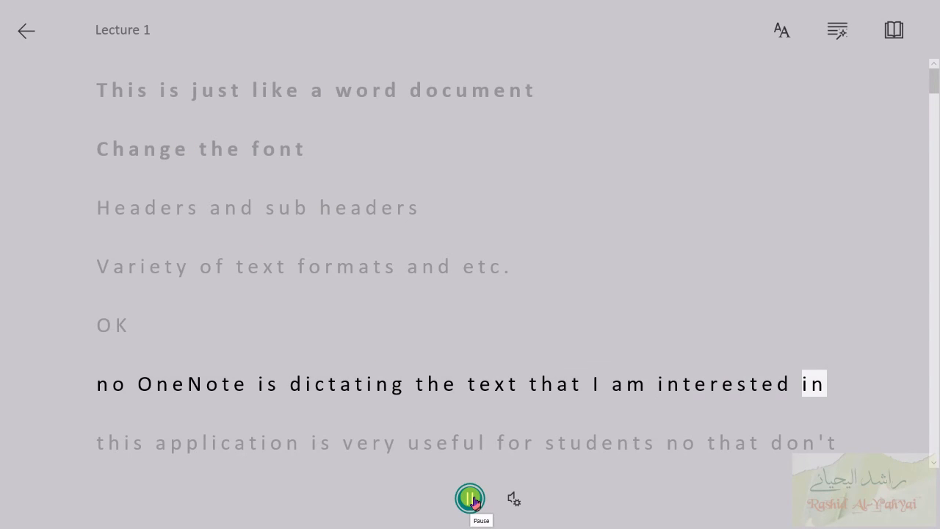
click(474, 500)
click(25, 33)
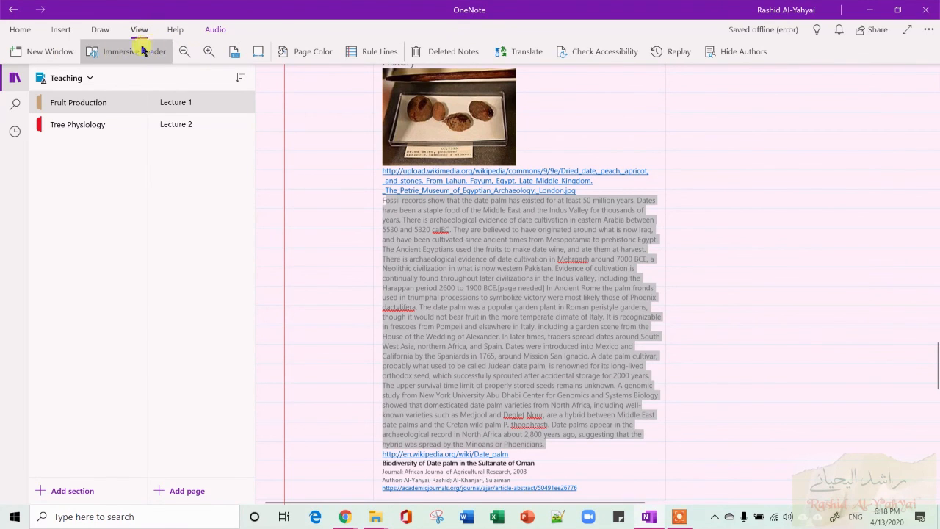
Zoom the page in and out, then reset the zoom to 100%.
click(209, 51)
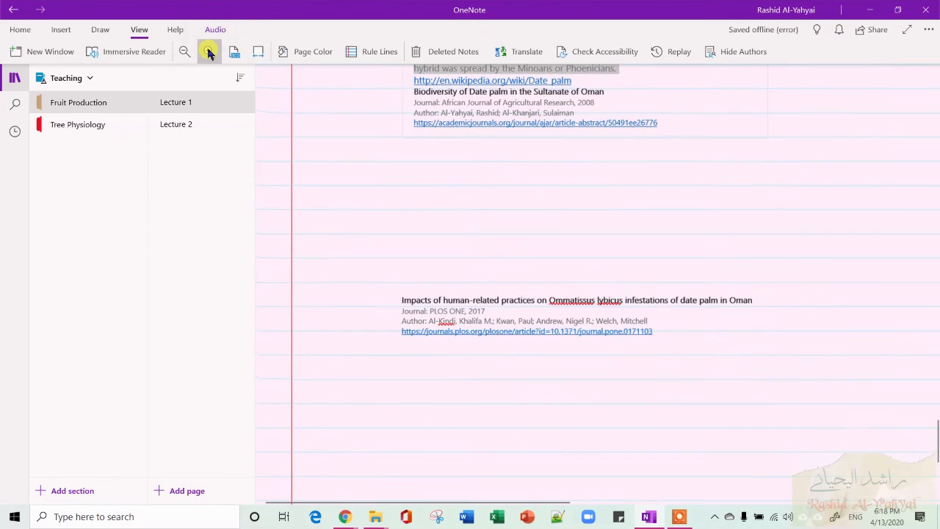
click(184, 52)
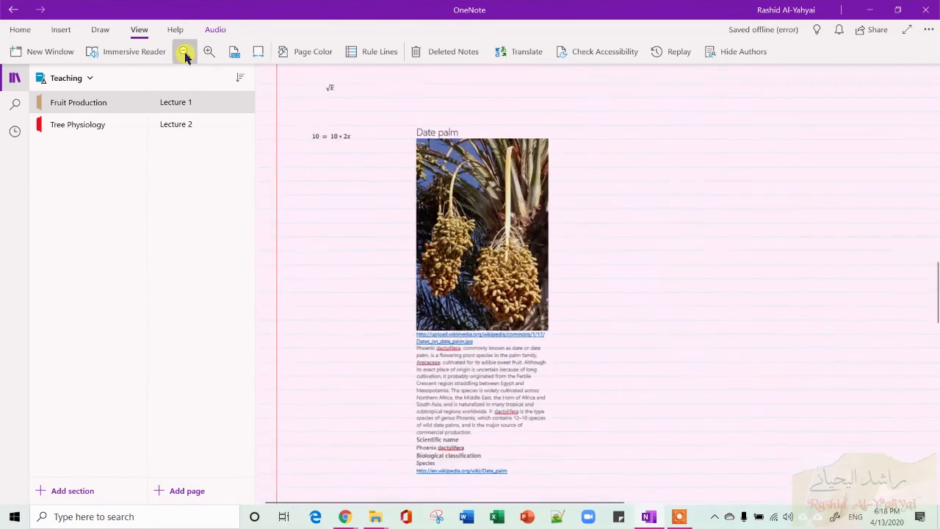
click(185, 52)
click(185, 52)
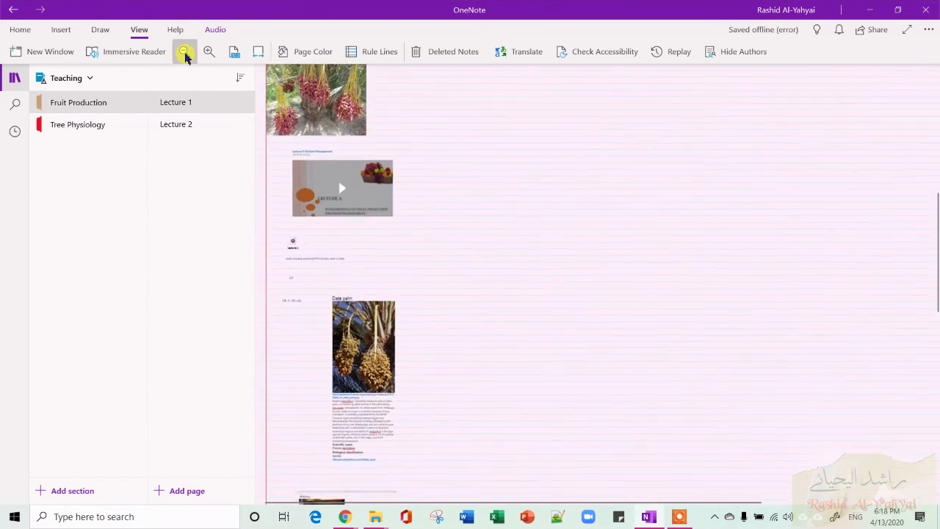
scroll(555, 175, down, 5)
scroll(555, 174, up, 10)
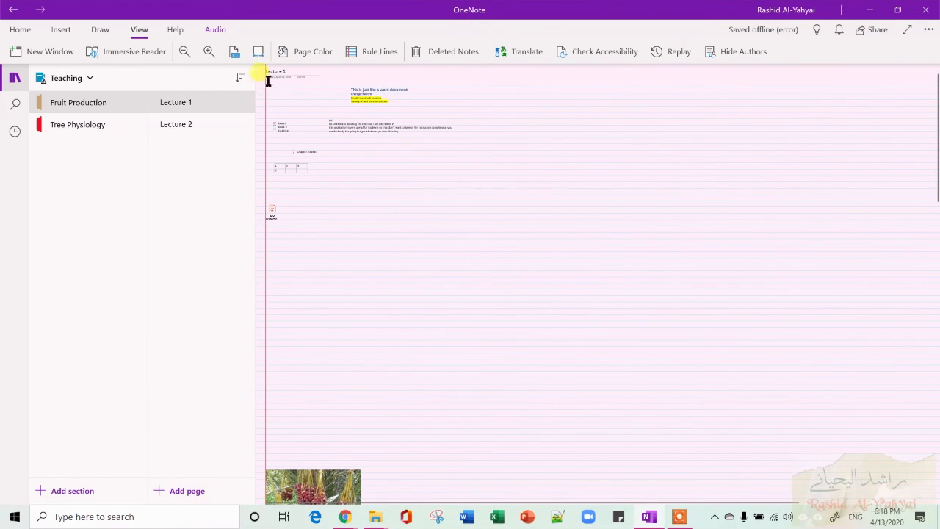
click(235, 53)
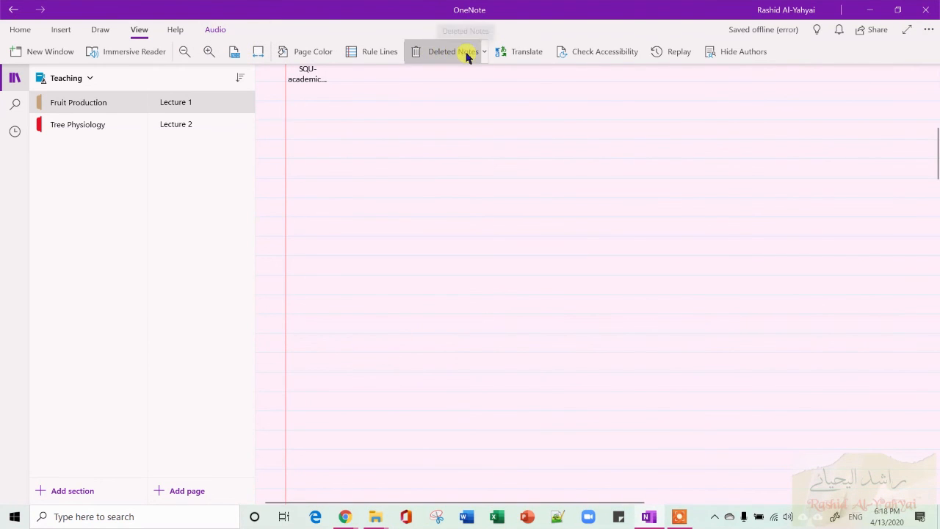
scroll(506, 130, down, 5)
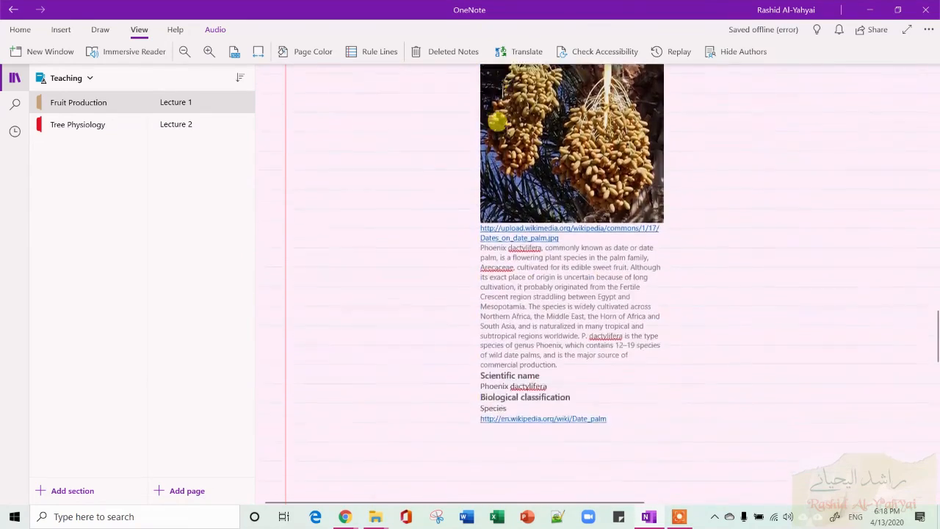
Copy the paragraph on archaeological evidence of date cultivation and paste it into empty space lower on the page.
scroll(505, 130, down, 6)
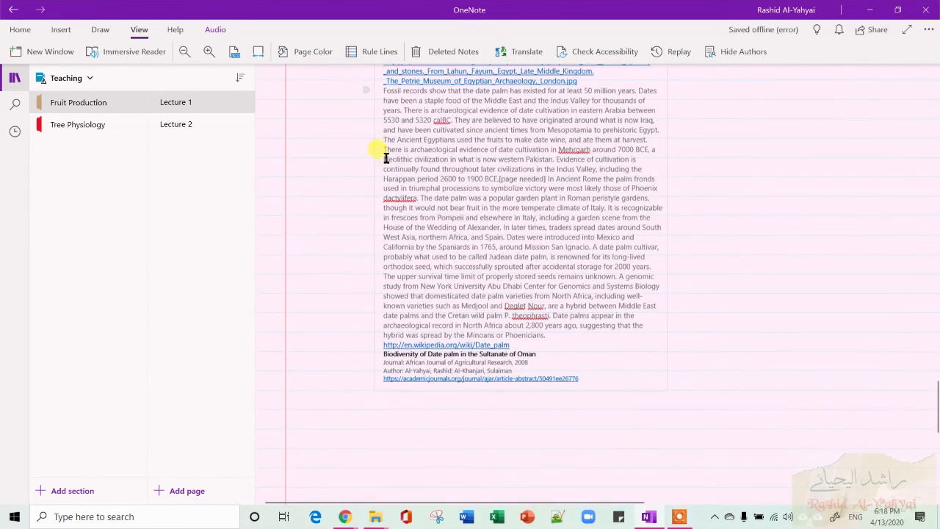
drag(385, 157, 613, 203)
key(ctrl+c)
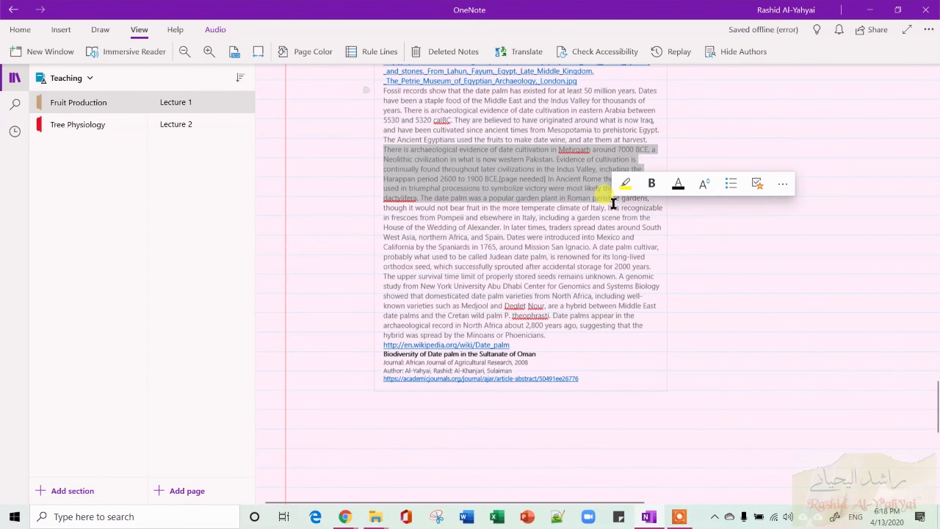
scroll(613, 202, down, 2)
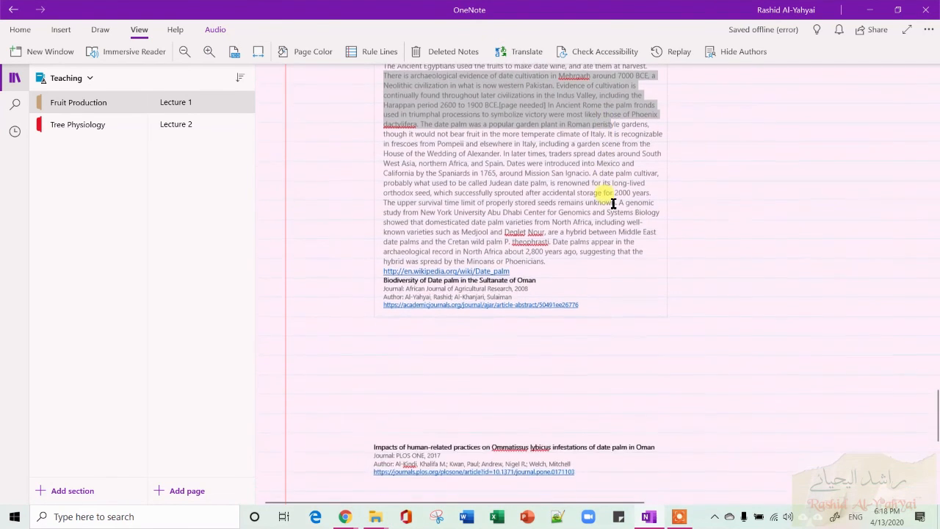
scroll(613, 203, down, 10)
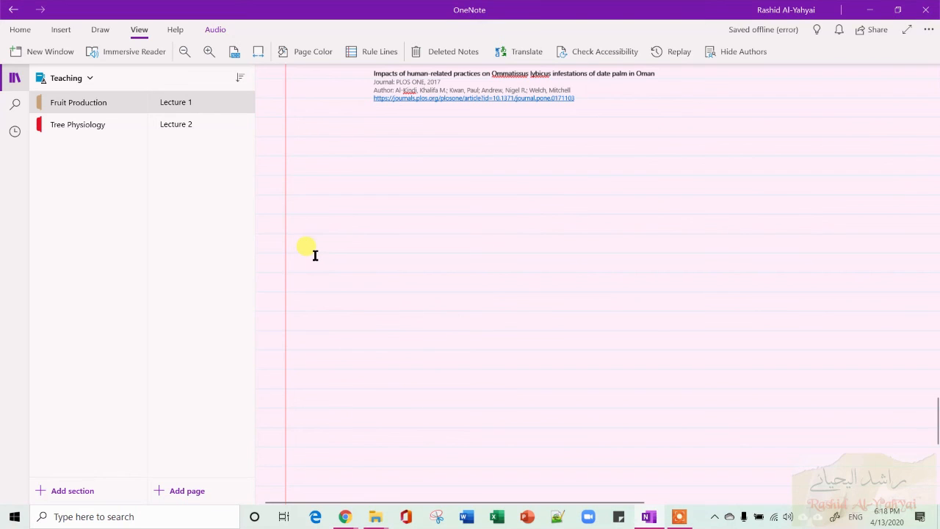
key(ctrl+v)
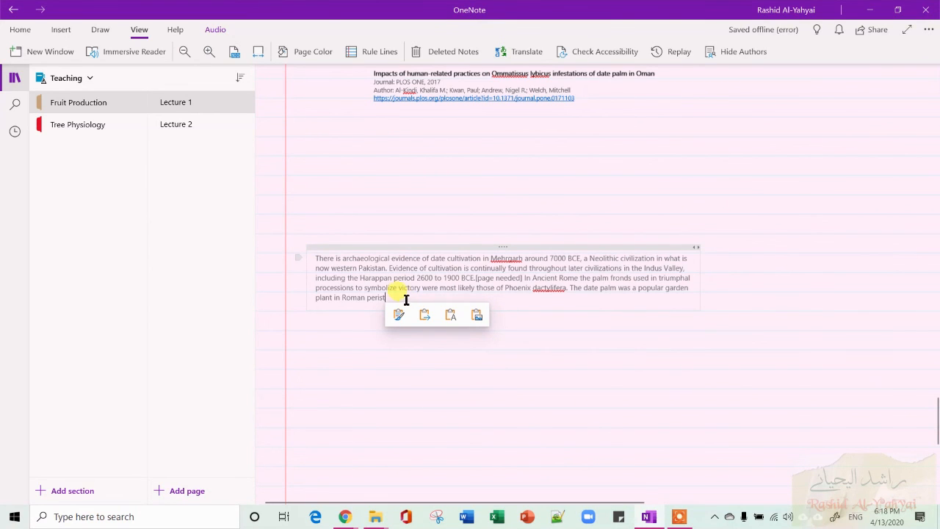
Translate the pasted paragraph into Arabic with the Translator and insert the Arabic text on the page.
drag(406, 299, 315, 259)
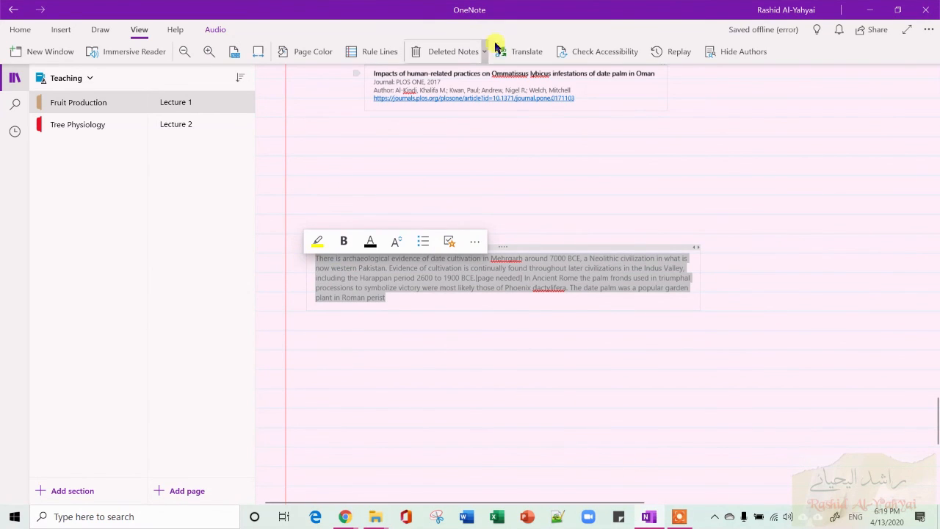
click(533, 50)
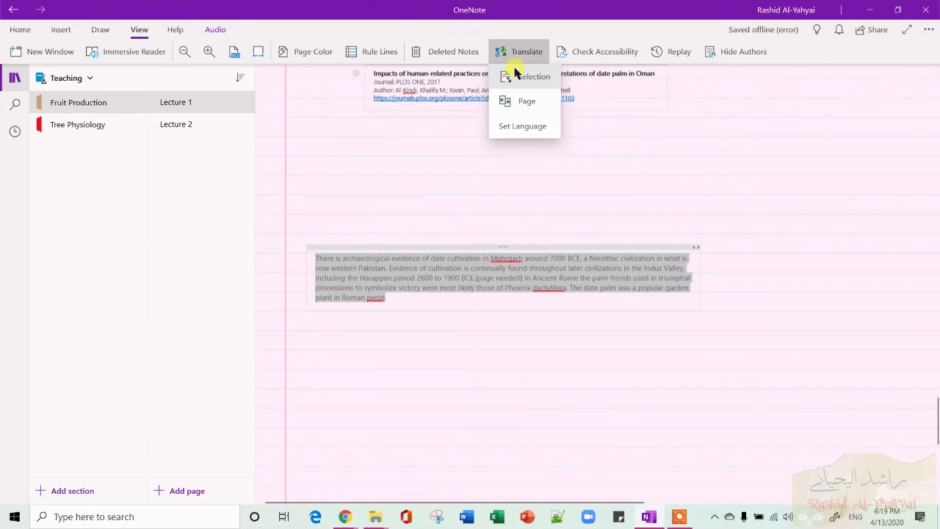
click(520, 76)
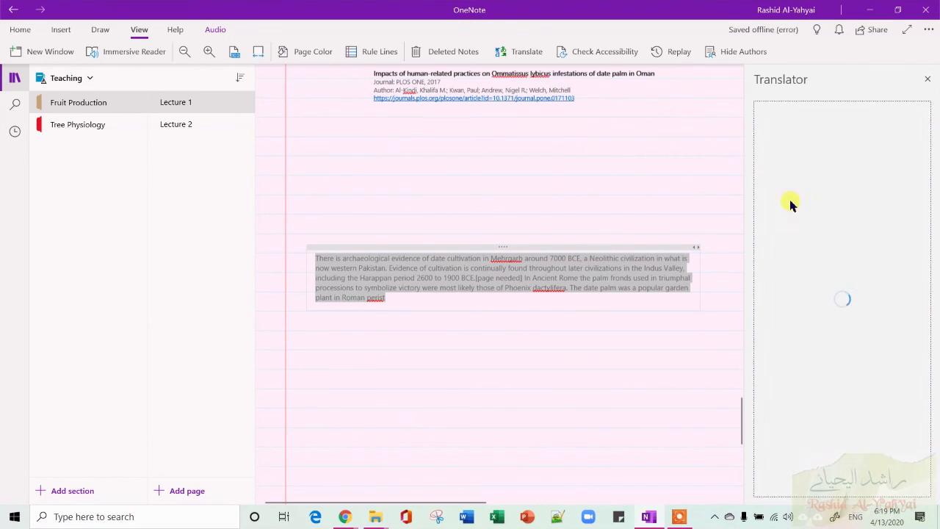
scroll(858, 257, down, 1)
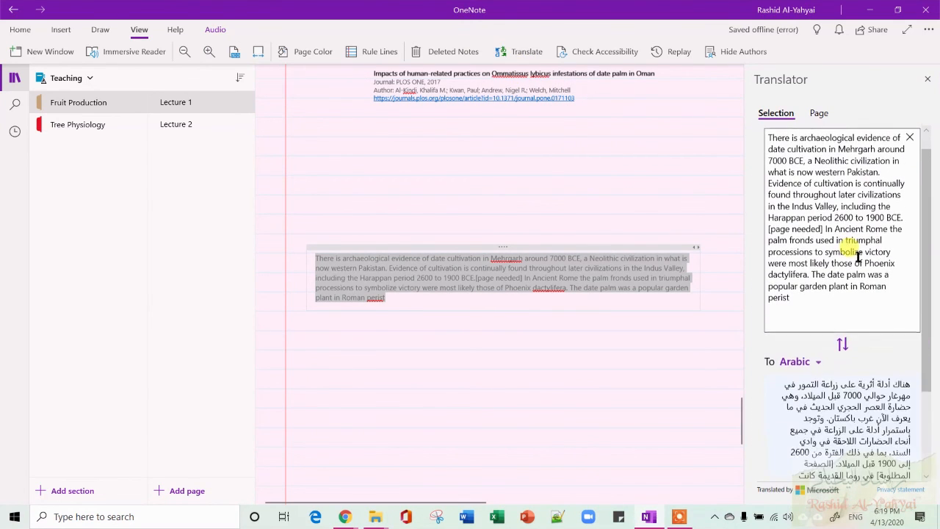
scroll(863, 389, down, 3)
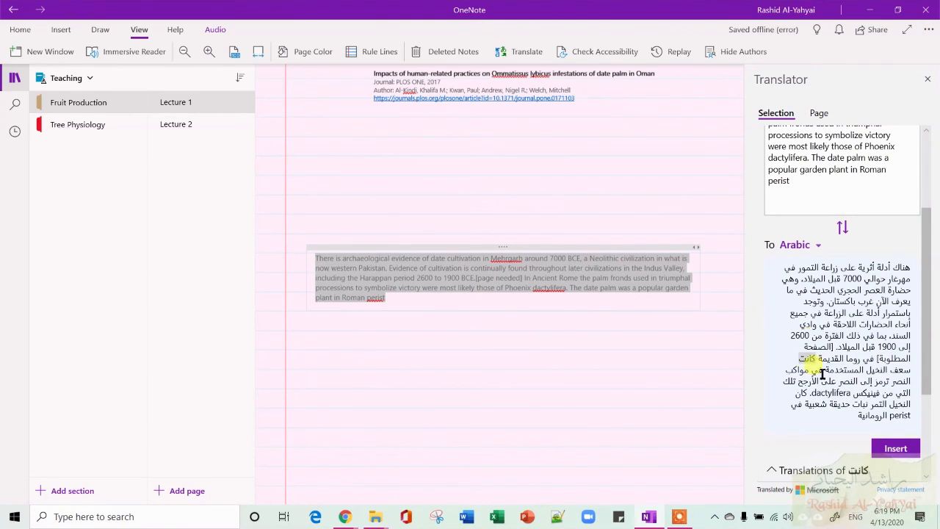
click(797, 245)
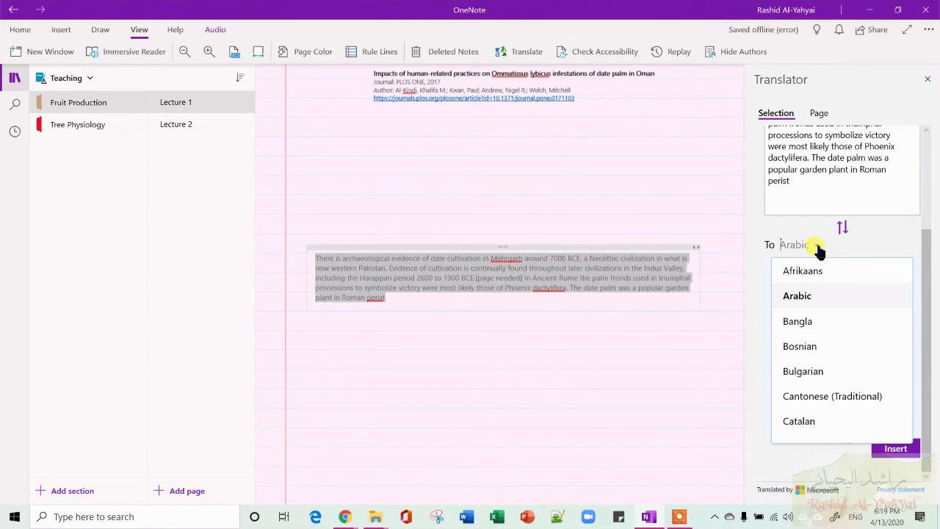
click(818, 248)
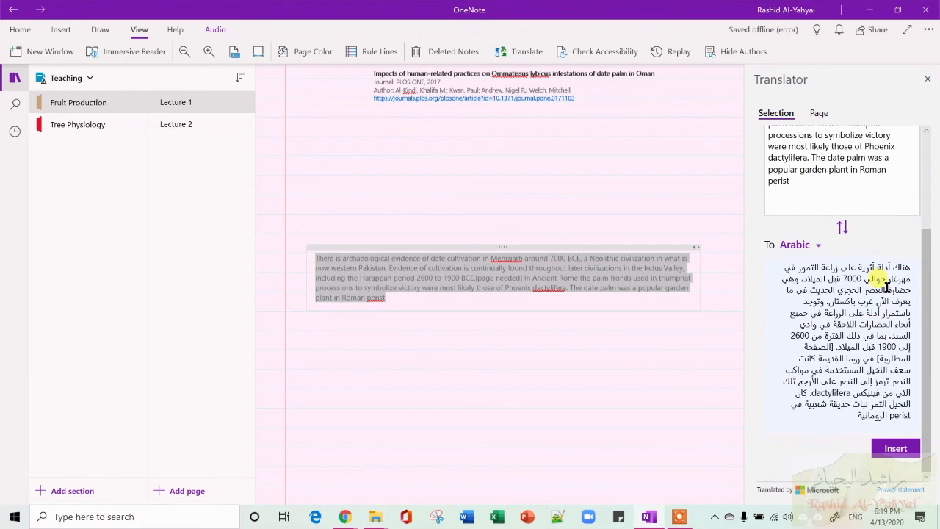
click(896, 448)
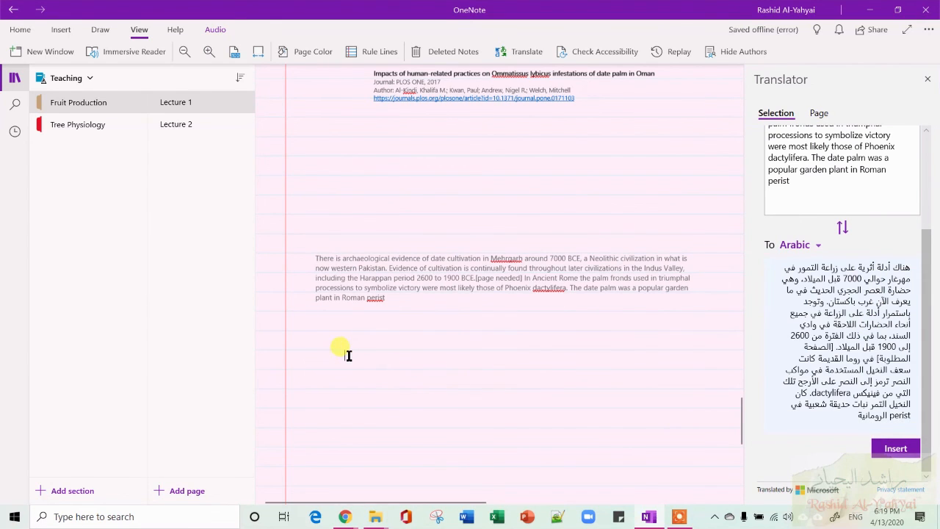
click(895, 448)
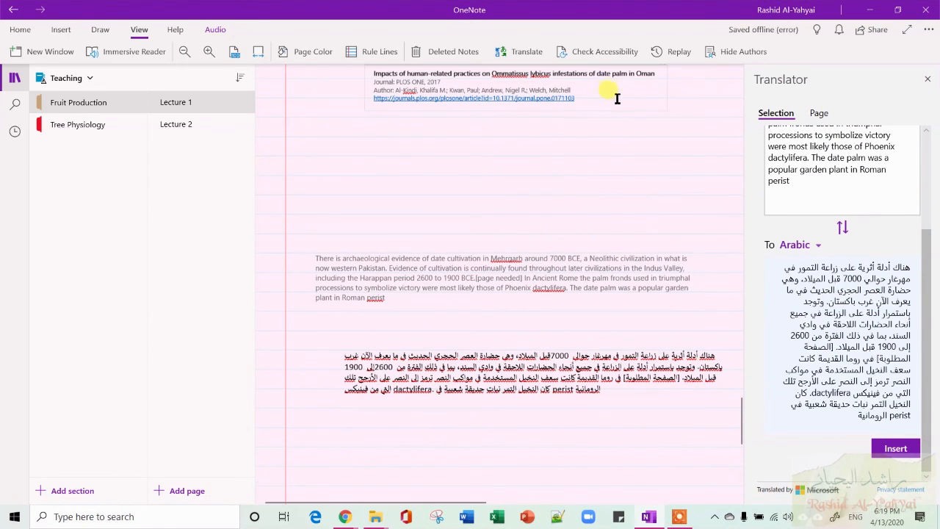
Close the Translator pane.
scroll(620, 99, up, 3)
scroll(623, 103, down, 8)
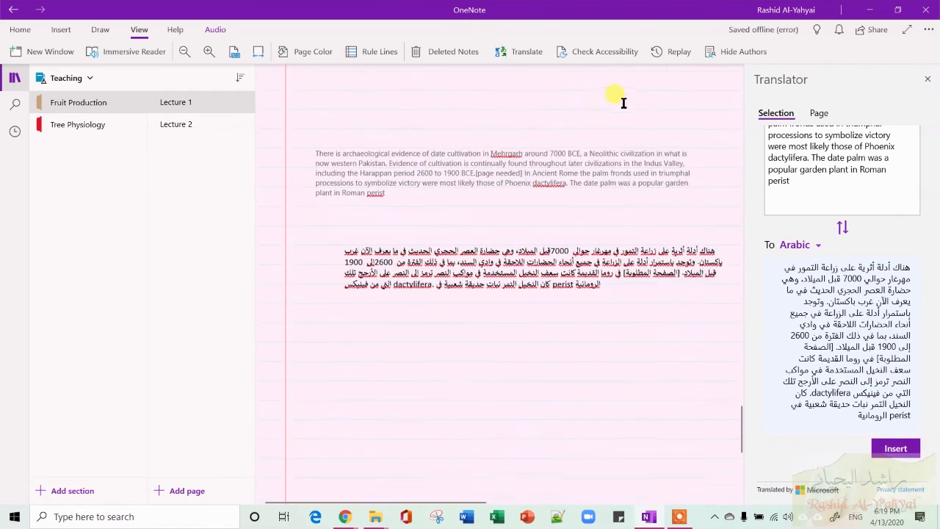
click(928, 78)
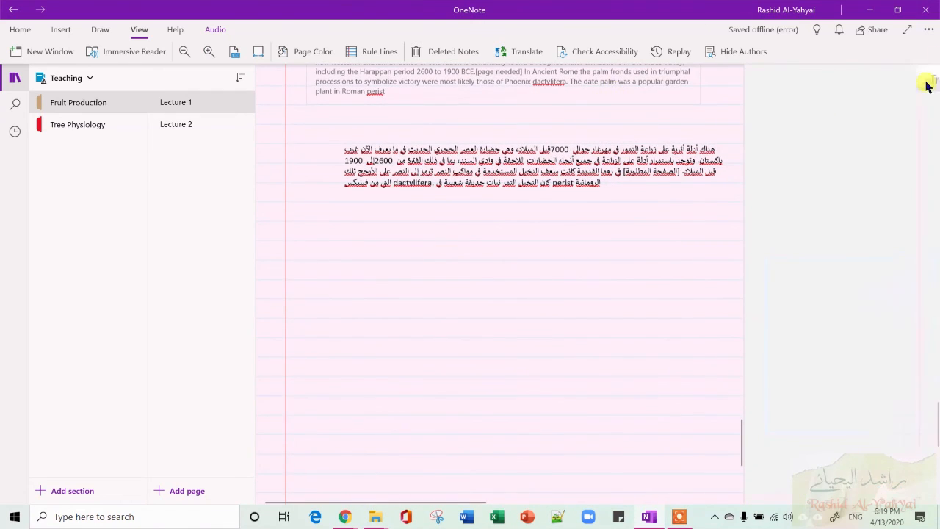
scroll(597, 289, up, 2)
scroll(597, 289, down, 4)
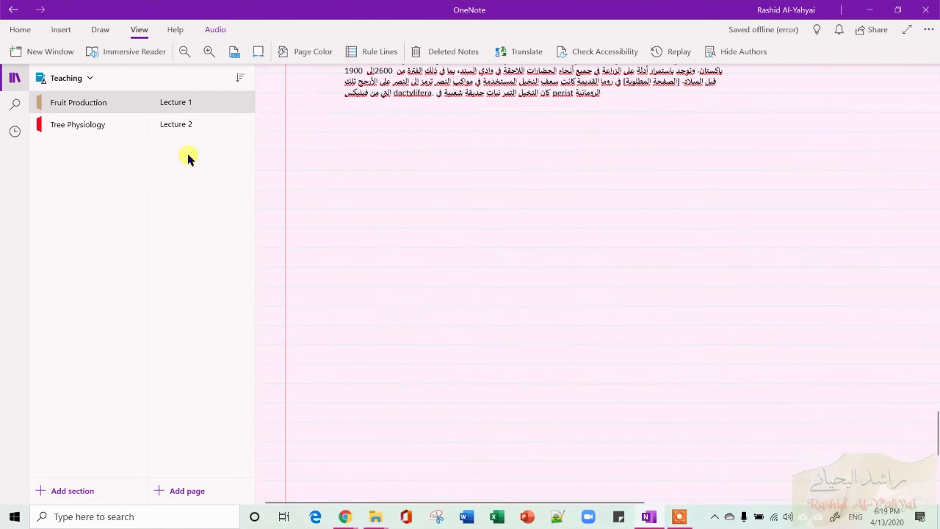
Open the Lecture 2 page in the Fruit Production section.
click(94, 130)
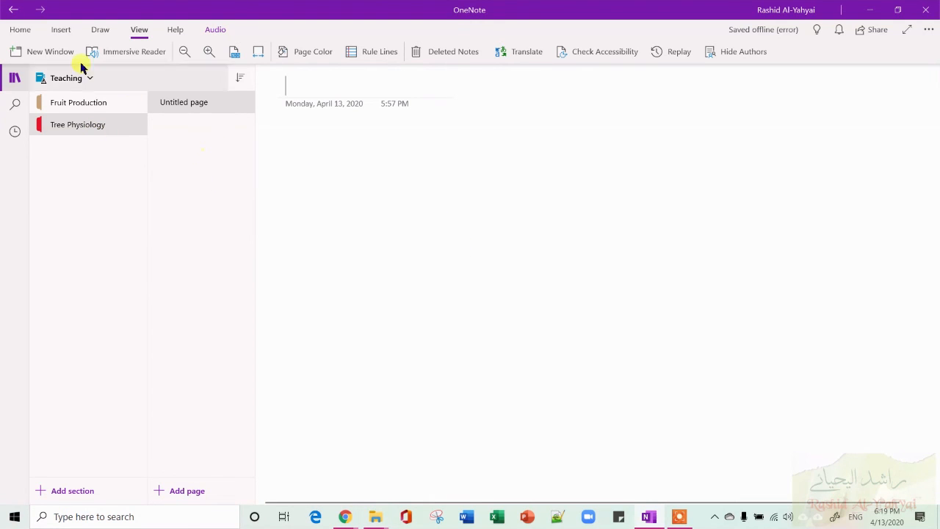
click(97, 103)
click(169, 124)
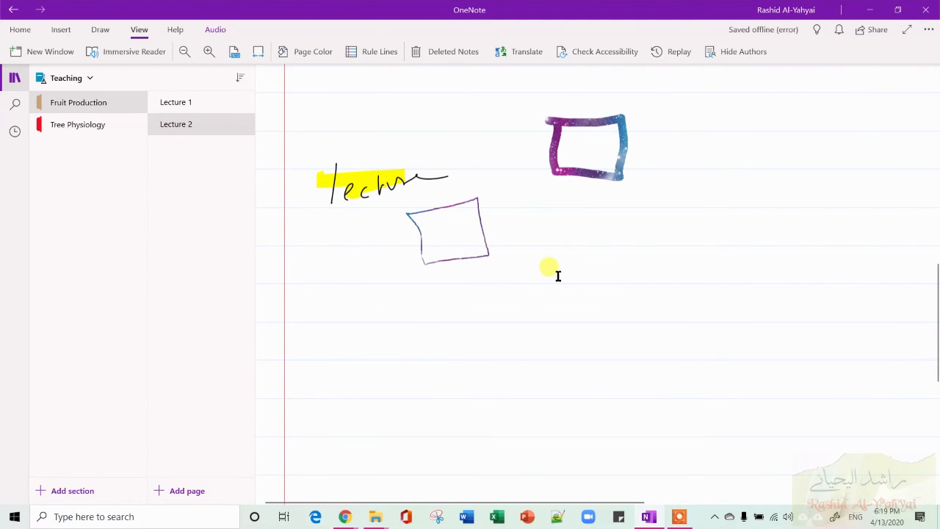
Replay the ink drawing within a selected area of the page, then close the replay.
click(669, 53)
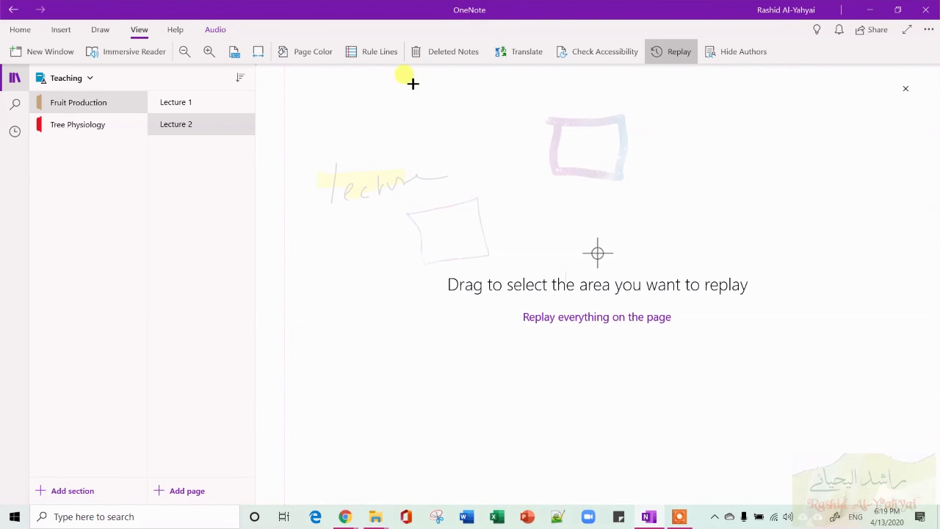
drag(304, 86, 810, 358)
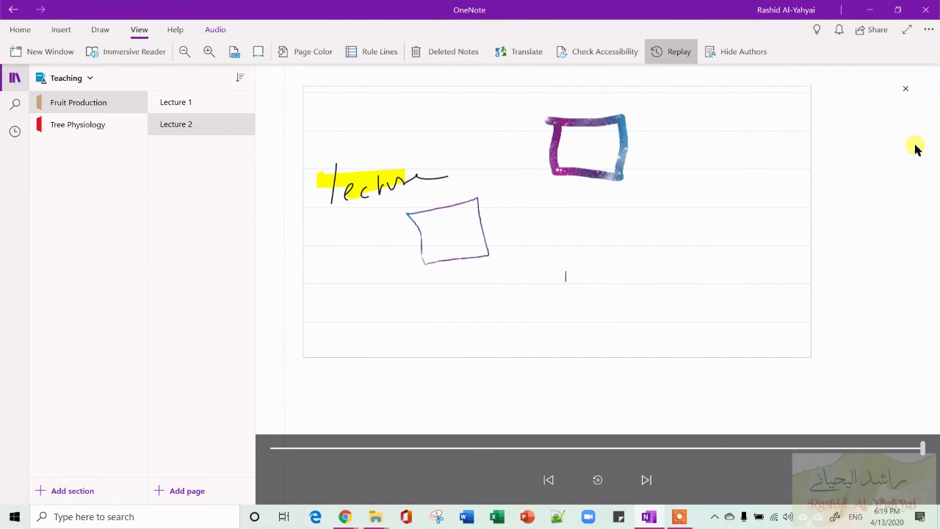
click(905, 88)
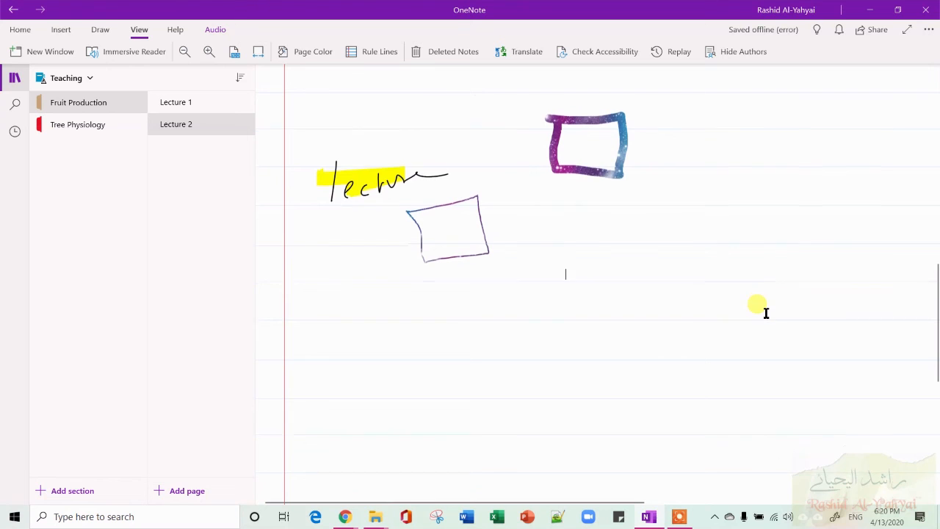
Open Lecture 1, replay everything on the page, pause it and close the replay.
scroll(766, 312, down, 5)
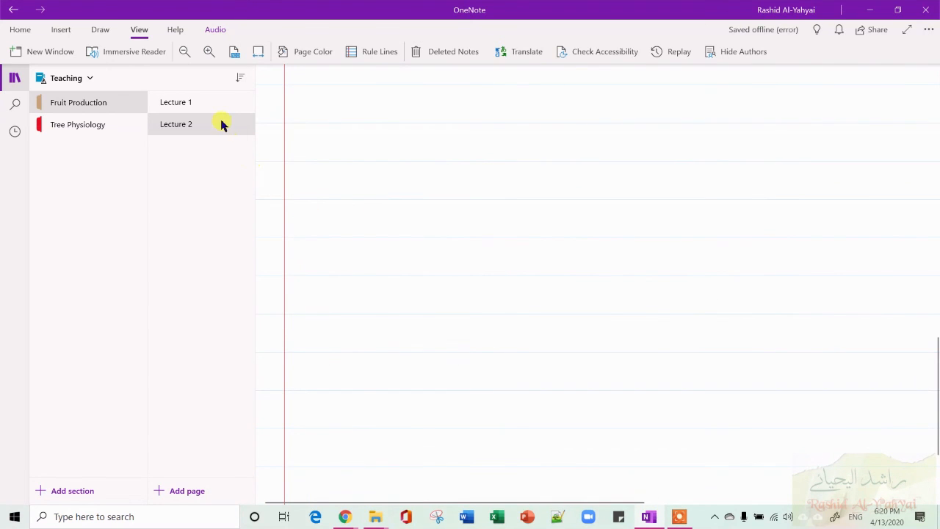
click(206, 102)
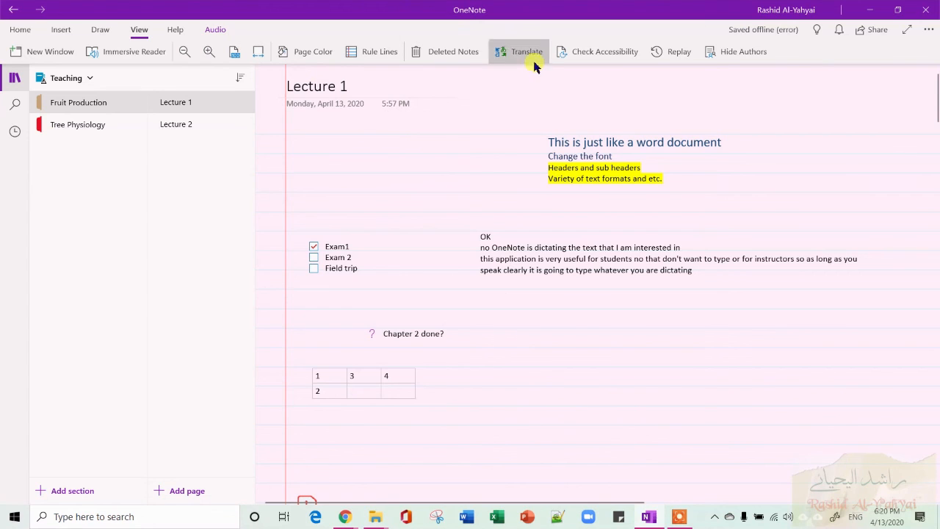
click(678, 50)
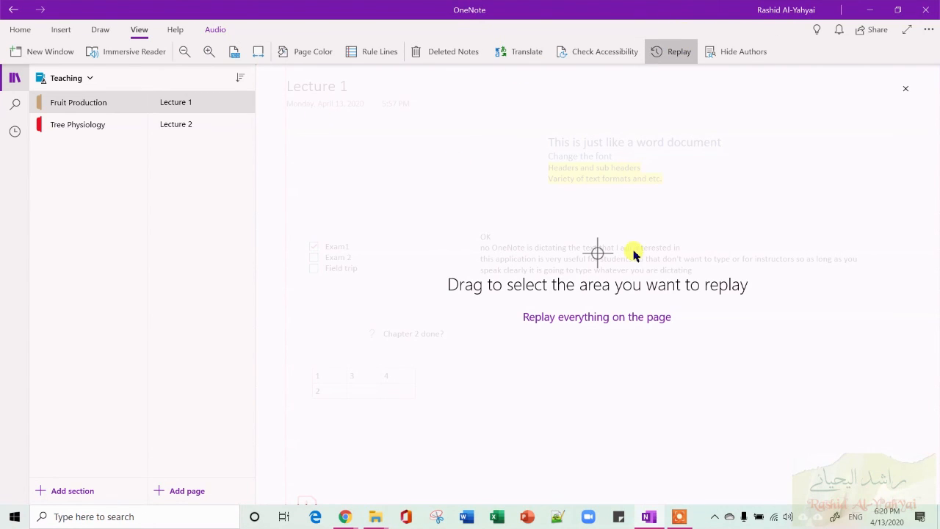
click(641, 323)
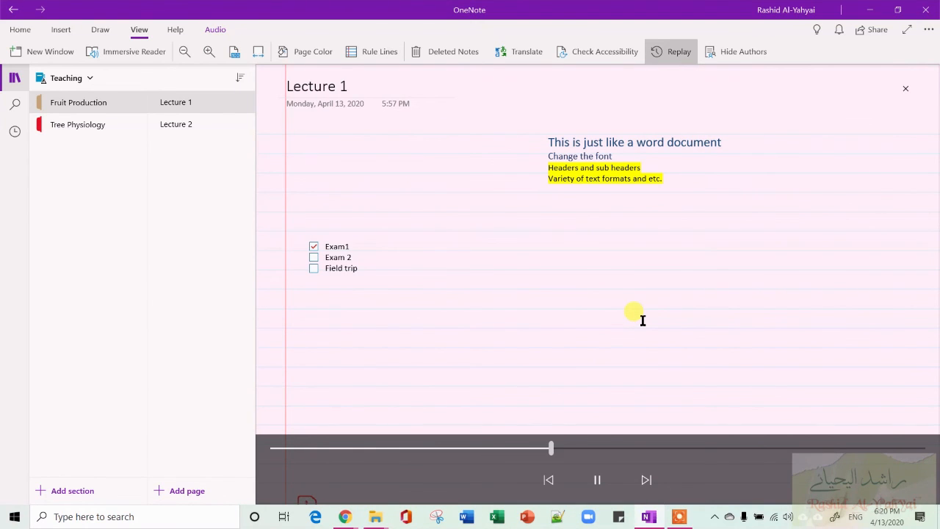
click(597, 479)
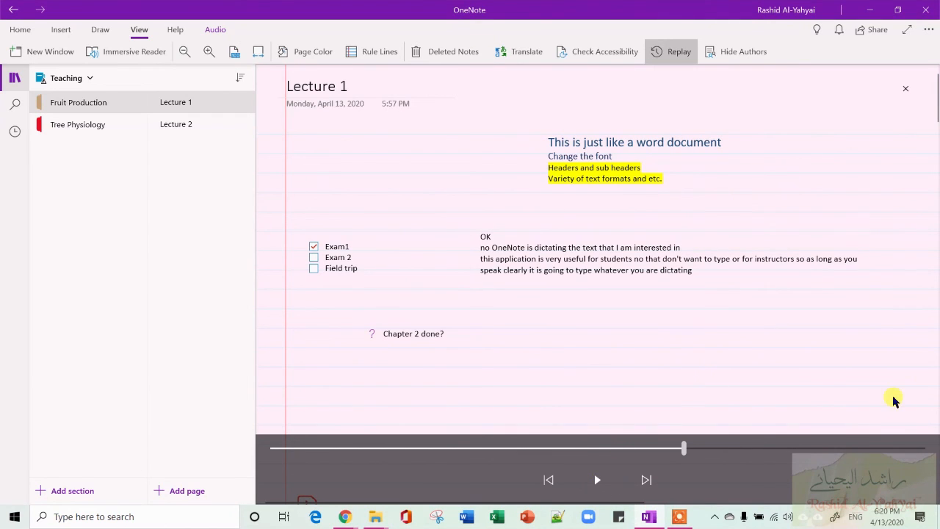
click(905, 89)
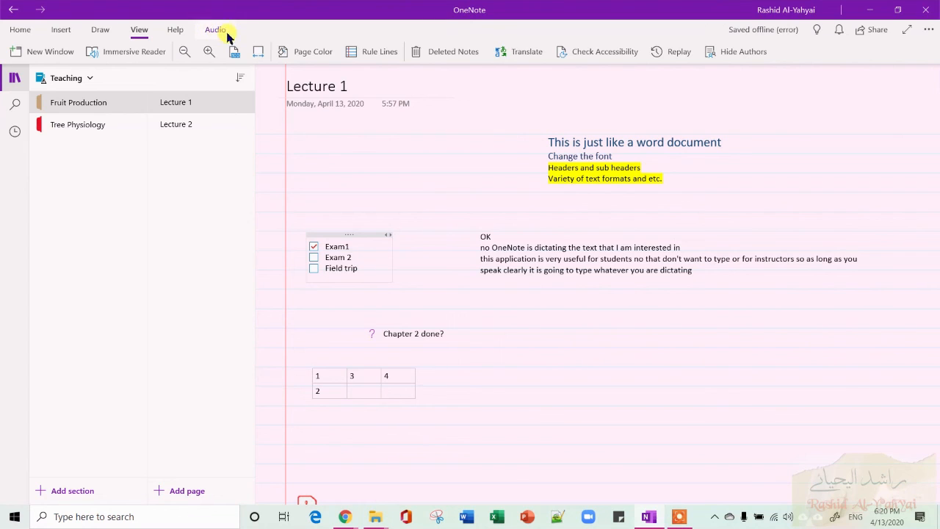
click(20, 29)
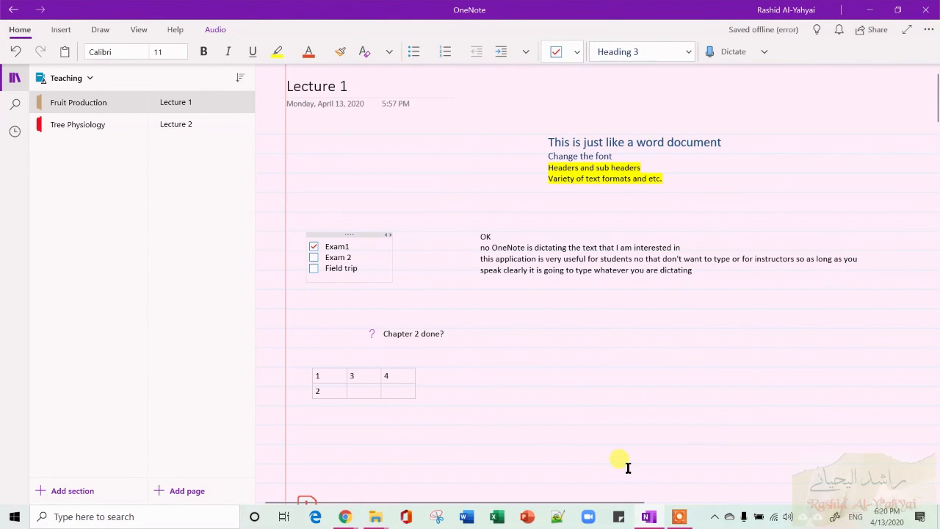
mouse_move(655, 520)
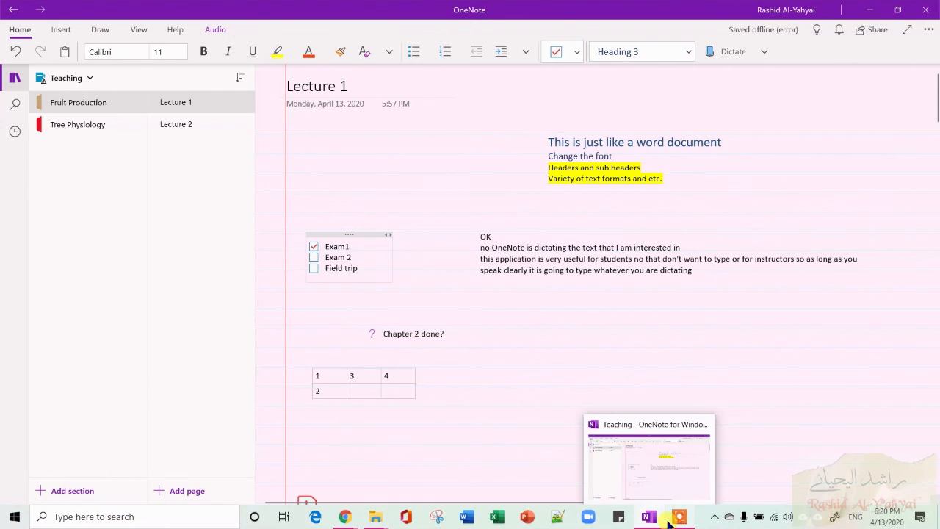
click(680, 520)
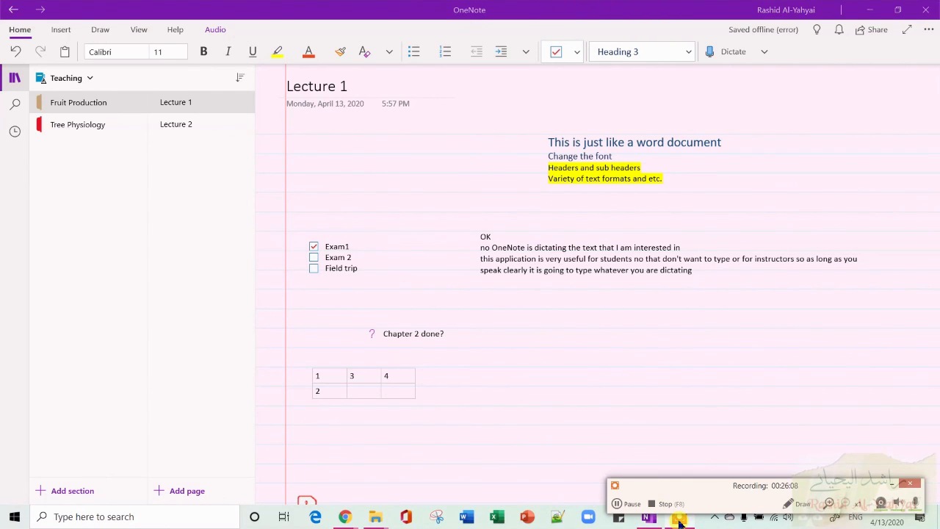